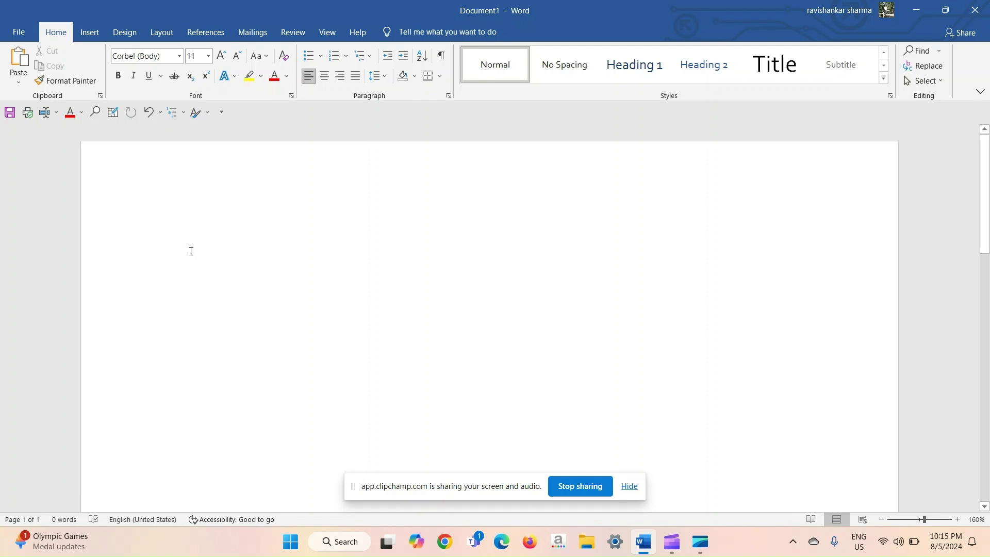
Generate sample paragraphs in the blank document with the =RAND() function
{"action": "type", "text": "=RA"}
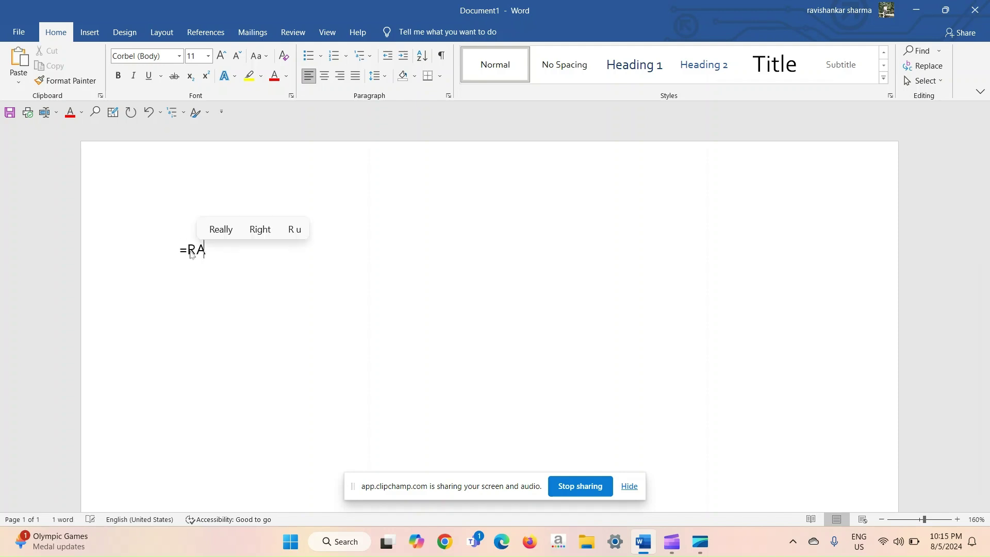
{"action": "type", "text": "ND("}
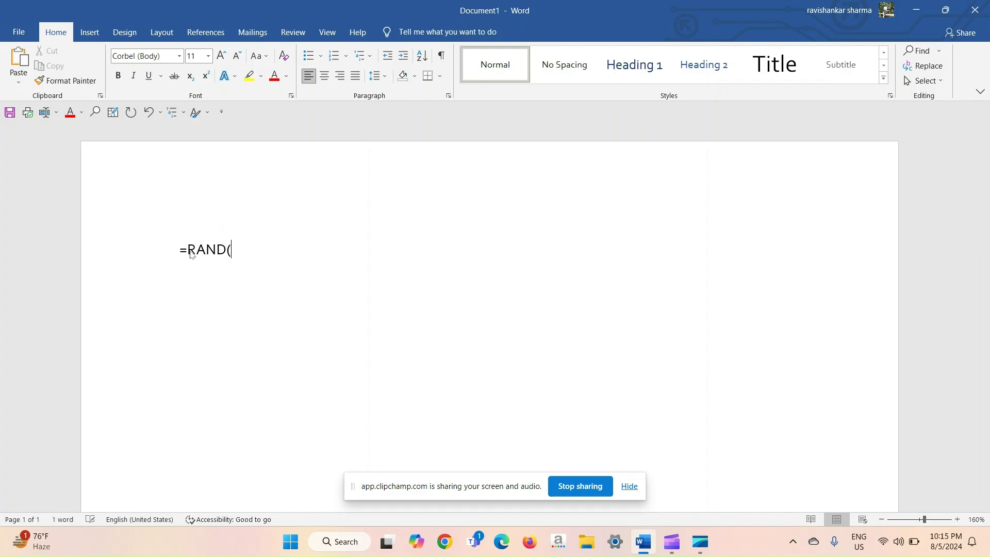
{"action": "type", "text": ")"}
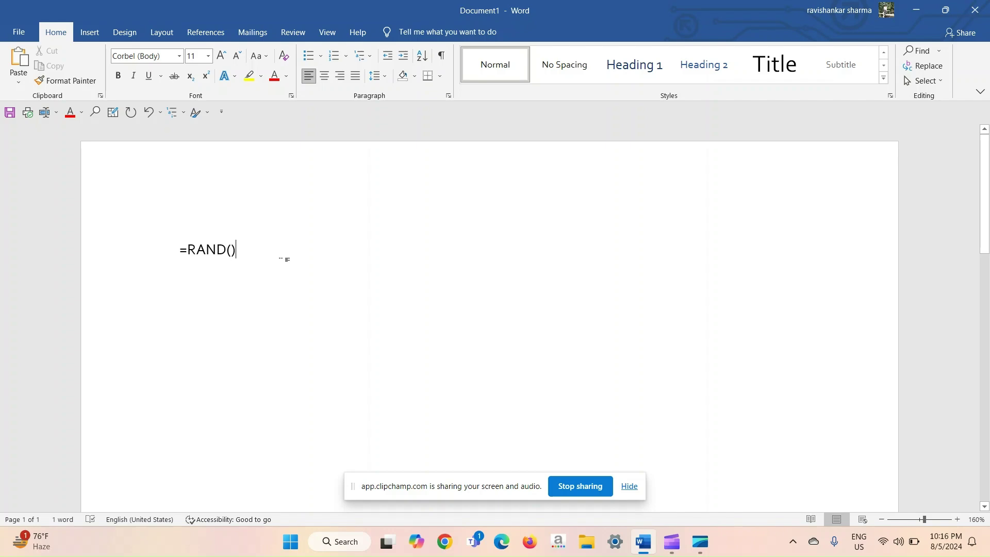
{"action": "key", "text": "Return"}
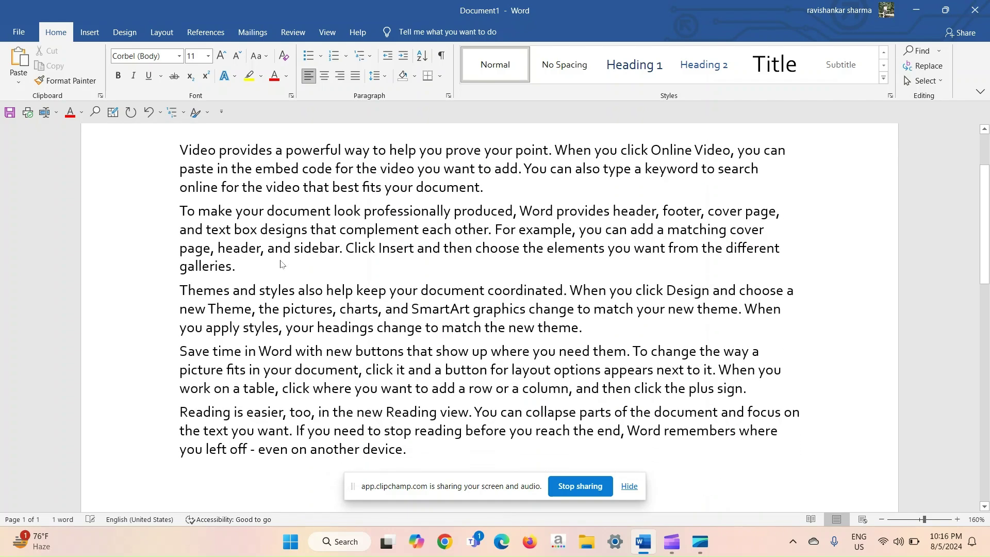
{"action": "scroll", "coordinate": [264, 228], "scroll_direction": "up", "scroll_amount": 2}
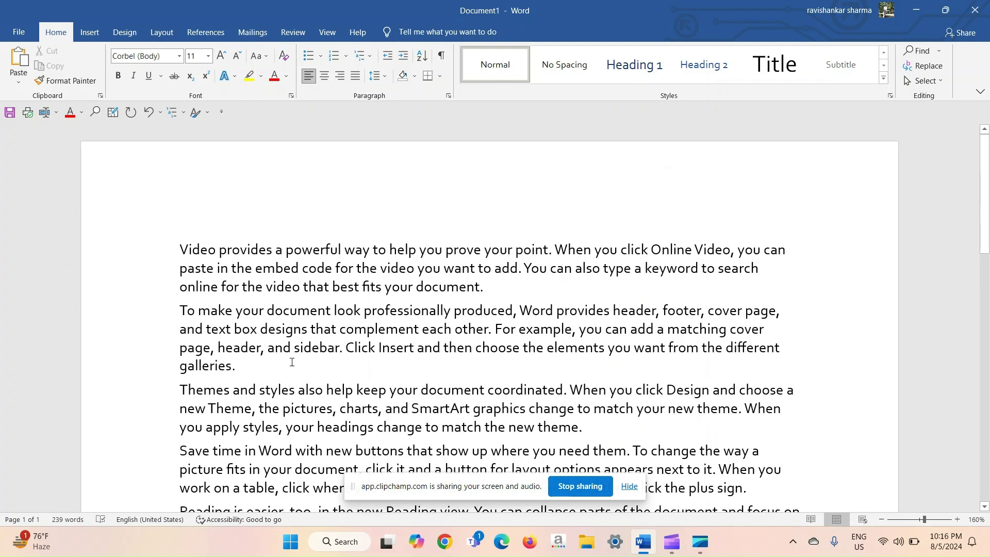
Change the font of the first two paragraphs to Arial Black
{"action": "scroll", "coordinate": [291, 363], "scroll_direction": "down", "scroll_amount": 6}
{"action": "scroll", "coordinate": [288, 272], "scroll_direction": "up", "scroll_amount": 1}
{"action": "scroll", "coordinate": [288, 272], "scroll_direction": "up", "scroll_amount": 3}
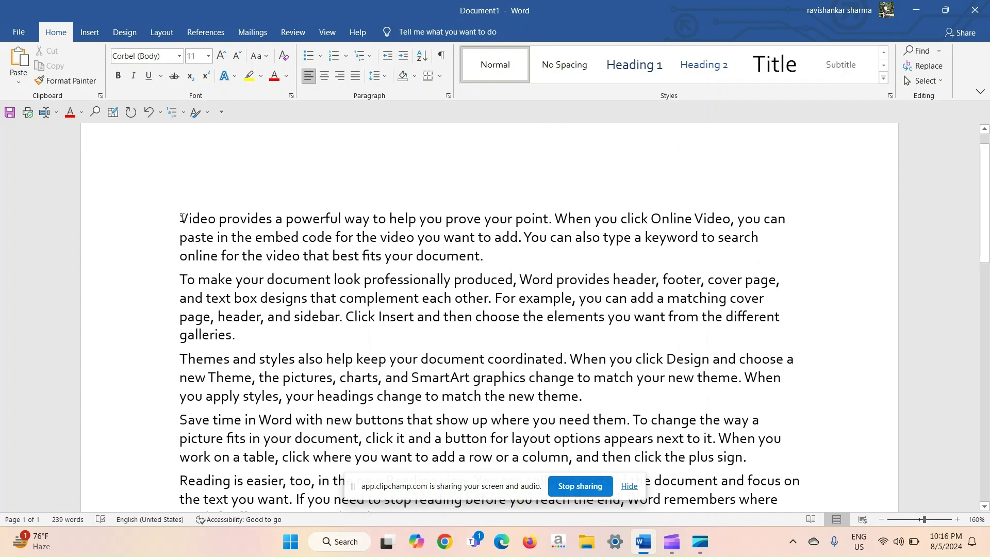
{"action": "left_click_drag", "start_coordinate": [182, 218], "coordinate": [357, 343]}
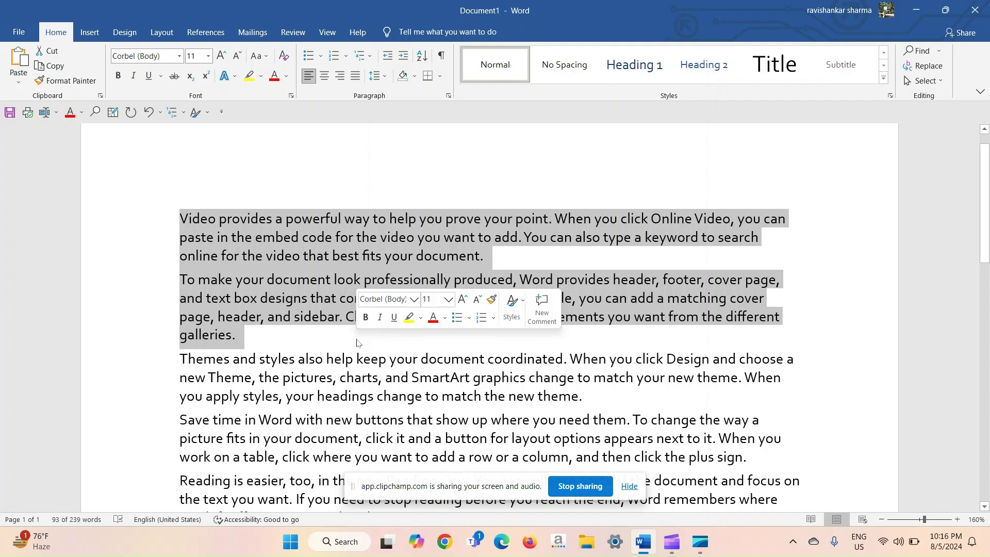
{"action": "left_click", "coordinate": [179, 55]}
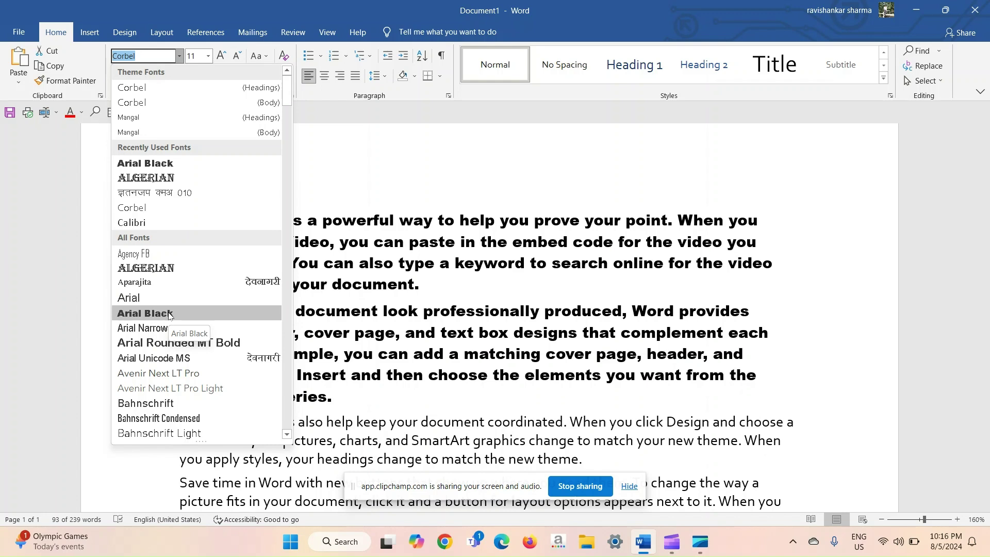
{"action": "left_click", "coordinate": [169, 314]}
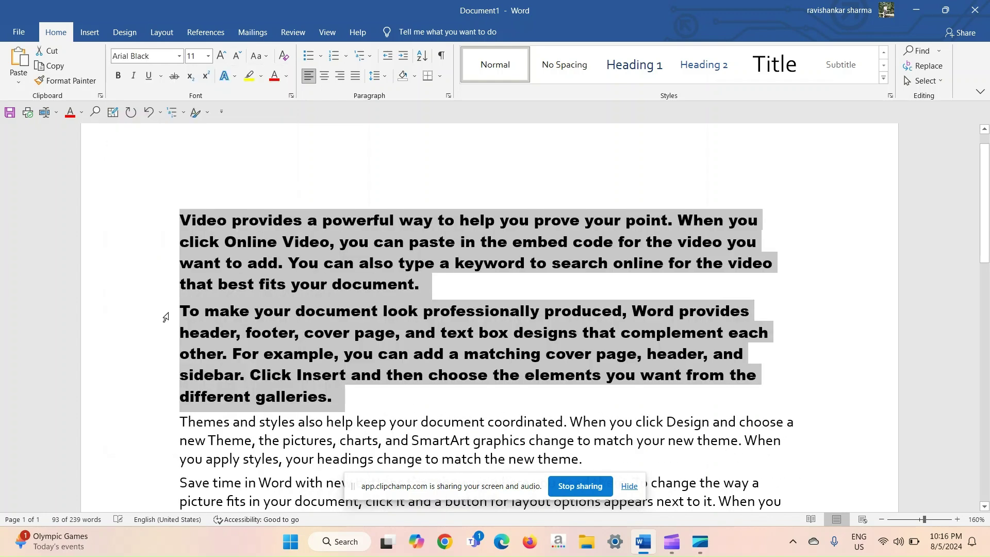
Set the font size of the first two paragraphs to 20
{"action": "left_click", "coordinate": [199, 58]}
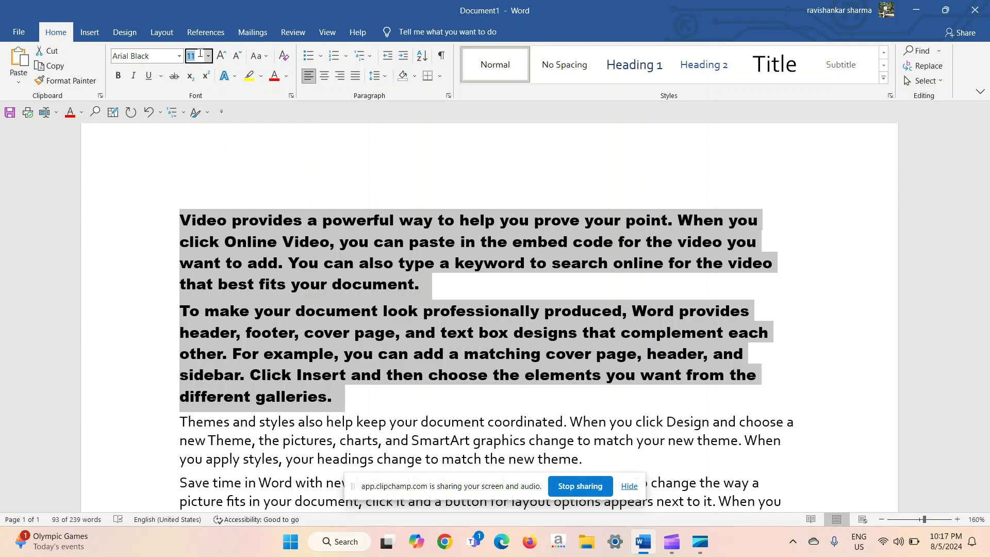
{"action": "key", "text": "BackSpace"}
{"action": "type", "text": "20"}
{"action": "key", "text": "Return"}
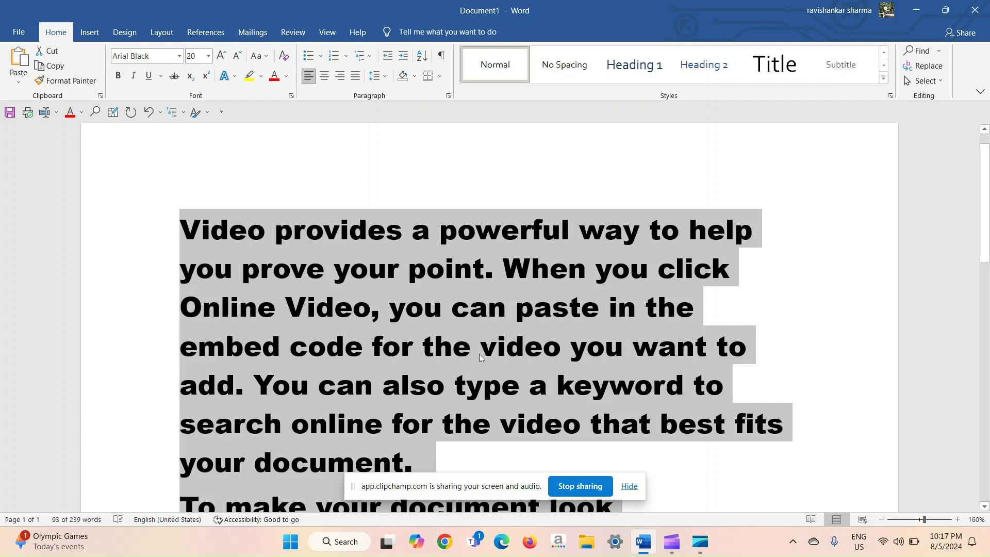
{"action": "scroll", "coordinate": [479, 353], "scroll_direction": "down", "scroll_amount": 5}
{"action": "scroll", "coordinate": [480, 356], "scroll_direction": "down", "scroll_amount": 6}
{"action": "scroll", "coordinate": [480, 356], "scroll_direction": "up", "scroll_amount": 10}
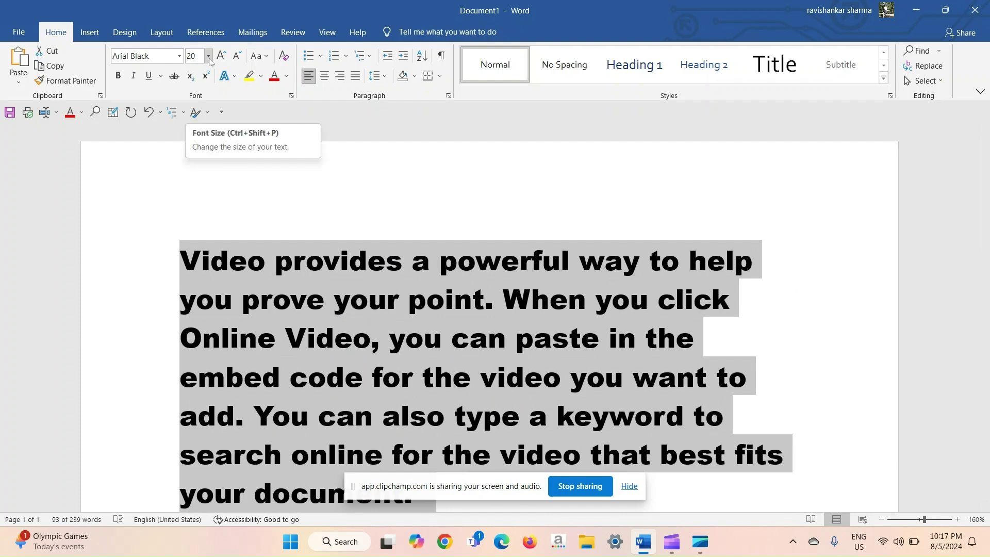
Change the font size of the two selected paragraphs to 16 and decrease it stepwise to 11
{"action": "left_click", "coordinate": [209, 61]}
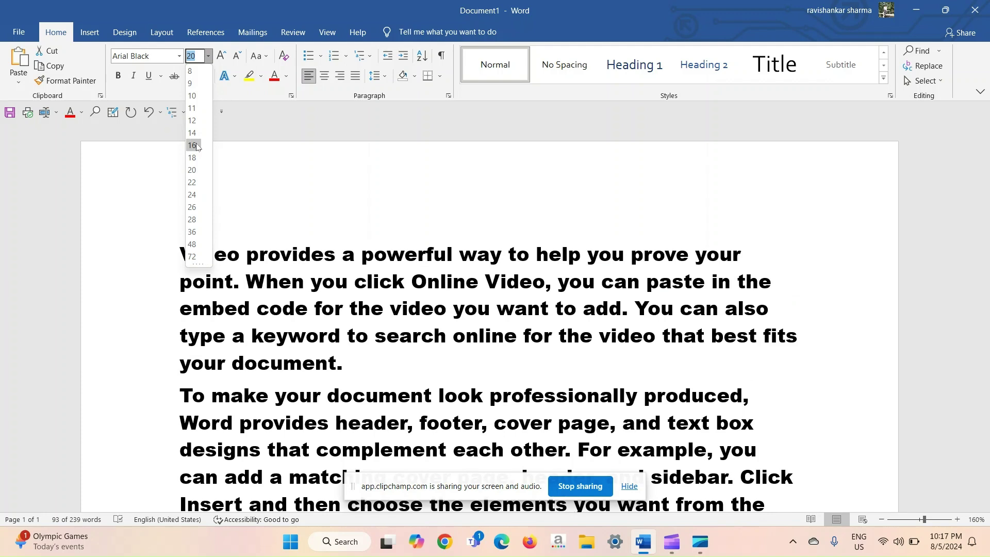
{"action": "left_click", "coordinate": [223, 59]}
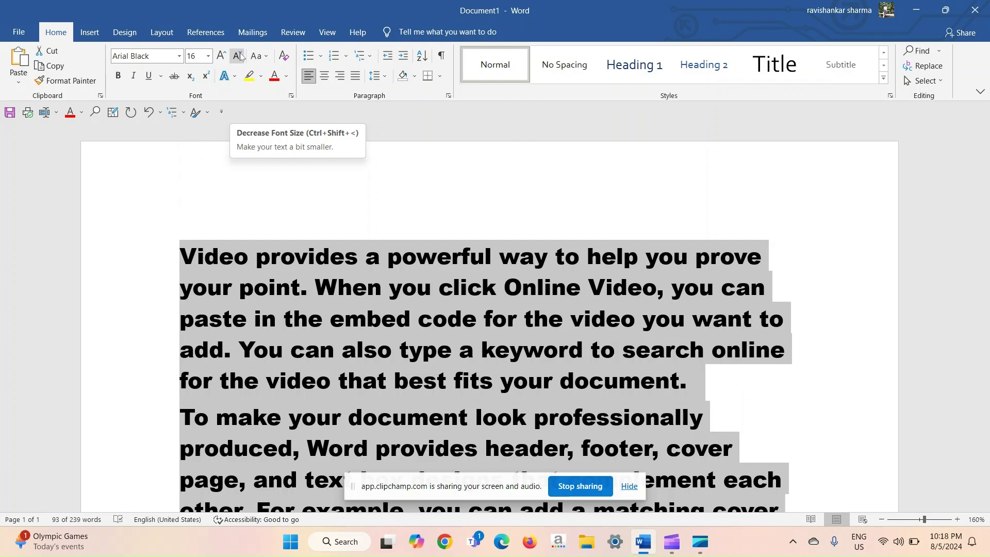
{"action": "left_click", "coordinate": [238, 56]}
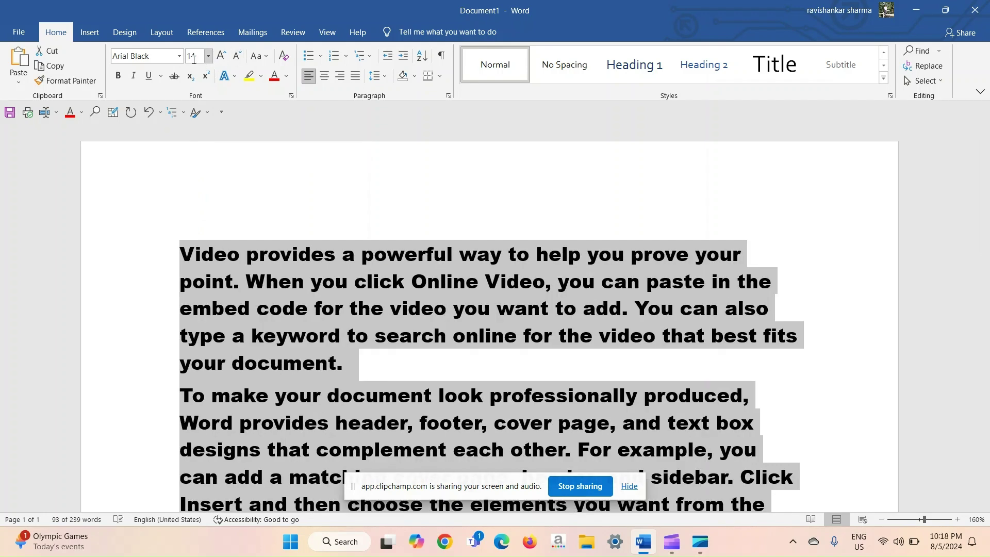
{"action": "left_click", "coordinate": [238, 57]}
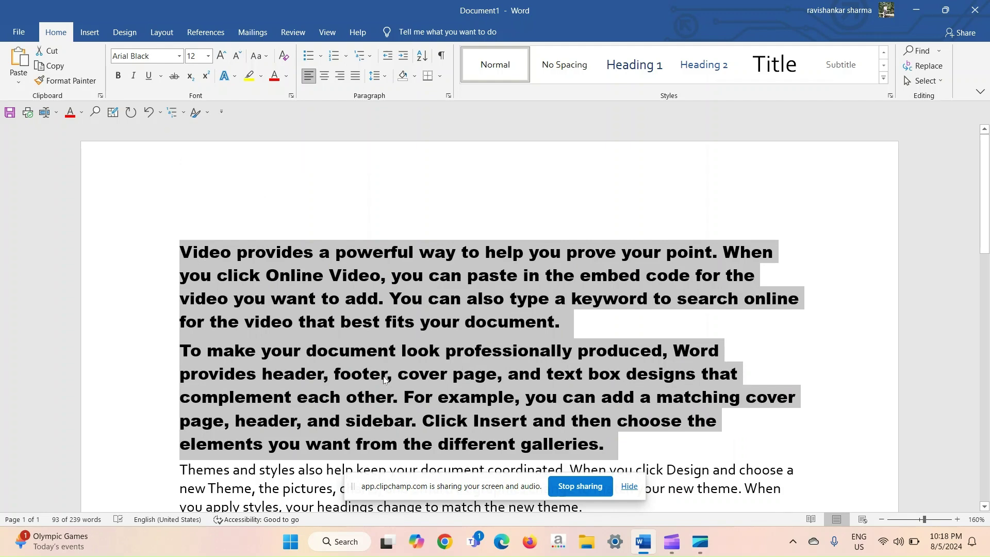
{"action": "left_click", "coordinate": [238, 57]}
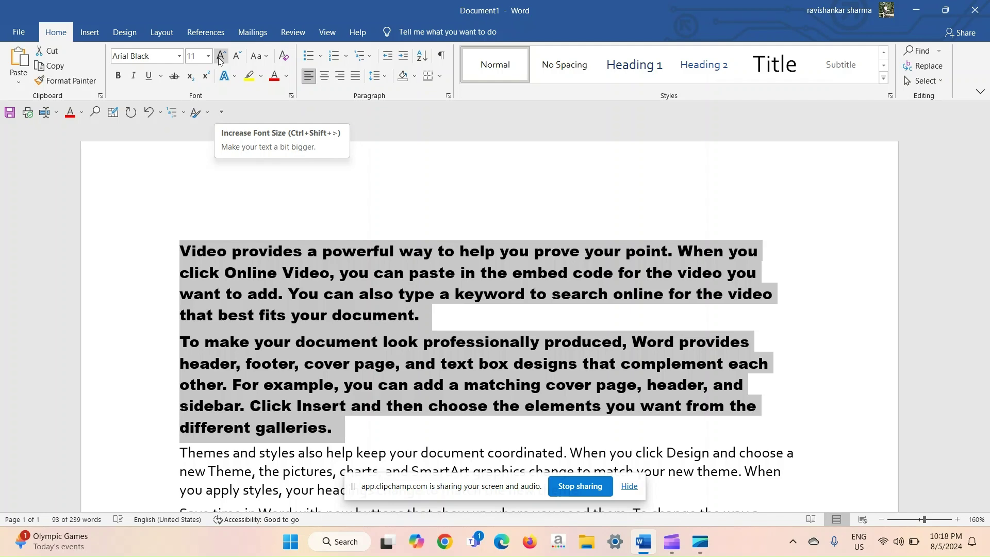
Increase the selected paragraphs' font size stepwise to 14 and decrease it one step to 12
{"action": "left_click", "coordinate": [220, 60]}
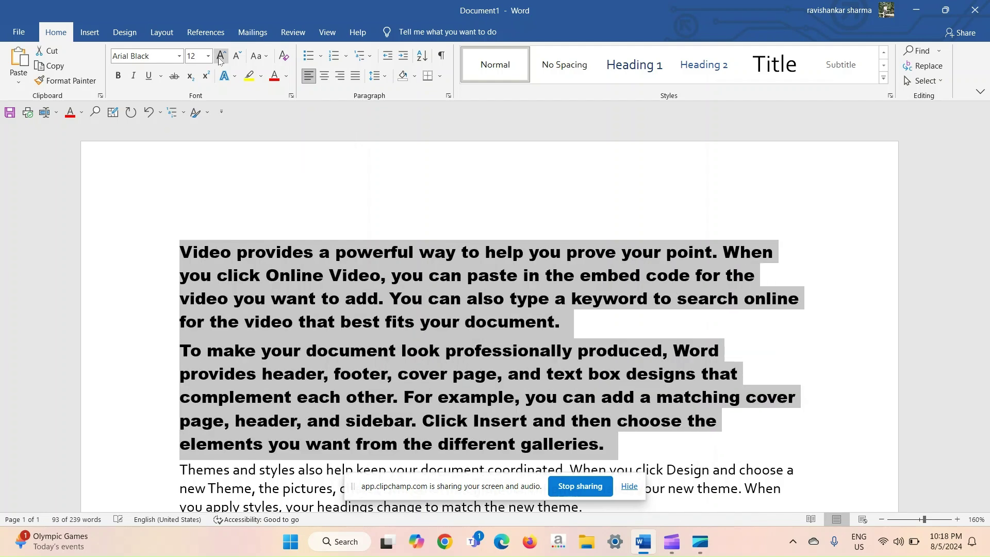
{"action": "left_click", "coordinate": [220, 60]}
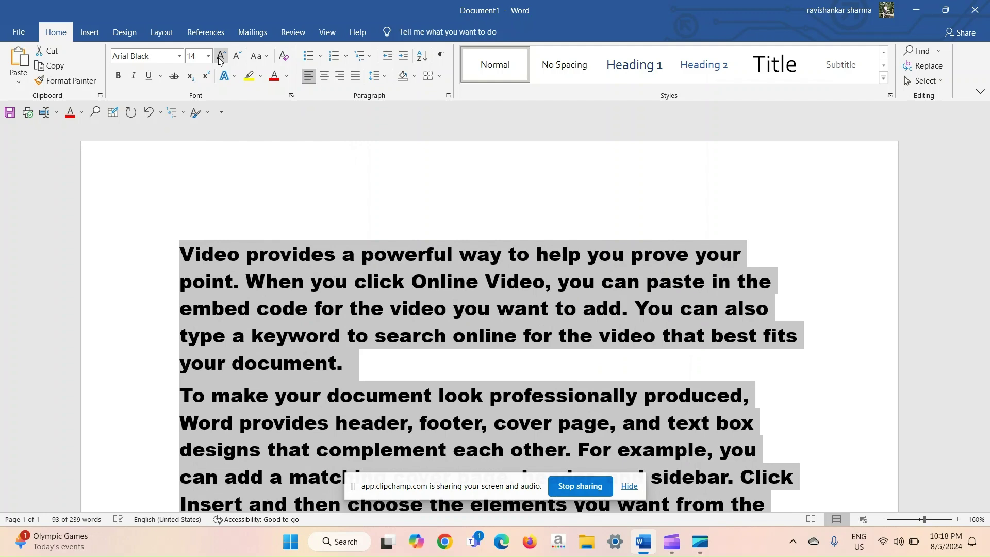
{"action": "left_click", "coordinate": [233, 60]}
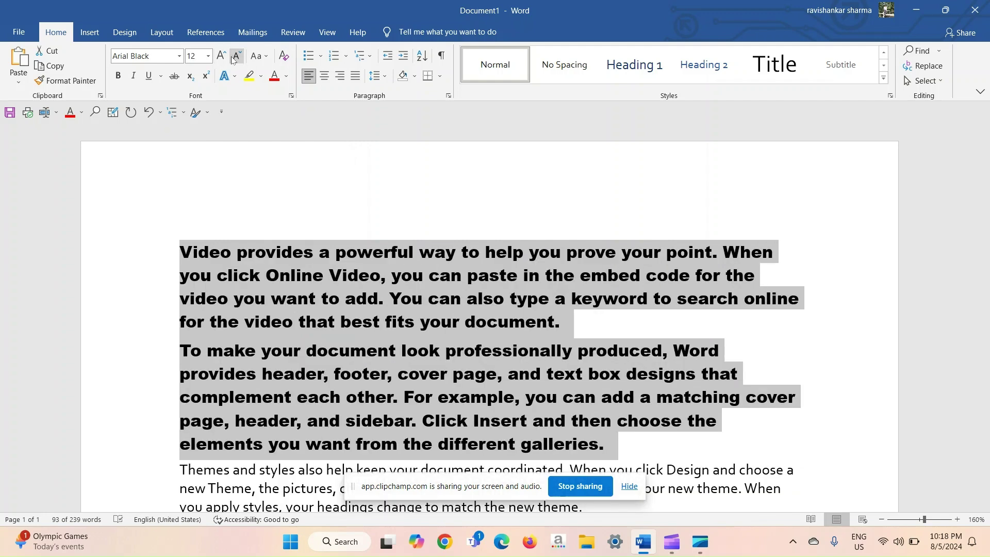
Try to change the case of the two selected paragraphs to Sentence case
{"action": "left_click", "coordinate": [264, 57]}
{"action": "left_click", "coordinate": [264, 57]}
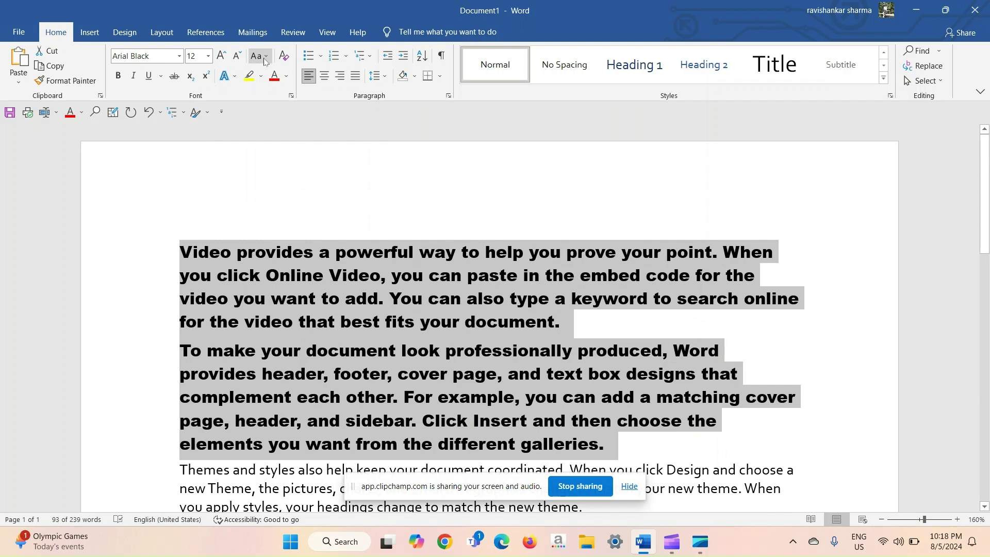
{"action": "left_click", "coordinate": [264, 57]}
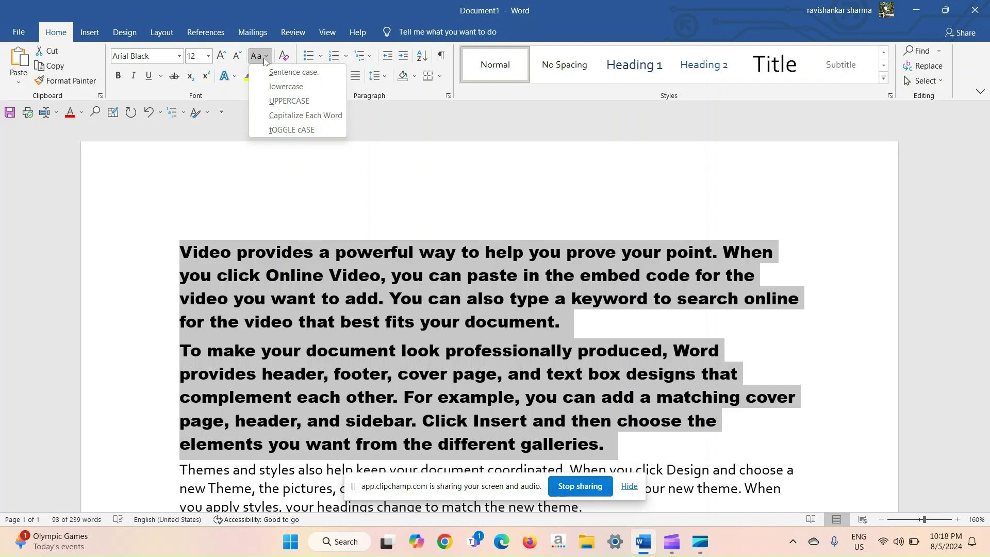
{"action": "left_click", "coordinate": [285, 72]}
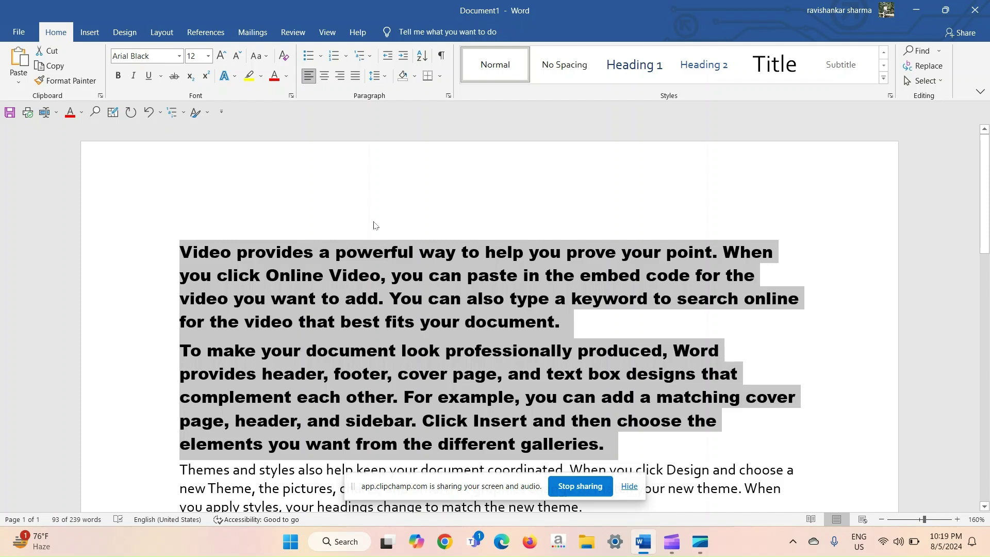
Change the two selected paragraphs to lowercase and convert them to UPPERCASE
{"action": "left_click", "coordinate": [258, 56]}
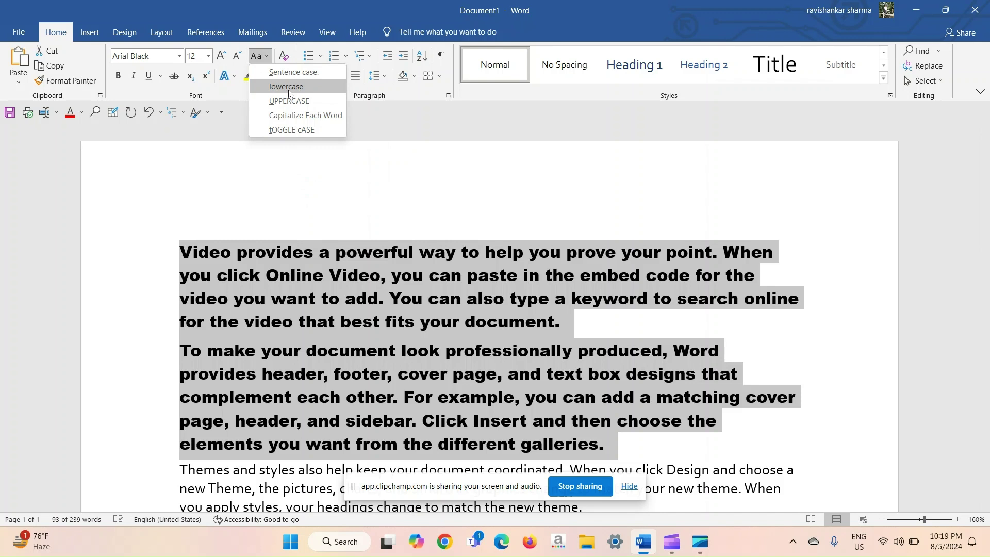
{"action": "left_click", "coordinate": [289, 92]}
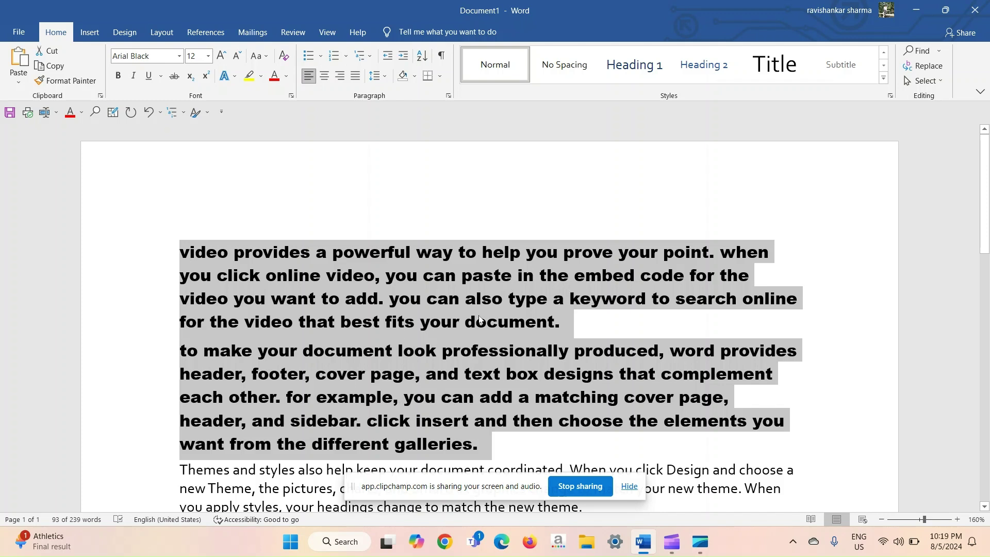
{"action": "left_click", "coordinate": [260, 62]}
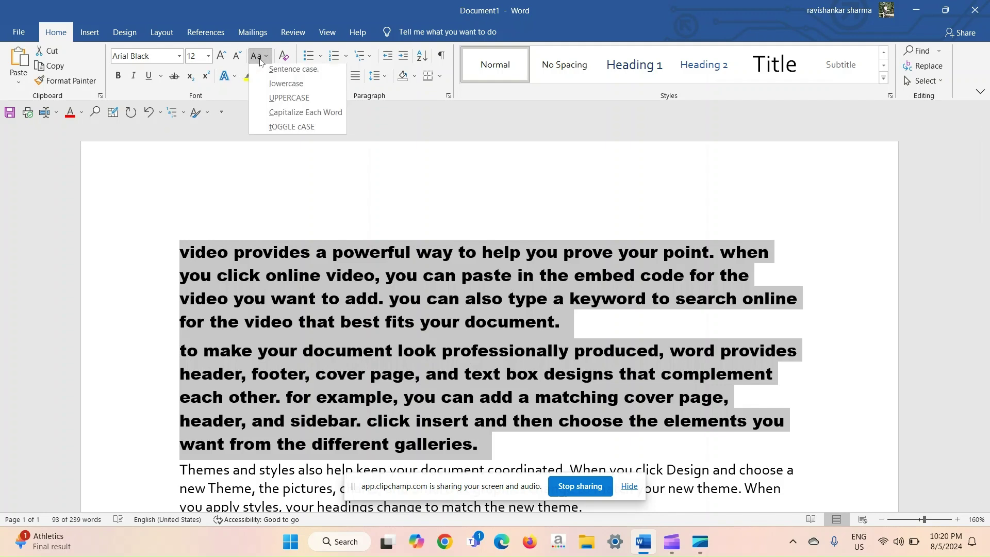
{"action": "left_click", "coordinate": [289, 101]}
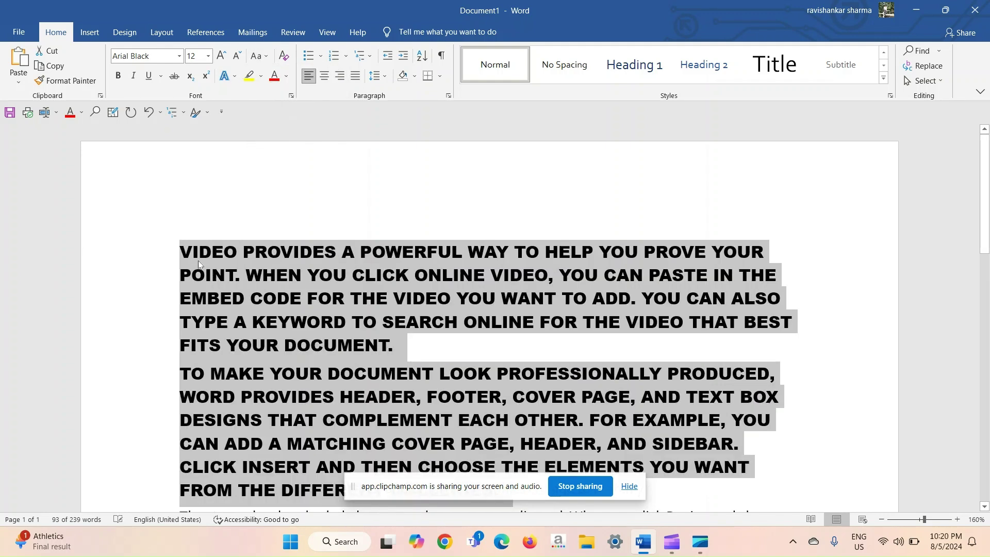
Apply Capitalize Each Word to the two selected paragraphs and switch them to tOGGLE cASE
{"action": "left_click", "coordinate": [268, 58]}
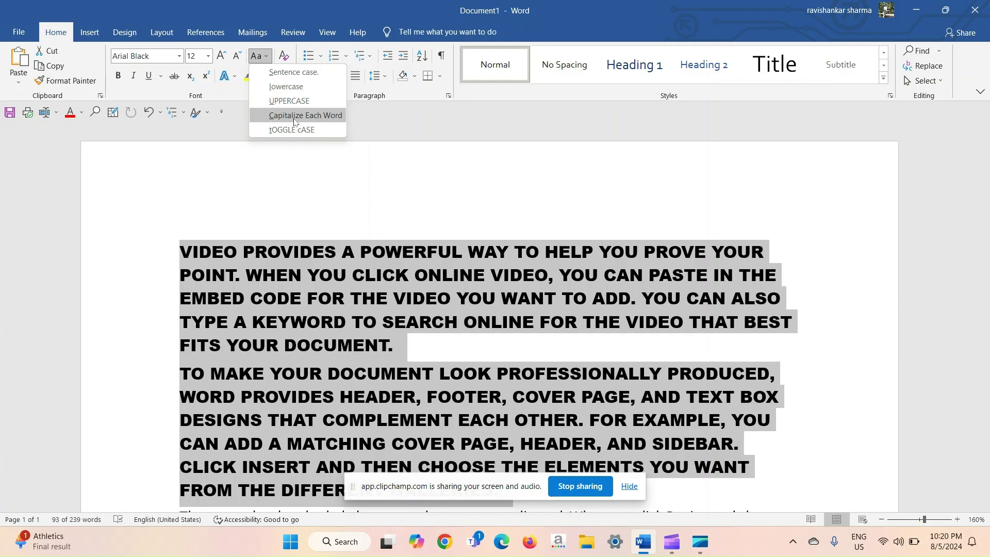
{"action": "left_click", "coordinate": [295, 116]}
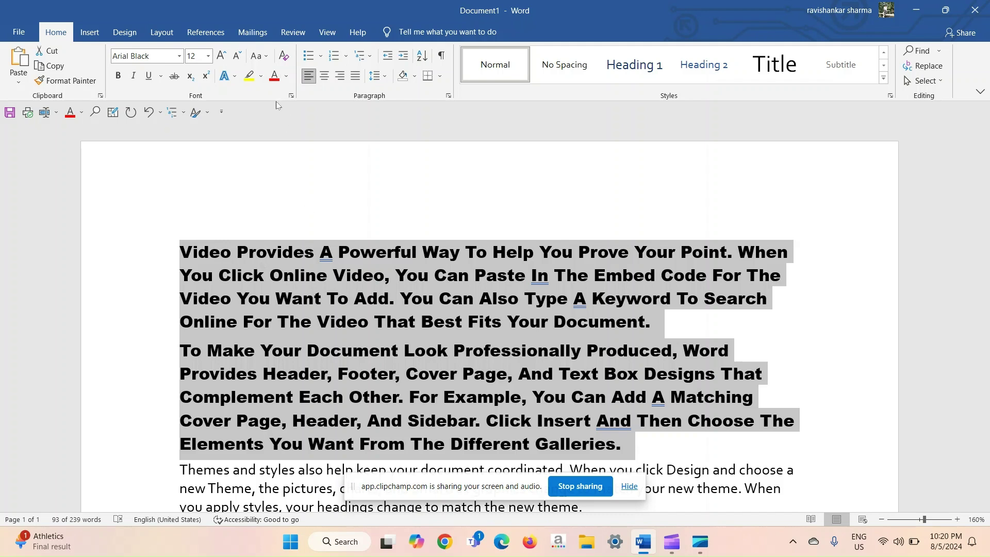
{"action": "left_click", "coordinate": [267, 56]}
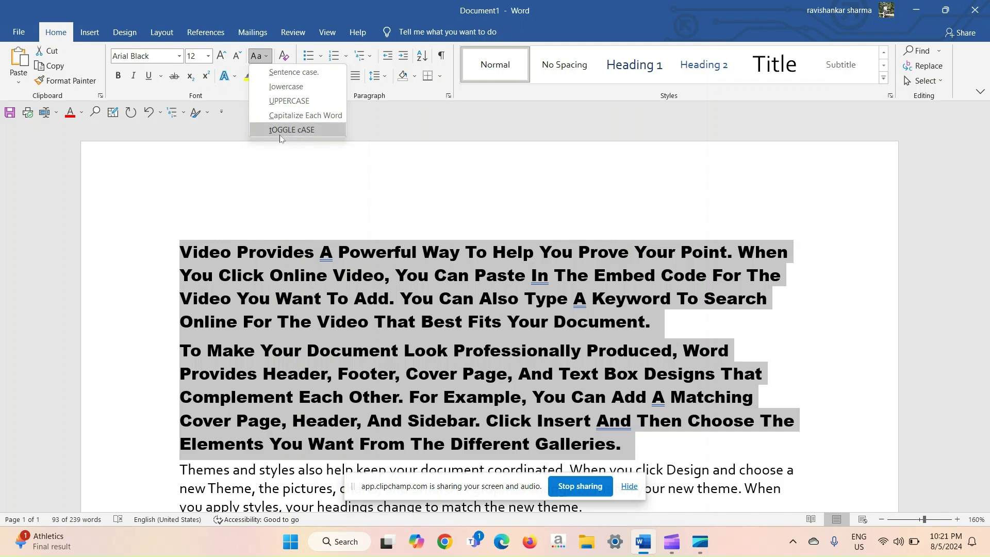
{"action": "left_click", "coordinate": [312, 132]}
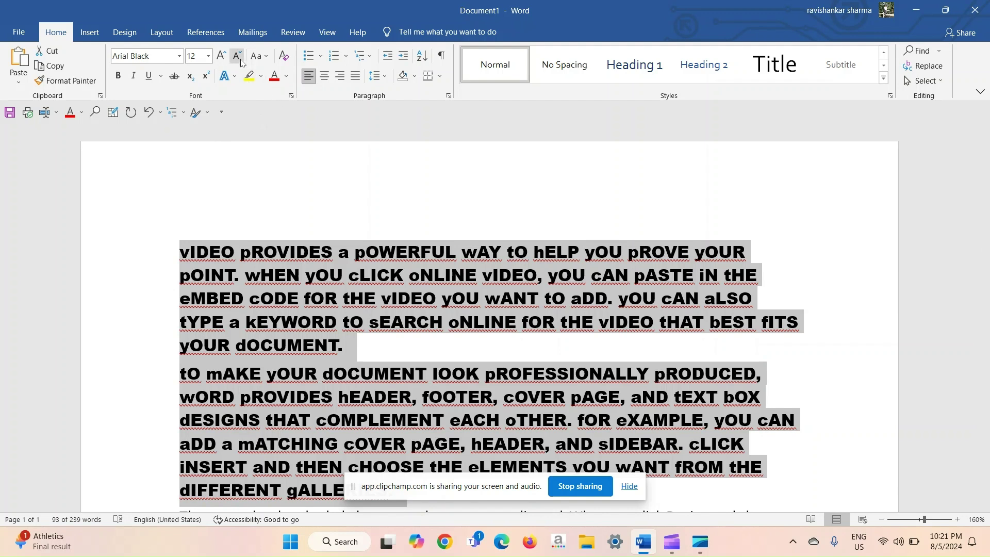
Change the two selected paragraphs from toggled case to Sentence case
{"action": "left_click", "coordinate": [268, 58]}
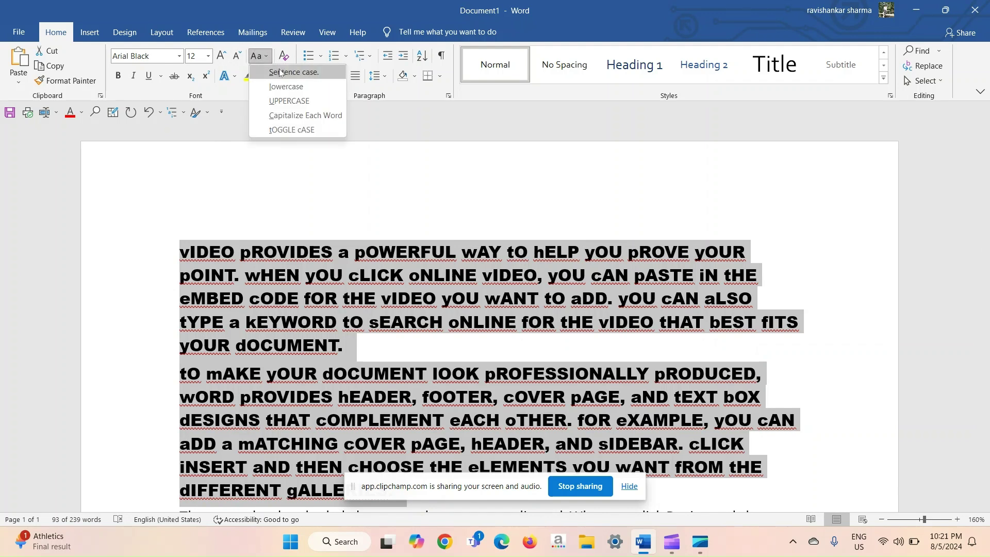
{"action": "left_click", "coordinate": [283, 73]}
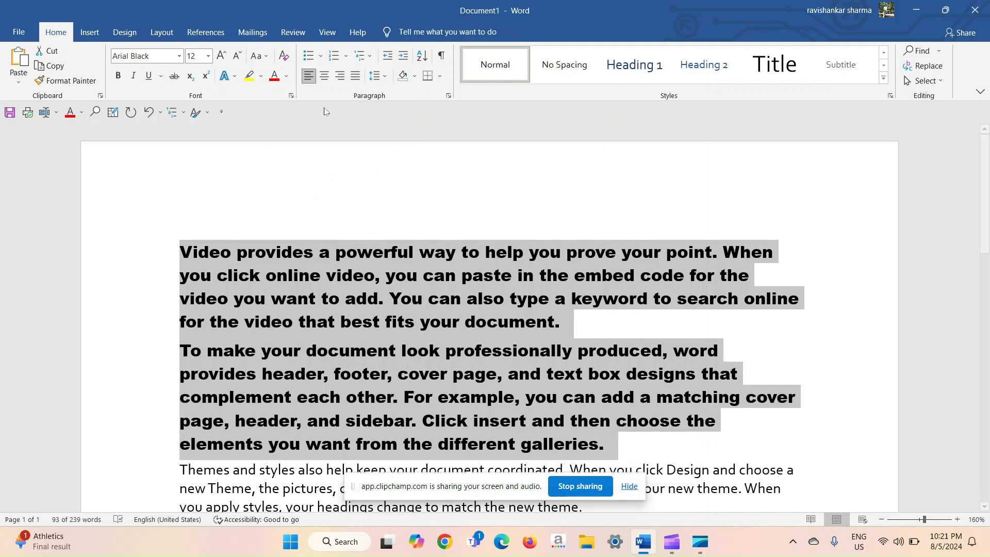
Clear all formatting from the two selected paragraphs and undo the clearing
{"action": "left_click", "coordinate": [283, 56]}
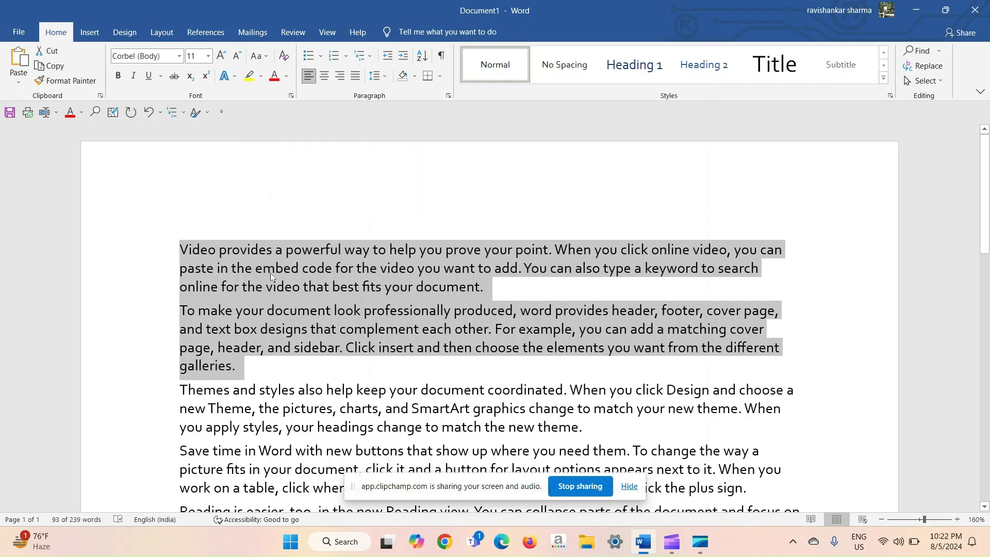
{"action": "key", "text": "ctrl+z"}
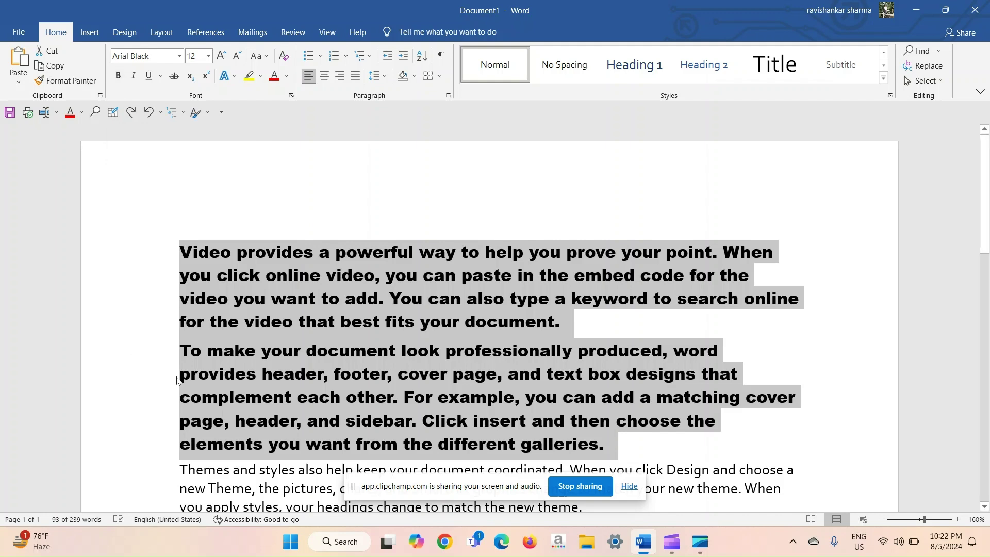
Make the word "Themes" at the start of the third paragraph bold, remove the bold and reapply it
{"action": "left_click", "coordinate": [182, 400]}
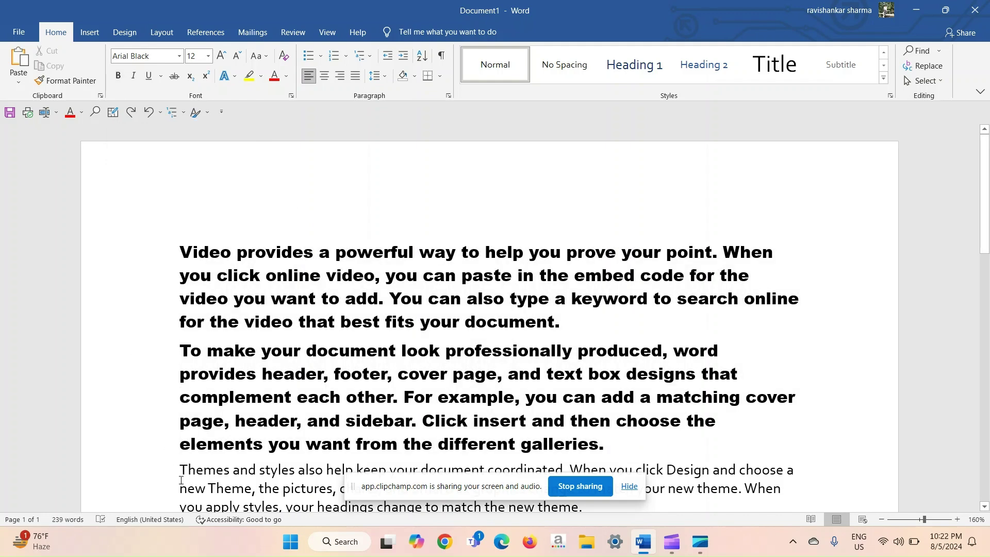
{"action": "left_click_drag", "start_coordinate": [180, 469], "coordinate": [231, 470]}
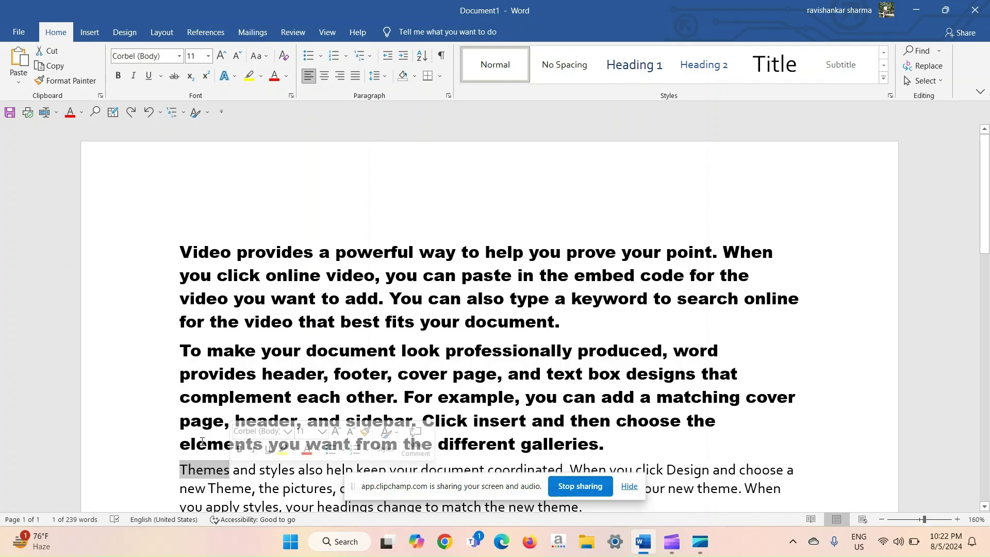
{"action": "scroll", "coordinate": [203, 441], "scroll_direction": "down", "scroll_amount": 5}
{"action": "scroll", "coordinate": [202, 441], "scroll_direction": "up", "scroll_amount": 5, "text": "ctrl"}
{"action": "scroll", "coordinate": [202, 441], "scroll_direction": "up", "scroll_amount": 8}
{"action": "scroll", "coordinate": [202, 441], "scroll_direction": "down", "scroll_amount": 7}
{"action": "scroll", "coordinate": [202, 441], "scroll_direction": "up", "scroll_amount": 3}
{"action": "scroll", "coordinate": [202, 441], "scroll_direction": "up", "scroll_amount": 1}
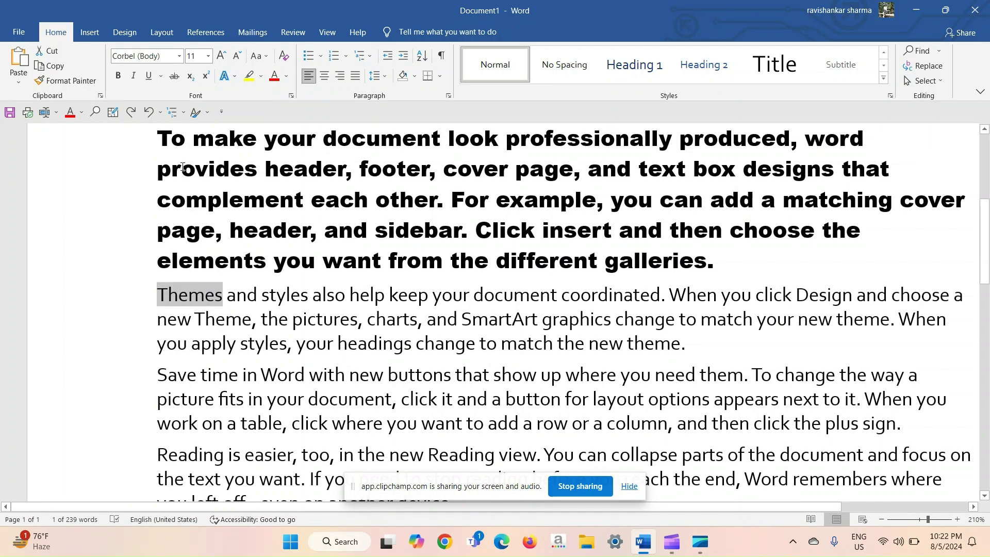
{"action": "left_click", "coordinate": [118, 76]}
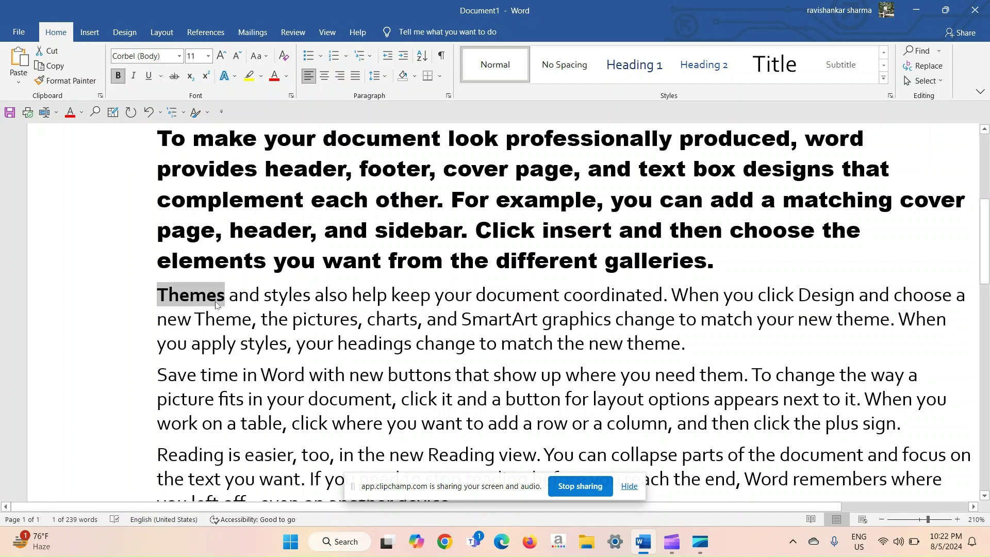
{"action": "left_click", "coordinate": [118, 77]}
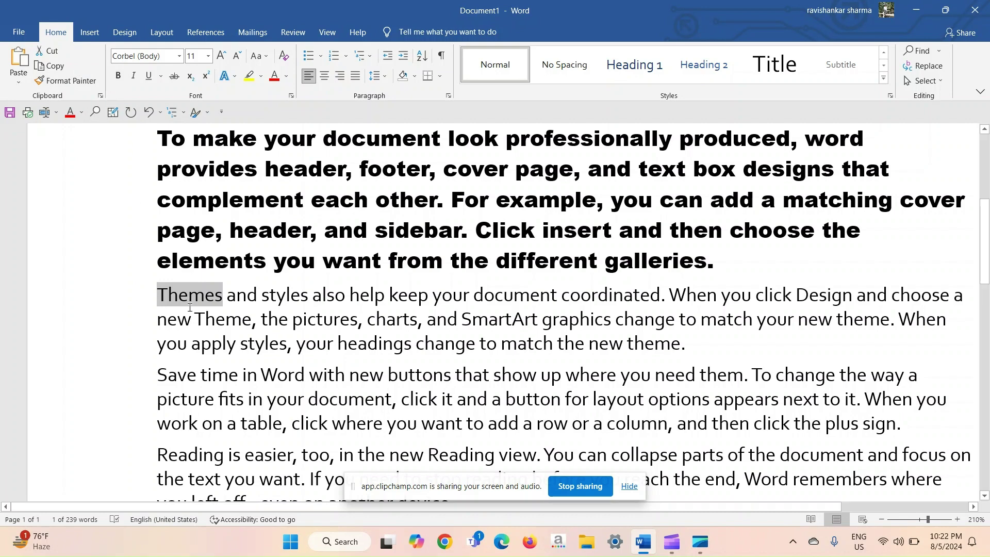
{"action": "key", "text": "ctrl+b"}
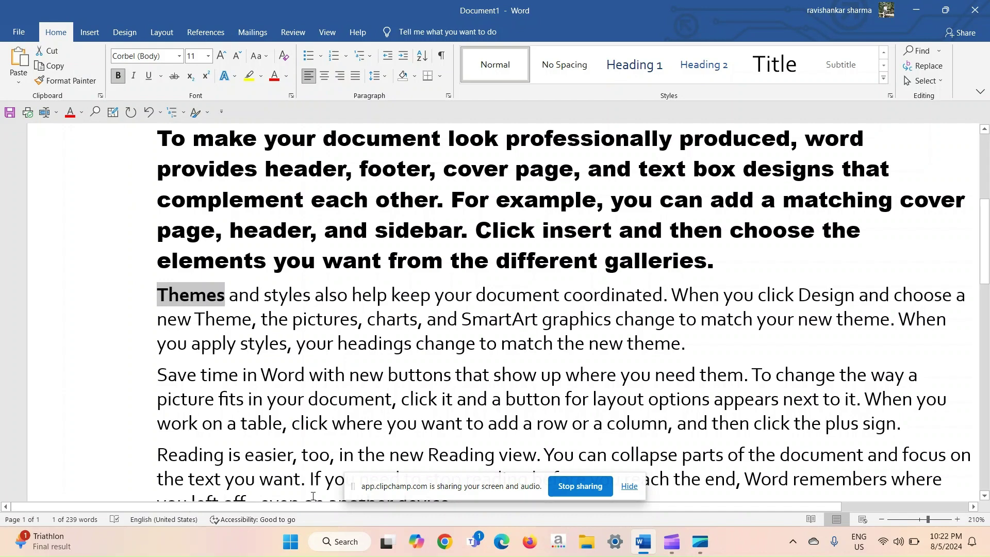
Launch keyviz-v1.0.6-portable from the Downloads folder in File Explorer and return to the Word document
{"action": "left_click", "coordinate": [580, 545]}
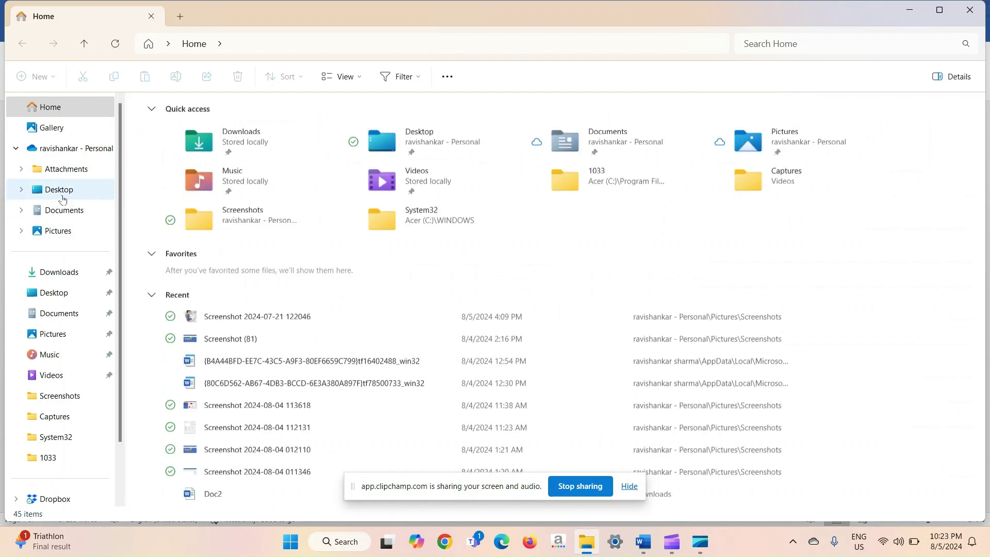
{"action": "left_click", "coordinate": [62, 276]}
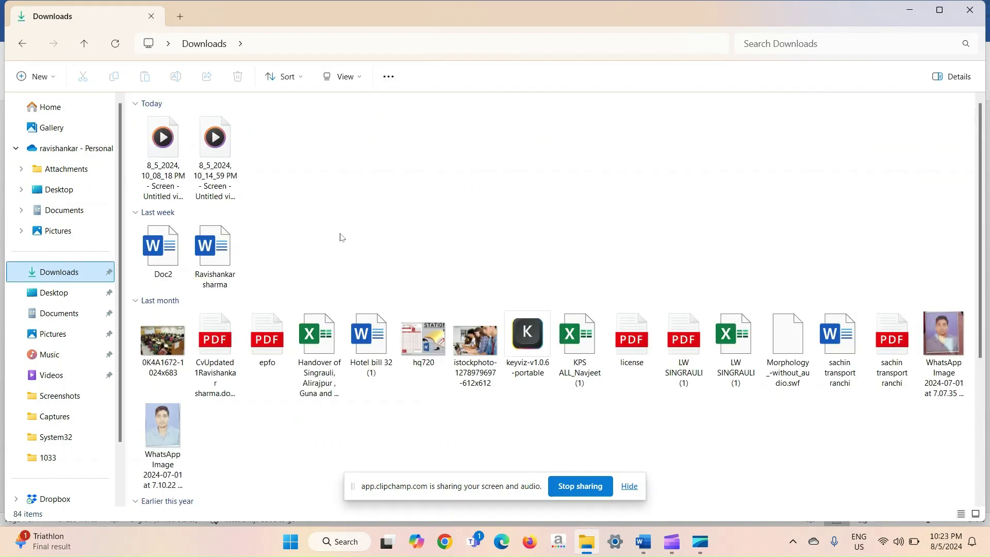
{"action": "left_click", "coordinate": [523, 343]}
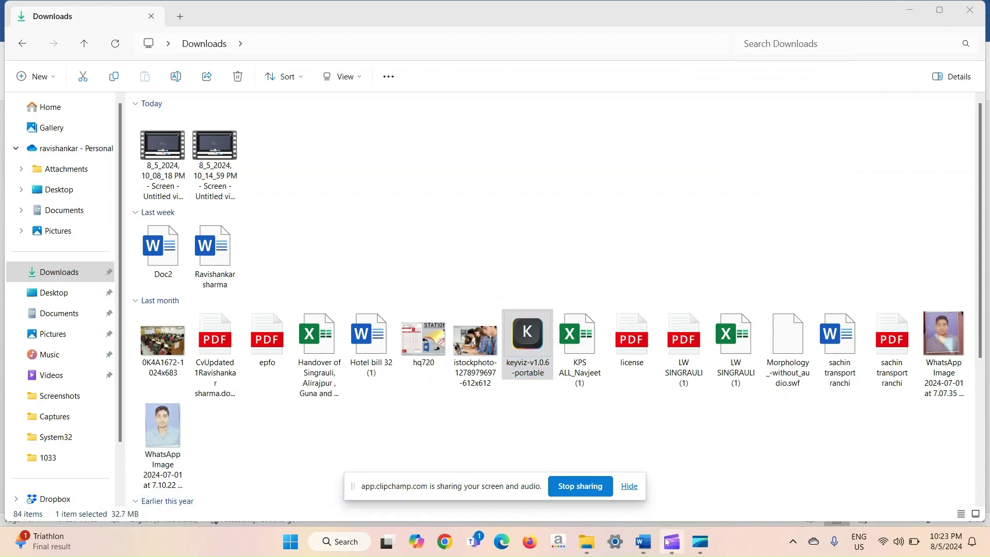
{"action": "left_click", "coordinate": [653, 548]}
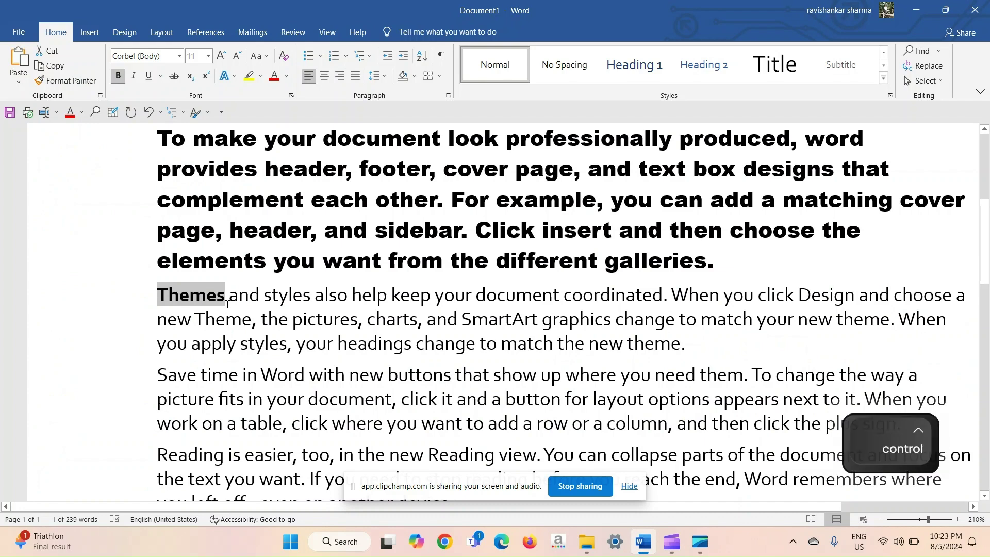
Switch bold off and on again for "Themes", and apply and remove italic on the same word
{"action": "key", "text": "ctrl+b"}
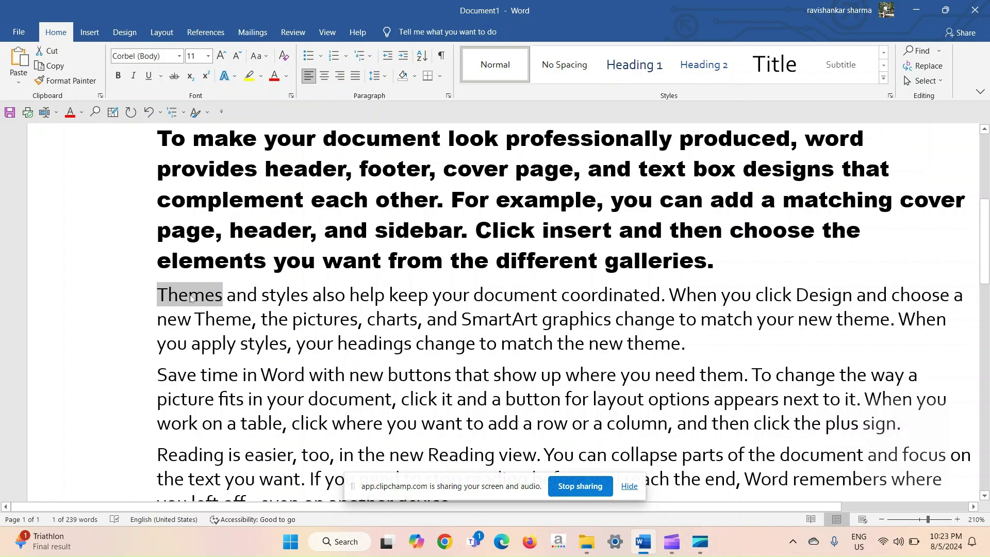
{"action": "key", "text": "ctrl+b"}
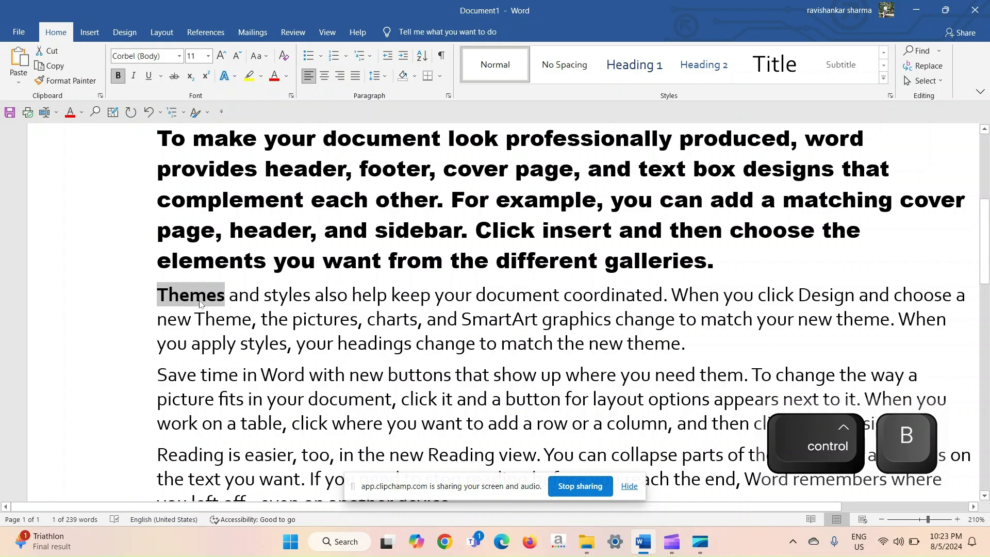
{"action": "left_click", "coordinate": [133, 76]}
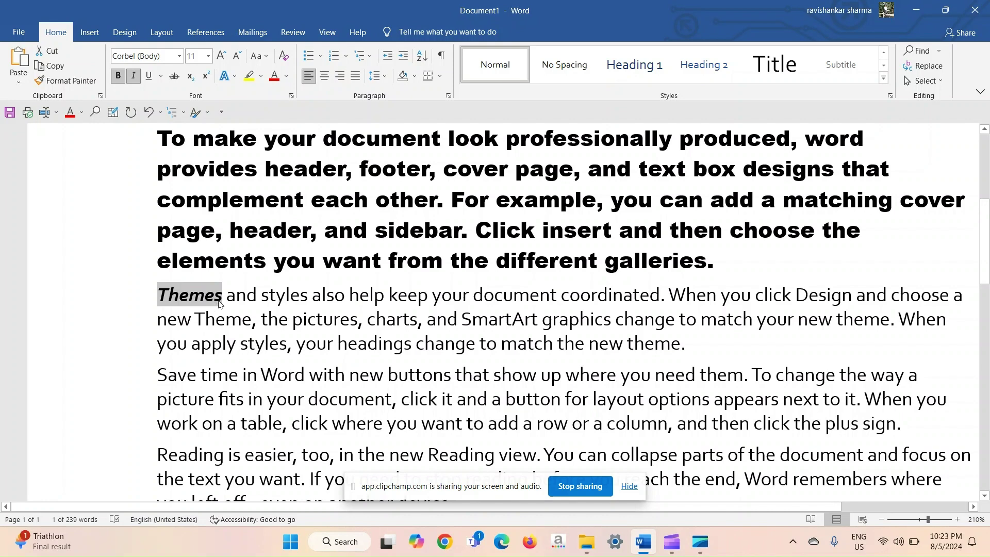
{"action": "left_click", "coordinate": [134, 77]}
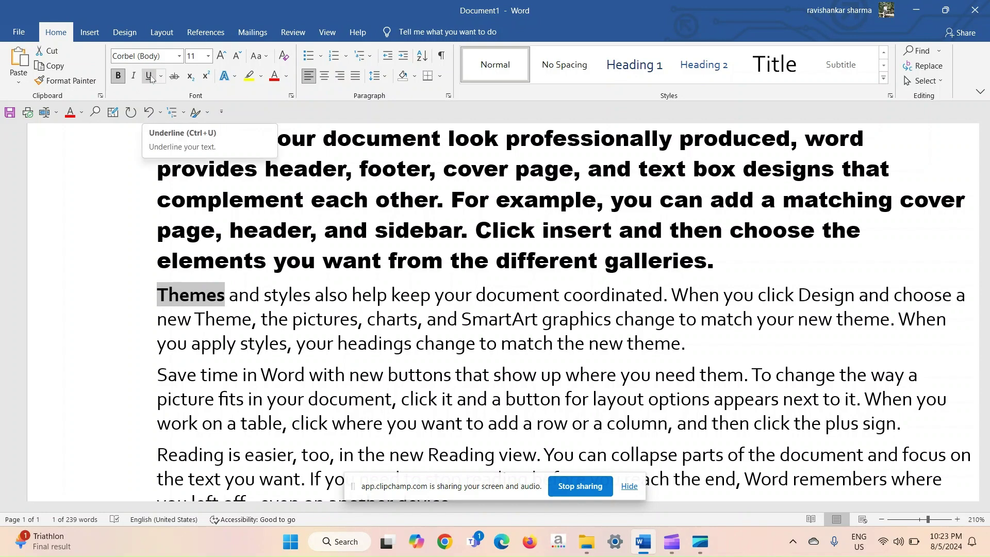
Underline the word "Themes" and view the additional underline colors without choosing one
{"action": "left_click", "coordinate": [149, 77]}
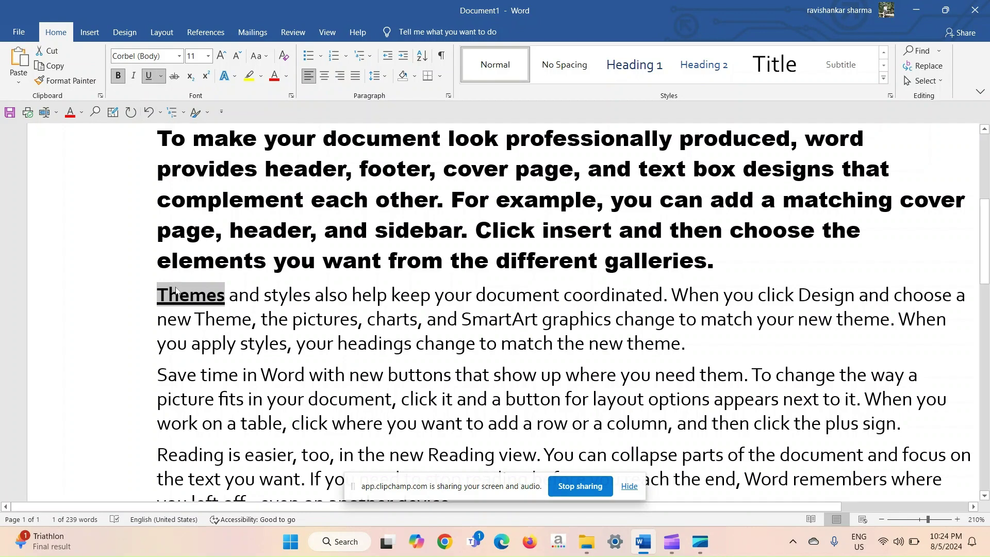
{"action": "left_click", "coordinate": [161, 77]}
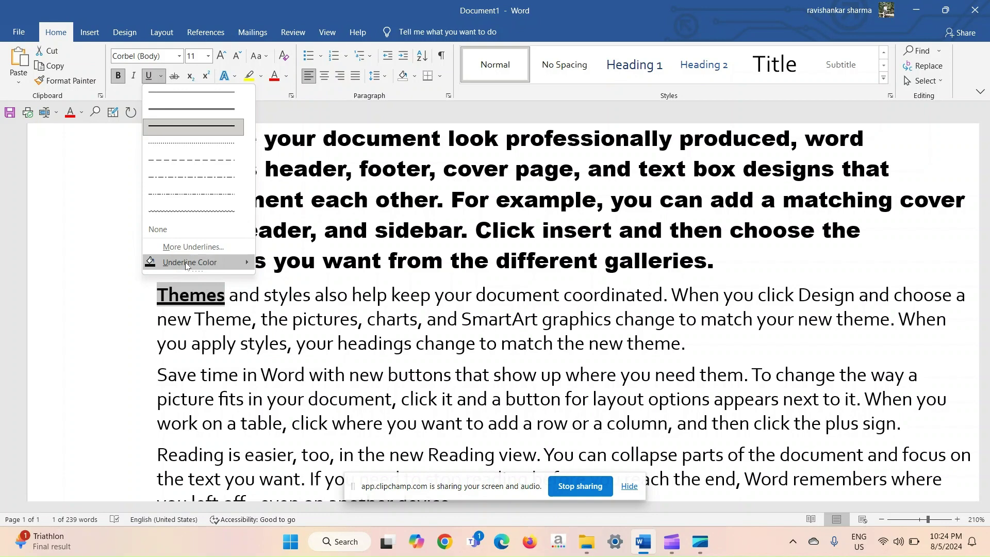
{"action": "mouse_move", "coordinate": [186, 265]}
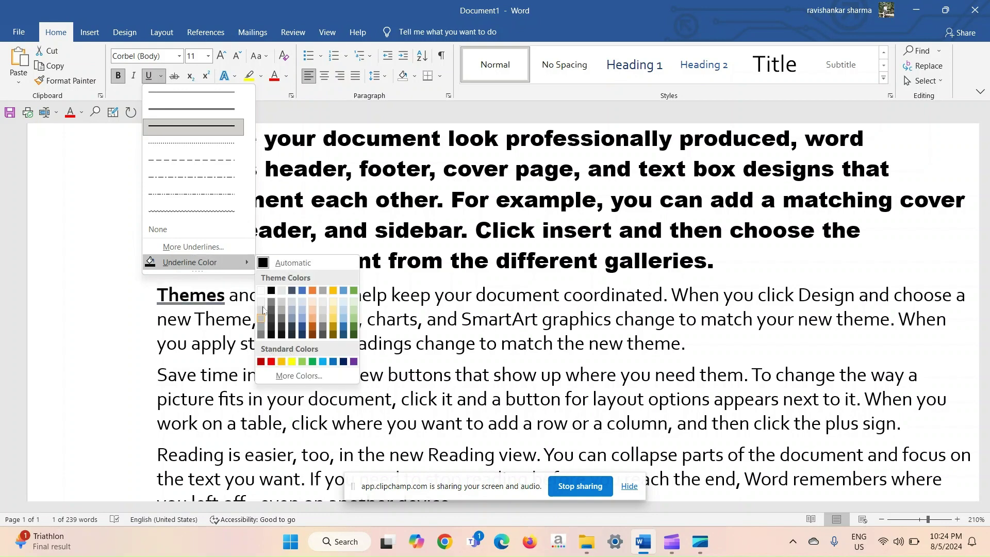
{"action": "left_click", "coordinate": [312, 376]}
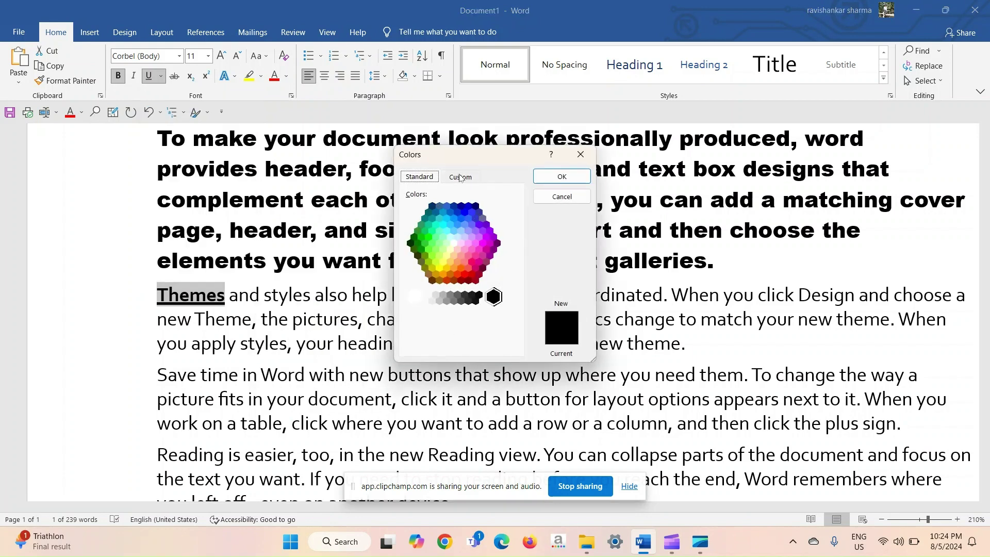
{"action": "left_click", "coordinate": [581, 153]}
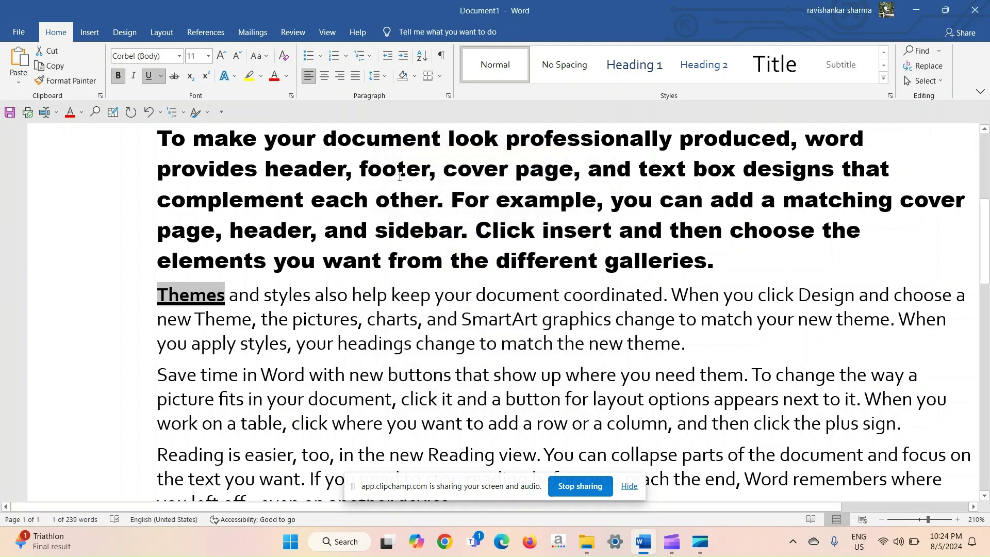
Examine the underline styles and underline colors in the Font settings for "Themes" and close them without changes
{"action": "left_click", "coordinate": [161, 77]}
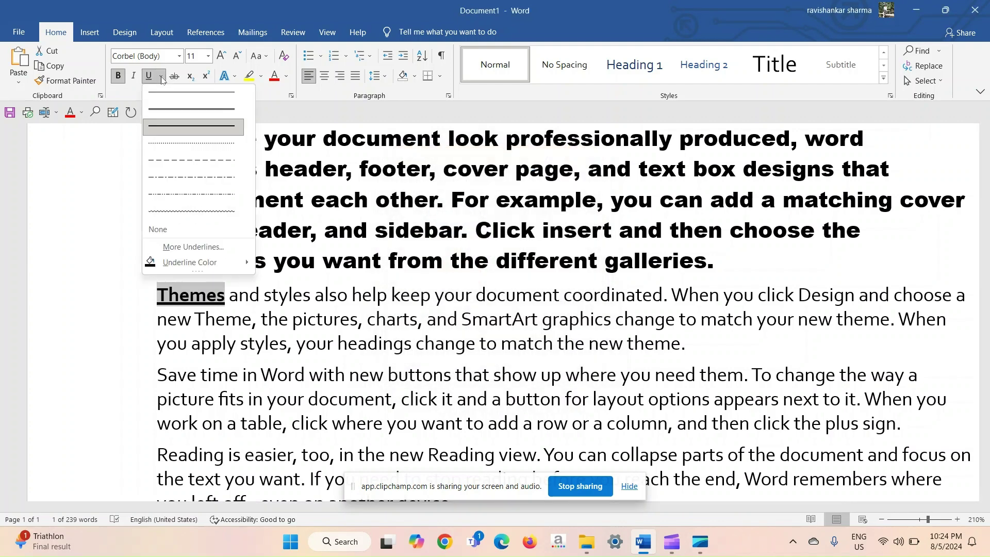
{"action": "left_click", "coordinate": [187, 247]}
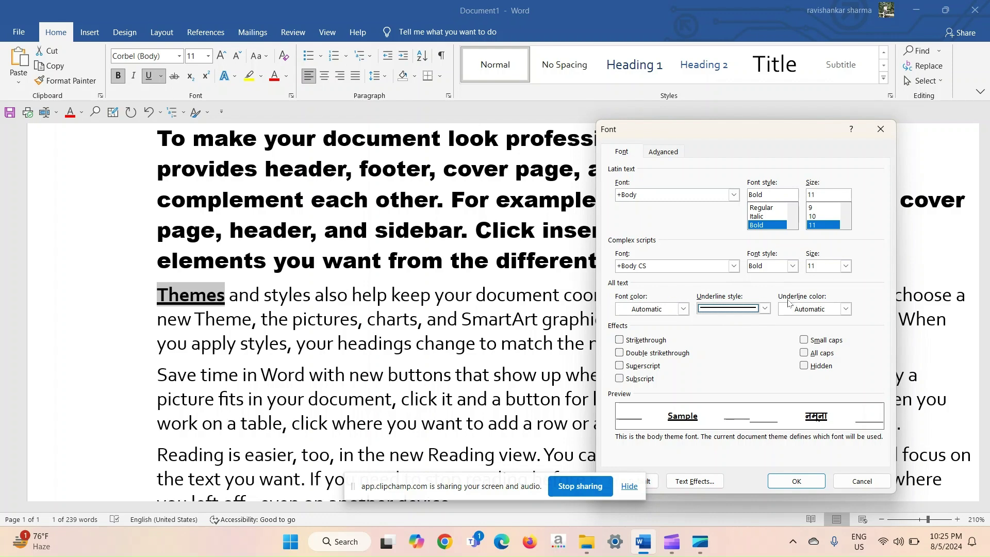
{"action": "left_click", "coordinate": [766, 308]}
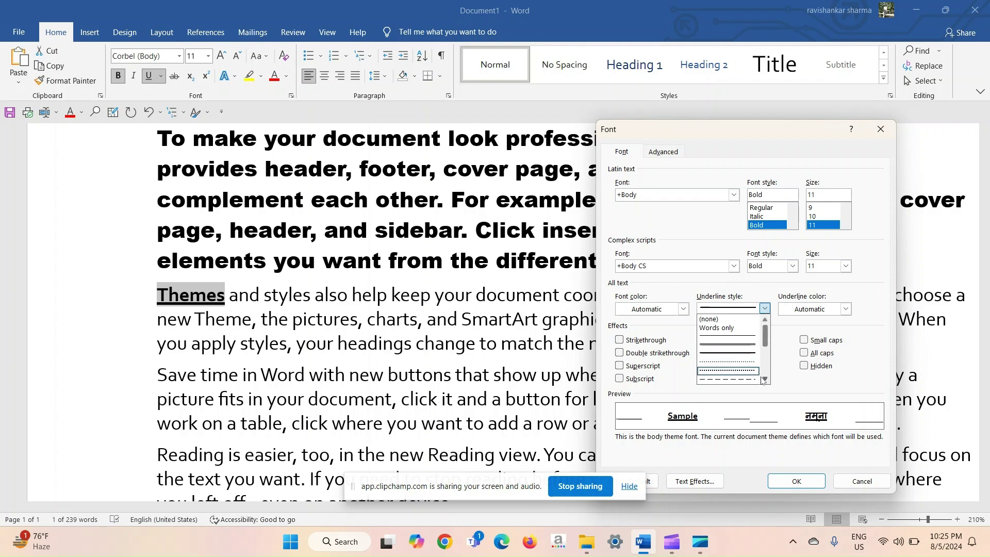
{"action": "scroll", "coordinate": [766, 380], "scroll_direction": "down", "scroll_amount": 8}
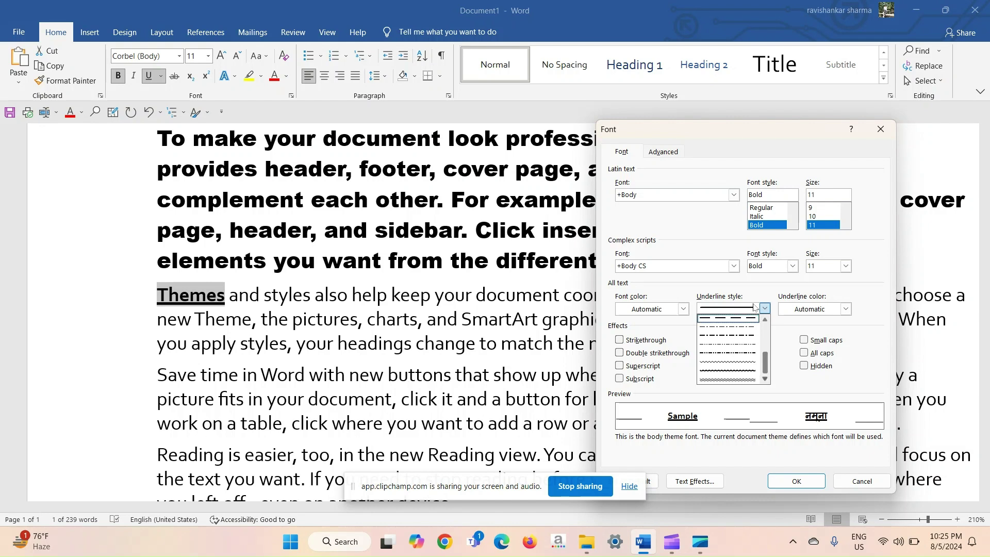
{"action": "left_click", "coordinate": [764, 320]}
{"action": "left_click", "coordinate": [764, 320]}
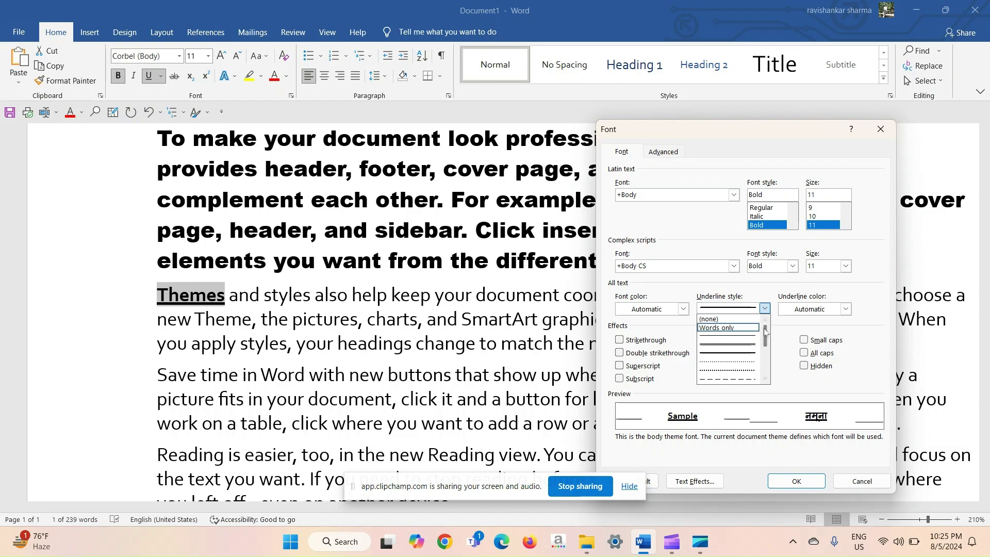
{"action": "left_click", "coordinate": [765, 309]}
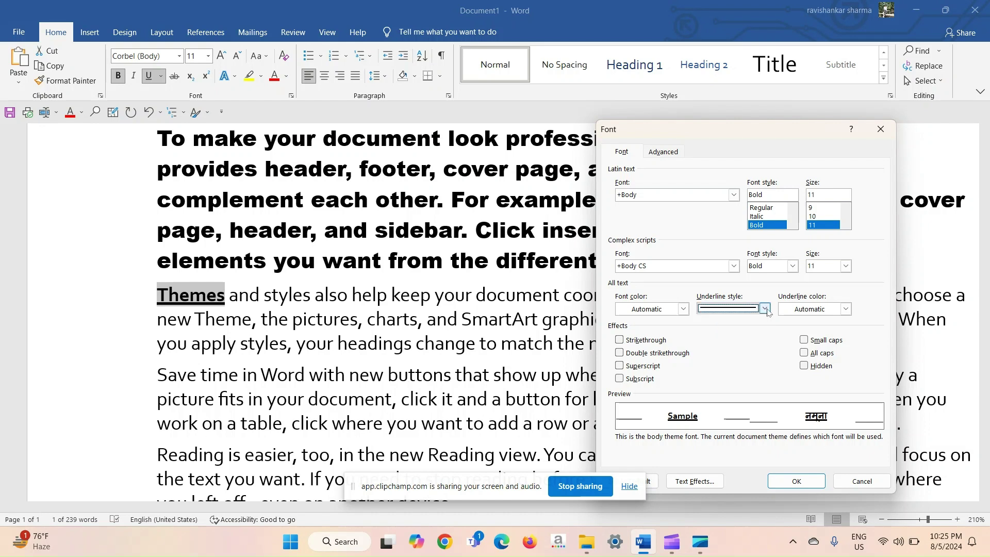
{"action": "left_click", "coordinate": [846, 309]}
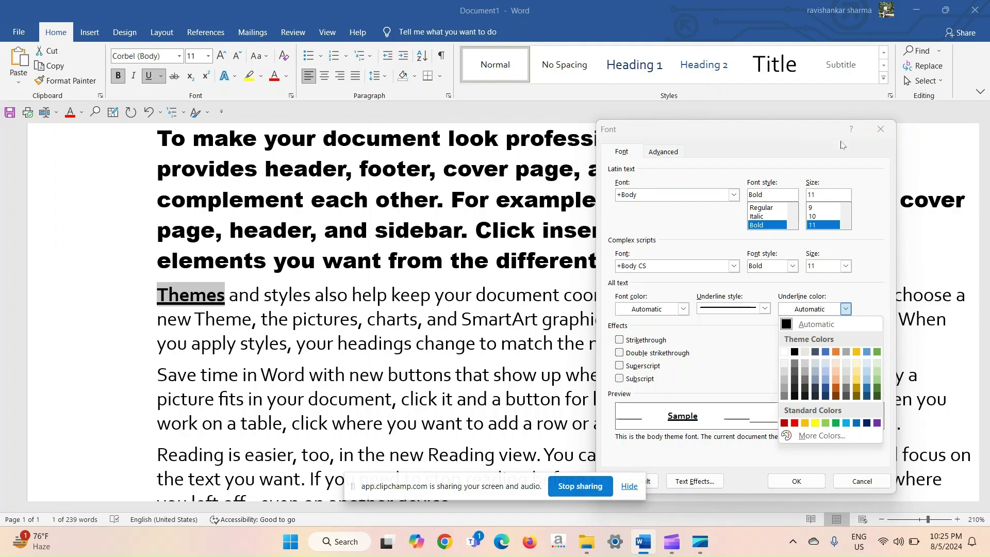
{"action": "left_click", "coordinate": [880, 130]}
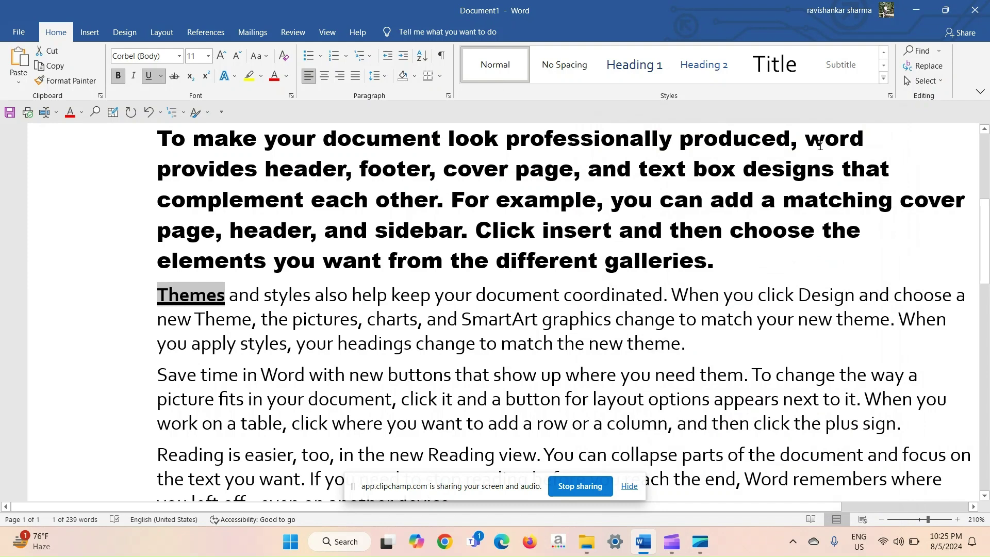
Remove the underline from "Themes", and apply and remove strikethrough on the same word
{"action": "left_click", "coordinate": [152, 80]}
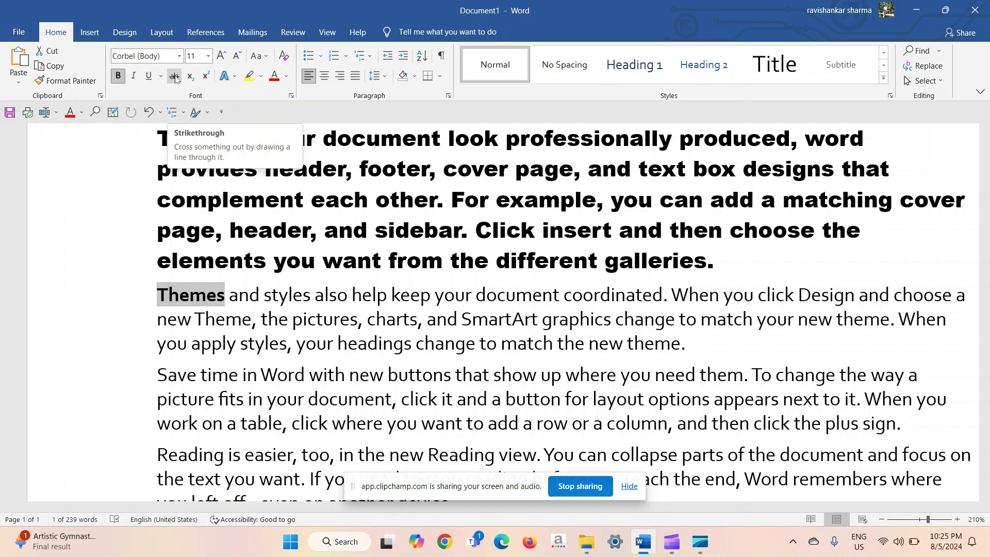
{"action": "left_click", "coordinate": [175, 78]}
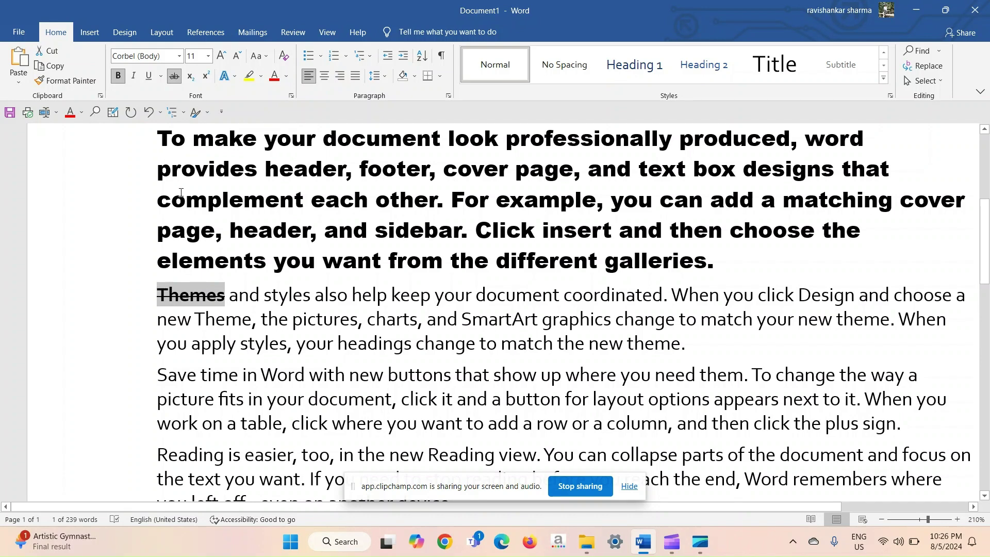
{"action": "left_click", "coordinate": [175, 76]}
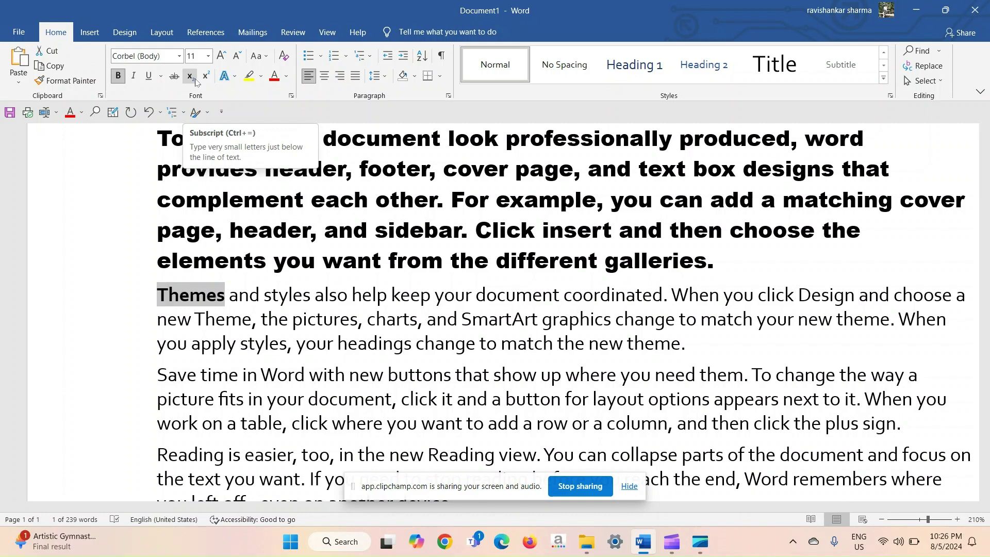
Add "H2" at the end of the second paragraph, after "galleries."
{"action": "left_click", "coordinate": [761, 271]}
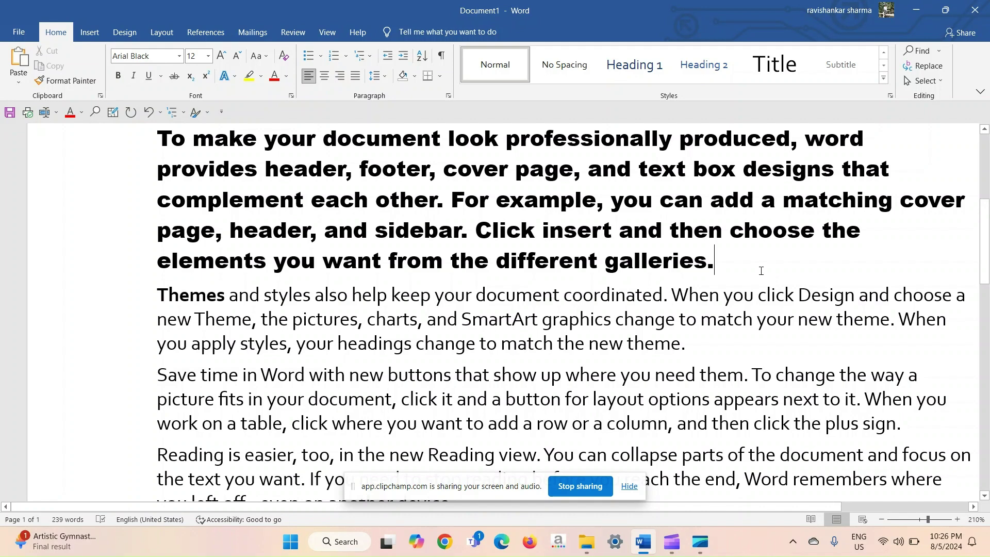
{"action": "type", "text": "H"}
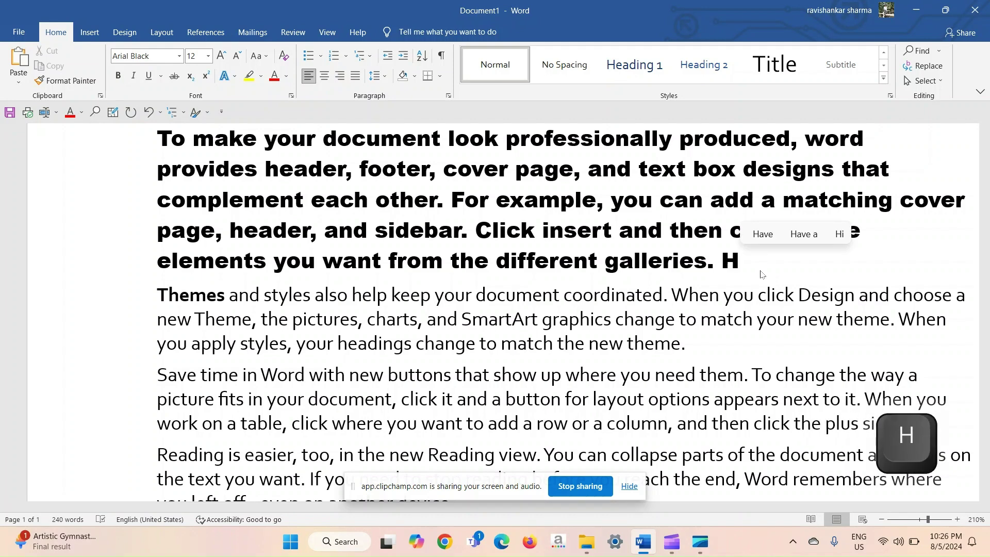
{"action": "type", "text": "2O"}
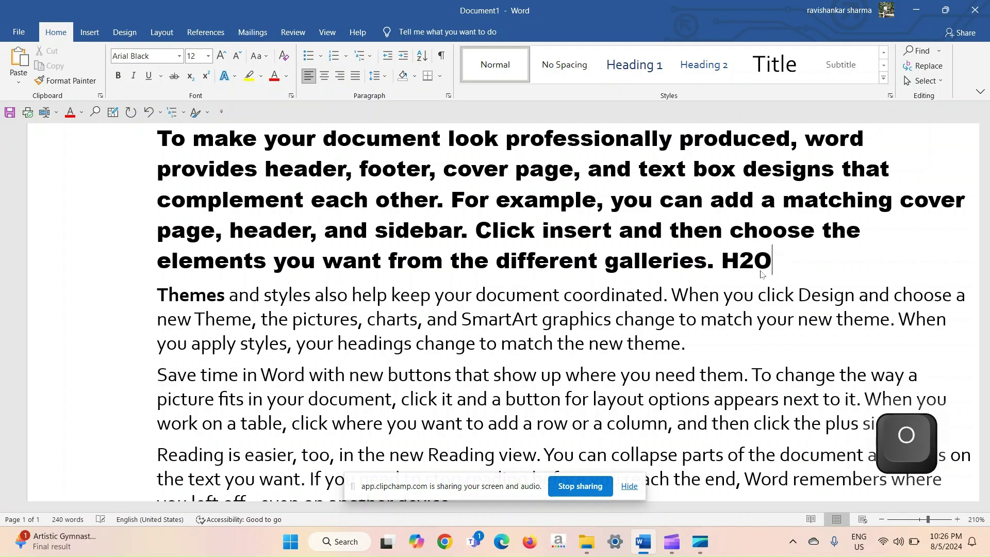
{"action": "key", "text": "BackSpace"}
{"action": "key", "text": "BackSpace"}
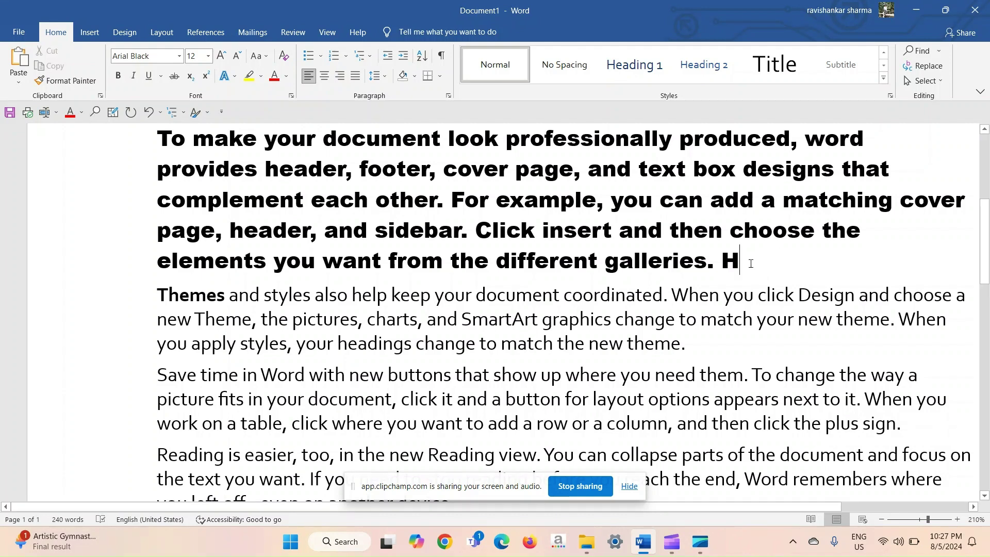
{"action": "type", "text": "2"}
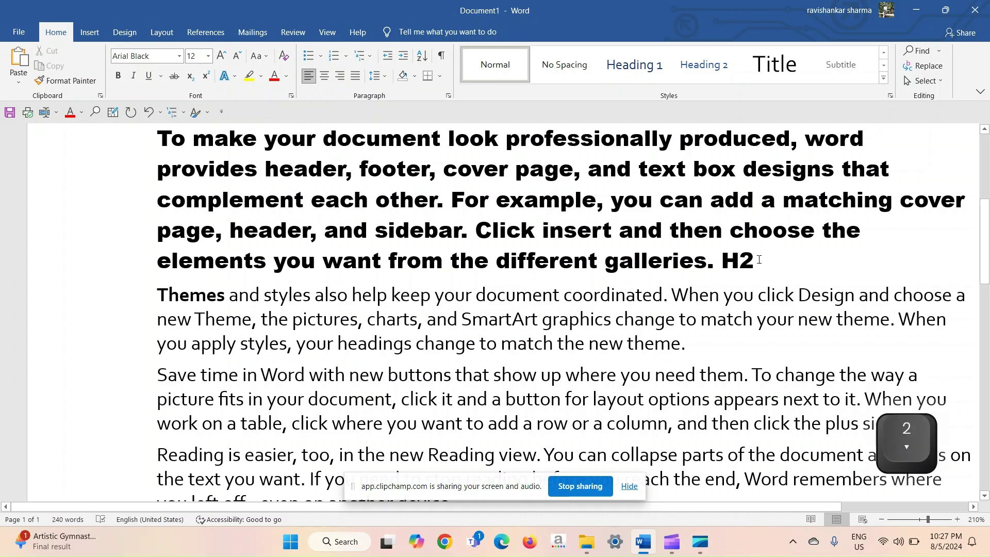
Apply and remove subscript on the 2 of "H2", and format that 2 as superscript
{"action": "left_click_drag", "start_coordinate": [754, 259], "coordinate": [743, 260]}
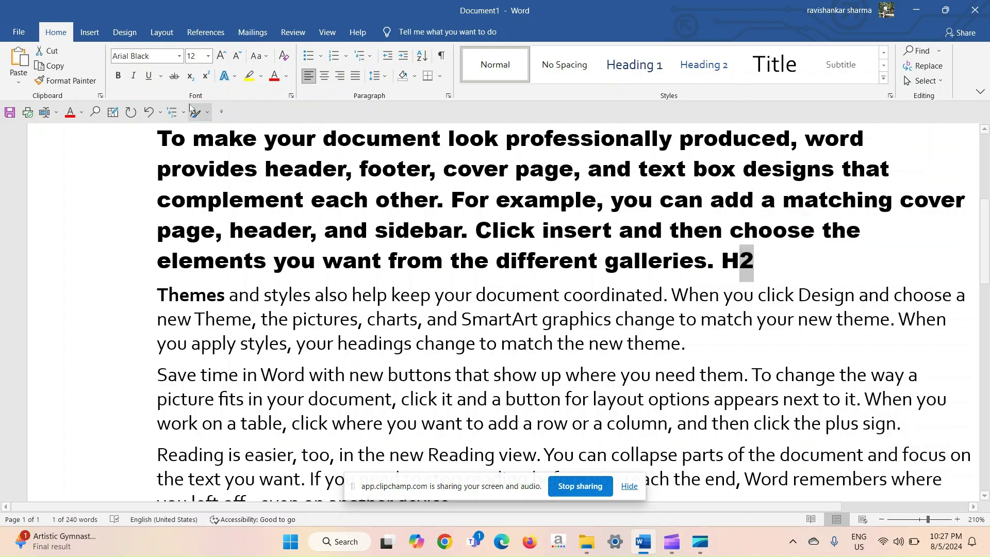
{"action": "left_click", "coordinate": [190, 76]}
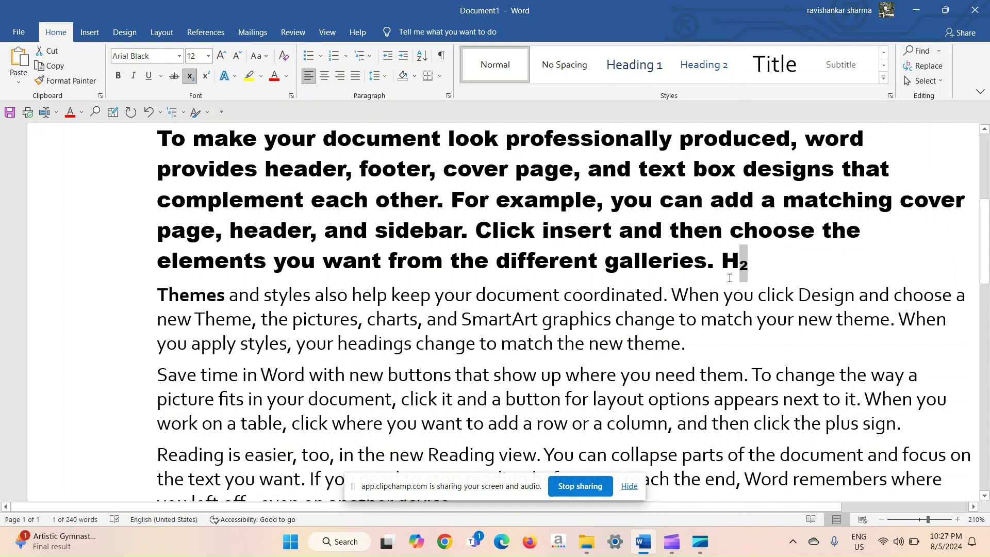
{"action": "left_click", "coordinate": [191, 78]}
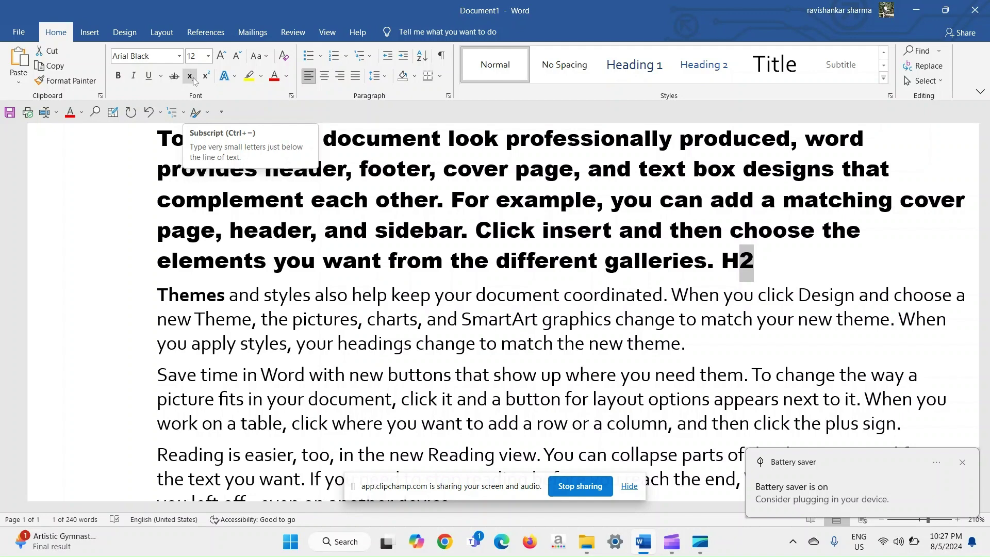
{"action": "left_click", "coordinate": [190, 77]}
{"action": "left_click", "coordinate": [193, 79]}
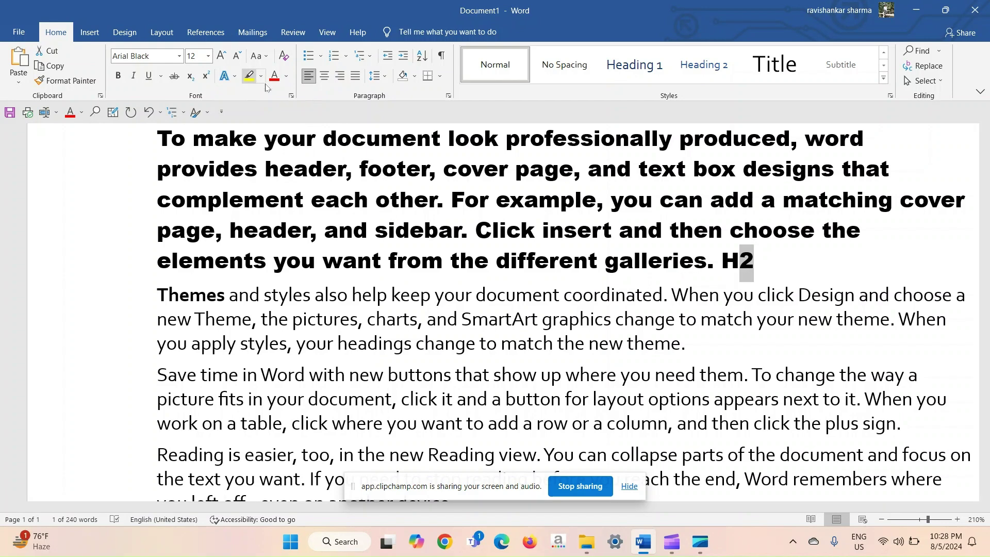
{"action": "left_click", "coordinate": [206, 76]}
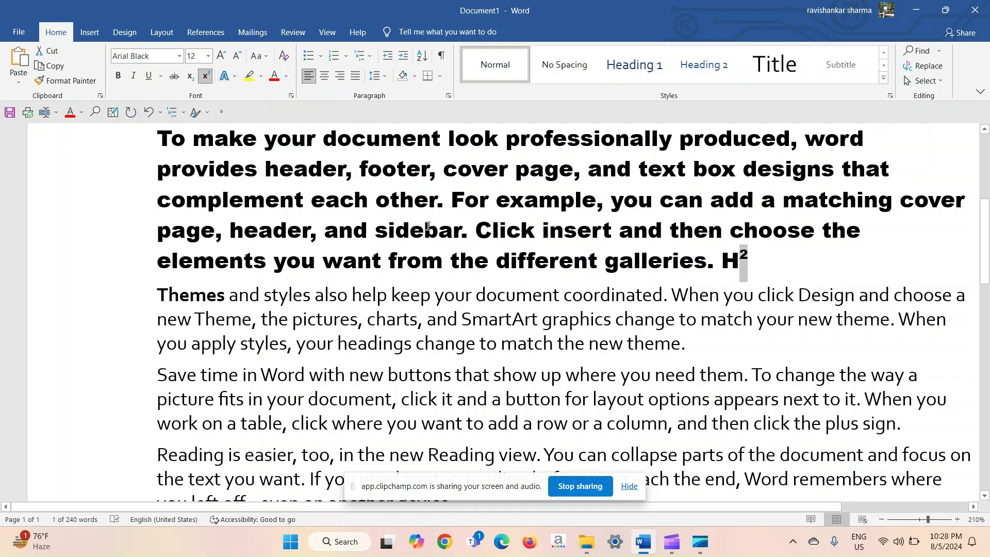
Highlight the opening words "Video provides a powerf" of the first paragraph in yellow
{"action": "scroll", "coordinate": [428, 226], "scroll_direction": "up", "scroll_amount": 4}
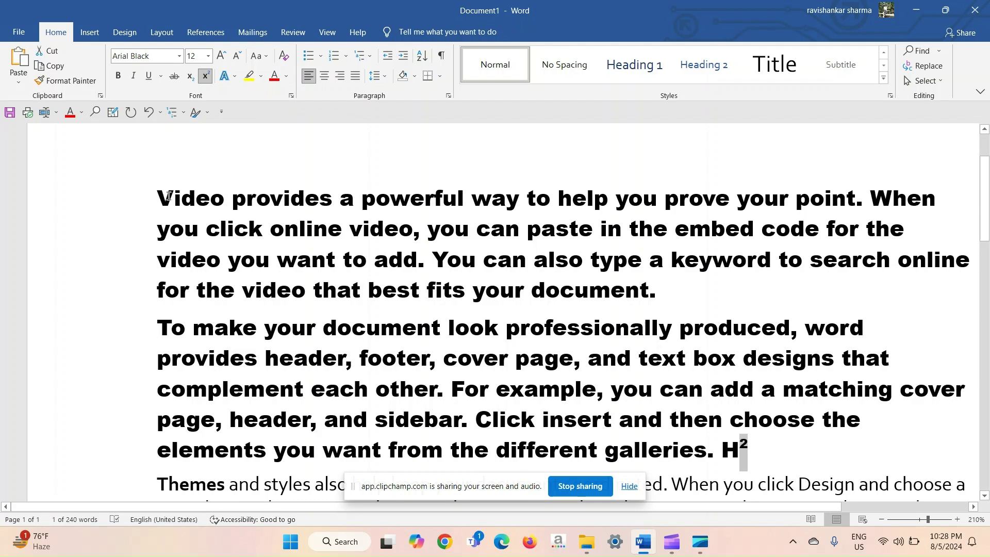
{"action": "left_click_drag", "start_coordinate": [162, 196], "coordinate": [448, 192]}
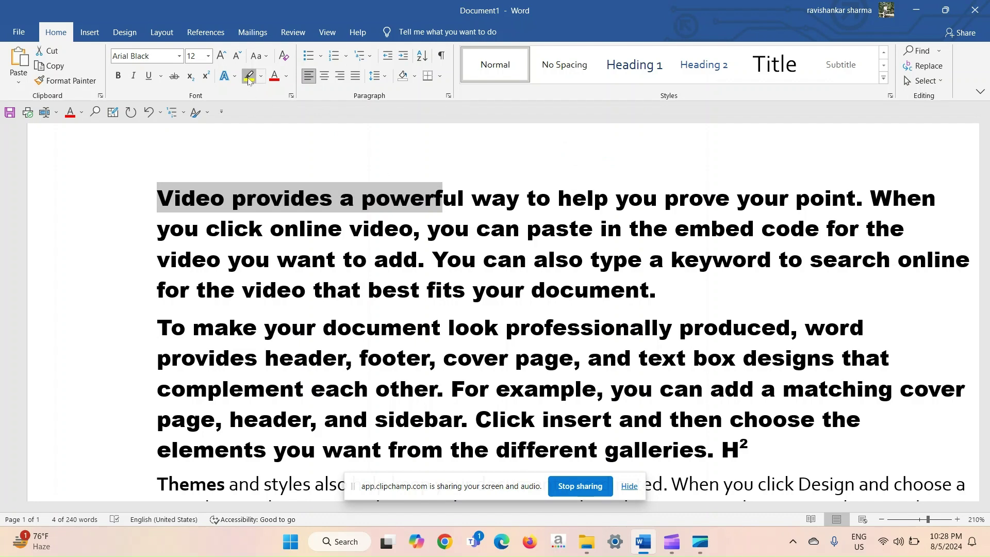
{"action": "left_click", "coordinate": [249, 77]}
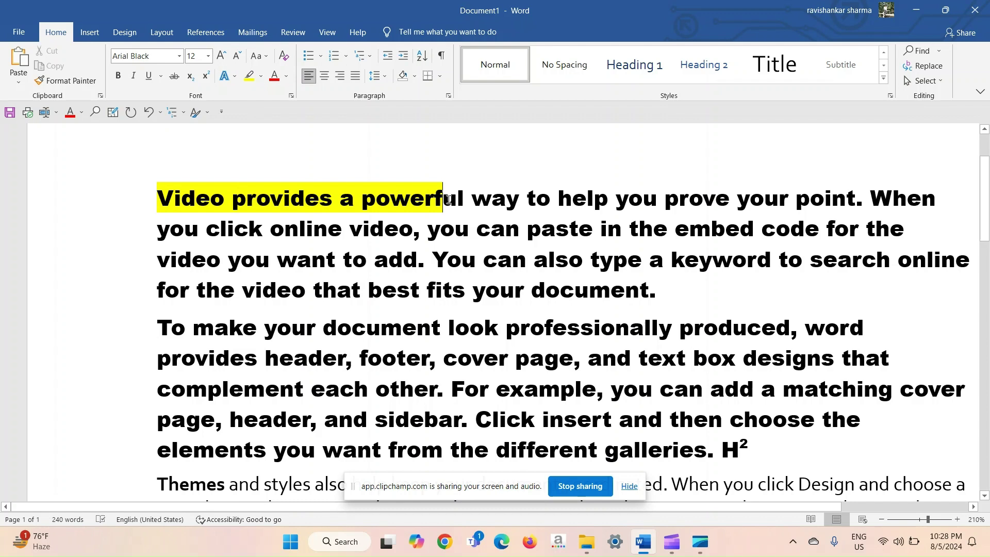
Remove the yellow highlight from the start of the first paragraph using No Color, and stop highlighting
{"action": "left_click", "coordinate": [262, 78]}
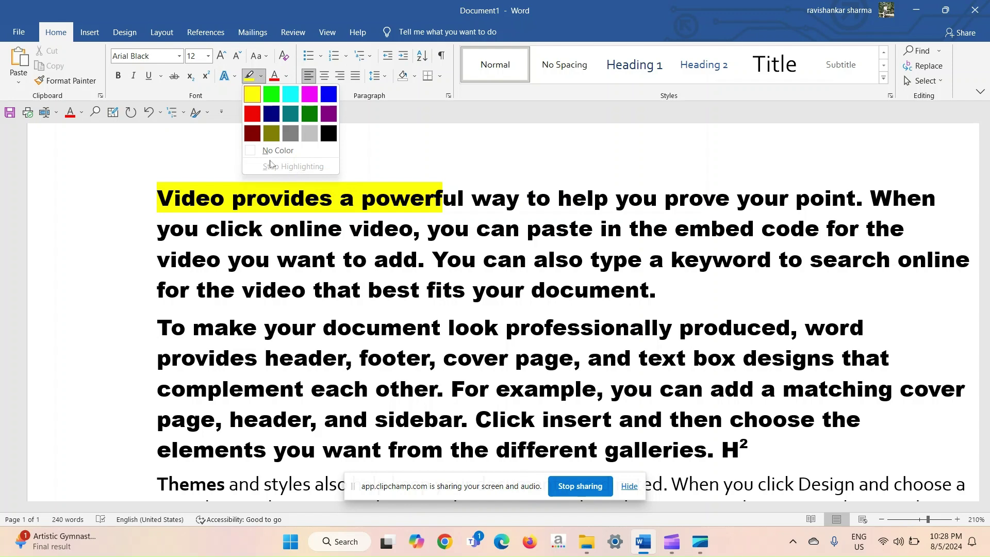
{"action": "left_click", "coordinate": [252, 152]}
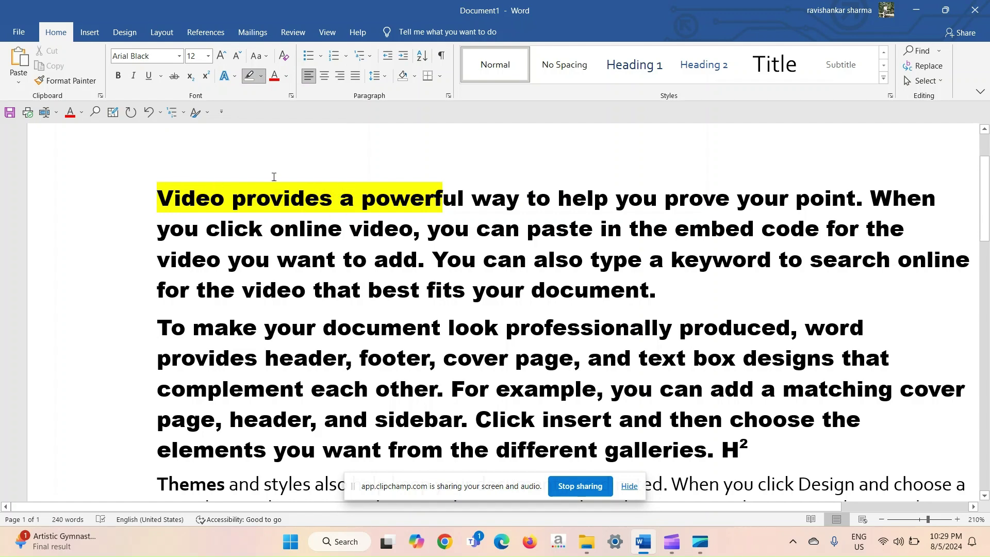
{"action": "left_click_drag", "start_coordinate": [152, 193], "coordinate": [433, 166]}
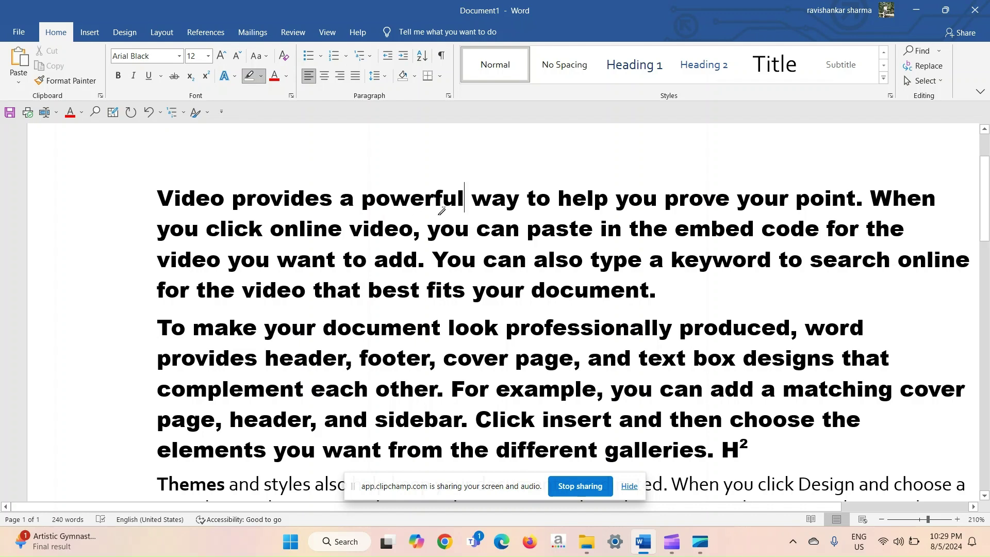
{"action": "left_click", "coordinate": [253, 78]}
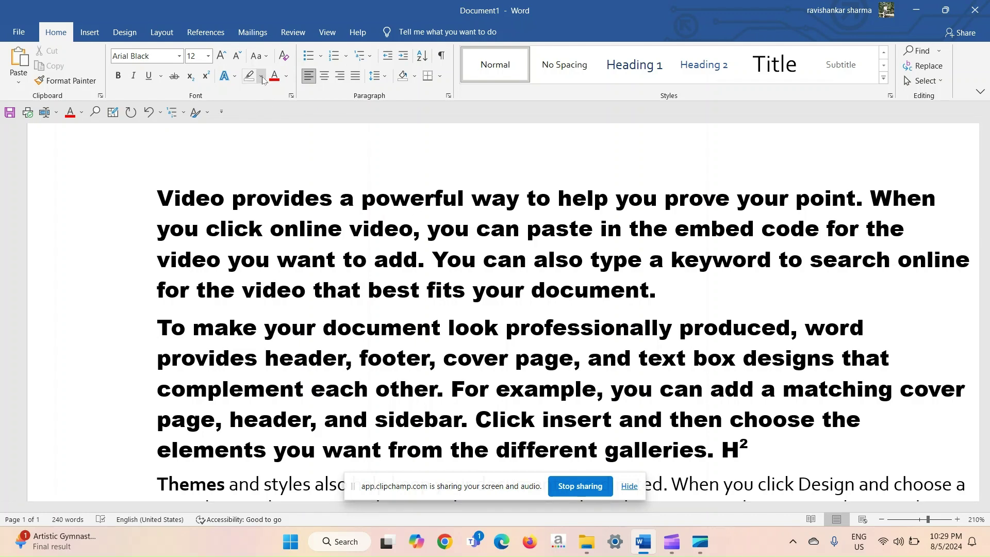
{"action": "left_click", "coordinate": [251, 78]}
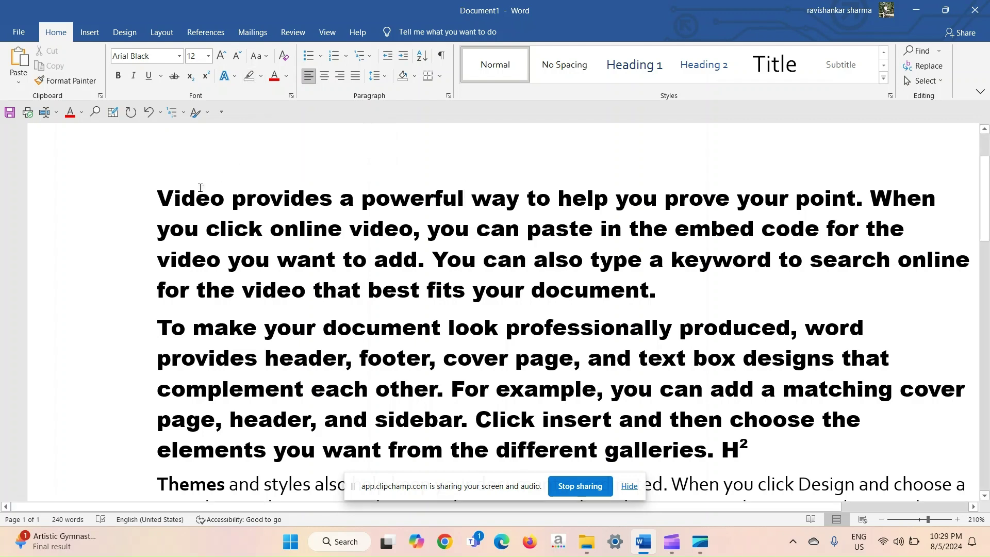
Preview the highlight colors on "Video provides a powerful way" without applying one
{"action": "left_click_drag", "start_coordinate": [160, 192], "coordinate": [505, 200]}
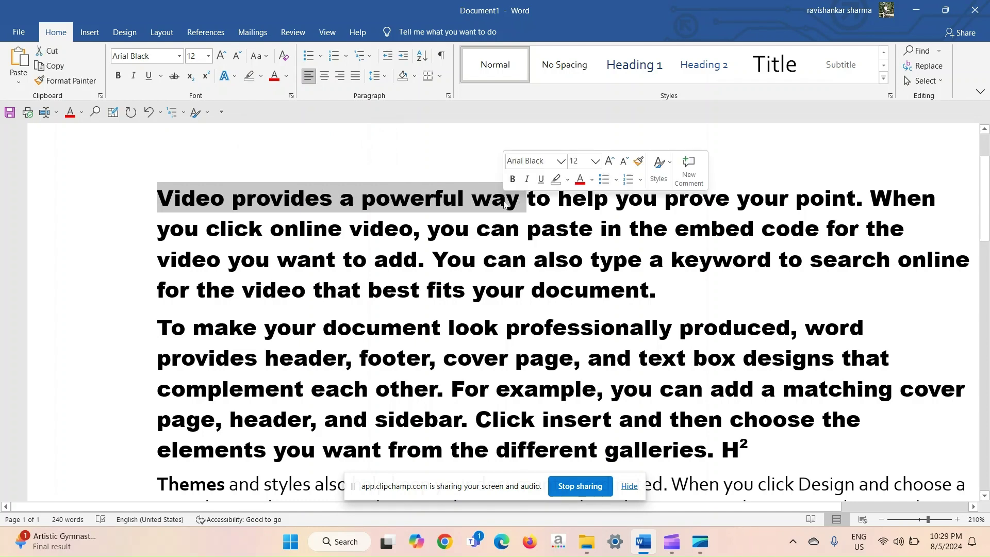
{"action": "left_click", "coordinate": [260, 78]}
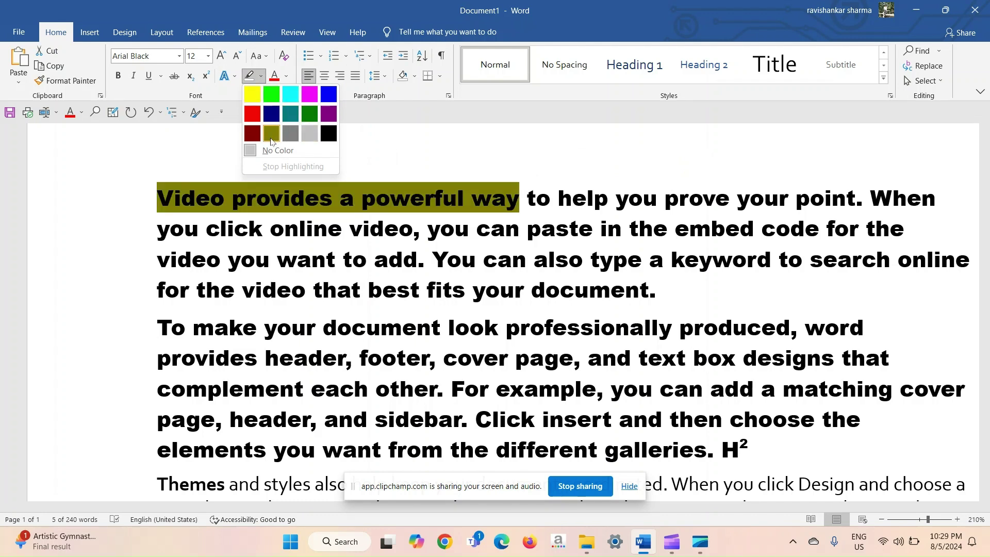
{"action": "left_click", "coordinate": [262, 77]}
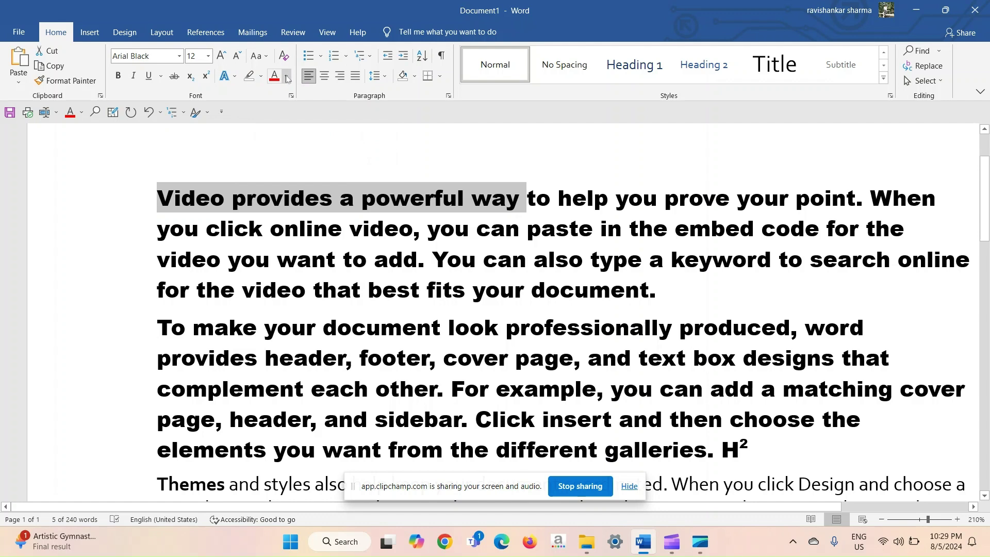
{"action": "left_click", "coordinate": [341, 236]}
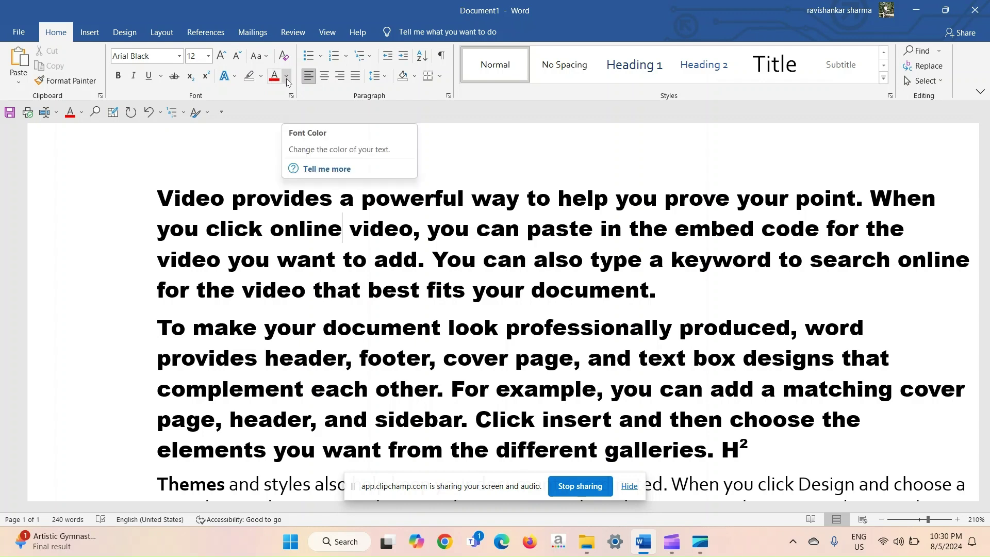
Set the font color of the whole first paragraph to the standard red
{"action": "left_click_drag", "start_coordinate": [161, 195], "coordinate": [665, 288]}
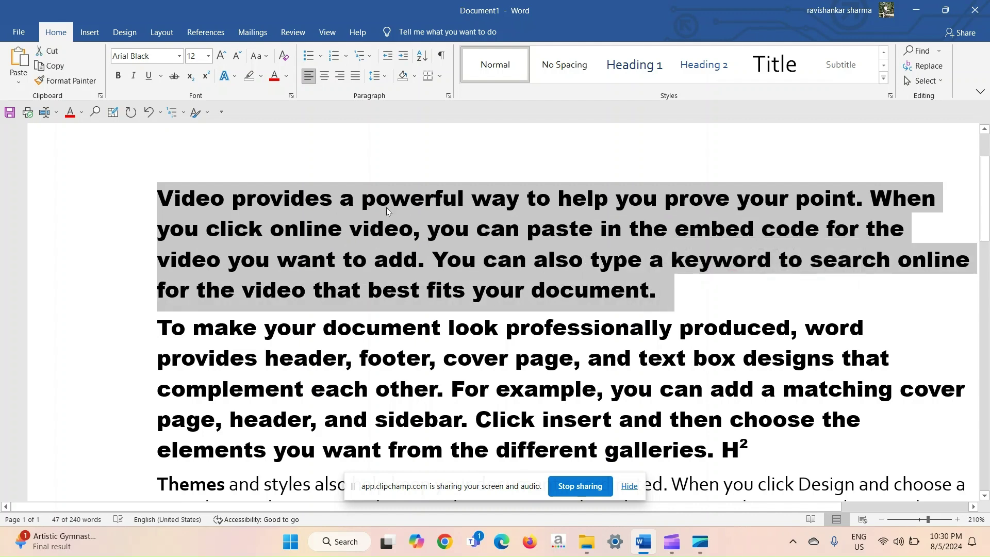
{"action": "left_click", "coordinate": [286, 77]}
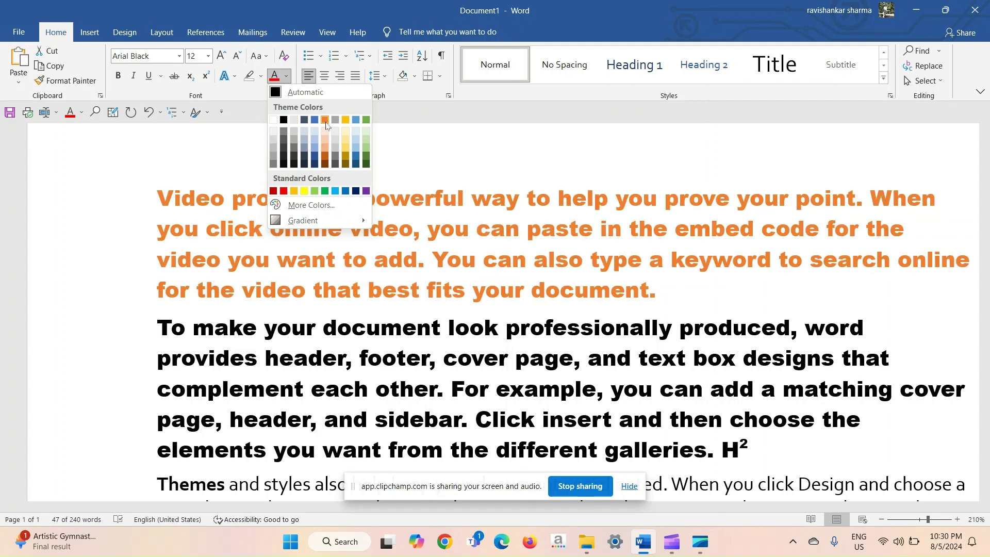
{"action": "left_click", "coordinate": [283, 191]}
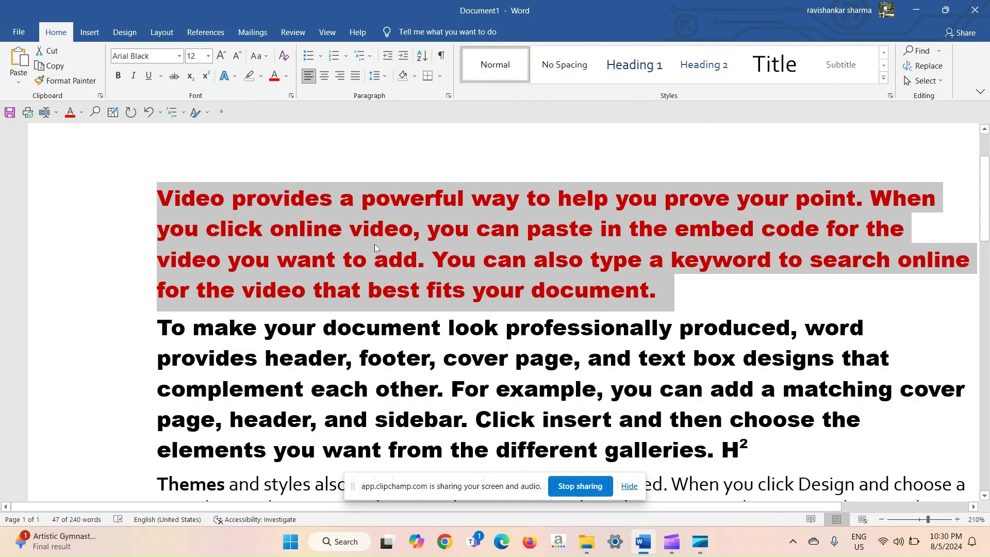
Recolor the first paragraph with a red shade from the Standard palette of More Colors
{"action": "left_click", "coordinate": [286, 75]}
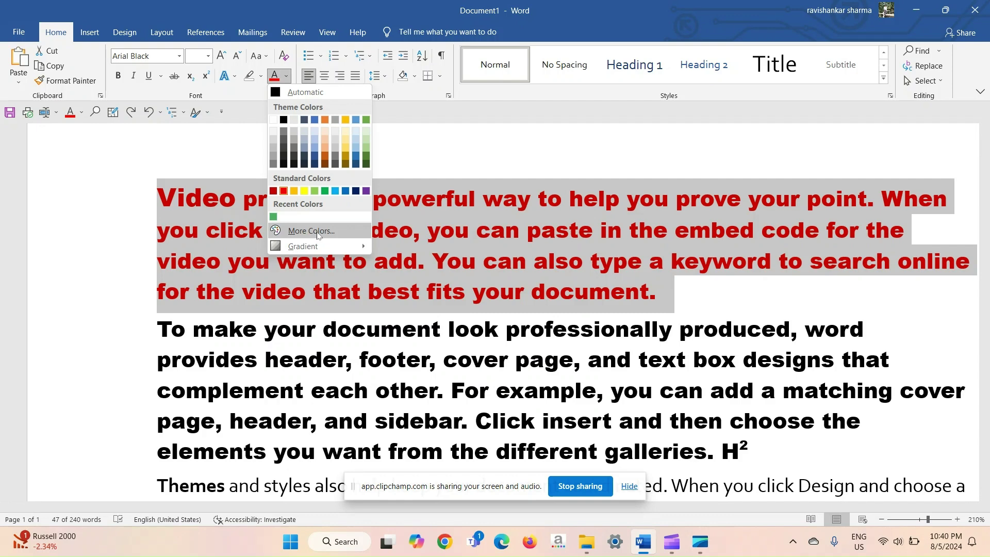
{"action": "left_click", "coordinate": [311, 230]}
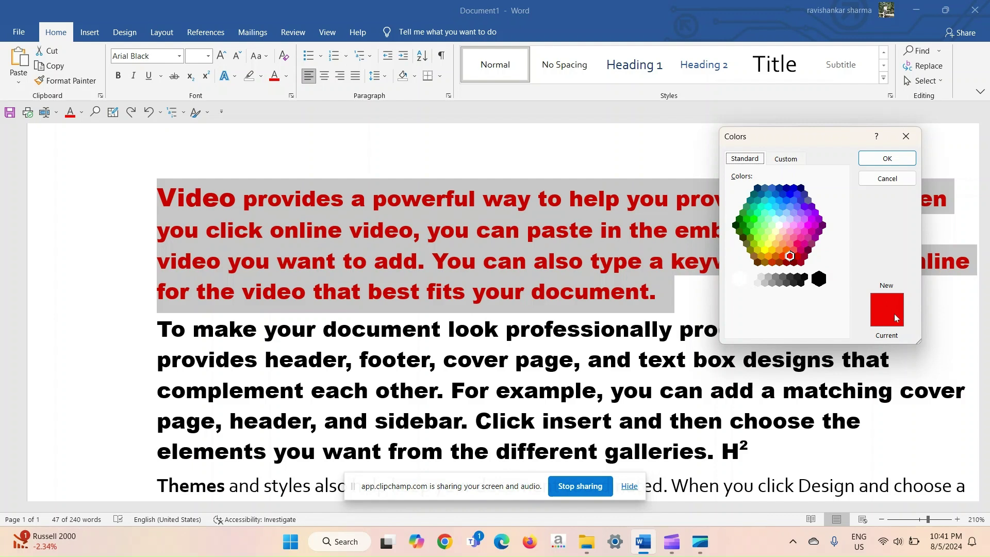
{"action": "left_click", "coordinate": [797, 256]}
{"action": "left_click", "coordinate": [887, 159]}
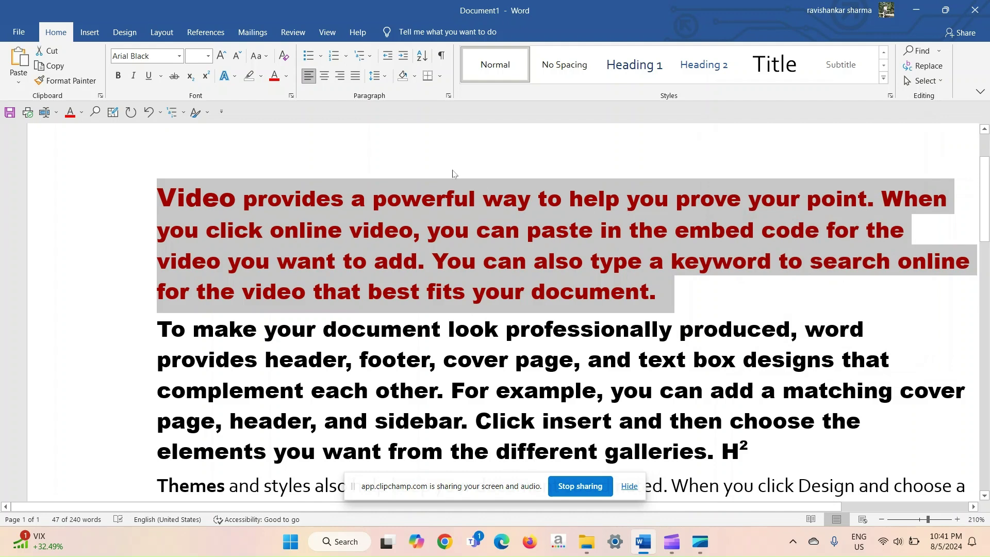
{"action": "left_click", "coordinate": [496, 282]}
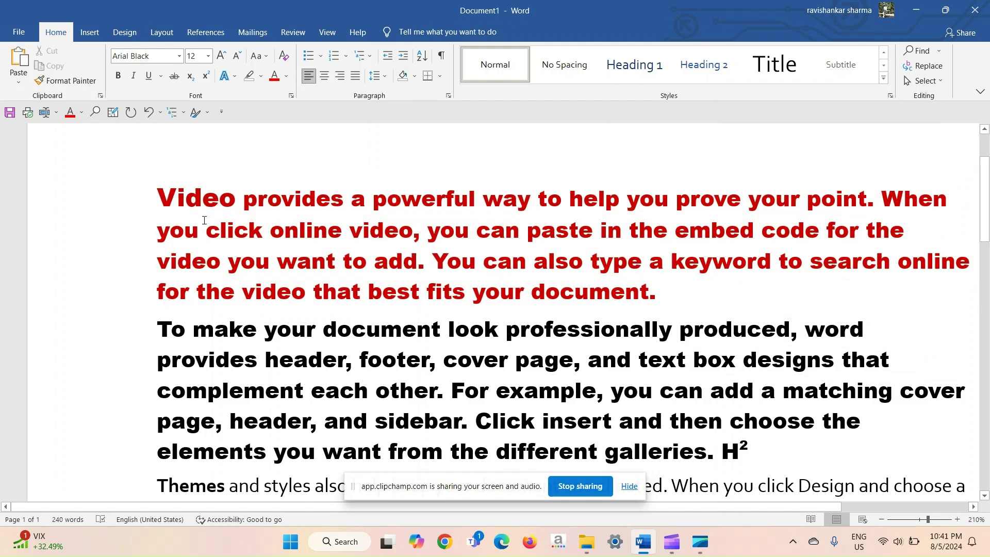
View the light and dark gradient variations for the font color without choosing one
{"action": "left_click", "coordinate": [286, 76]}
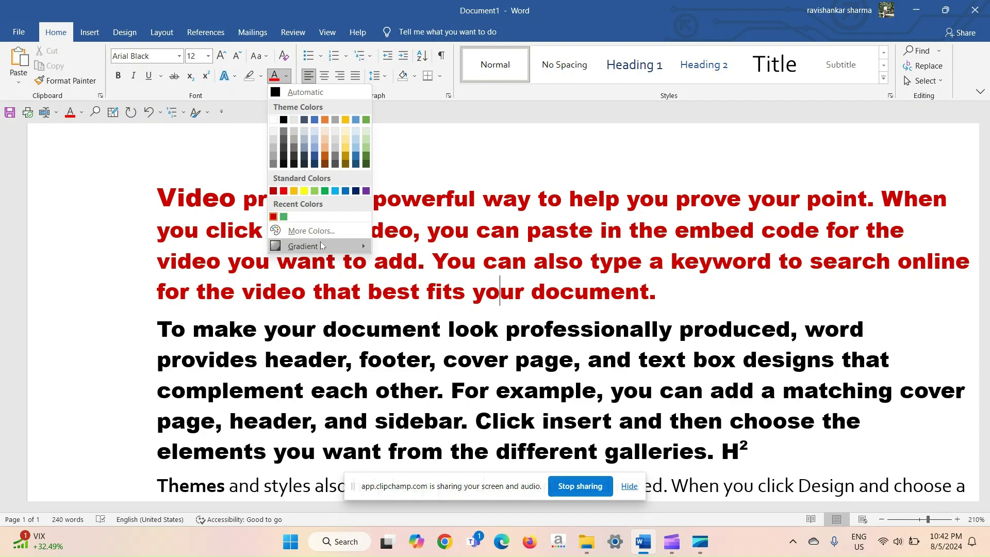
{"action": "mouse_move", "coordinate": [323, 246]}
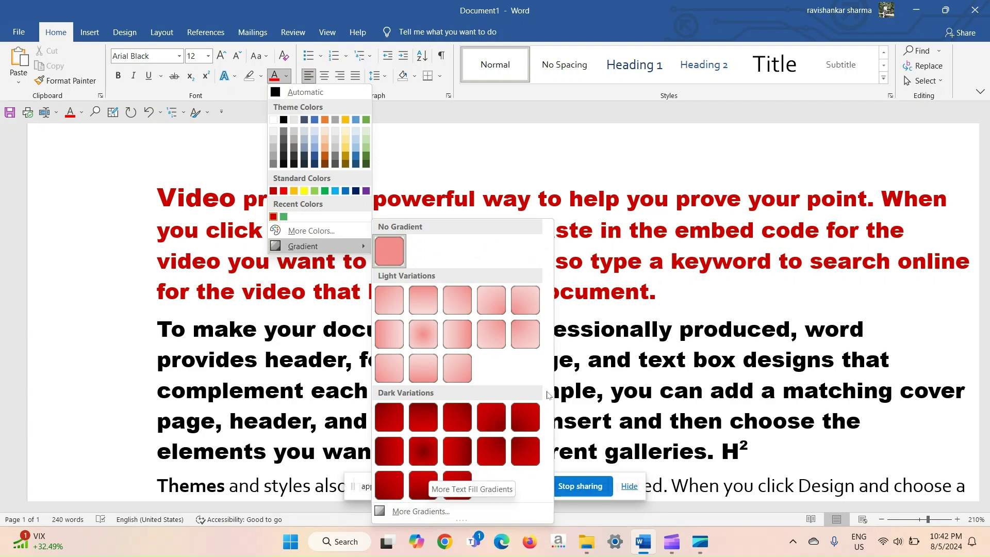
{"action": "left_click", "coordinate": [584, 364]}
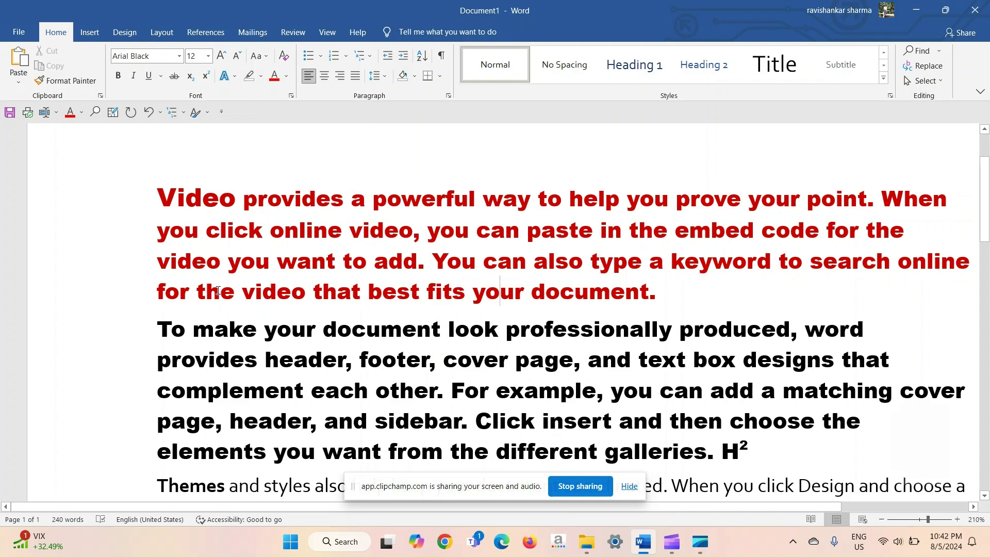
Delete all the text in the document
{"action": "key", "text": "ctrl"}
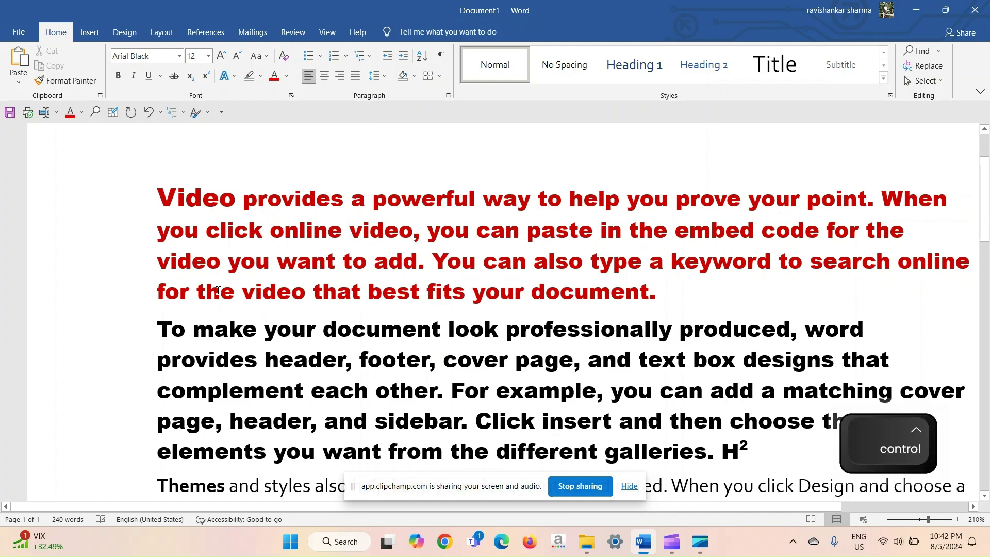
{"action": "key", "text": "ctrl+a"}
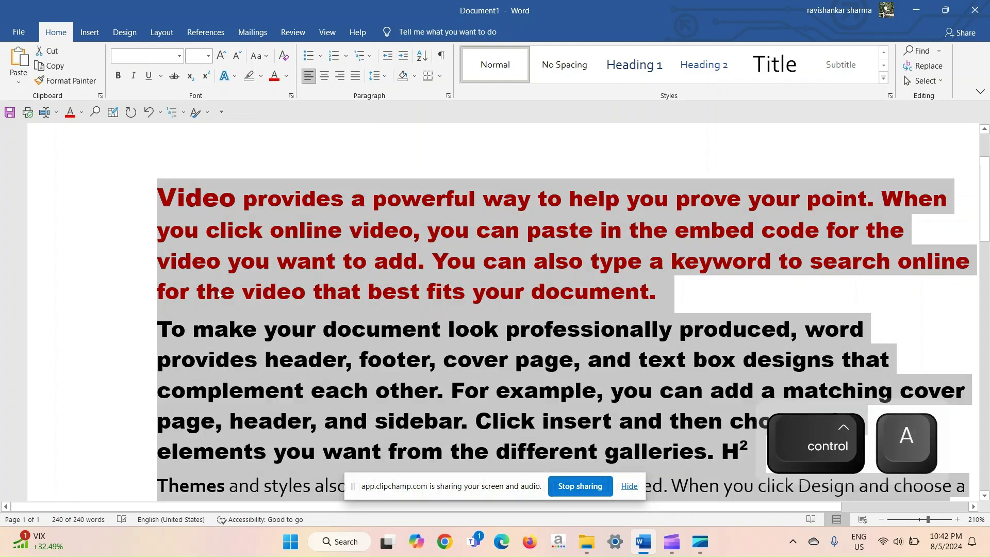
{"action": "key", "text": "Delete"}
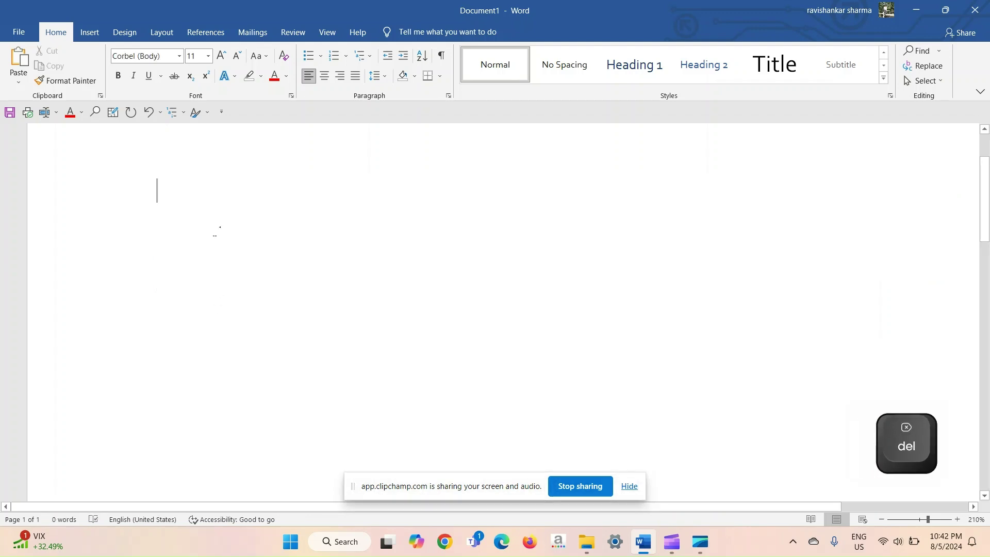
Enter the text "I LOVE MY INDIA" in the empty document
{"action": "type", "text": "!"}
{"action": "key", "text": "BackSpace"}
{"action": "type", "text": "I LO"}
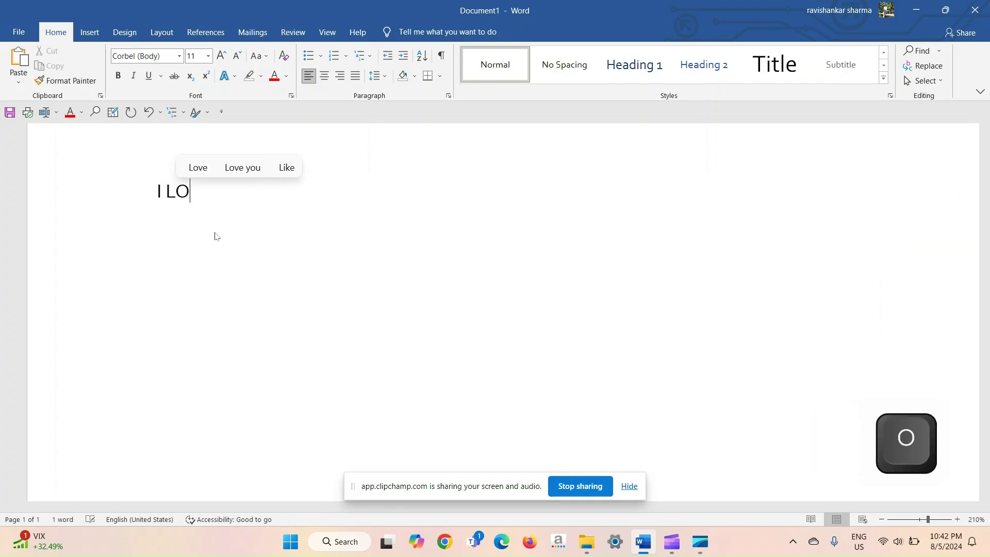
{"action": "type", "text": "VE "}
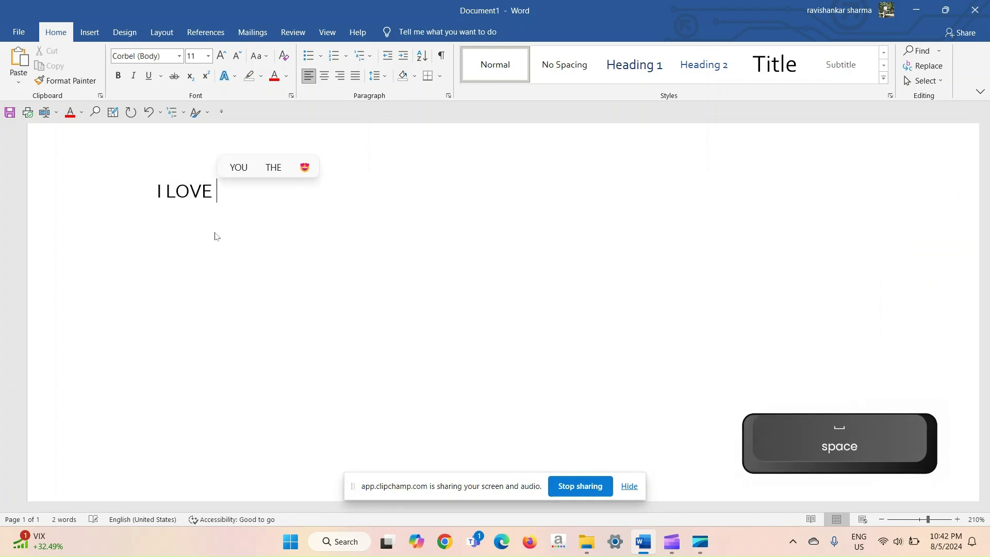
{"action": "type", "text": "MY INDIA"}
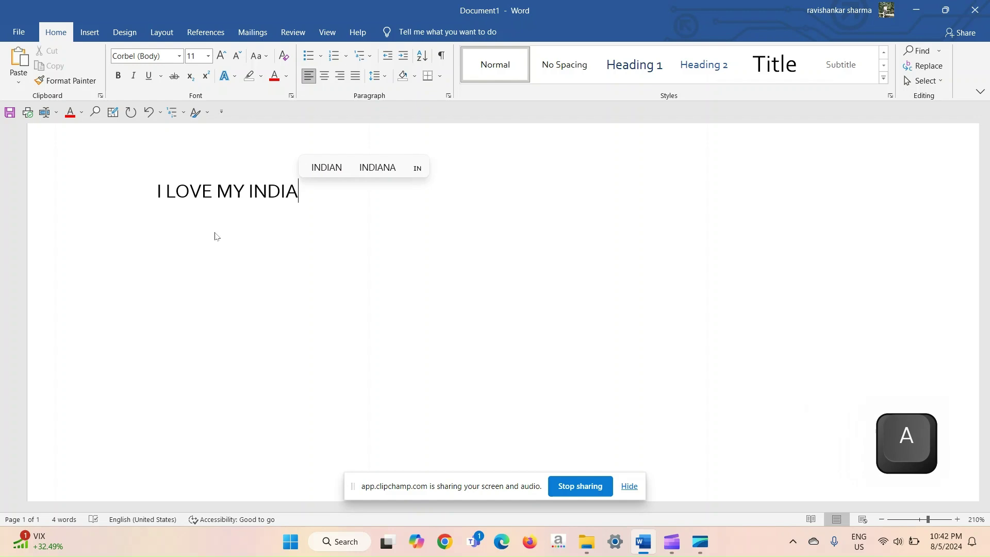
Enlarge the whole text to font size 48
{"action": "key", "text": "ctrl+a"}
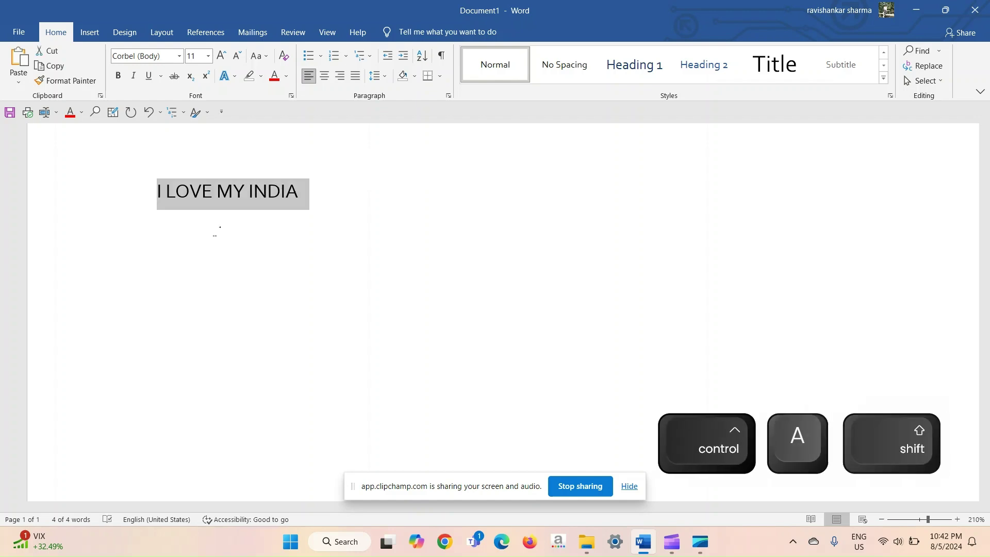
{"action": "key", "text": "ctrl+shift+period"}
{"action": "key", "text": "ctrl+shift+period"}
{"action": "key", "text": "ctrl+shift+period"}
{"action": "key", "text": "ctrl+shift+period"}
{"action": "key", "text": "ctrl+shift+period"}
{"action": "key", "text": "ctrl+shift+period"}
{"action": "key", "text": "ctrl+shift+period"}
{"action": "key", "text": "ctrl+shift+period"}
{"action": "key", "text": "ctrl+shift+period"}
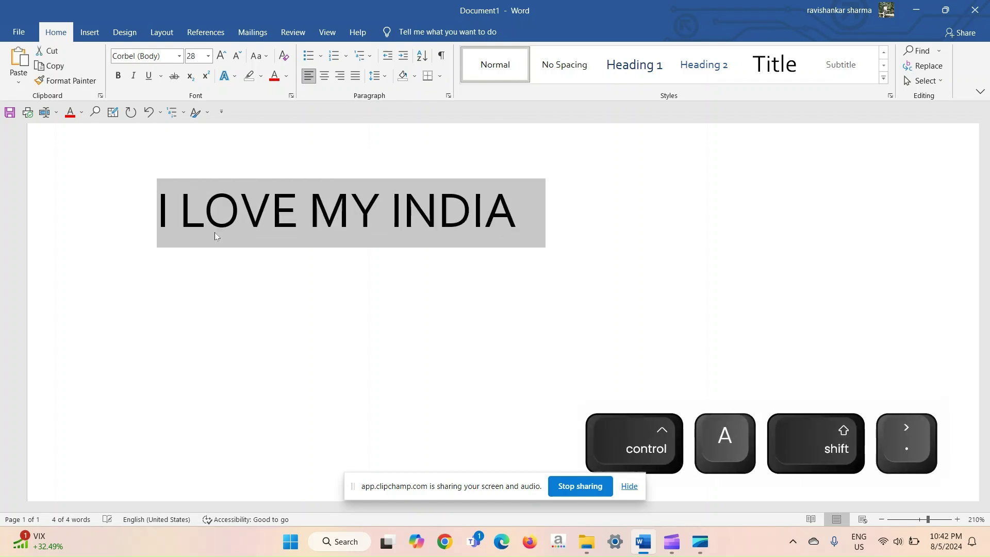
{"action": "key", "text": "ctrl+shift+period"}
{"action": "key", "text": "ctrl+shift+period"}
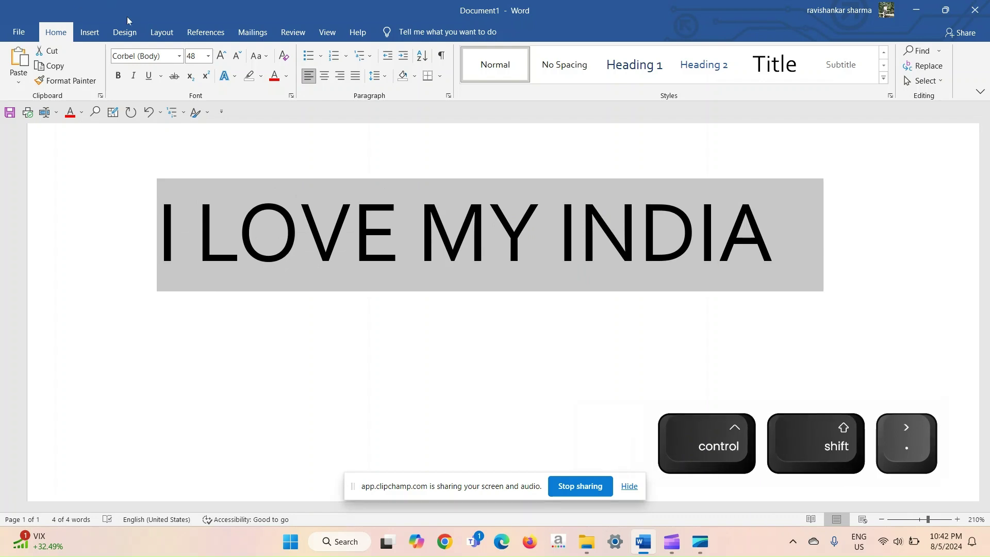
Change the font of the whole text to Arial Black
{"action": "left_click", "coordinate": [178, 56]}
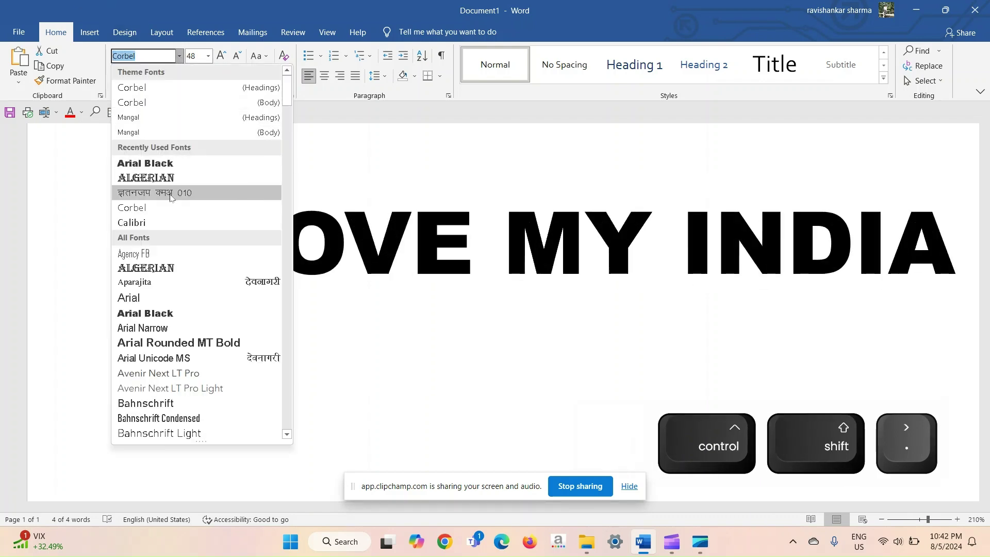
{"action": "left_click", "coordinate": [181, 164]}
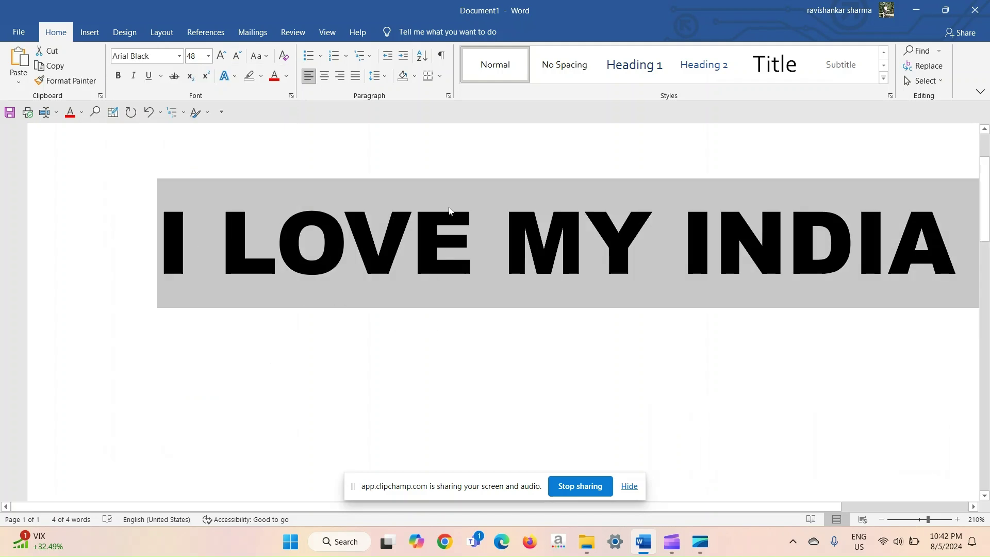
{"action": "left_click", "coordinate": [214, 194]}
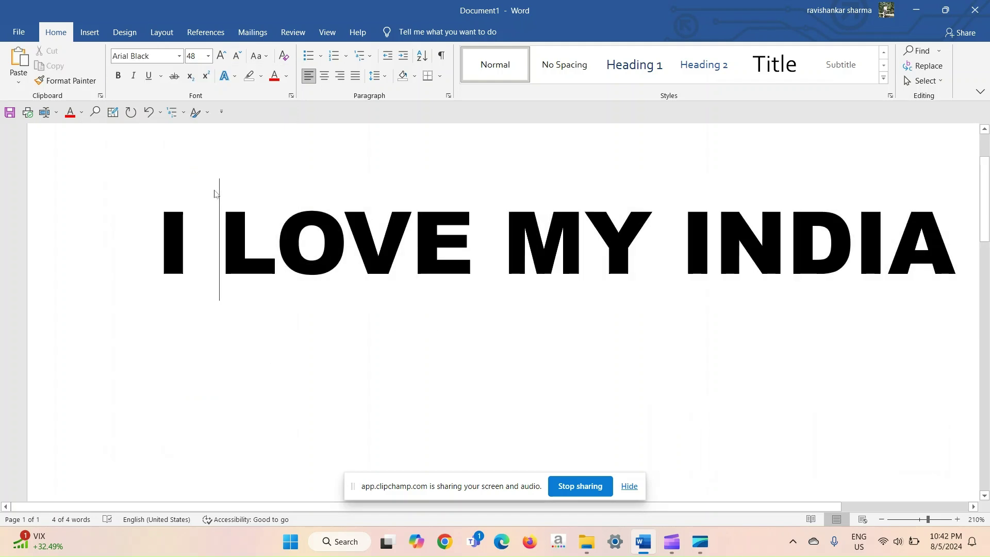
Insert two empty lines above "I LOVE MY INDIA" and hide the screen-sharing notice
{"action": "left_click", "coordinate": [158, 205]}
{"action": "key", "text": "Return"}
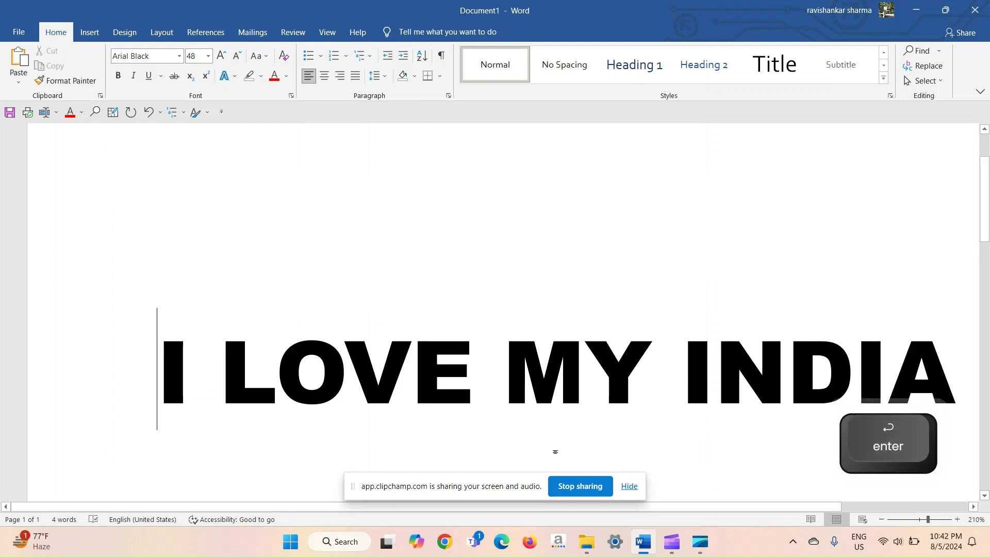
{"action": "left_click", "coordinate": [630, 492]}
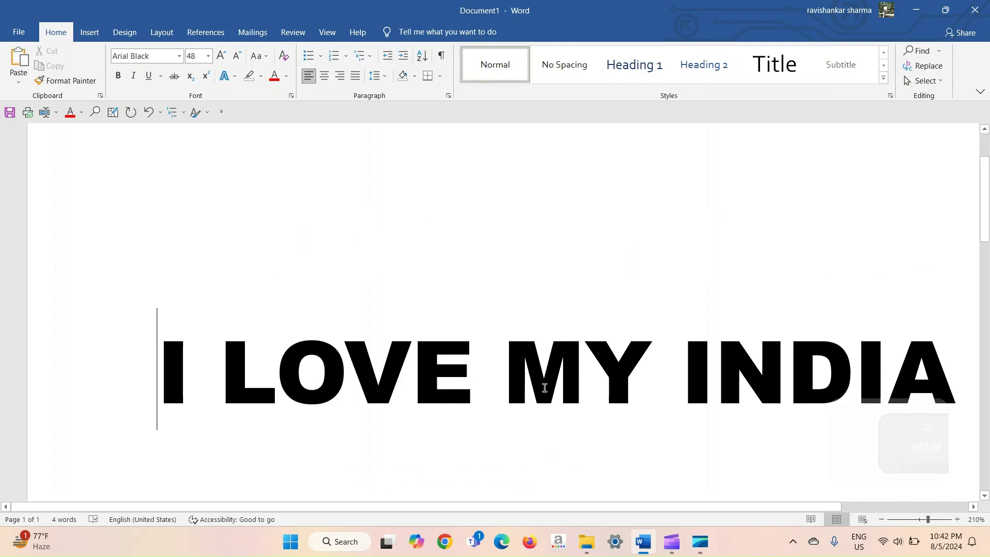
{"action": "key", "text": "Return"}
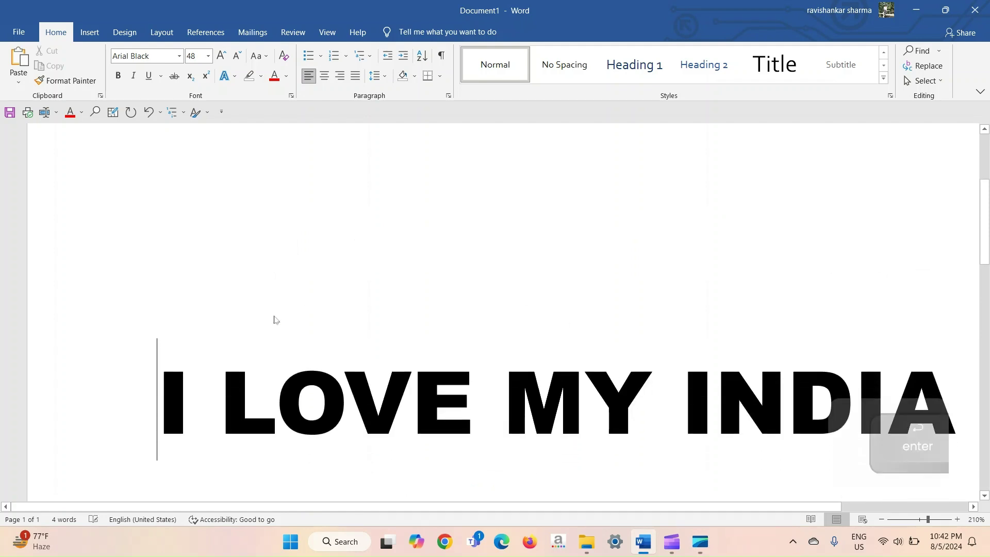
{"action": "scroll", "coordinate": [274, 320], "scroll_direction": "down", "scroll_amount": 1}
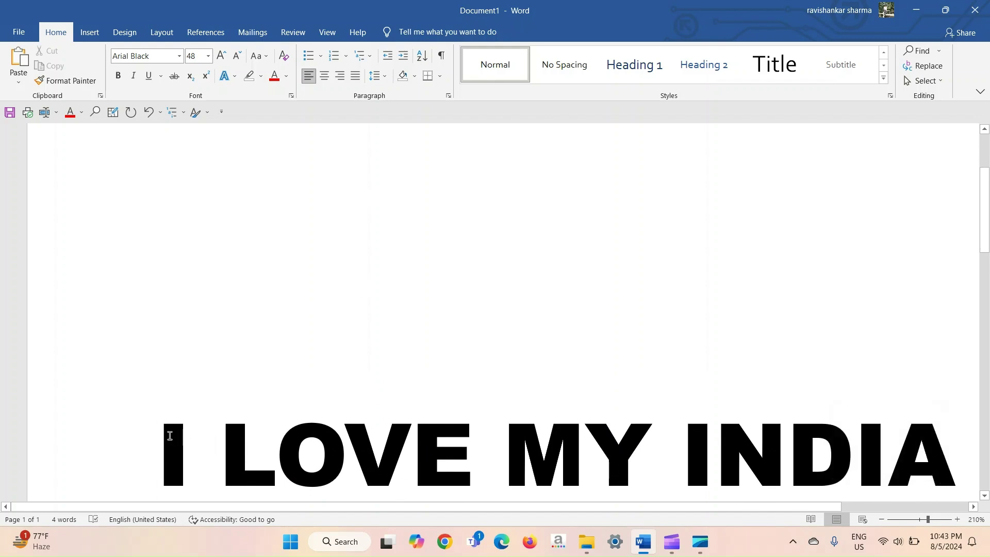
Select "I LOVE MY INDIA" and preview the font color gradient variations without choosing one
{"action": "left_click_drag", "start_coordinate": [165, 442], "coordinate": [874, 458]}
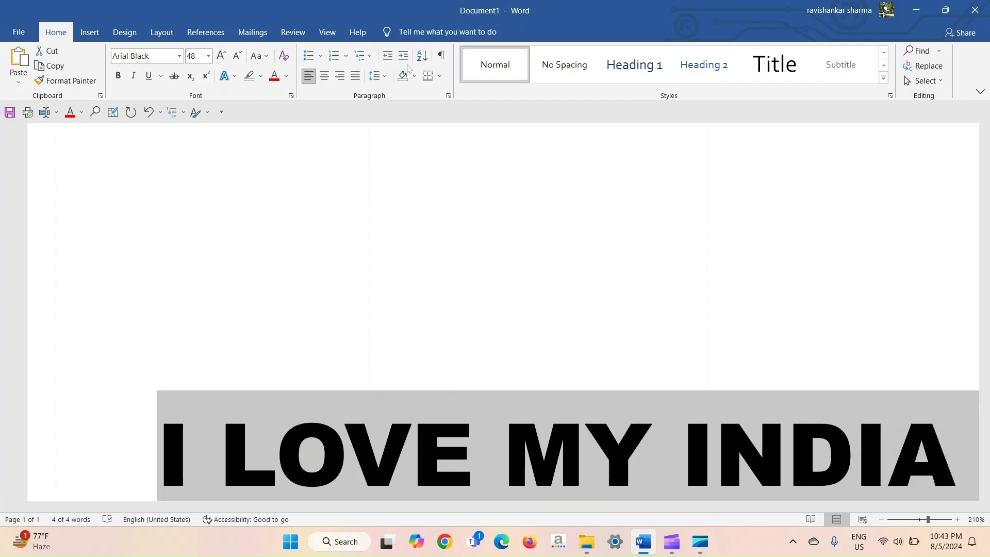
{"action": "left_click", "coordinate": [287, 78]}
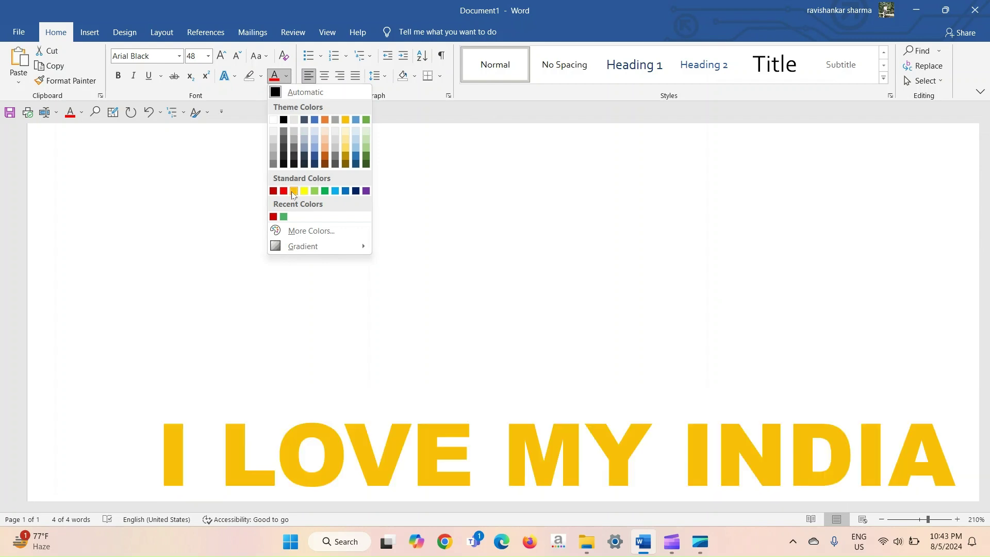
{"action": "mouse_move", "coordinate": [314, 247]}
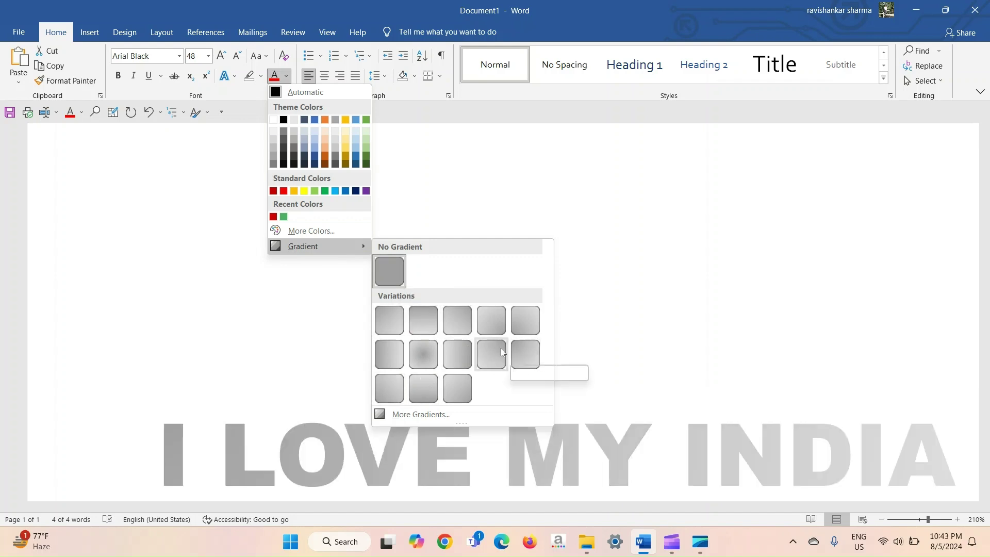
{"action": "left_click", "coordinate": [507, 181]}
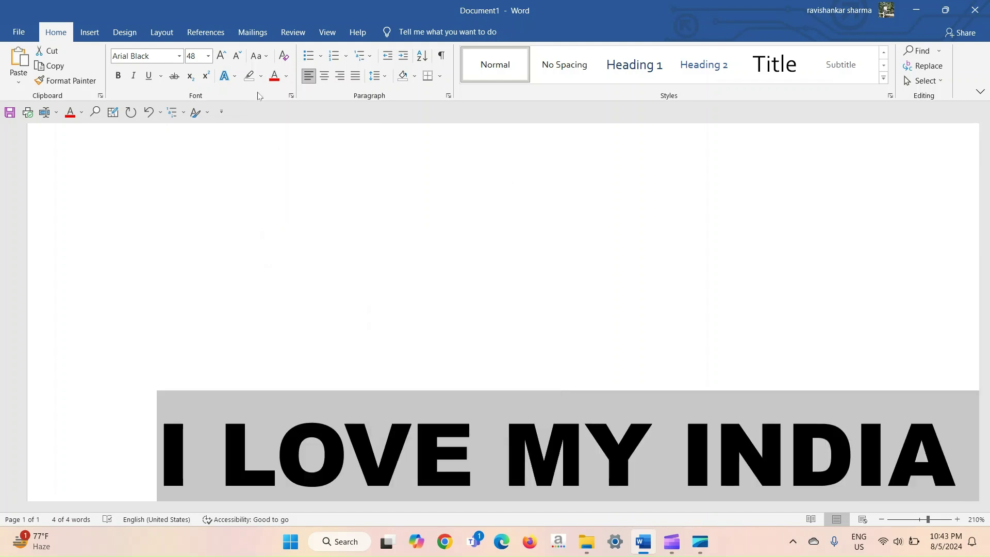
Color the selected text standard red and apply the From Center light gradient variation to it
{"action": "left_click", "coordinate": [288, 75]}
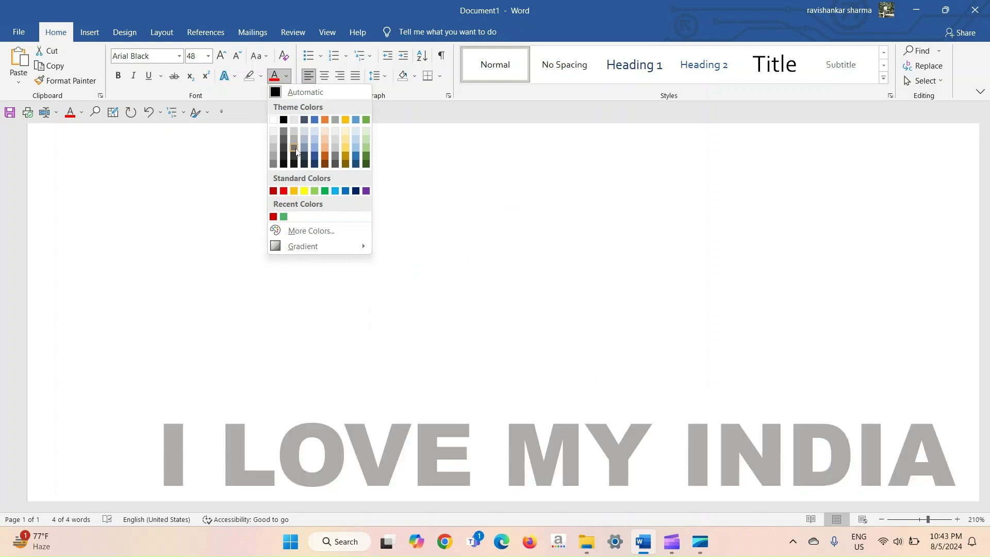
{"action": "left_click", "coordinate": [286, 192]}
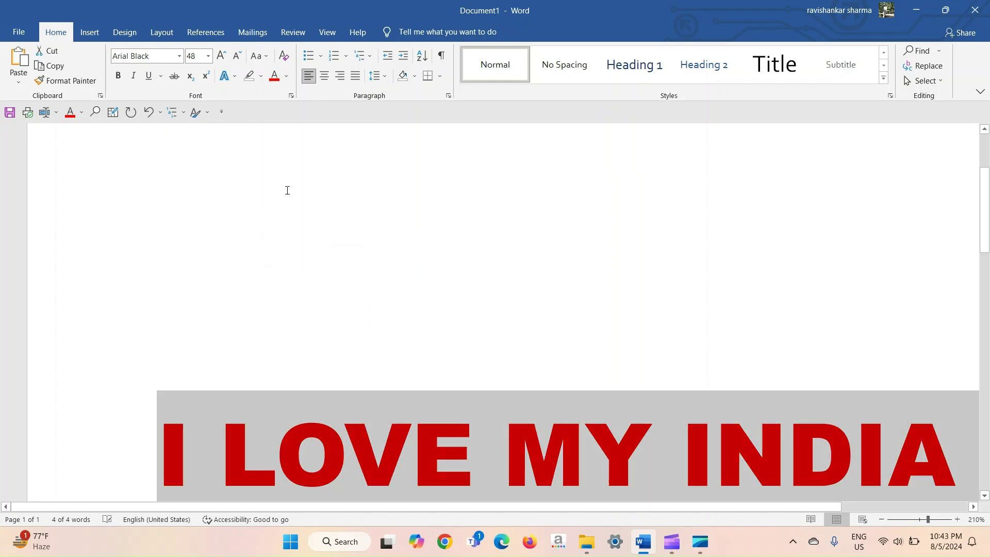
{"action": "left_click", "coordinate": [286, 77]}
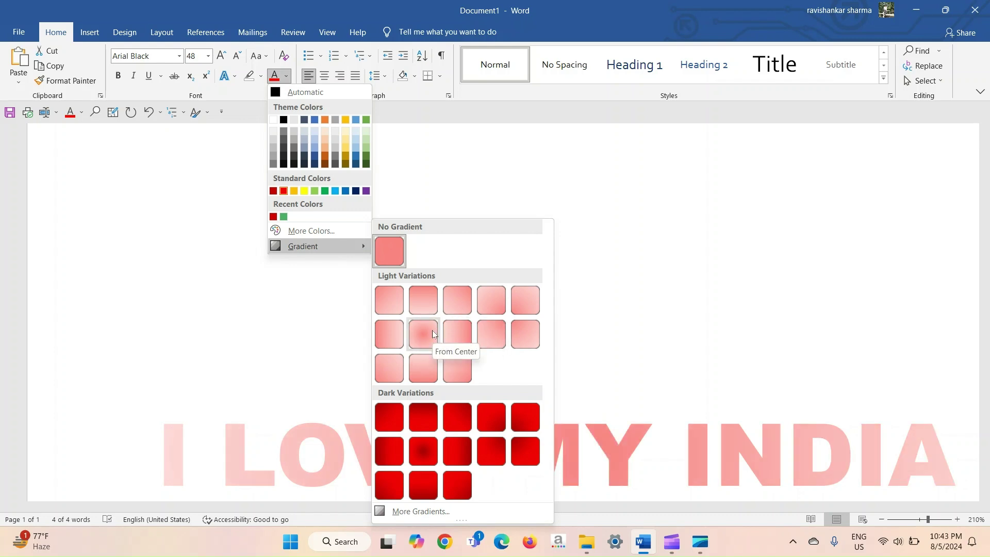
{"action": "left_click", "coordinate": [432, 334]}
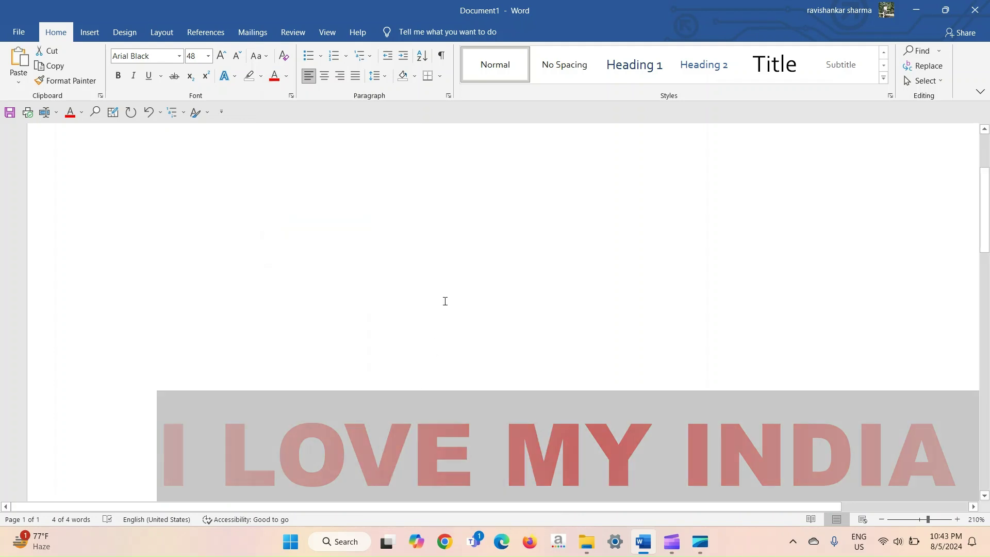
{"action": "left_click", "coordinate": [445, 301]}
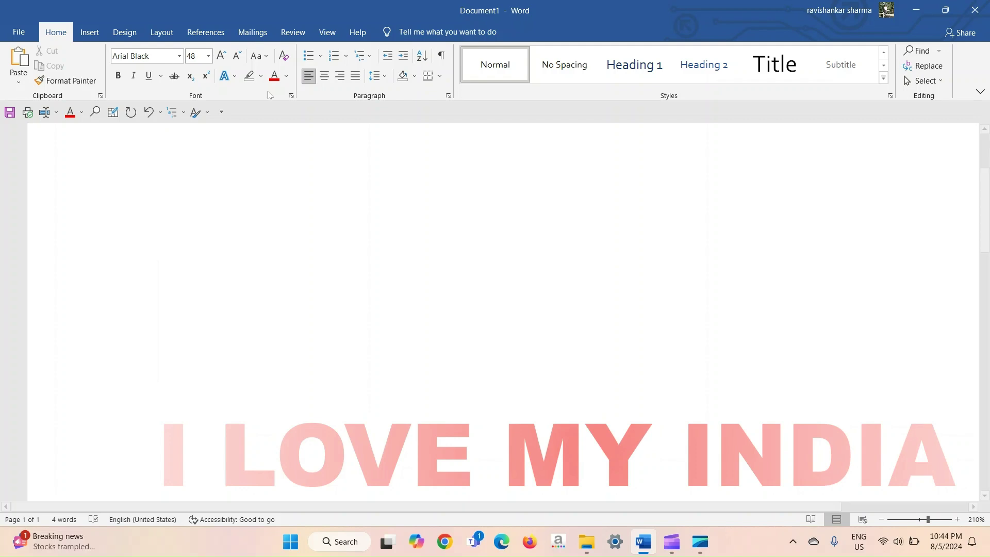
Open the More Gradients settings for the font color and review the text fill and outline options
{"action": "left_click", "coordinate": [286, 76]}
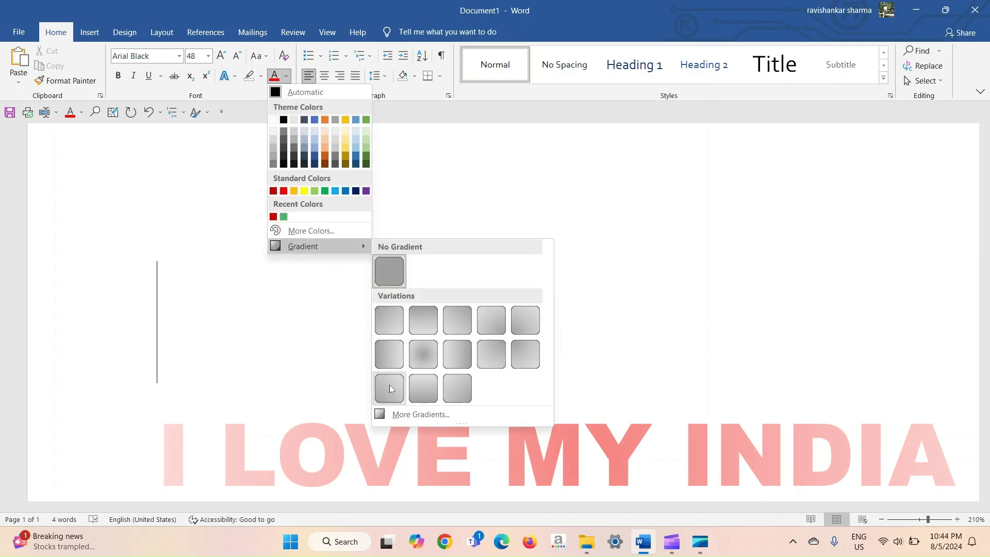
{"action": "left_click", "coordinate": [420, 414]}
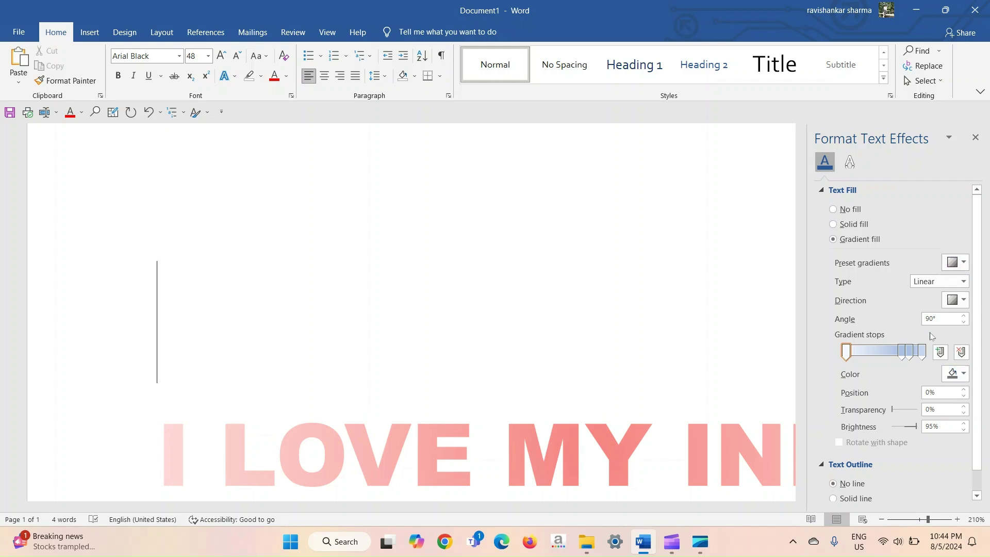
{"action": "scroll", "coordinate": [950, 335], "scroll_direction": "down", "scroll_amount": 1}
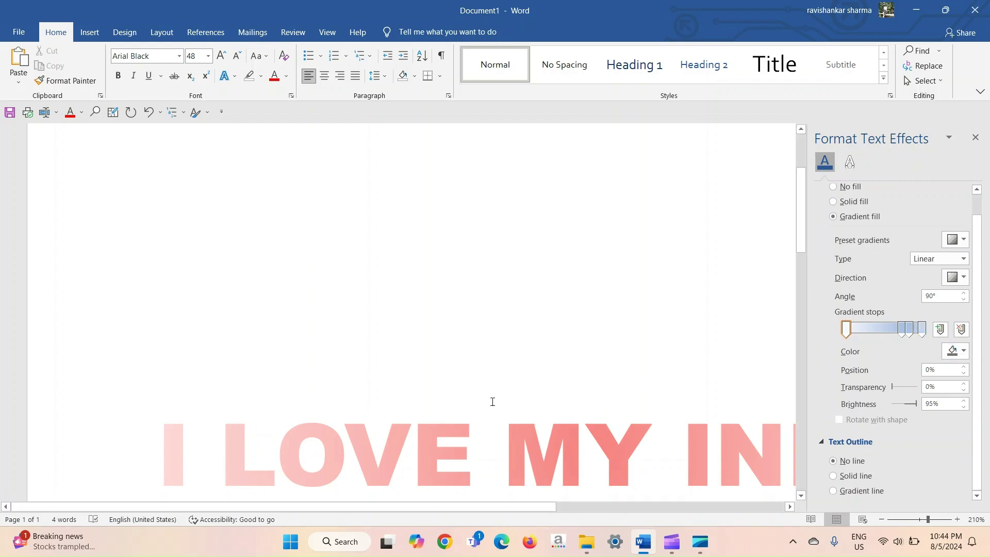
Undo the coloring of "I LOVE MY INDIA" and set its text fill to Gradient fill
{"action": "left_click", "coordinate": [261, 404]}
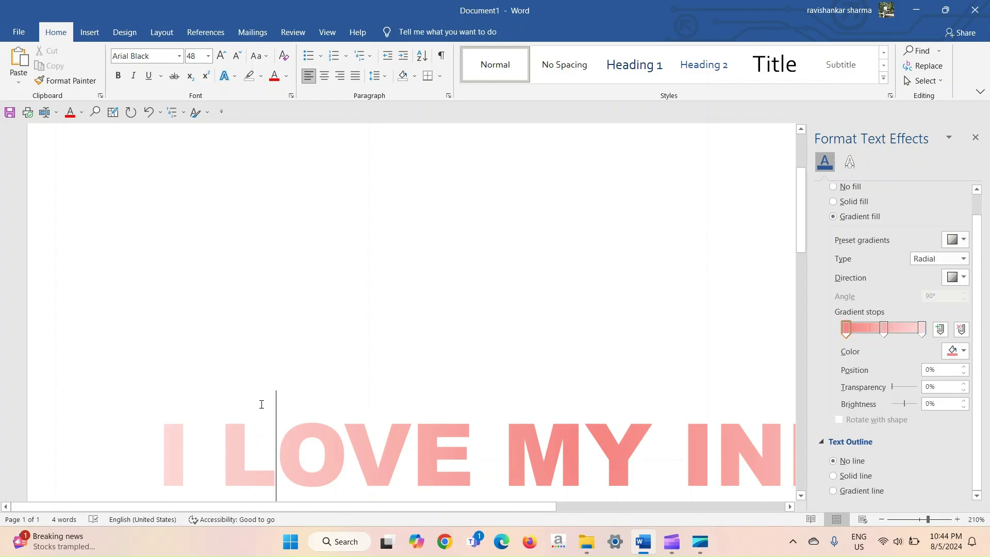
{"action": "key", "text": "ctrl+z"}
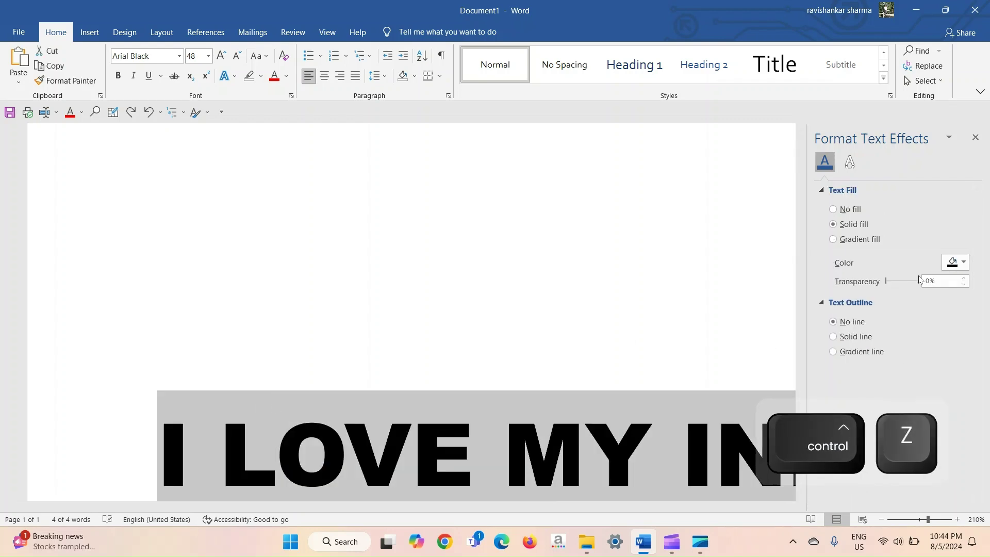
{"action": "left_click", "coordinate": [833, 239]}
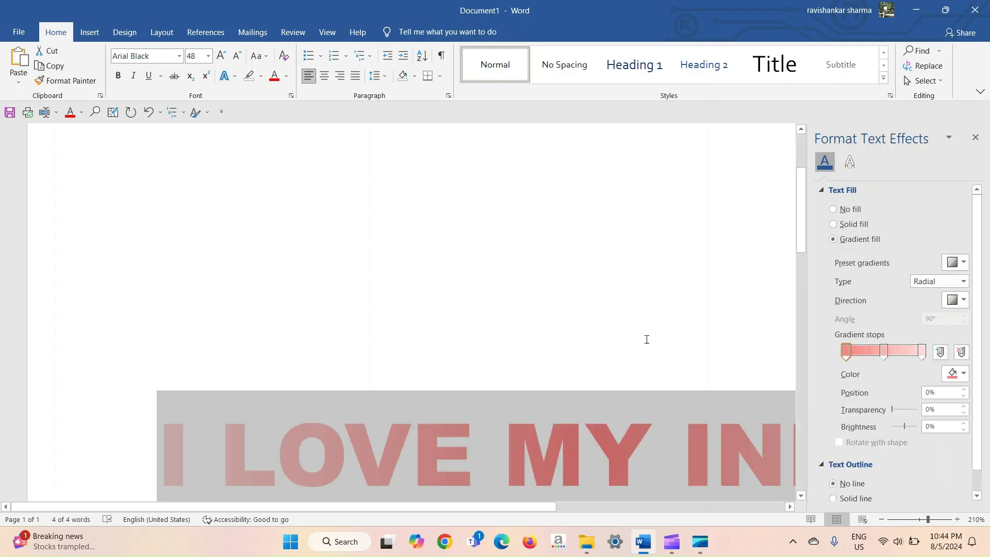
Set the color of the first gradient stop to the standard green
{"action": "scroll", "coordinate": [561, 380], "scroll_direction": "down", "scroll_amount": 5}
{"action": "scroll", "coordinate": [561, 382], "scroll_direction": "up", "scroll_amount": 3}
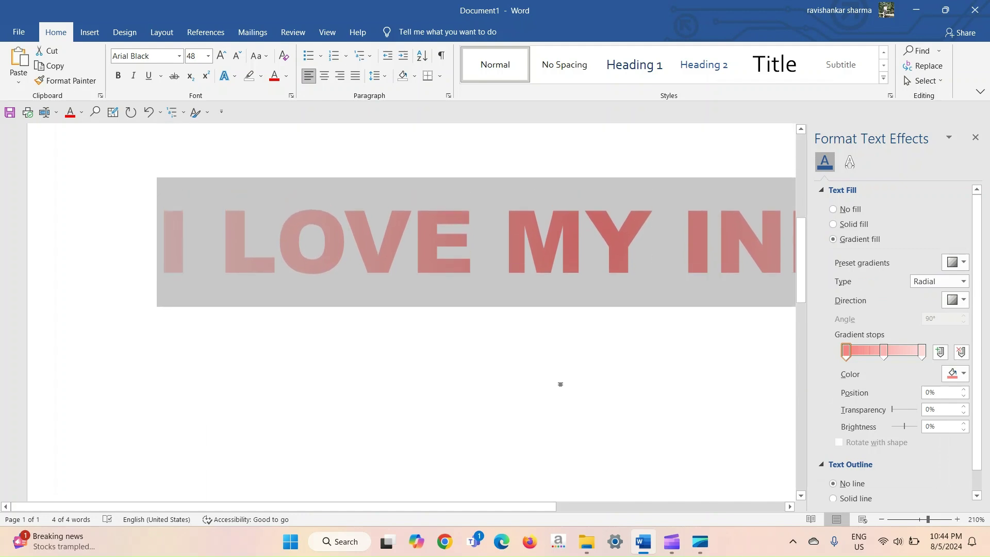
{"action": "scroll", "coordinate": [524, 383], "scroll_direction": "right", "scroll_amount": 3}
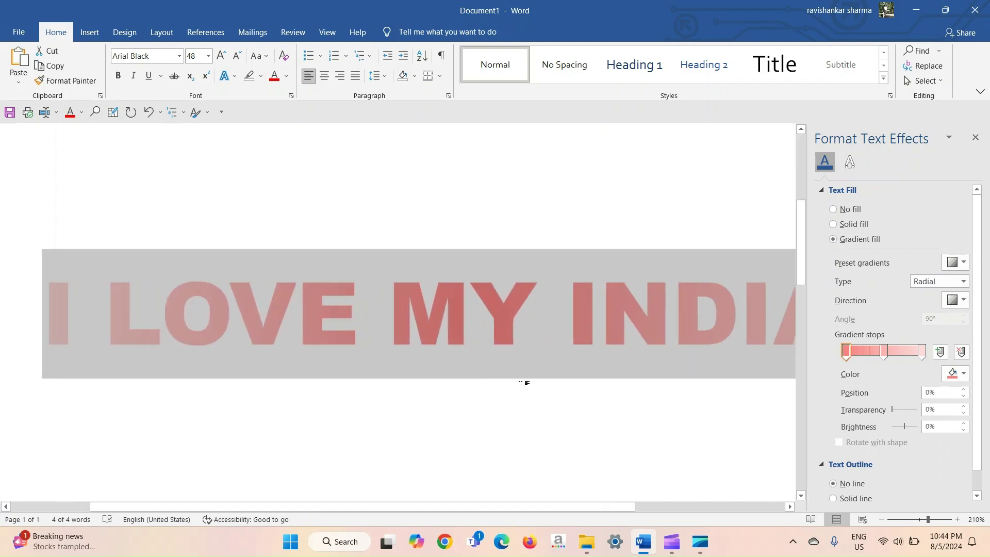
{"action": "scroll", "coordinate": [524, 383], "scroll_direction": "down", "scroll_amount": 2, "text": "ctrl"}
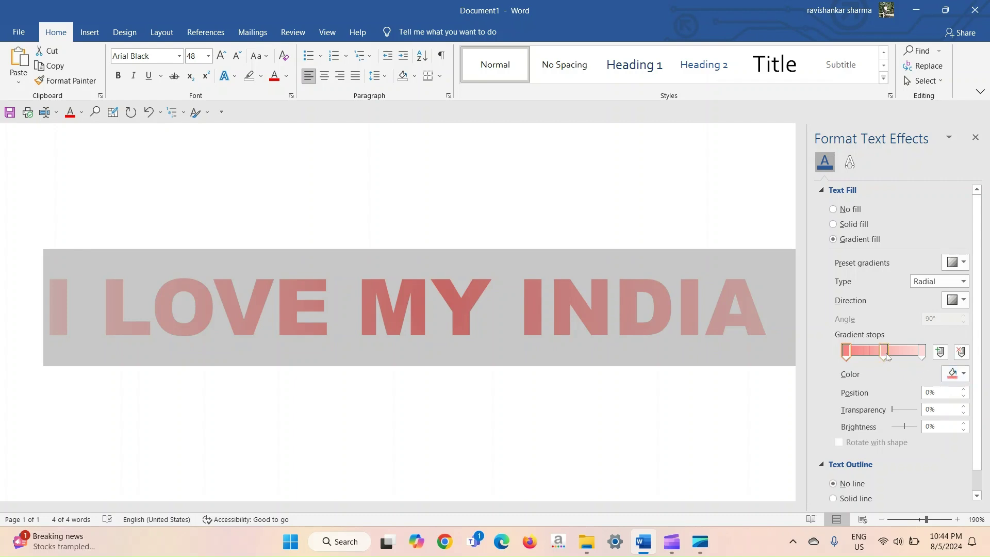
{"action": "left_click", "coordinate": [963, 375]}
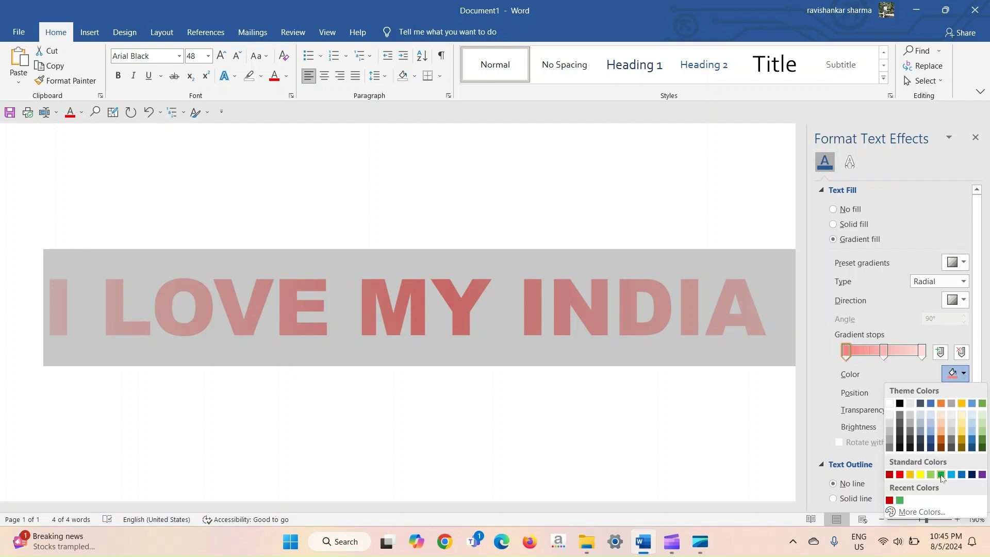
{"action": "left_click", "coordinate": [941, 475]}
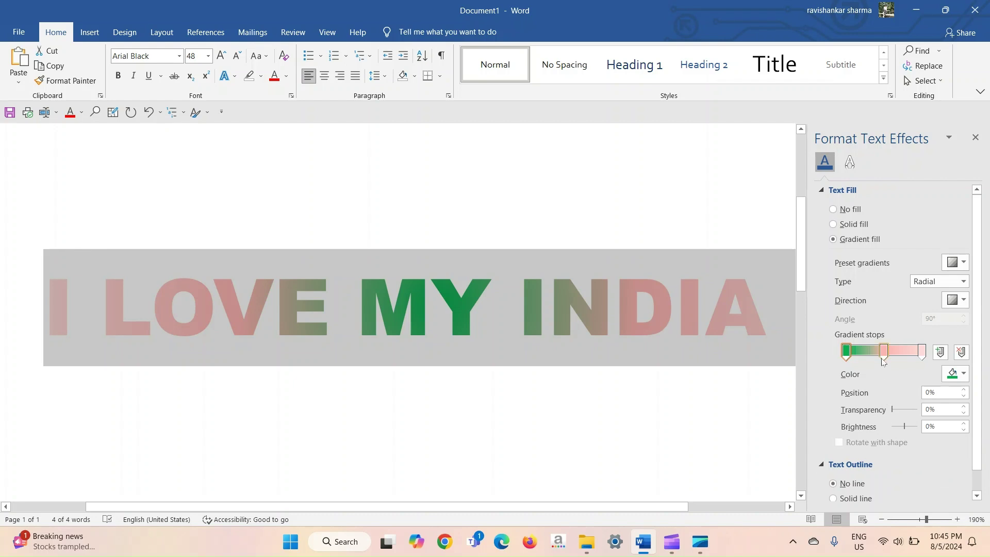
Color the last gradient stop standard red and the middle gradient stop white
{"action": "left_click", "coordinate": [922, 352]}
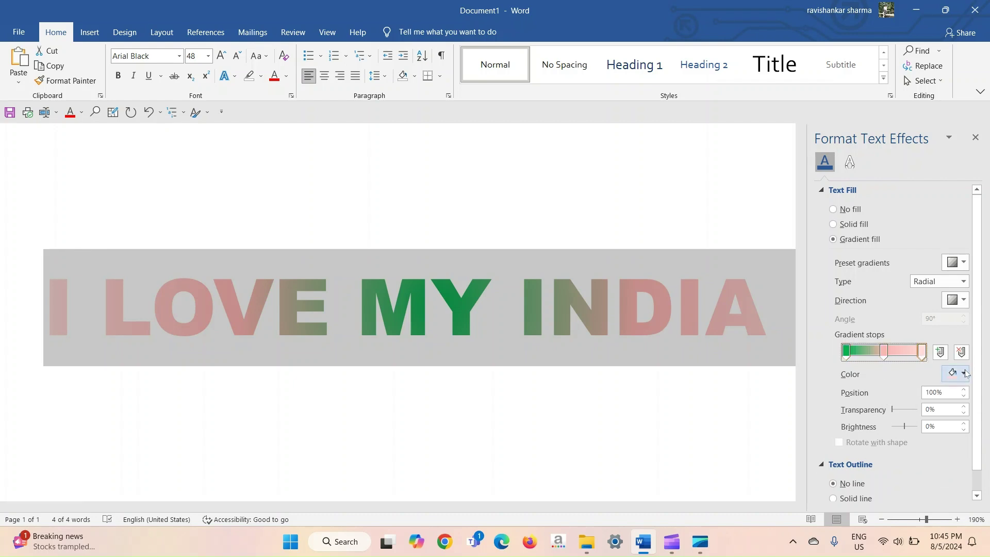
{"action": "left_click", "coordinate": [963, 373]}
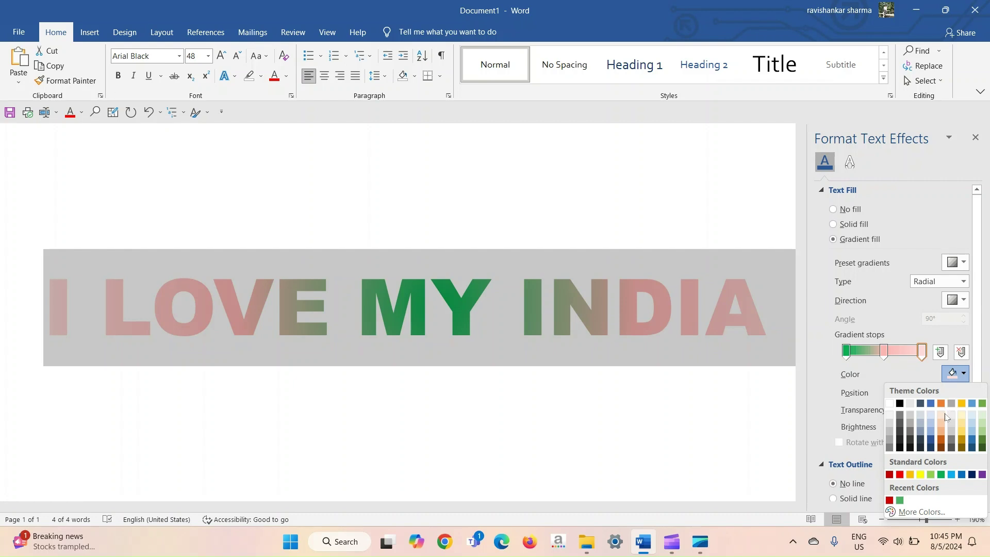
{"action": "left_click", "coordinate": [899, 476]}
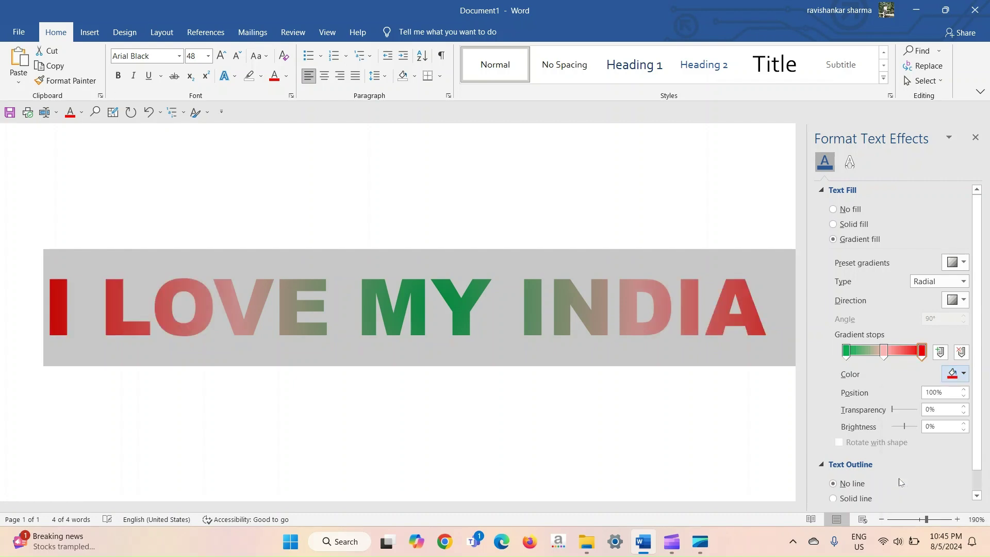
{"action": "left_click", "coordinate": [884, 352]}
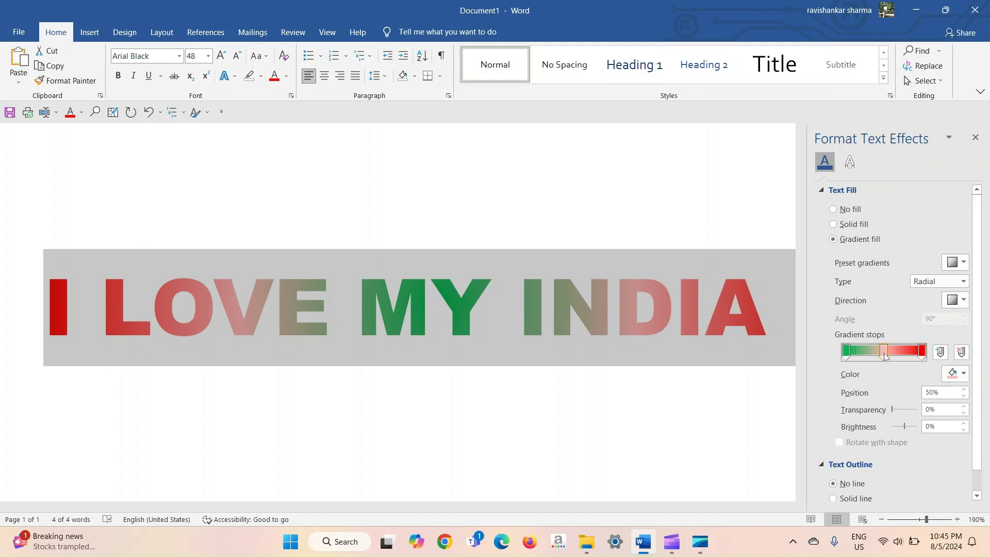
{"action": "left_click", "coordinate": [964, 375]}
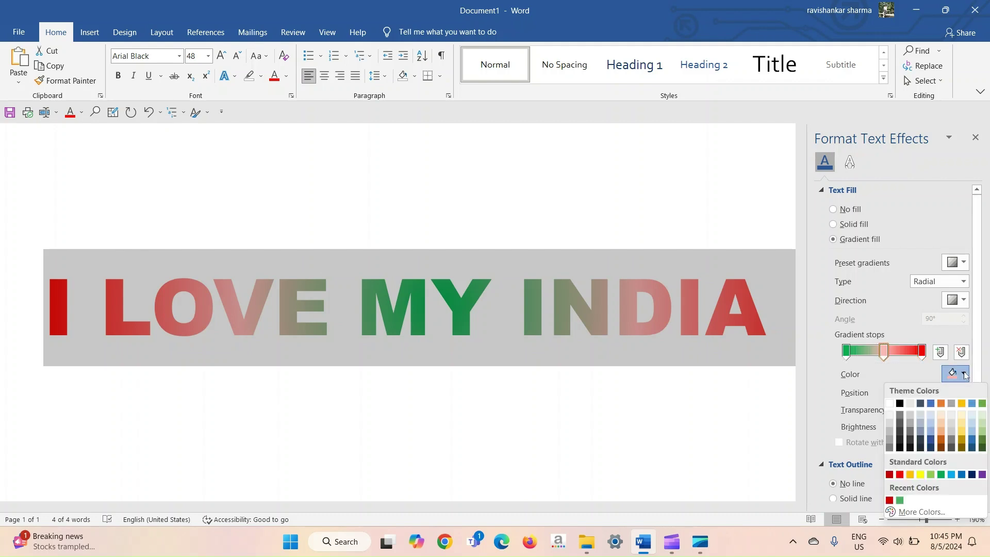
{"action": "left_click", "coordinate": [889, 404]}
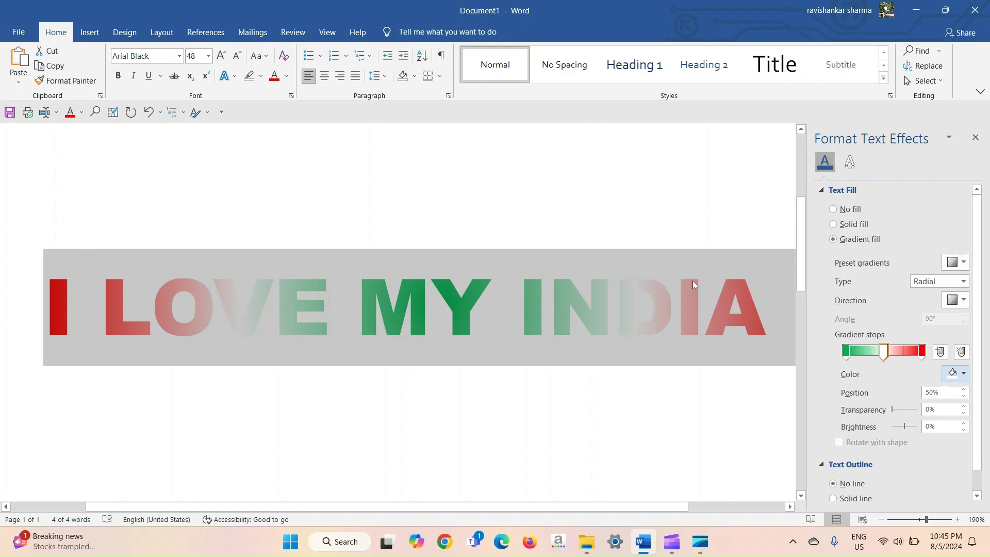
Set the text fill's gradient type to Rectangular and its direction to From Center
{"action": "left_click", "coordinate": [964, 281]}
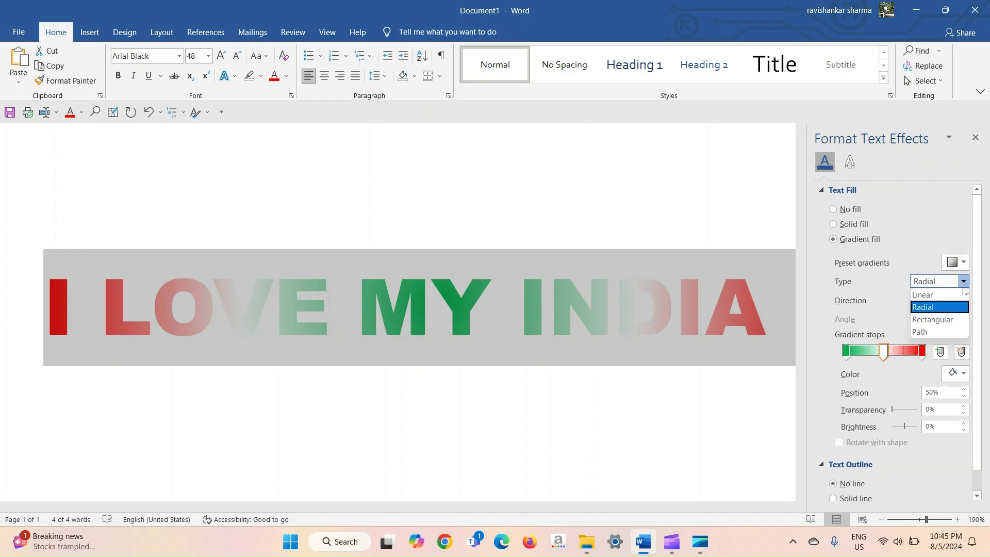
{"action": "left_click", "coordinate": [938, 321]}
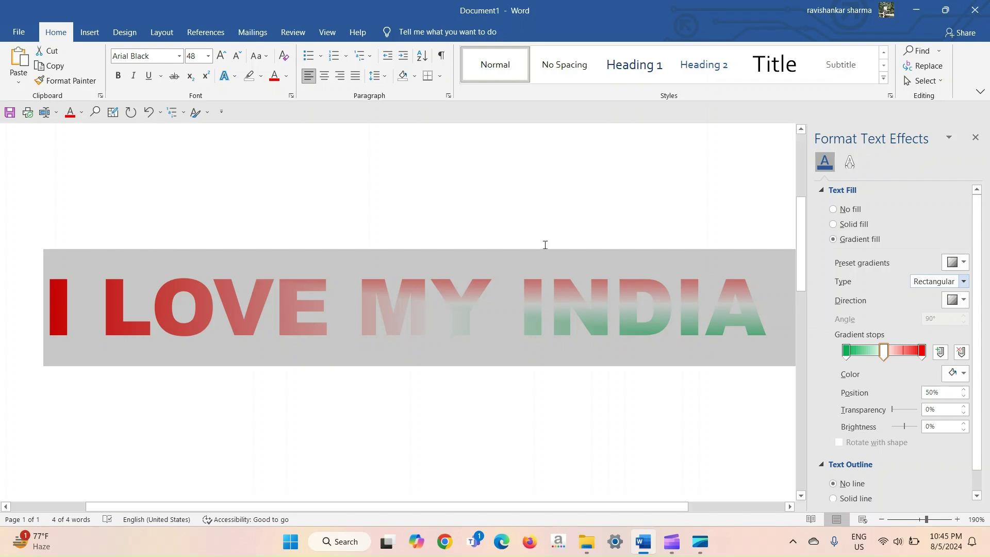
{"action": "left_click", "coordinate": [963, 263]}
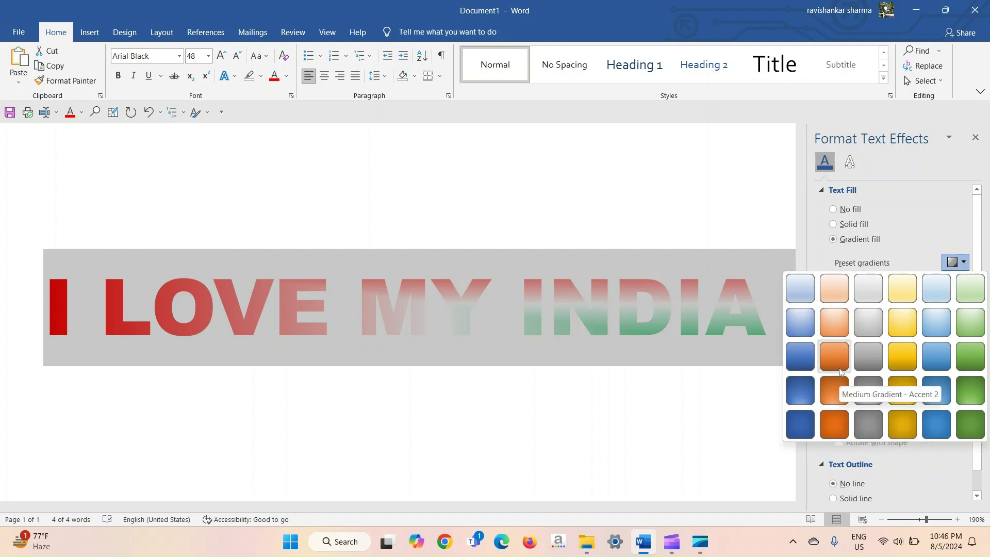
{"action": "left_click", "coordinate": [962, 263]}
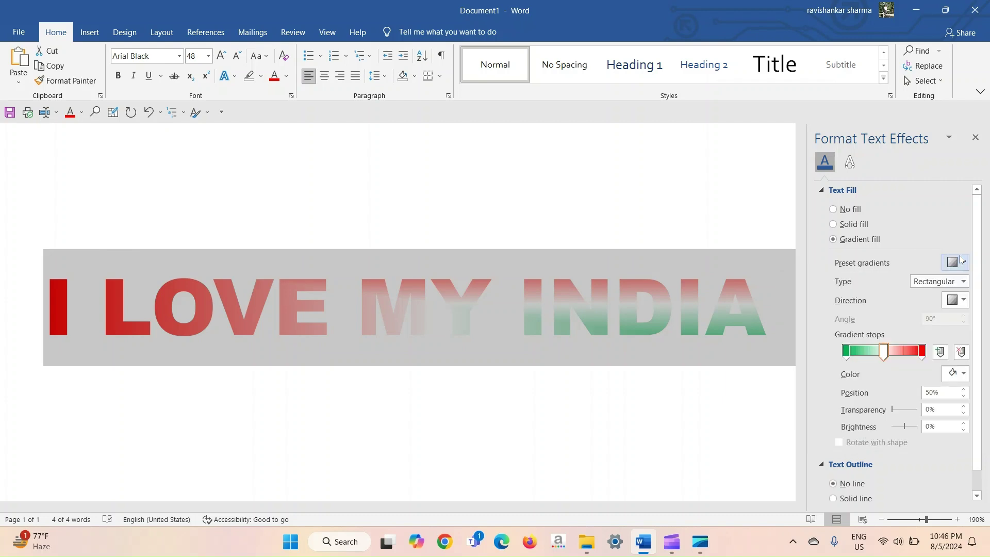
{"action": "left_click", "coordinate": [963, 299]}
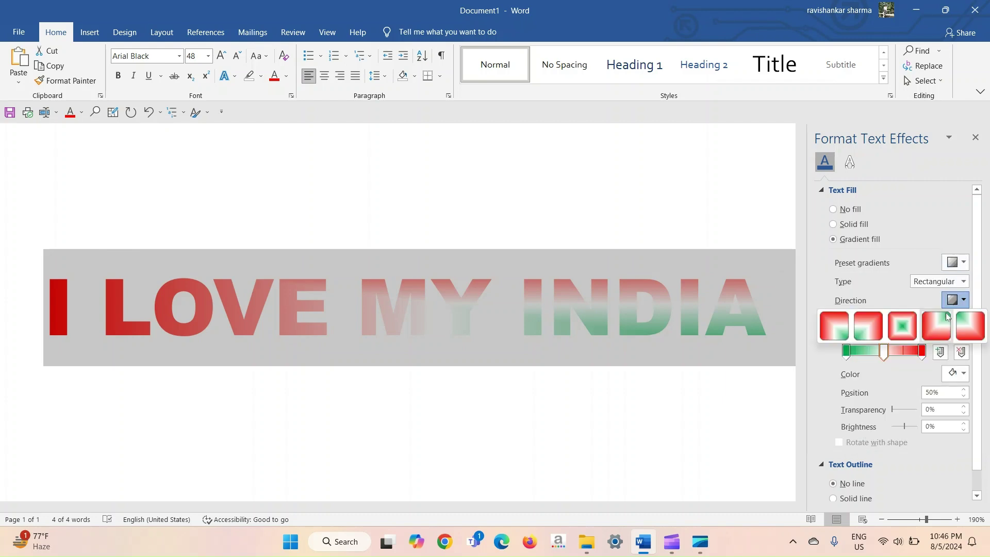
{"action": "left_click", "coordinate": [900, 331]}
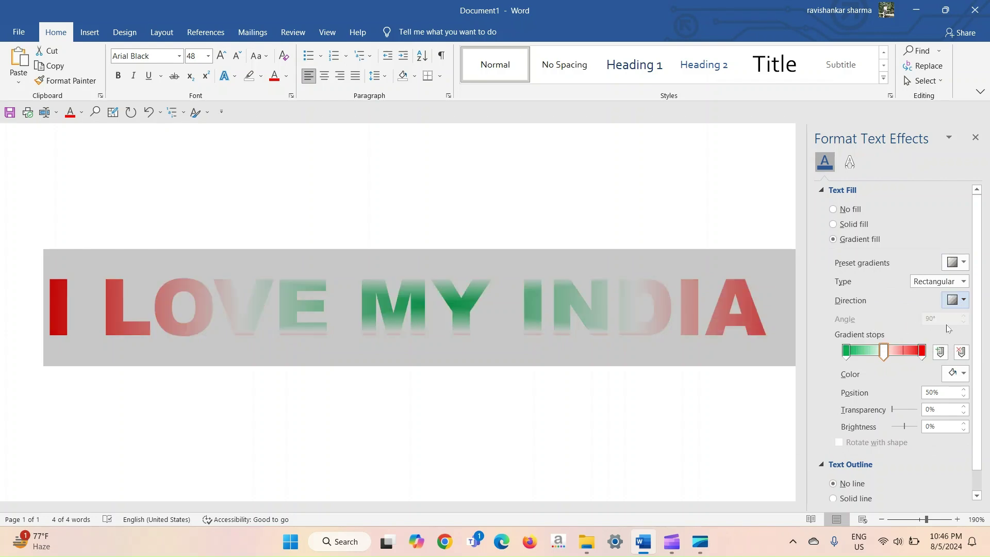
Move the white middle gradient stop to position 61%
{"action": "scroll", "coordinate": [905, 399], "scroll_direction": "down", "scroll_amount": 1}
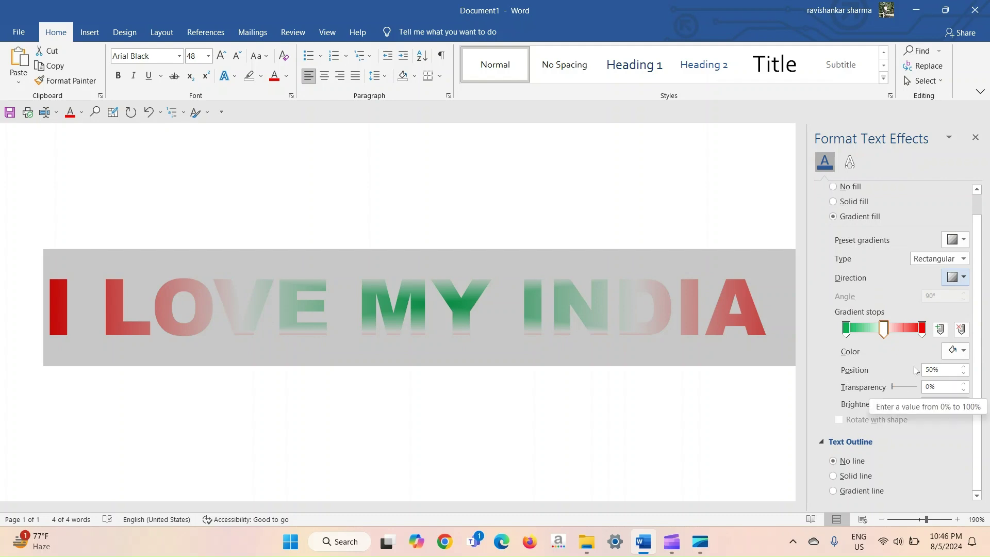
{"action": "left_click", "coordinate": [963, 367]}
{"action": "left_click", "coordinate": [964, 367]}
{"action": "left_click", "coordinate": [963, 366]}
{"action": "left_click", "coordinate": [963, 367]}
{"action": "left_click", "coordinate": [963, 366]}
{"action": "left_click", "coordinate": [963, 367]}
{"action": "left_click", "coordinate": [963, 366]}
{"action": "left_click", "coordinate": [963, 366]}
{"action": "left_click", "coordinate": [963, 367]}
{"action": "left_click", "coordinate": [963, 367]}
{"action": "left_click", "coordinate": [963, 367]}
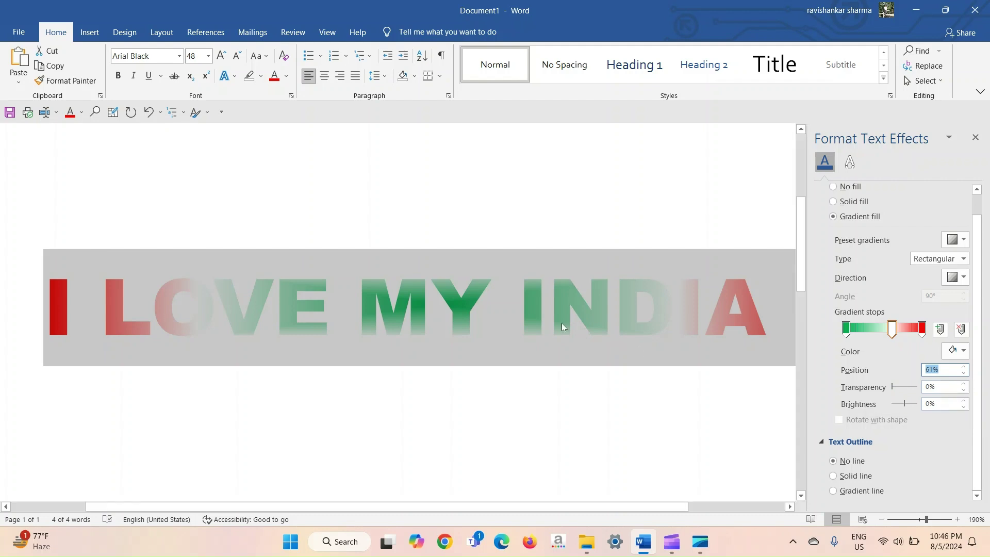
Raise the middle gradient stop's transparency to 20% and bring it back to 0%
{"action": "left_click", "coordinate": [964, 384]}
{"action": "left_click", "coordinate": [964, 385]}
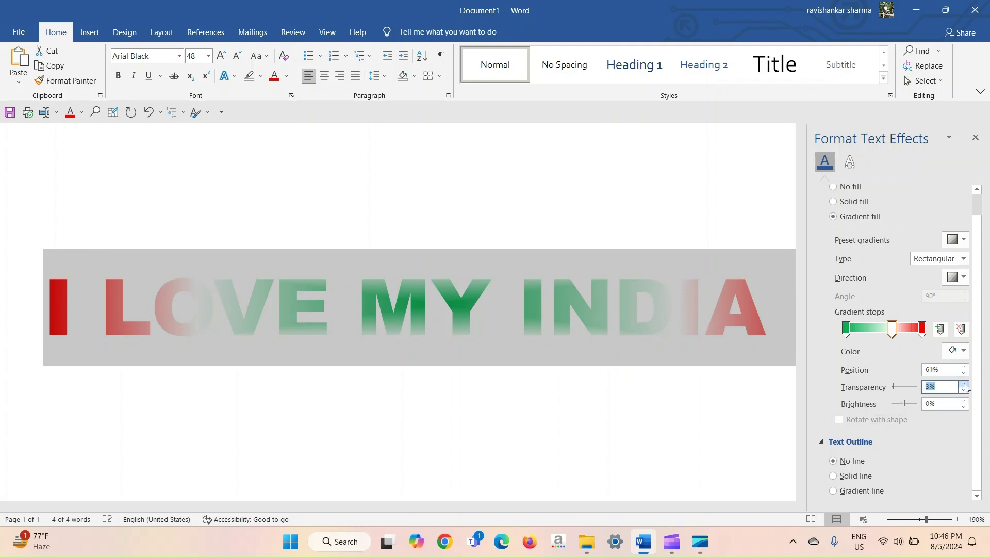
{"action": "left_click", "coordinate": [964, 384]}
{"action": "left_click", "coordinate": [963, 384]}
{"action": "left_click", "coordinate": [963, 384]}
{"action": "left_click", "coordinate": [964, 384]}
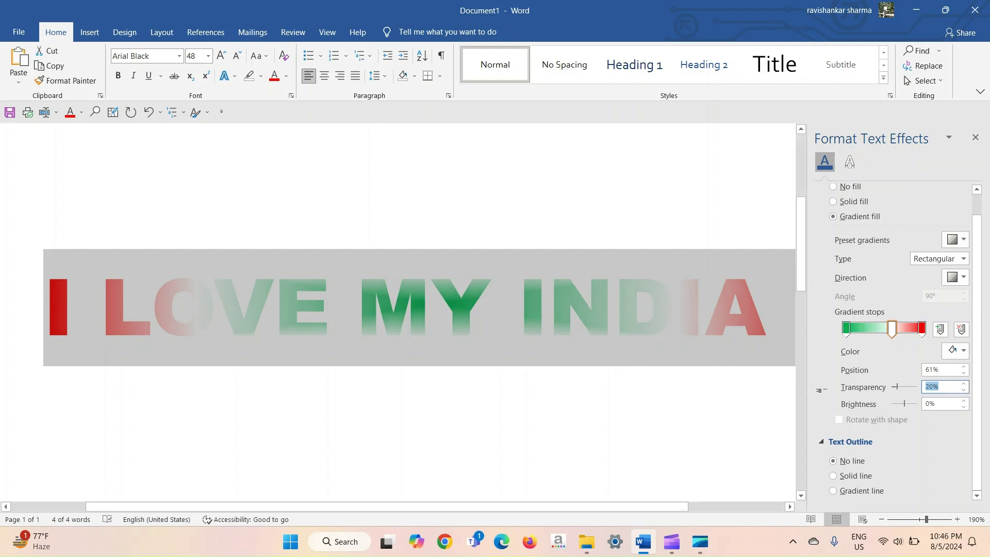
{"action": "left_click", "coordinate": [964, 390]}
{"action": "left_click", "coordinate": [964, 389]}
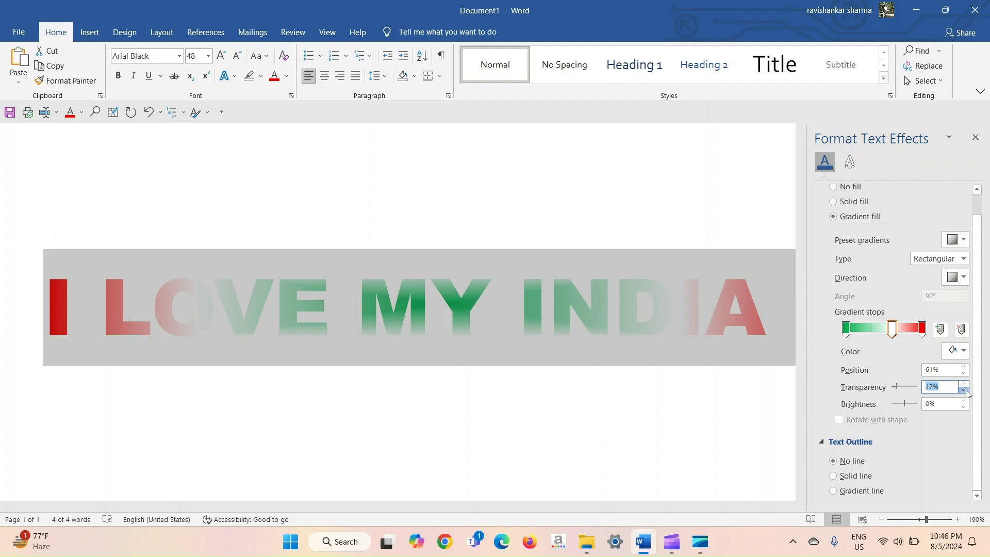
{"action": "left_click", "coordinate": [963, 391]}
{"action": "left_click", "coordinate": [964, 390]}
{"action": "left_click", "coordinate": [964, 390]}
{"action": "left_click", "coordinate": [964, 390]}
{"action": "left_click", "coordinate": [964, 390]}
{"action": "left_click", "coordinate": [963, 390]}
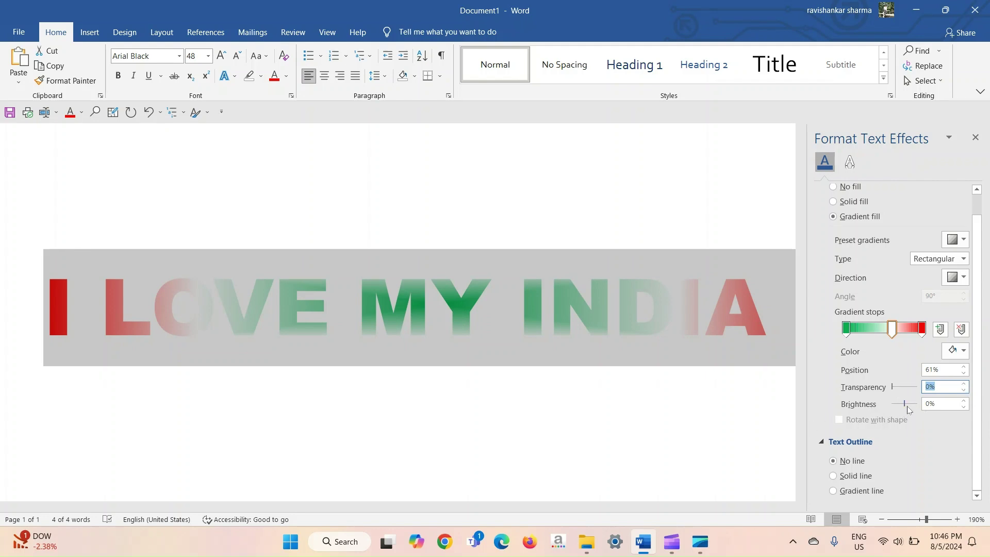
Set the middle gradient stop's brightness to 9% and close the text effects settings
{"action": "left_click", "coordinate": [906, 406]}
{"action": "mouse_move", "coordinate": [905, 408]}
{"action": "left_mouse_down"}
{"action": "mouse_move", "coordinate": [920, 405]}
{"action": "mouse_move", "coordinate": [905, 407]}
{"action": "left_mouse_up"}
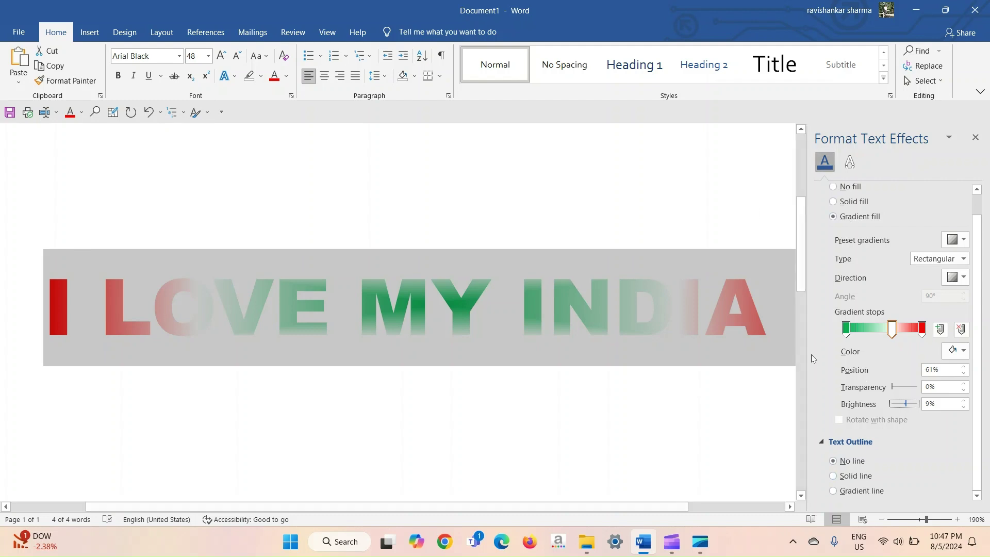
{"action": "left_click", "coordinate": [976, 138]}
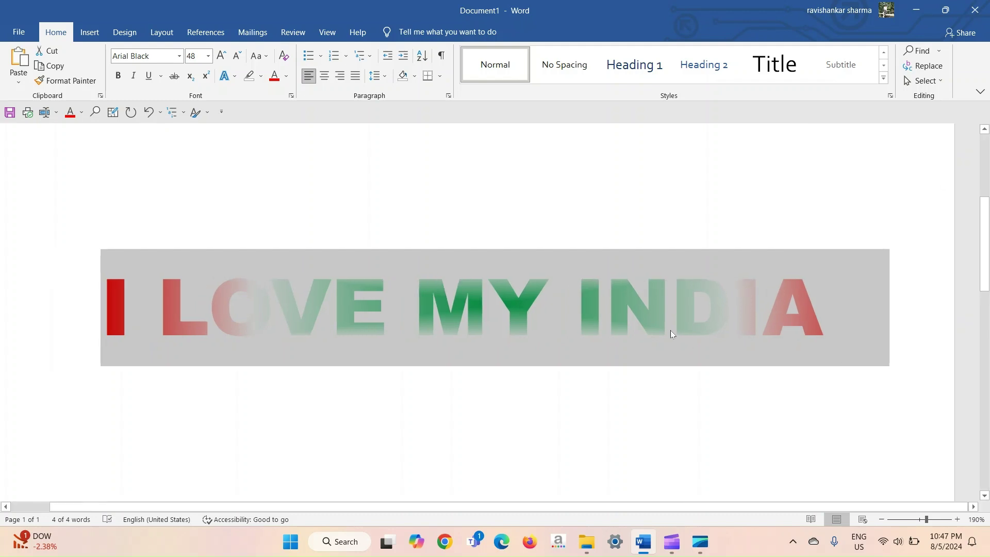
Select the whole line "I LOVE MY INDIA" and clear all of its formatting
{"action": "left_click", "coordinate": [839, 315]}
{"action": "left_click_drag", "start_coordinate": [838, 317], "coordinate": [20, 357]}
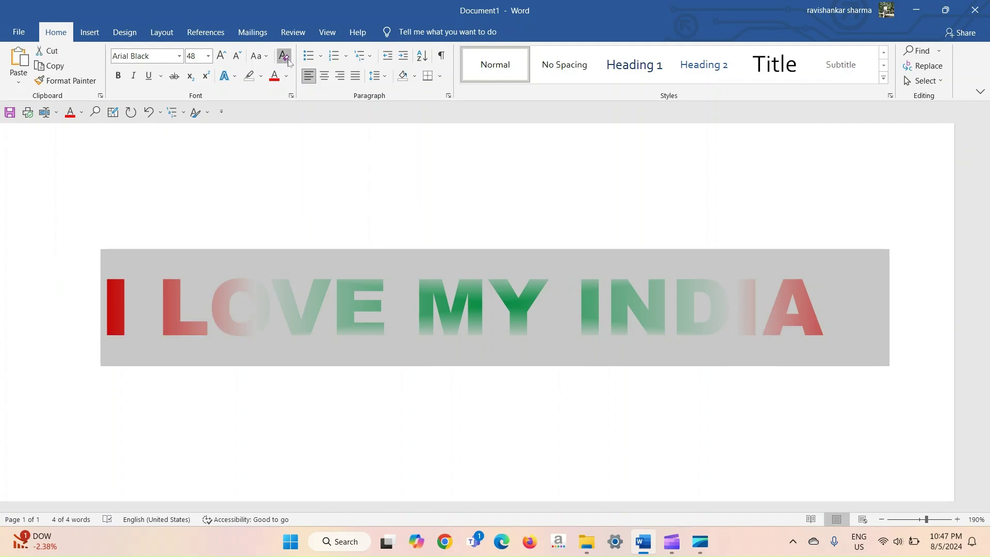
{"action": "left_click", "coordinate": [284, 57]}
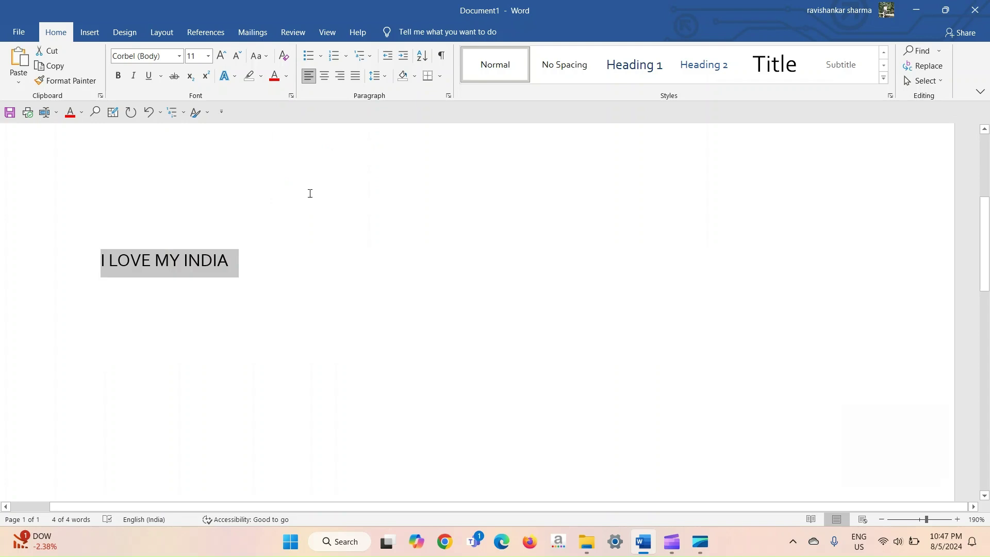
Resize "I LOVE MY INDIA" to 48 pt and set its font to Arial Black
{"action": "key", "text": "ctrl+shift+period"}
{"action": "key", "text": "ctrl+shift+period"}
{"action": "key", "text": "ctrl+shift+period"}
{"action": "key", "text": "ctrl+shift+period"}
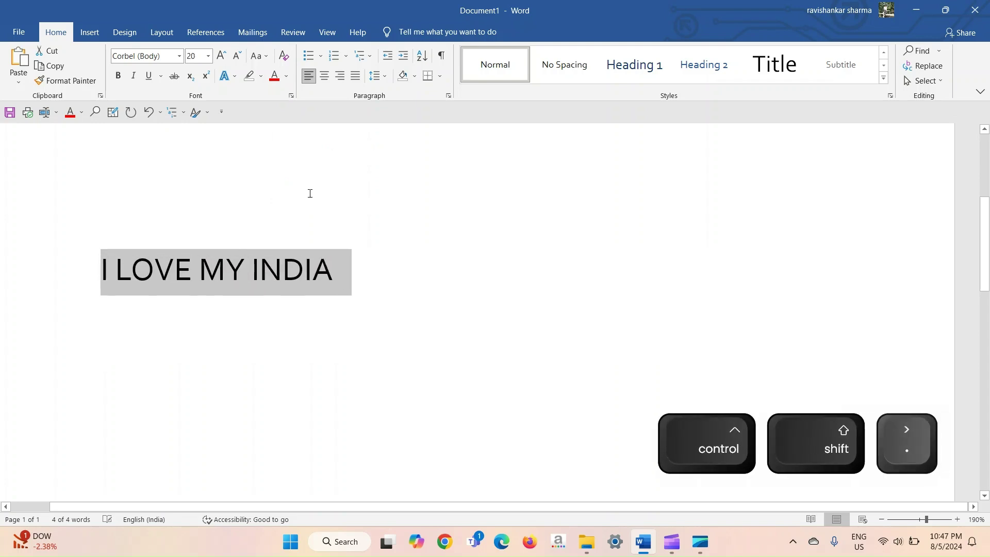
{"action": "key", "text": "ctrl+shift+period"}
{"action": "key", "text": "ctrl+shift+period"}
{"action": "key", "text": "ctrl+shift+period"}
{"action": "key", "text": "ctrl+shift+period"}
{"action": "key", "text": "ctrl+shift+period"}
{"action": "key", "text": "ctrl+shift+period"}
{"action": "key", "text": "ctrl+shift+period"}
{"action": "key", "text": "ctrl+shift+period"}
{"action": "key", "text": "ctrl+shift+period"}
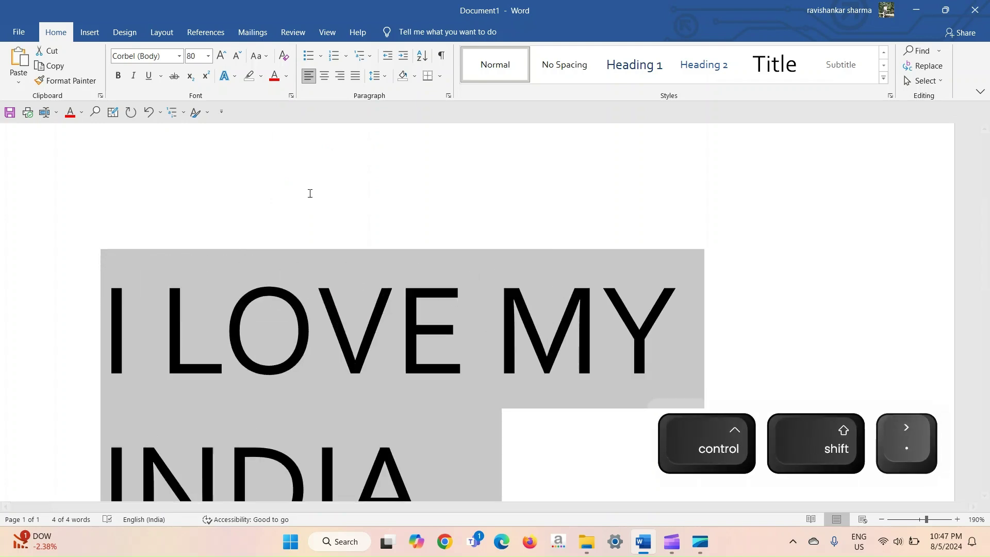
{"action": "key", "text": "ctrl+shift+comma"}
{"action": "key", "text": "ctrl+shift+comma"}
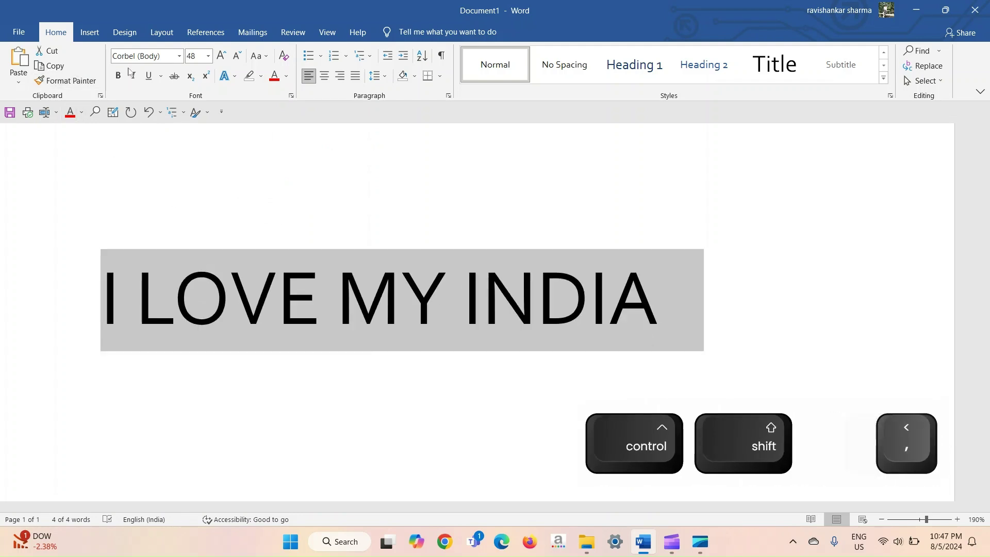
{"action": "left_click", "coordinate": [179, 56]}
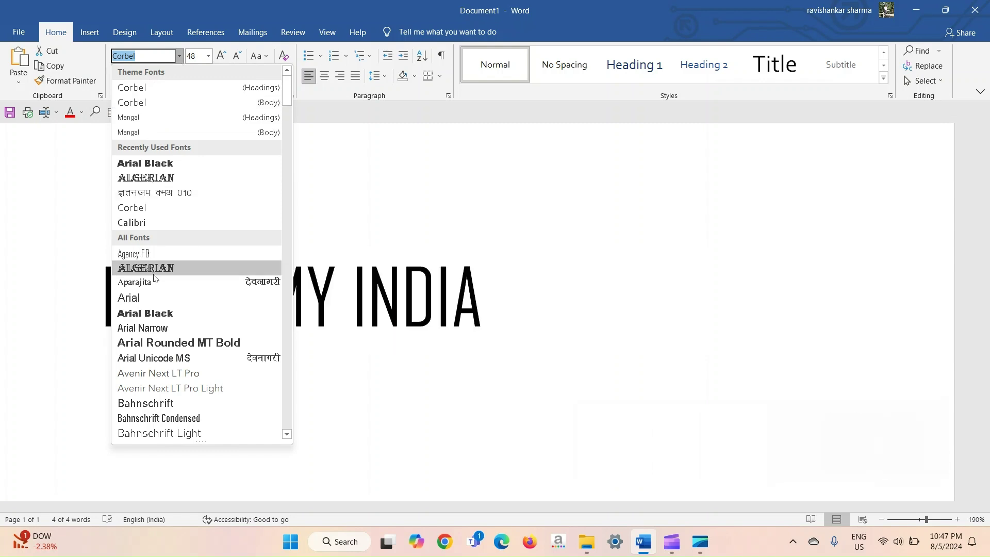
{"action": "left_click", "coordinate": [150, 161]}
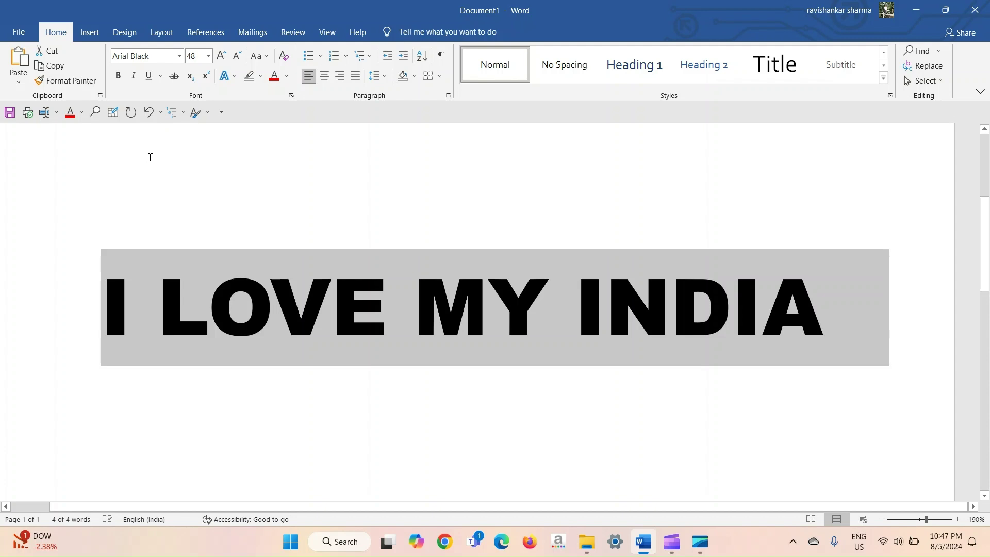
Open the full Font settings for the selected text and review the basic and advanced options
{"action": "left_click", "coordinate": [292, 96]}
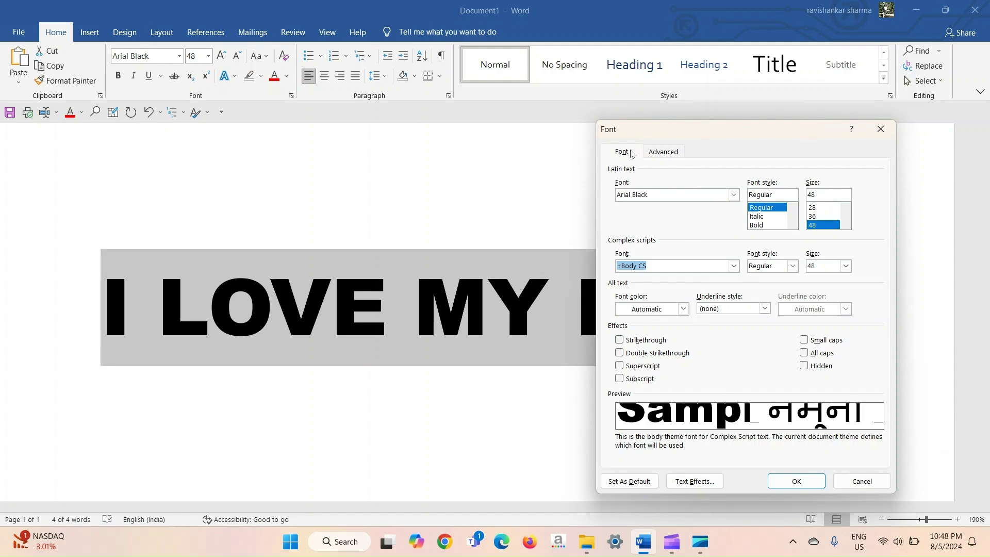
{"action": "left_click", "coordinate": [662, 153]}
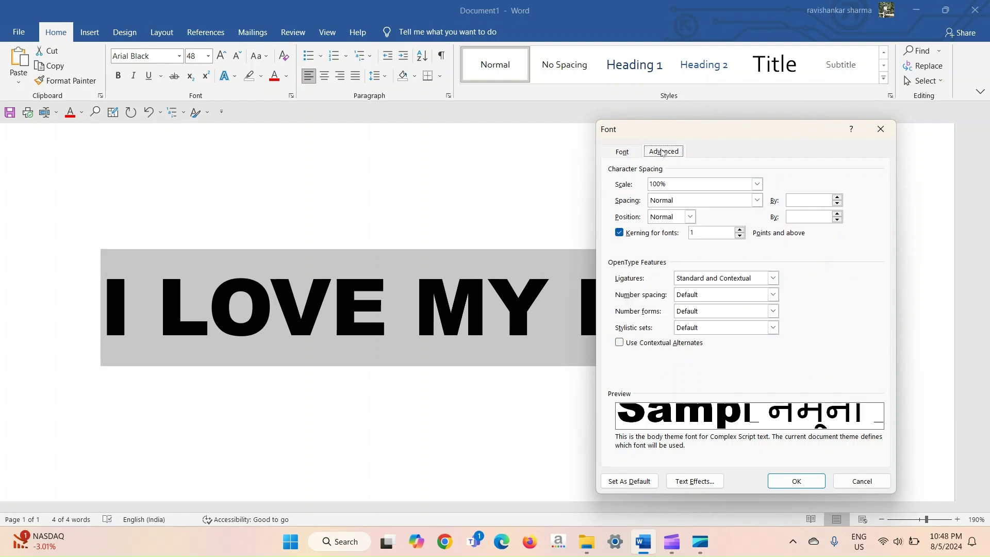
{"action": "left_click", "coordinate": [622, 153]}
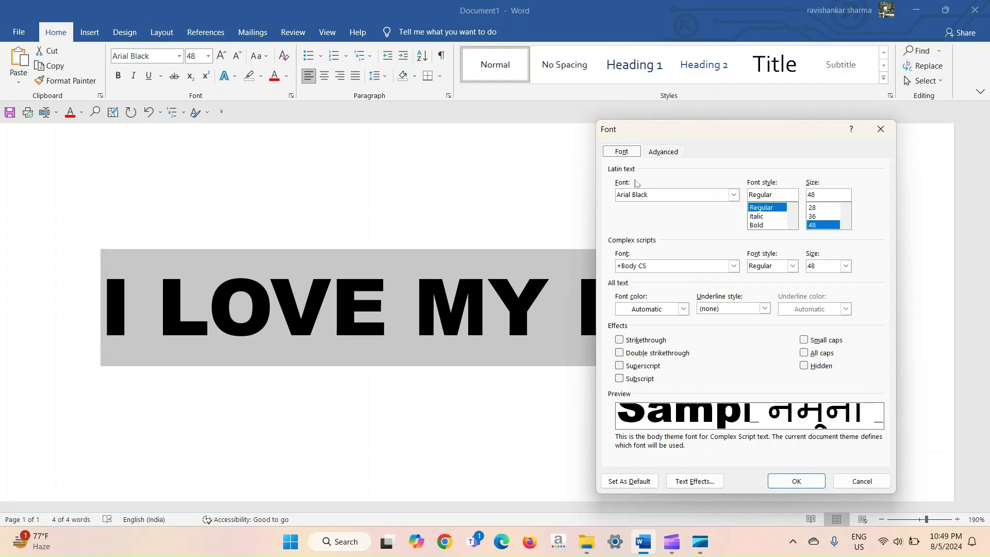
Browse the available fonts for the Latin text and keep Arial Black
{"action": "left_click", "coordinate": [733, 195]}
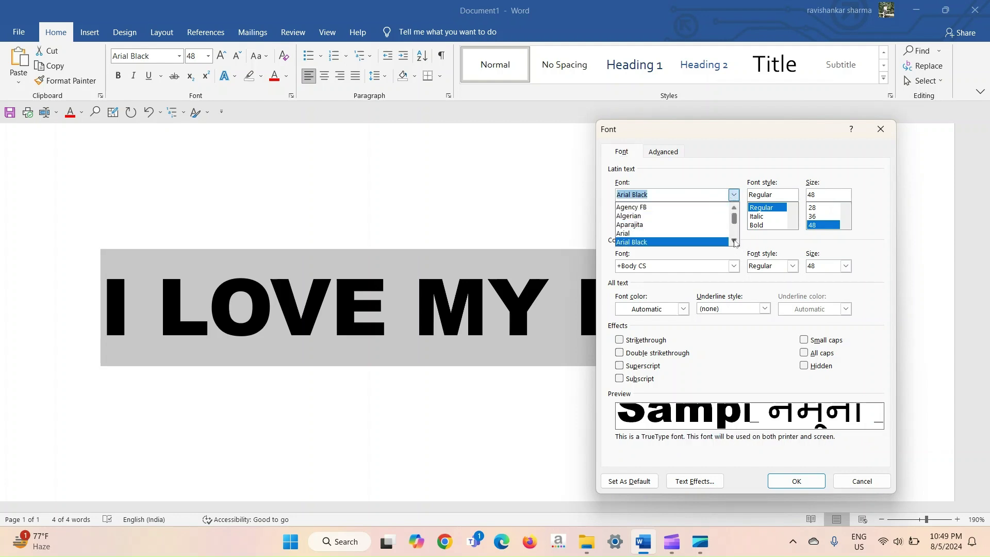
{"action": "left_click", "coordinate": [734, 241]}
{"action": "left_click", "coordinate": [734, 241]}
{"action": "left_click", "coordinate": [734, 241]}
{"action": "left_click", "coordinate": [734, 241]}
{"action": "left_click", "coordinate": [734, 241]}
{"action": "left_click", "coordinate": [734, 242]}
{"action": "left_click", "coordinate": [734, 241]}
{"action": "left_click", "coordinate": [734, 241]}
{"action": "left_click", "coordinate": [734, 196]}
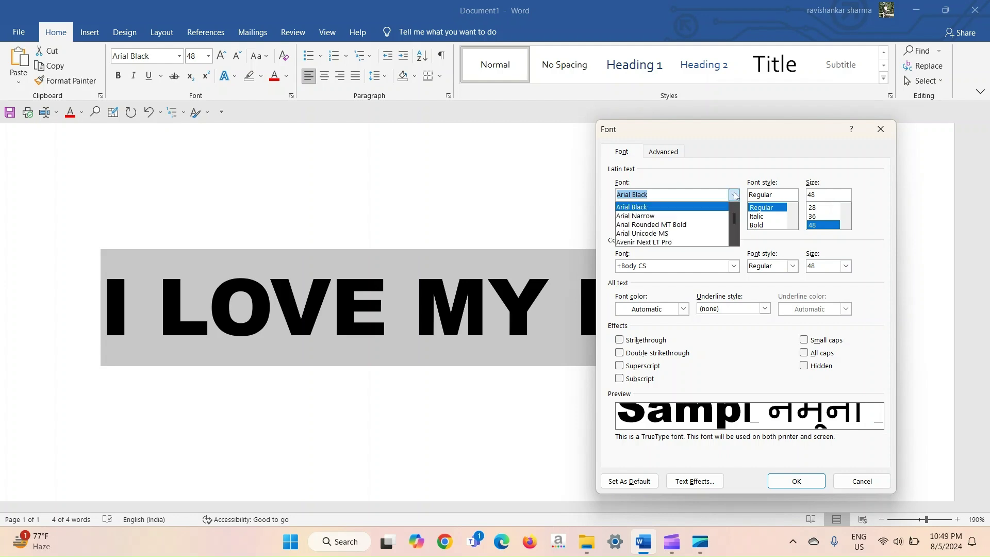
{"action": "left_click", "coordinate": [675, 196]}
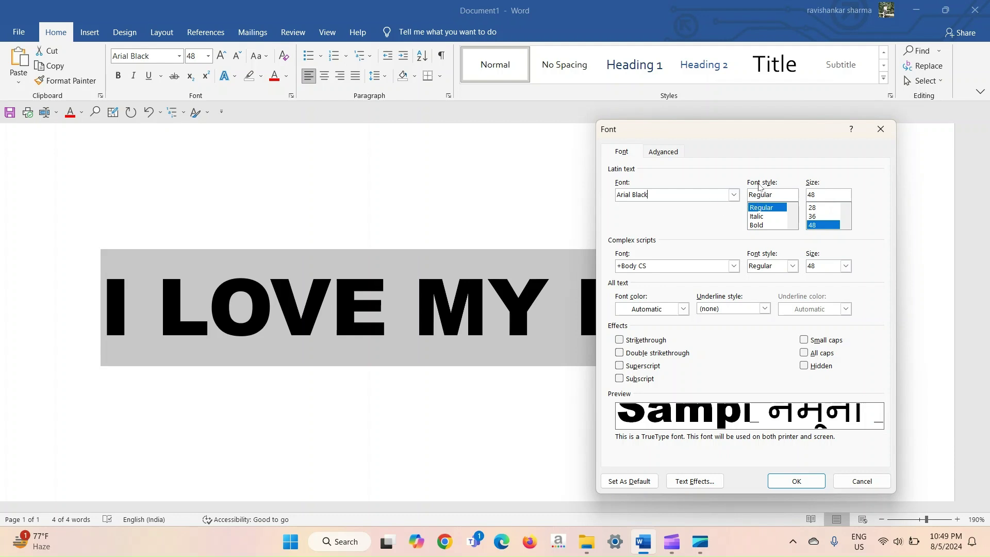
Preview the Italic and Bold font styles for the Latin text and return the style to Regular
{"action": "left_click", "coordinate": [770, 217]}
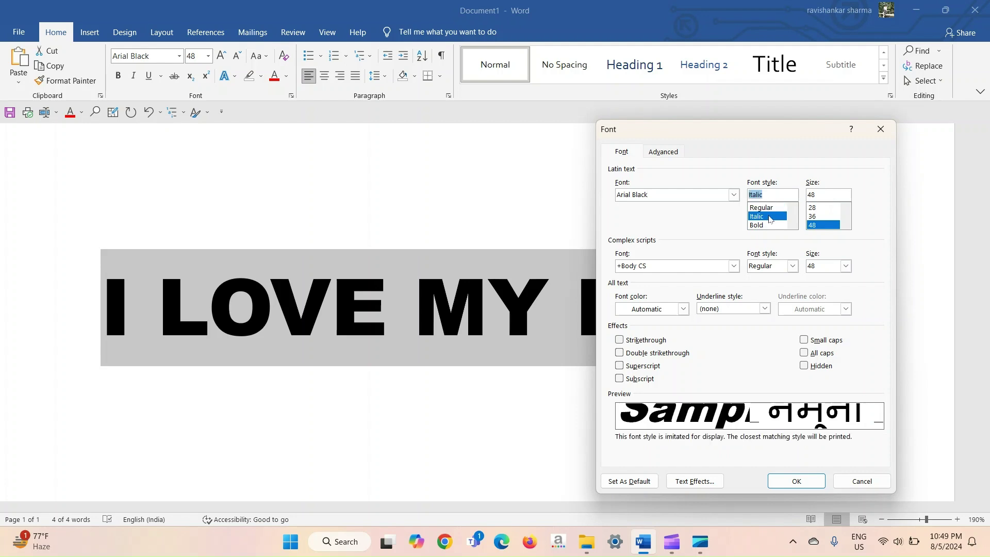
{"action": "left_click", "coordinate": [768, 224]}
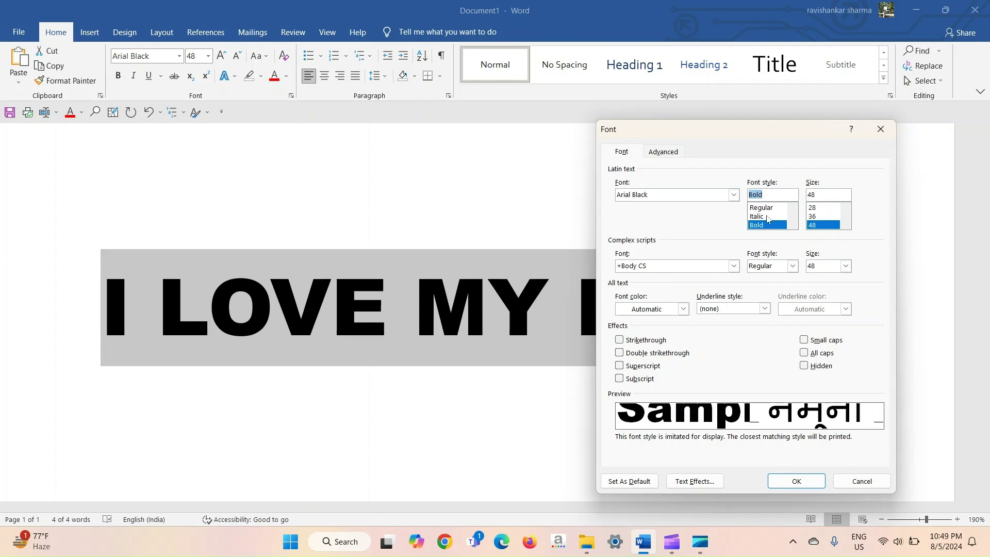
{"action": "left_click", "coordinate": [766, 217]}
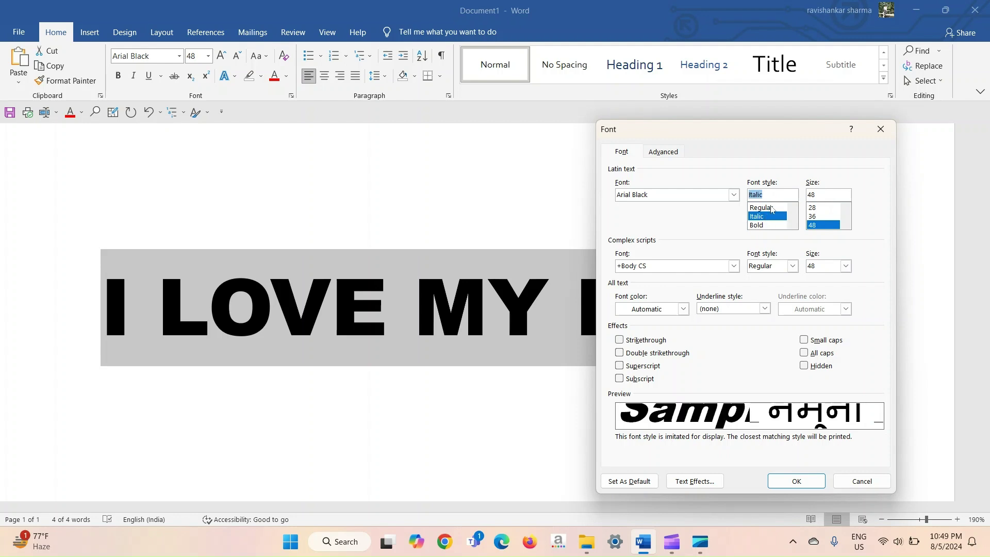
{"action": "left_click", "coordinate": [771, 207]}
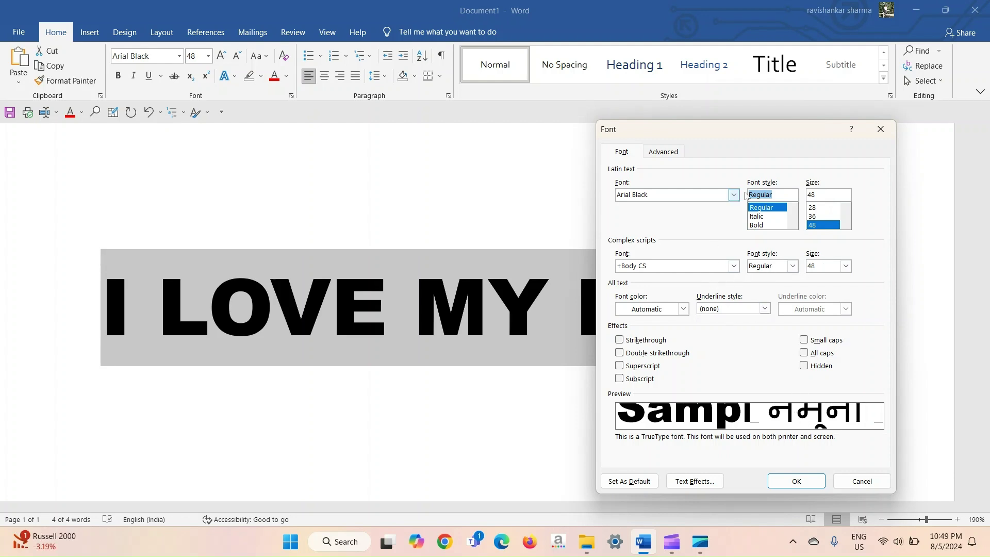
Set the Latin text size to 20 and apply the font settings to "I LOVE MY INDIA"
{"action": "left_click", "coordinate": [820, 198]}
{"action": "key", "text": "BackSpace"}
{"action": "key", "text": "BackSpace"}
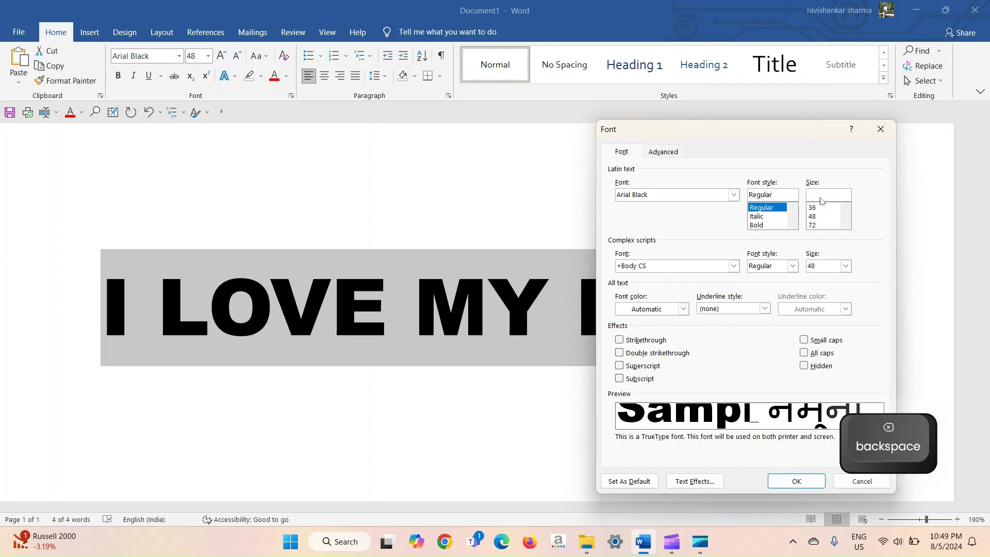
{"action": "type", "text": "20"}
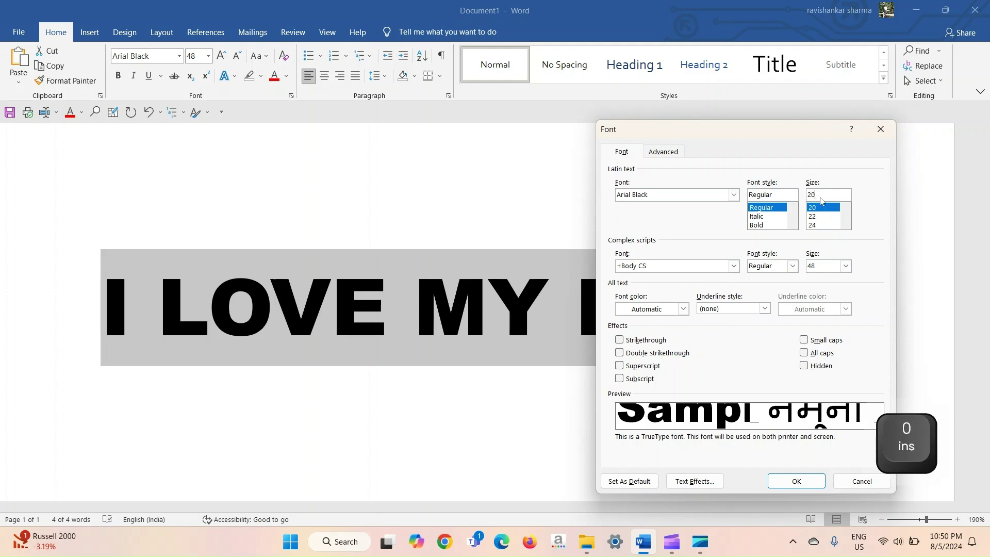
{"action": "key", "text": "Return"}
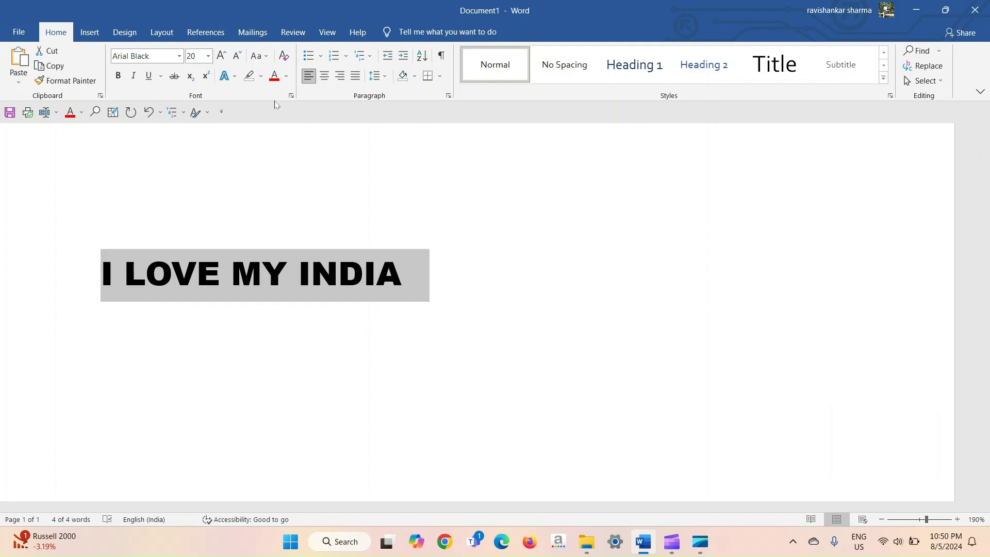
Reopen the full Font settings and apply the Hidden effect to the selected "I LOVE MY INDIA" text
{"action": "left_click", "coordinate": [291, 95]}
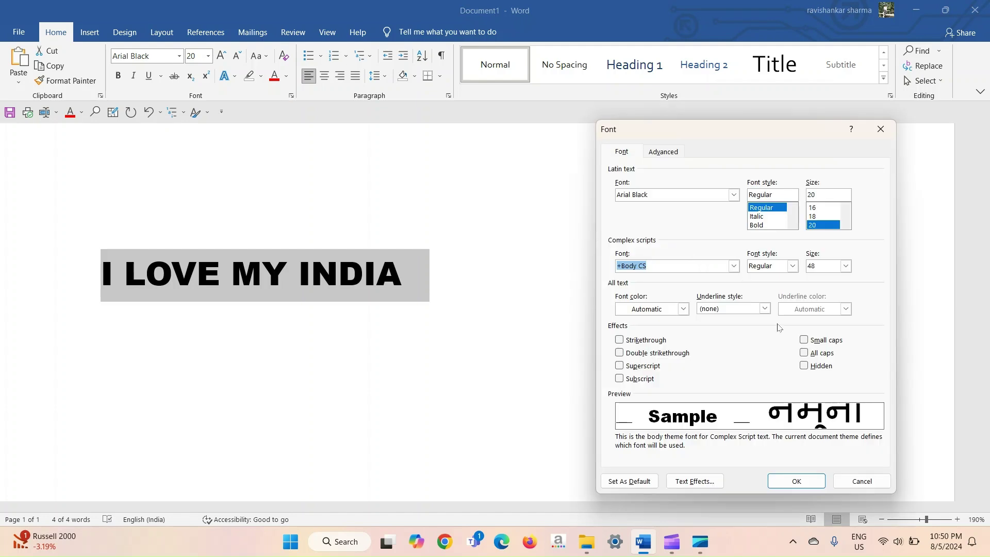
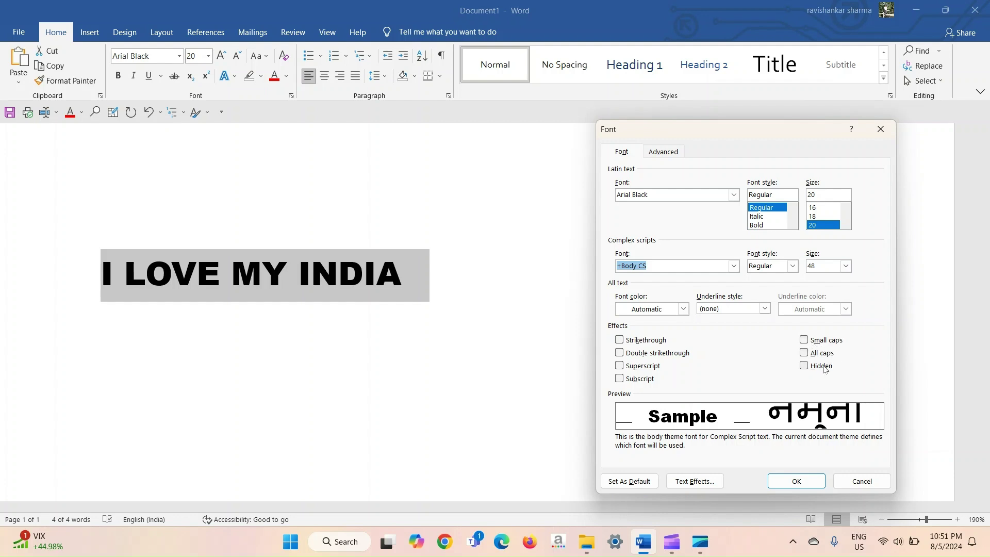
{"action": "left_click", "coordinate": [805, 366]}
{"action": "left_click", "coordinate": [806, 481]}
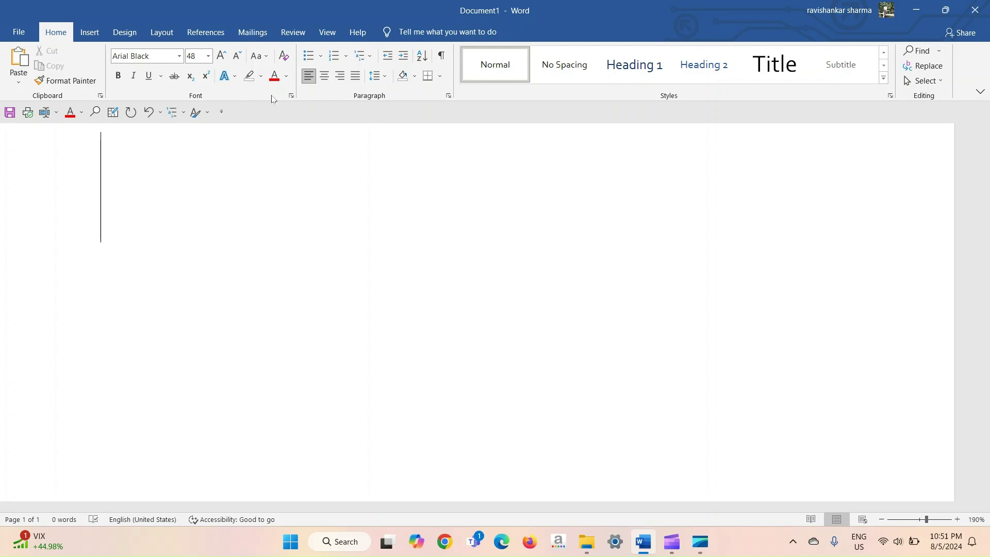
Try applying the Hidden effect at the empty insertion point, and undo the hiding of "I LOVE MY INDIA"
{"action": "left_click", "coordinate": [291, 95]}
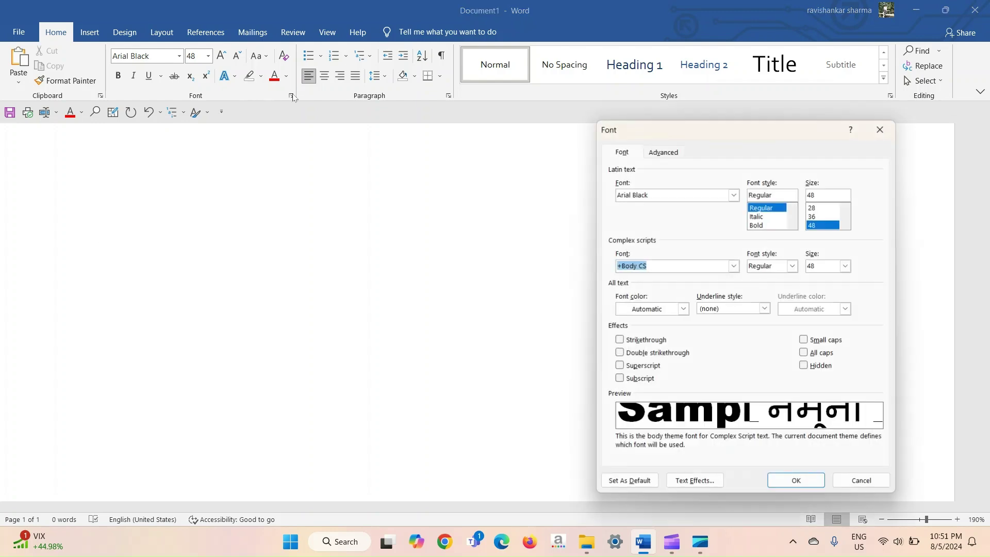
{"action": "left_click", "coordinate": [806, 366]}
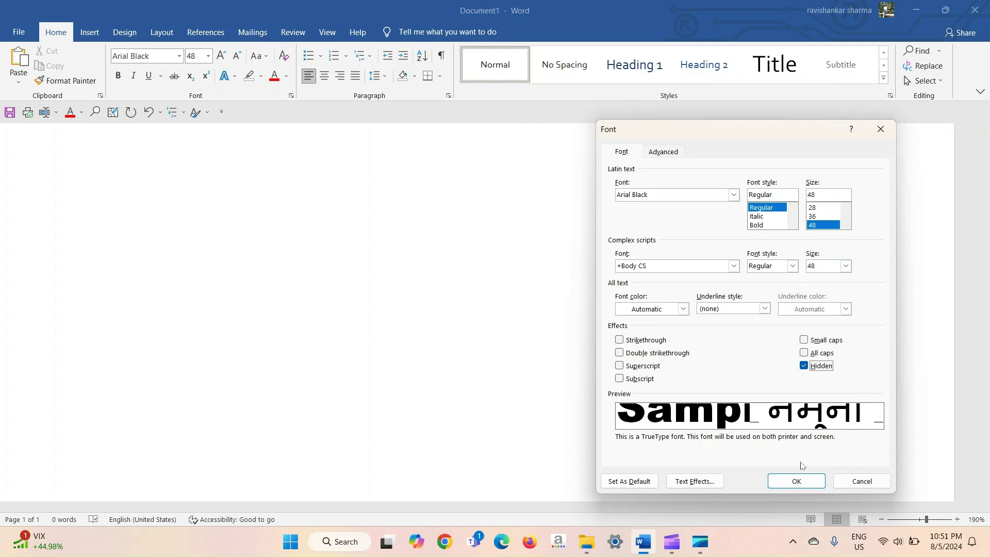
{"action": "left_click", "coordinate": [796, 481]}
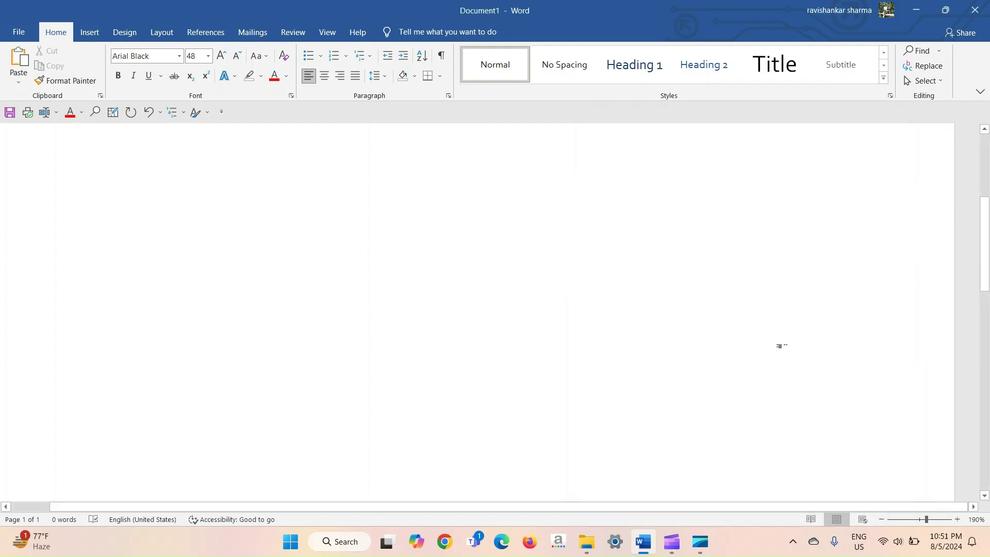
{"action": "key", "text": "ctrl+z"}
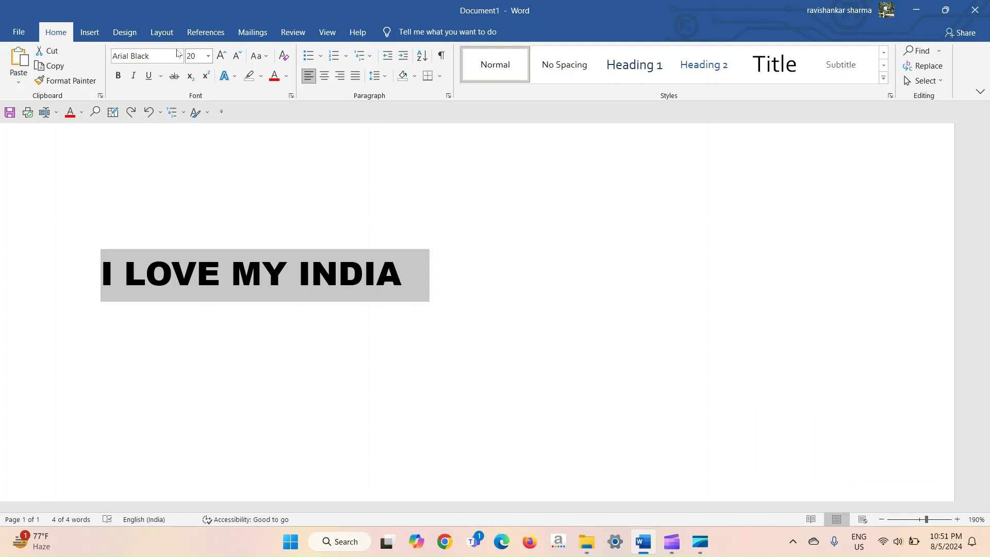
Hide the restored "I LOVE MY INDIA" line again using the Hidden font effect
{"action": "left_click", "coordinate": [292, 96]}
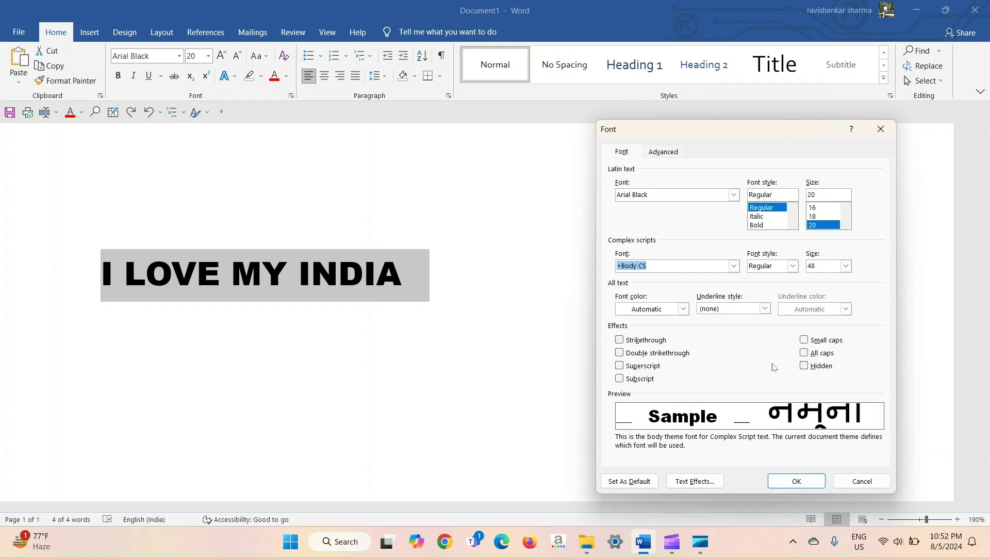
{"action": "left_click", "coordinate": [805, 366]}
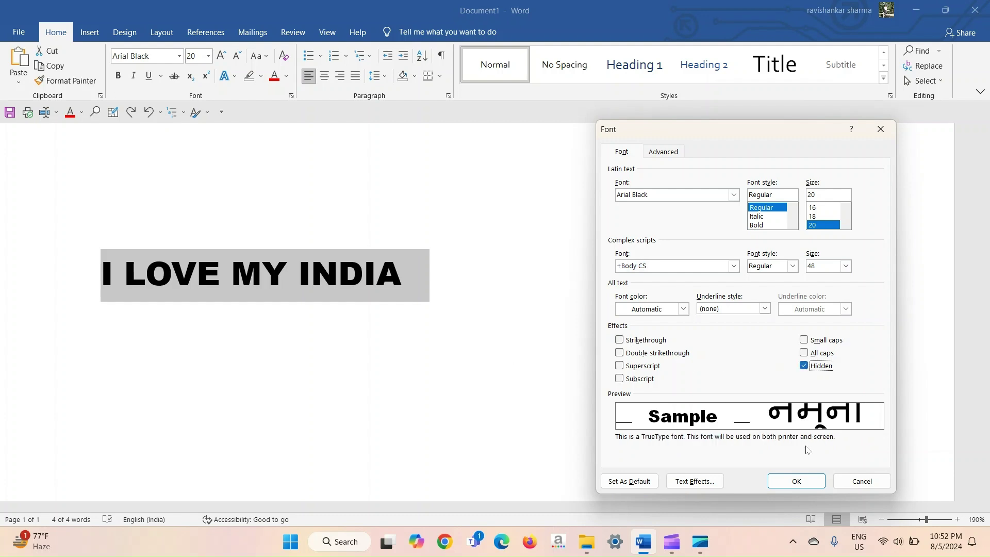
{"action": "left_click", "coordinate": [796, 481]}
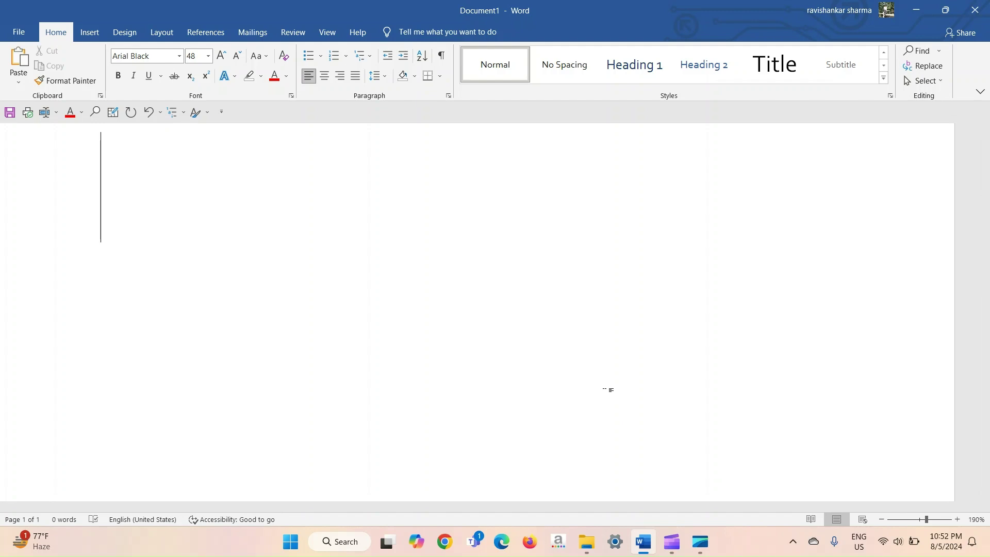
Select the entire document and turn off the Hidden effect in the Font settings
{"action": "key", "text": "ctrl+a"}
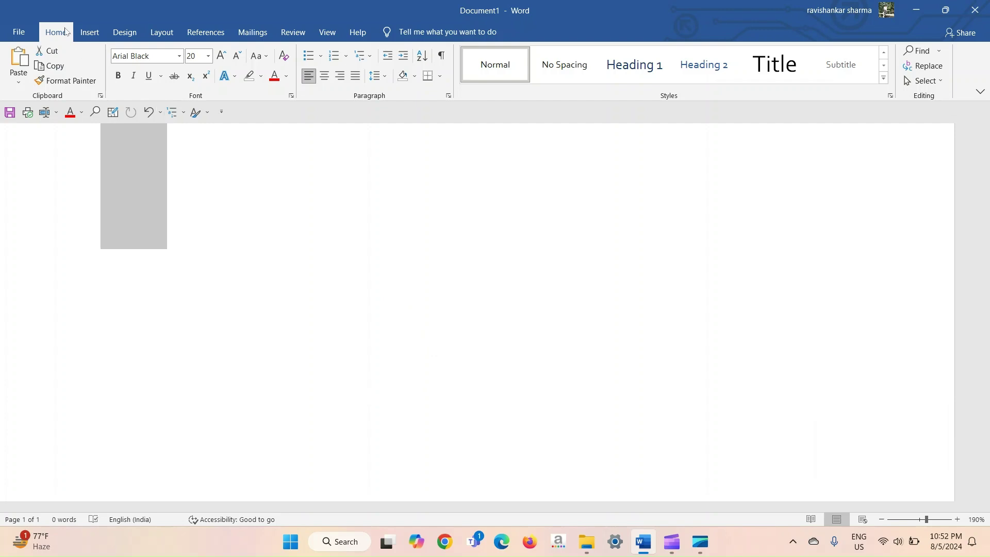
{"action": "left_click", "coordinate": [291, 96]}
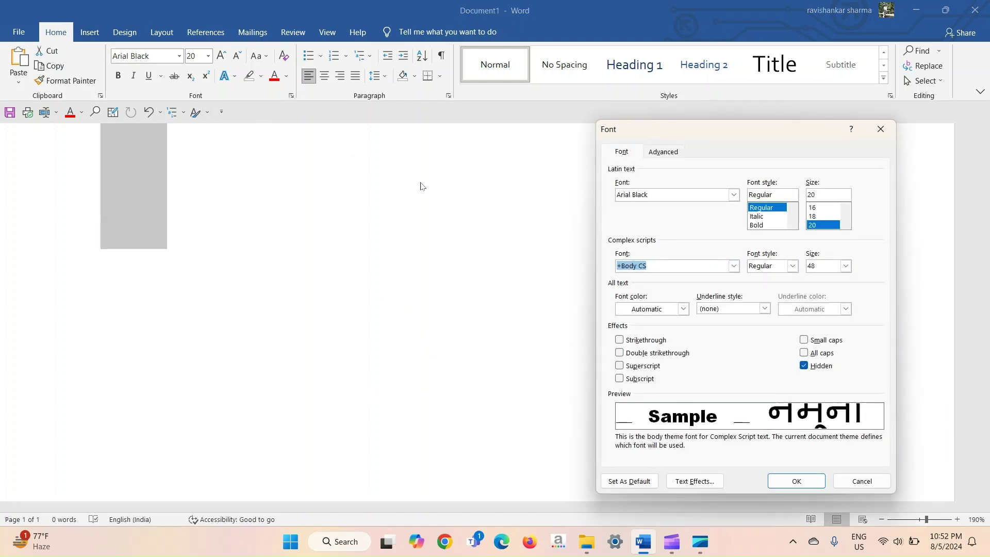
{"action": "left_click", "coordinate": [808, 367]}
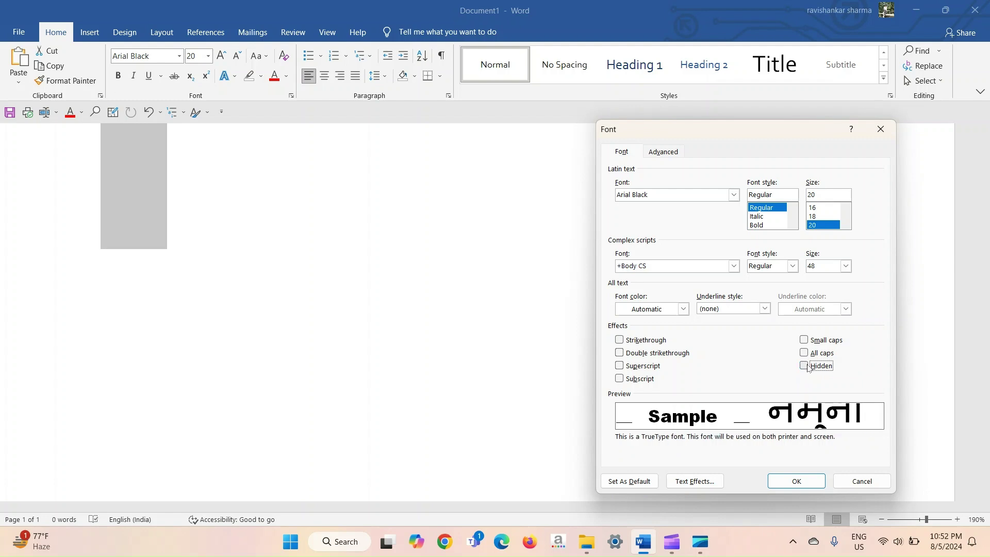
{"action": "left_click", "coordinate": [819, 488]}
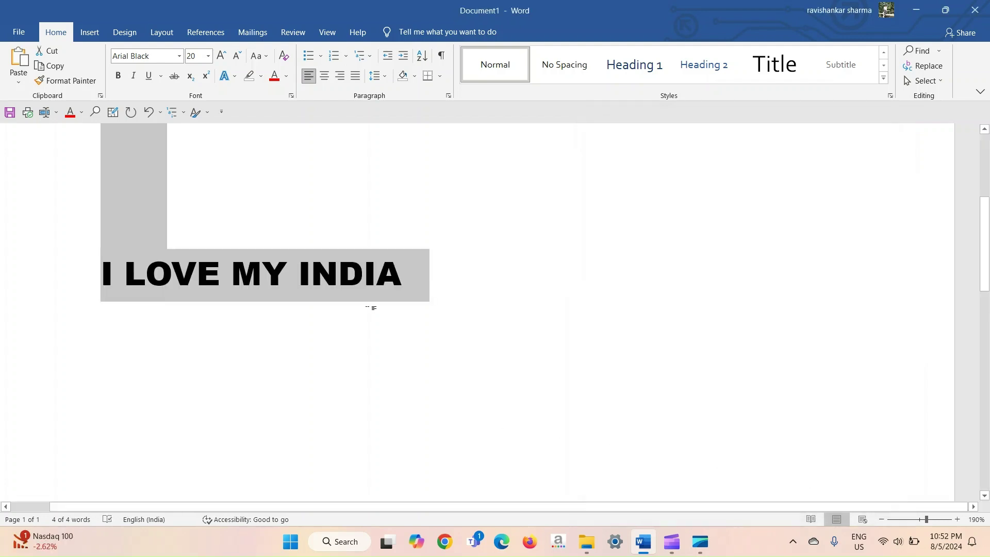
Select only the line "I LOVE MY INDIA" and increase its font size to 28 pt
{"action": "left_click", "coordinate": [412, 280]}
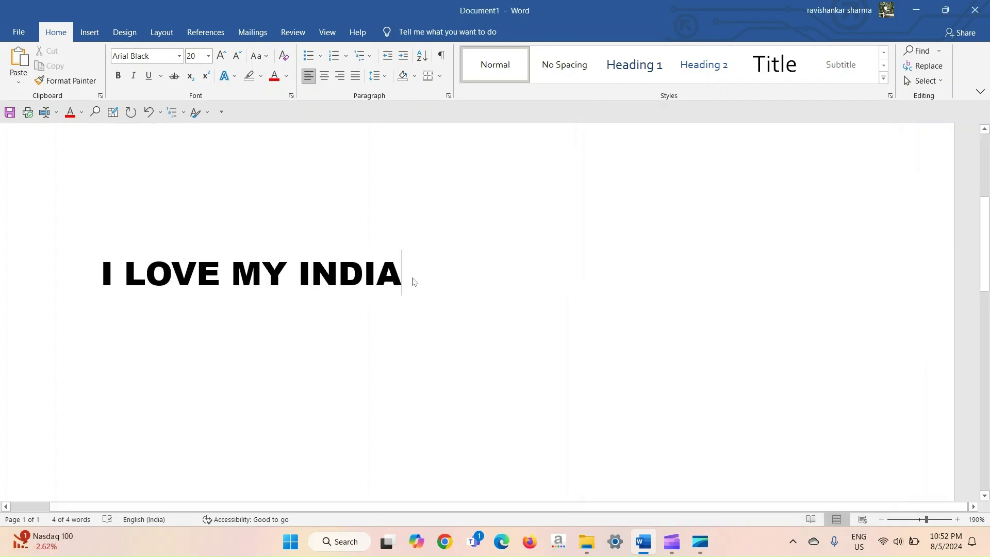
{"action": "left_click", "coordinate": [103, 264]}
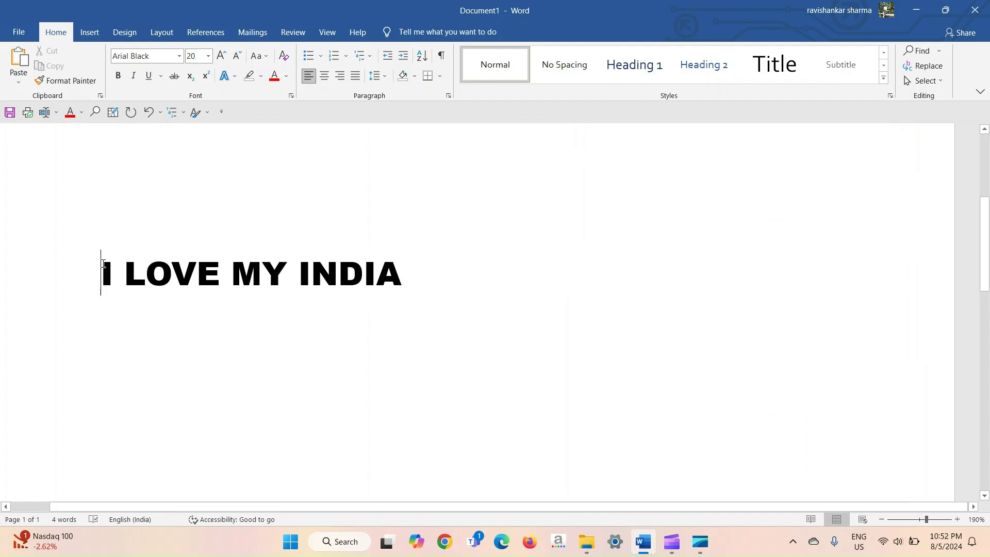
{"action": "left_click_drag", "start_coordinate": [103, 263], "coordinate": [358, 280]}
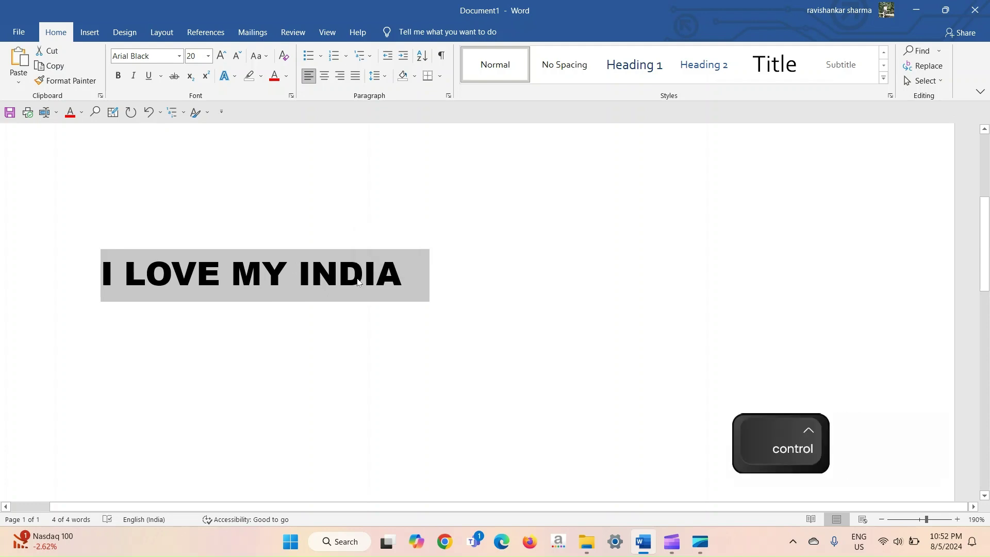
{"action": "key", "text": "ctrl+shift+period"}
{"action": "key", "text": "ctrl+shift+period"}
{"action": "key", "text": "ctrl+shift+period"}
{"action": "key", "text": "ctrl+shift+period"}
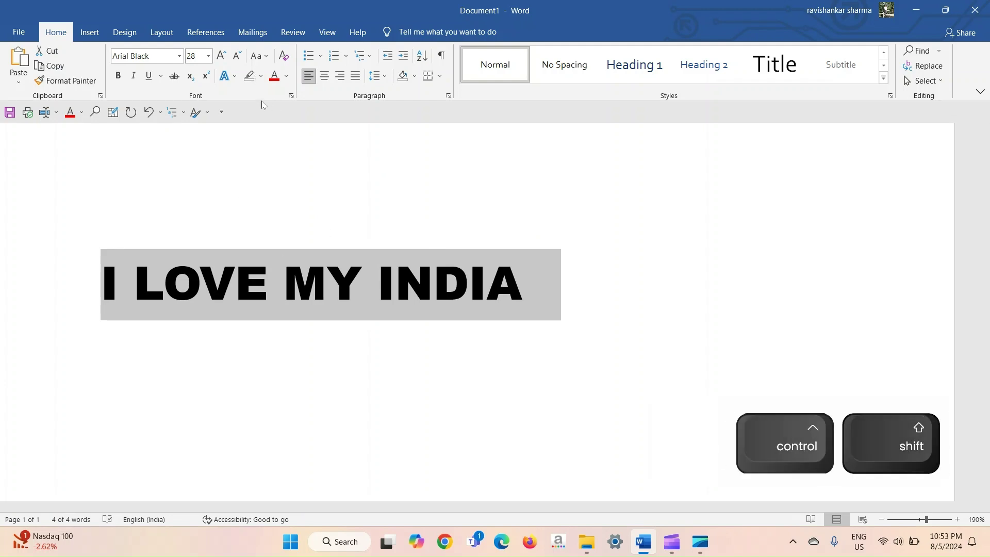
View the Format Text Effects options from the full Font settings, and close both dialogs without changes
{"action": "left_click", "coordinate": [291, 96]}
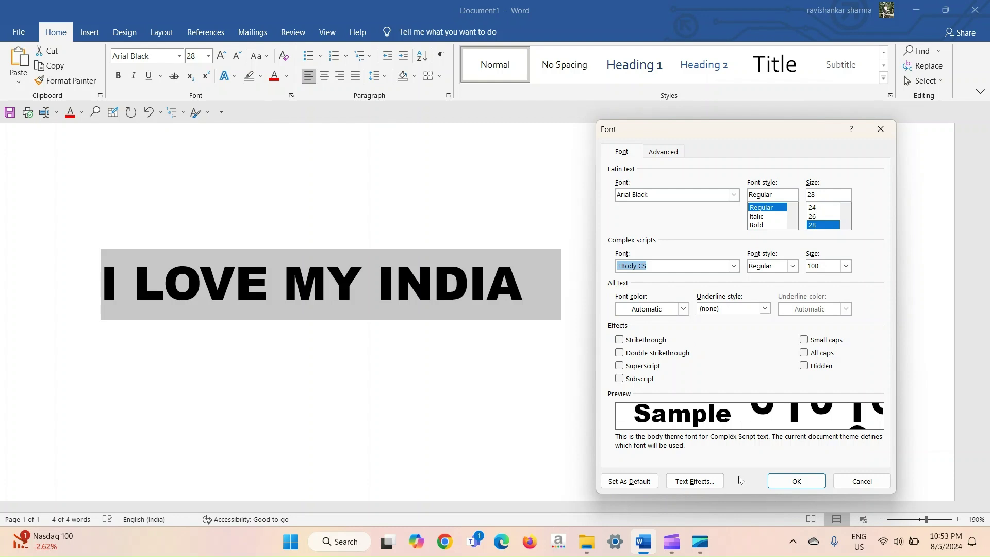
{"action": "left_click", "coordinate": [714, 479]}
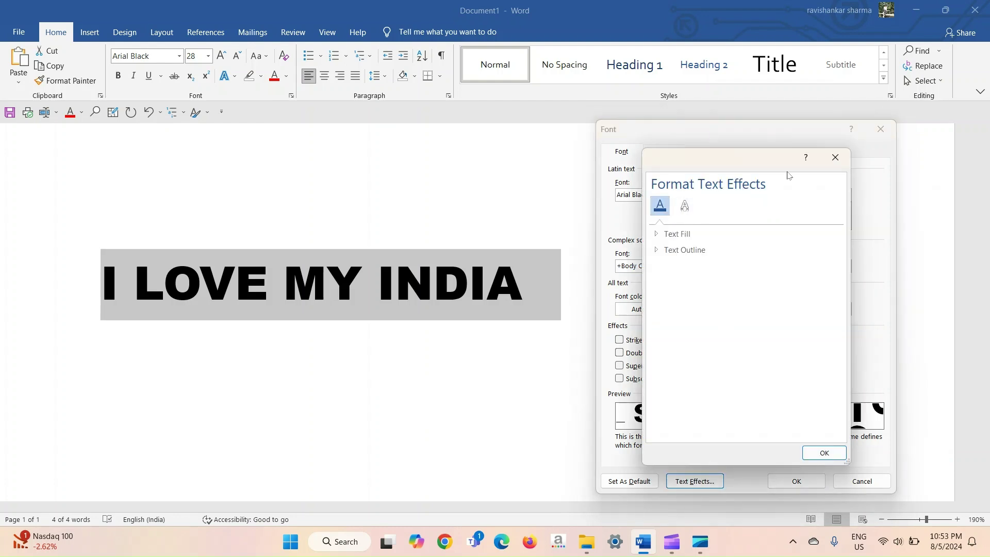
{"action": "left_click", "coordinate": [834, 157]}
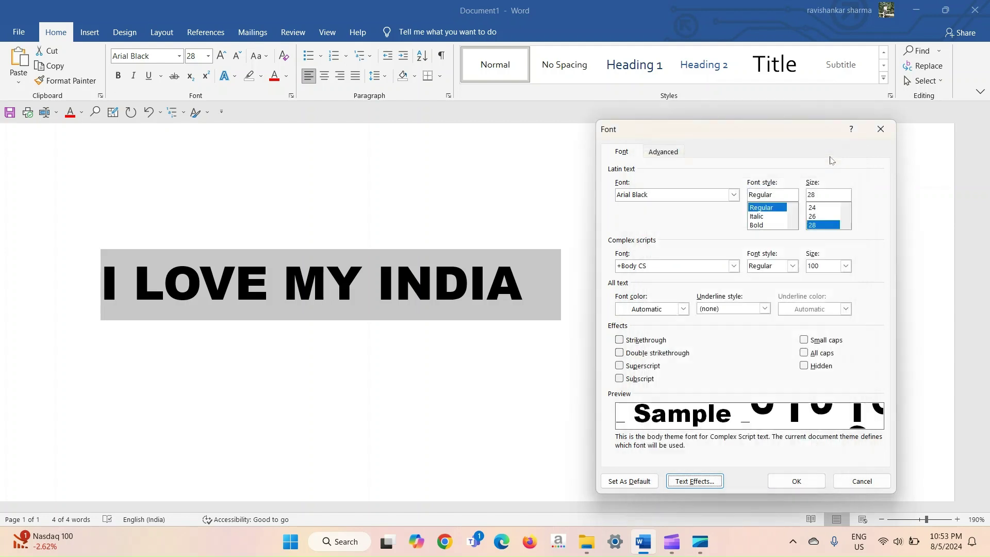
{"action": "left_click", "coordinate": [885, 134]}
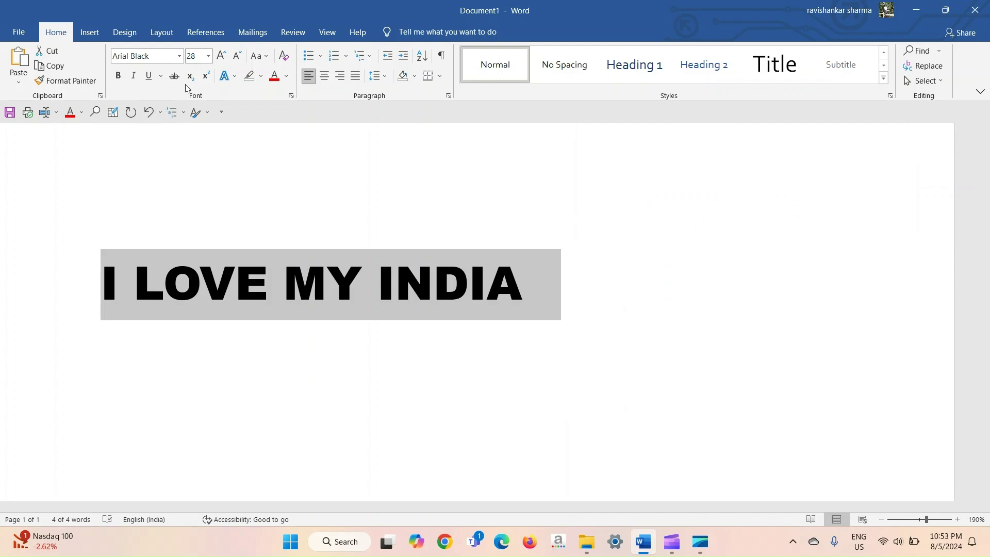
Look over the preset text effects and the Outline options for the selected line without applying any
{"action": "left_click", "coordinate": [235, 77]}
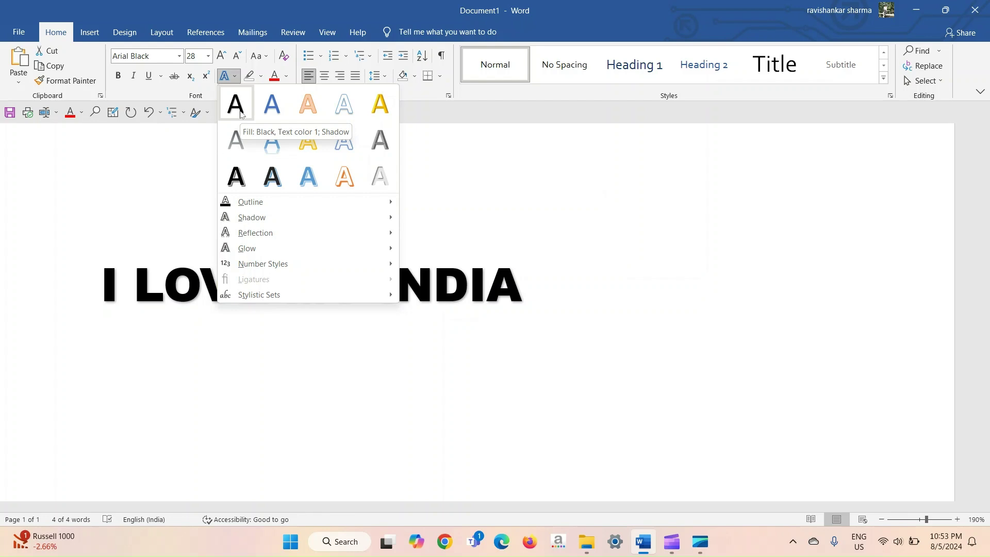
{"action": "mouse_move", "coordinate": [281, 217]}
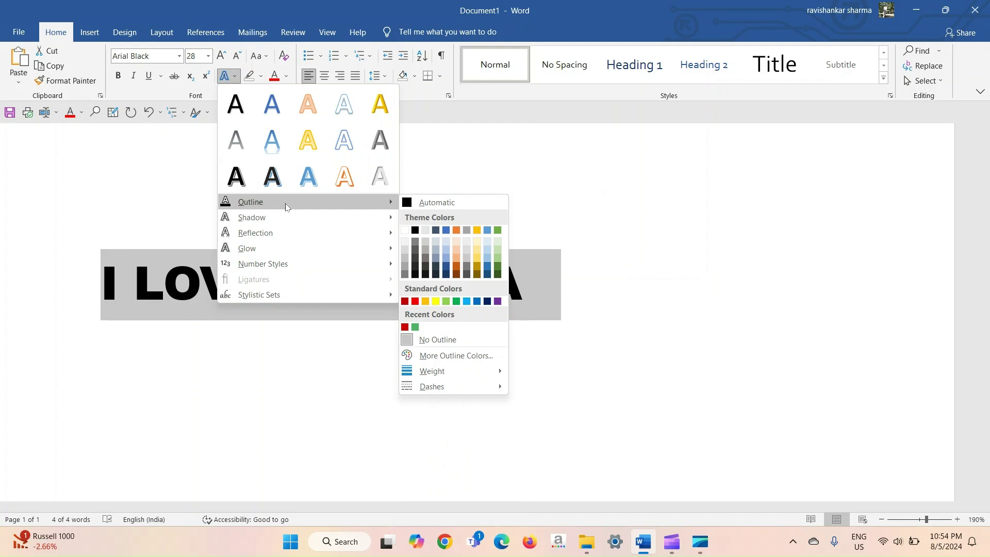
{"action": "key", "text": "Escape"}
{"action": "key", "text": "Escape"}
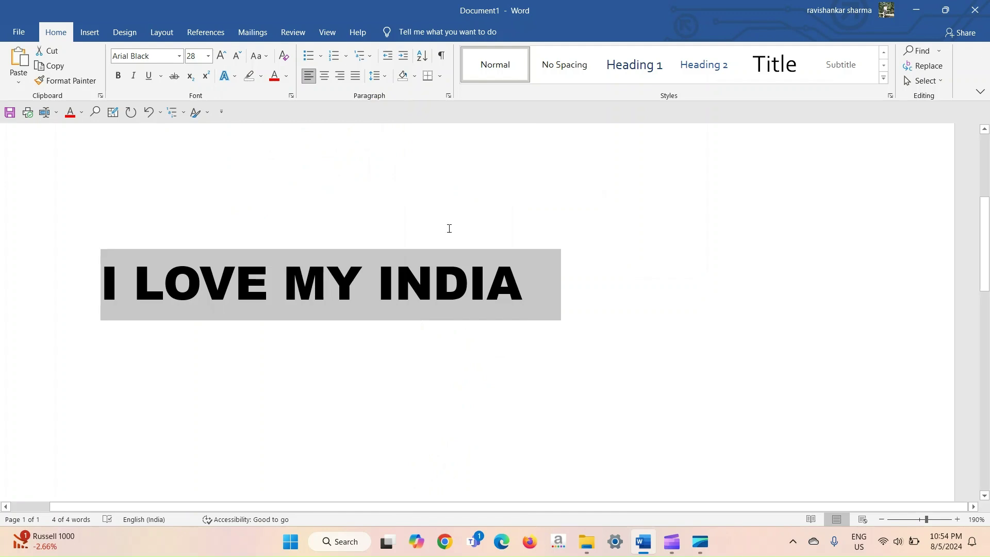
Select the line "I LOVE MY INDIA" and set its font color to the standard Red
{"action": "left_click", "coordinate": [515, 282]}
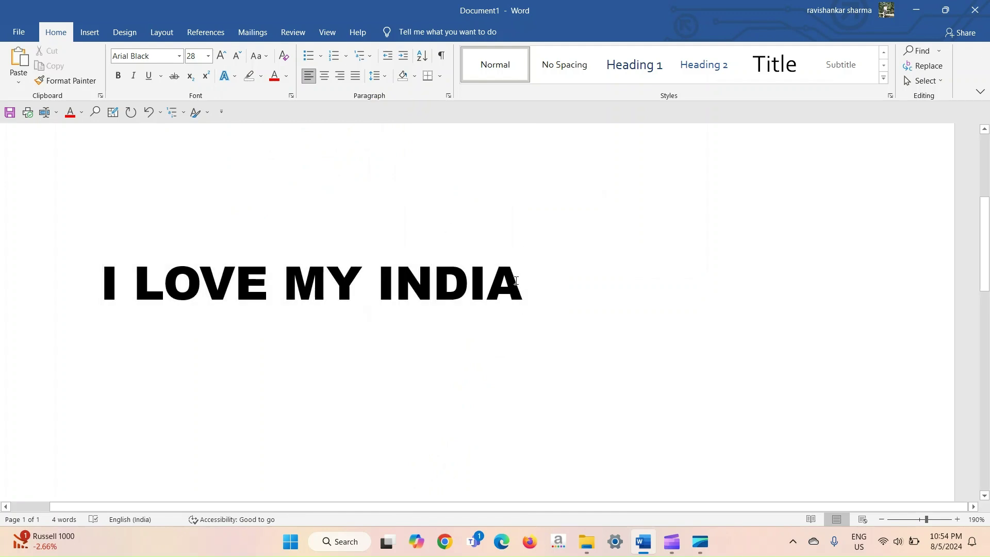
{"action": "left_click_drag", "start_coordinate": [513, 281], "coordinate": [101, 283]}
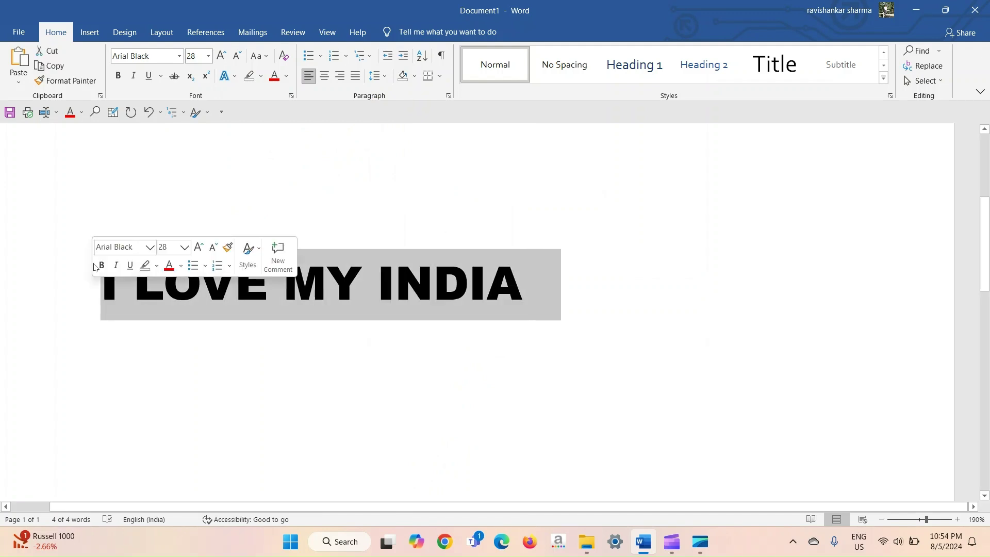
{"action": "left_click", "coordinate": [286, 76]}
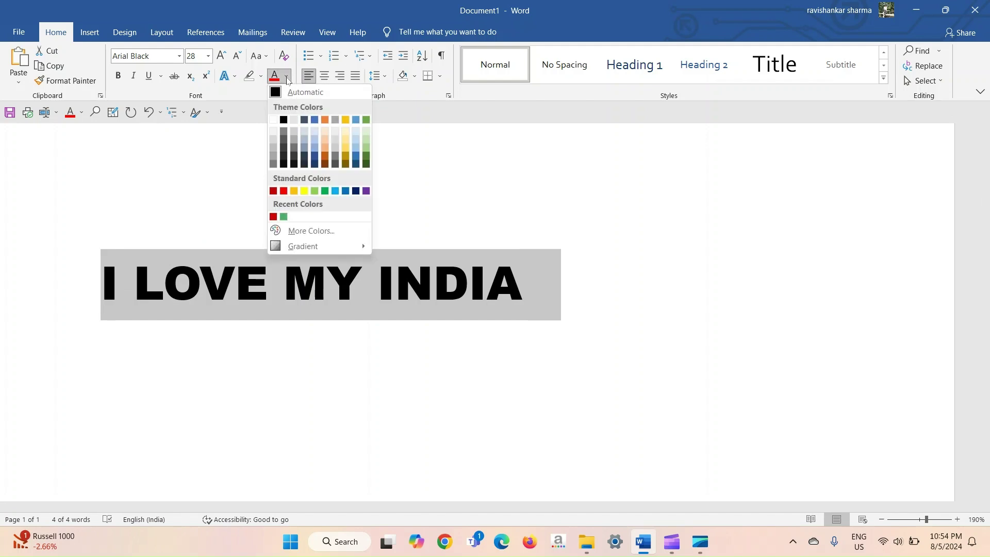
{"action": "left_click", "coordinate": [283, 191]}
{"action": "left_click", "coordinate": [326, 344]}
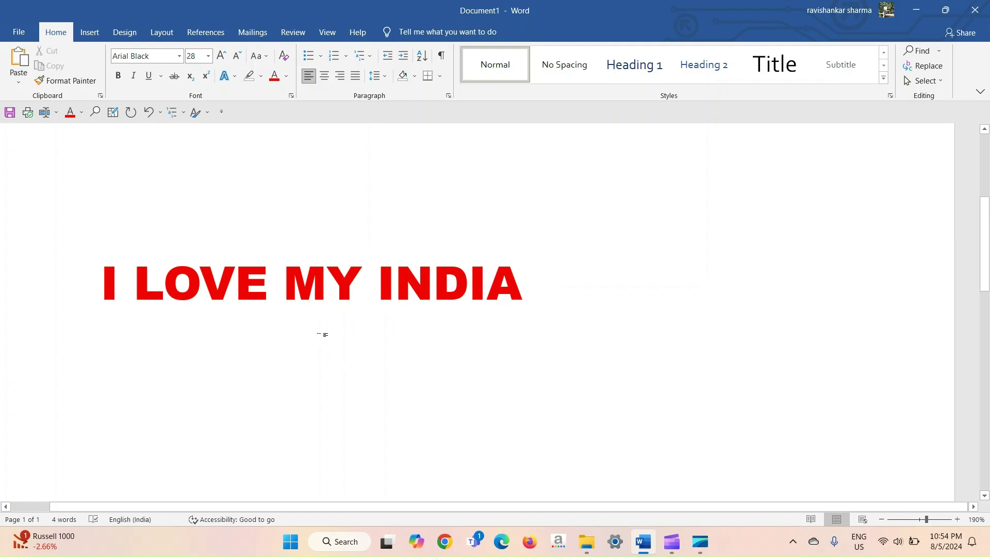
Select the entire document, enlarge its text so "I LOVE MY INDIA" is 36 pt, and clear the selection
{"action": "key", "text": "ctrl+a"}
{"action": "key", "text": "ctrl+shift+period"}
{"action": "key", "text": "ctrl+shift+period"}
{"action": "key", "text": "ctrl+shift+period"}
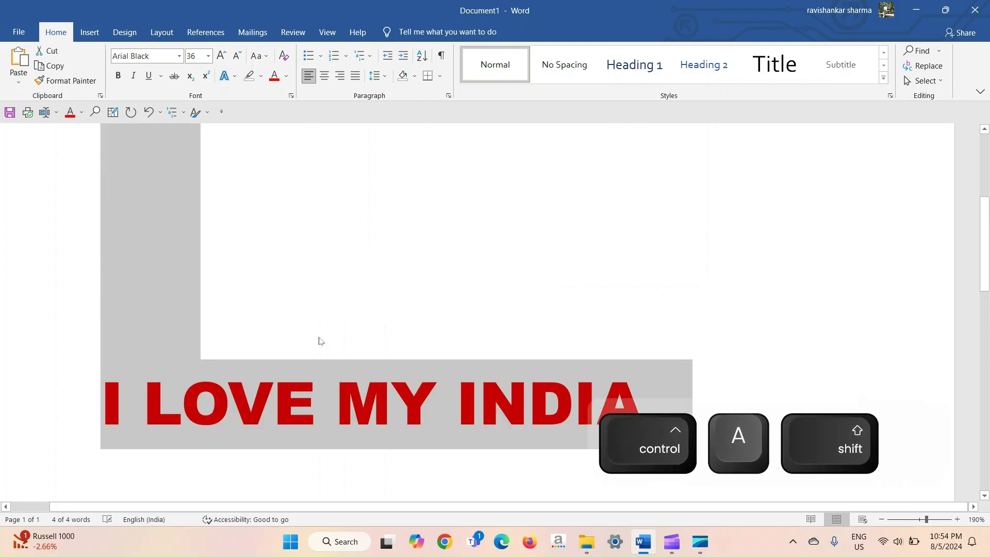
{"action": "key", "text": "ctrl+shift+comma"}
{"action": "key", "text": "ctrl+shift+comma"}
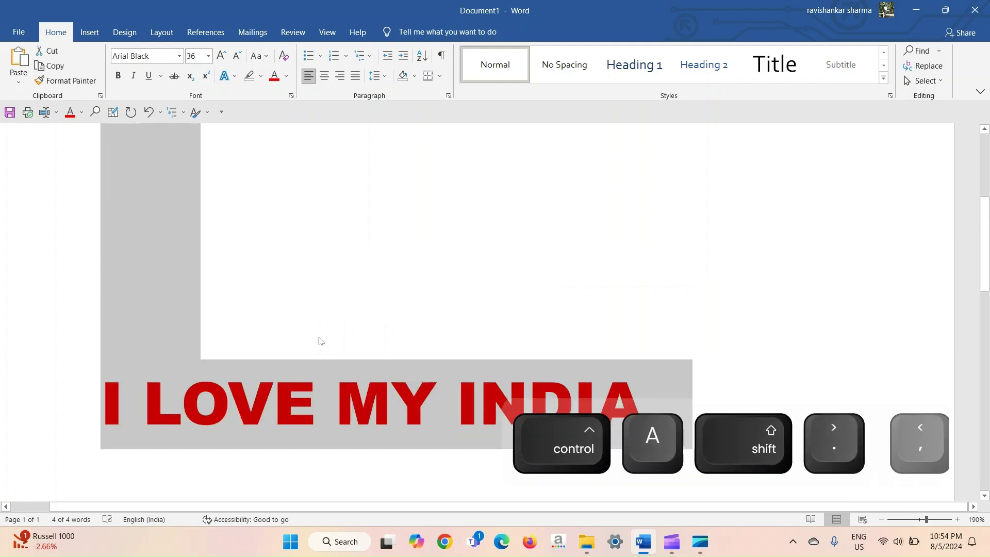
{"action": "left_click", "coordinate": [422, 235]}
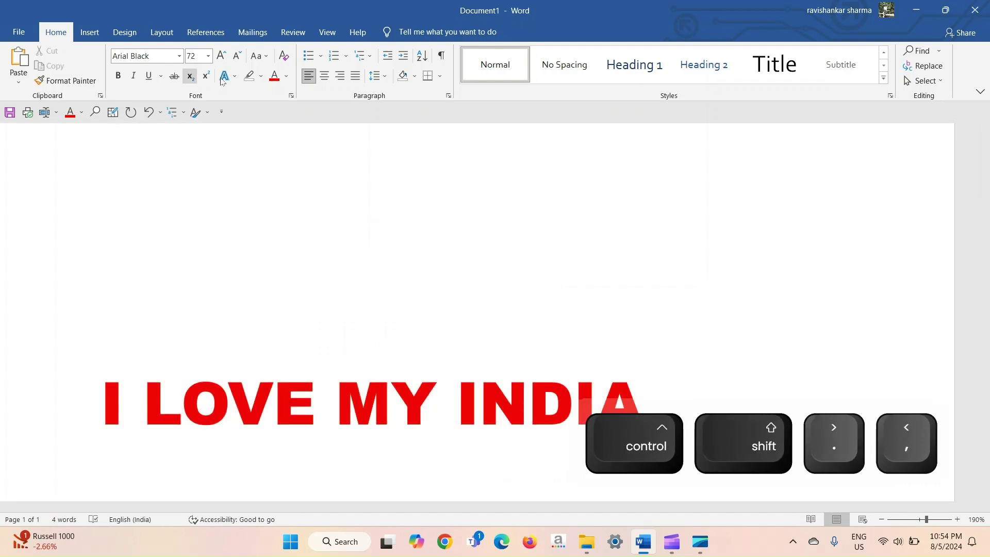
Show the Outline color options among the text effects
{"action": "left_click", "coordinate": [233, 76]}
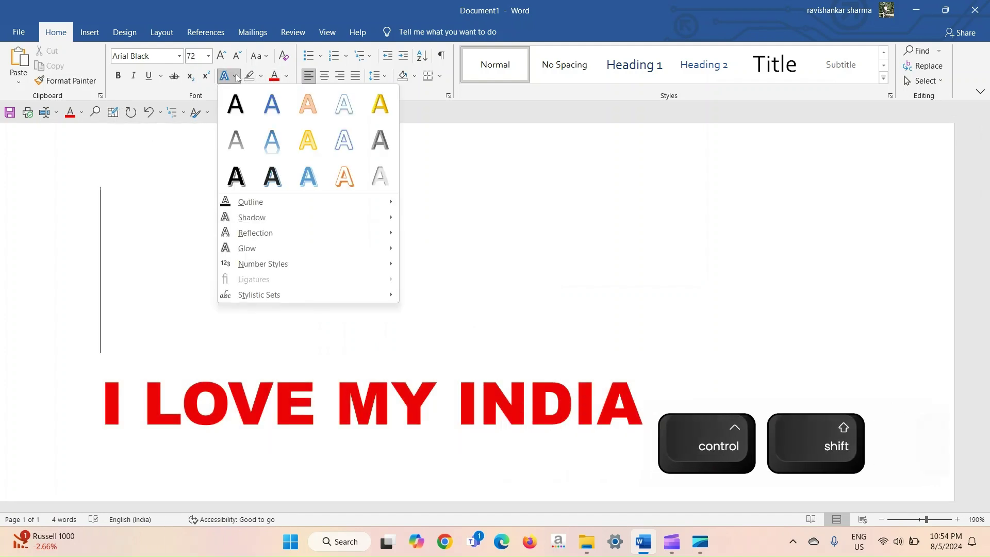
{"action": "mouse_move", "coordinate": [276, 202]}
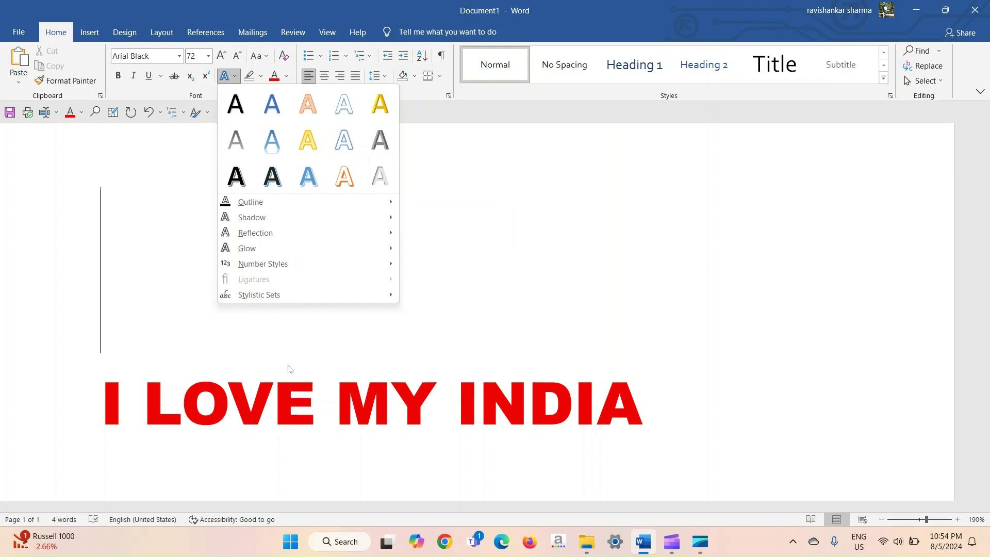
{"action": "mouse_move", "coordinate": [316, 200]}
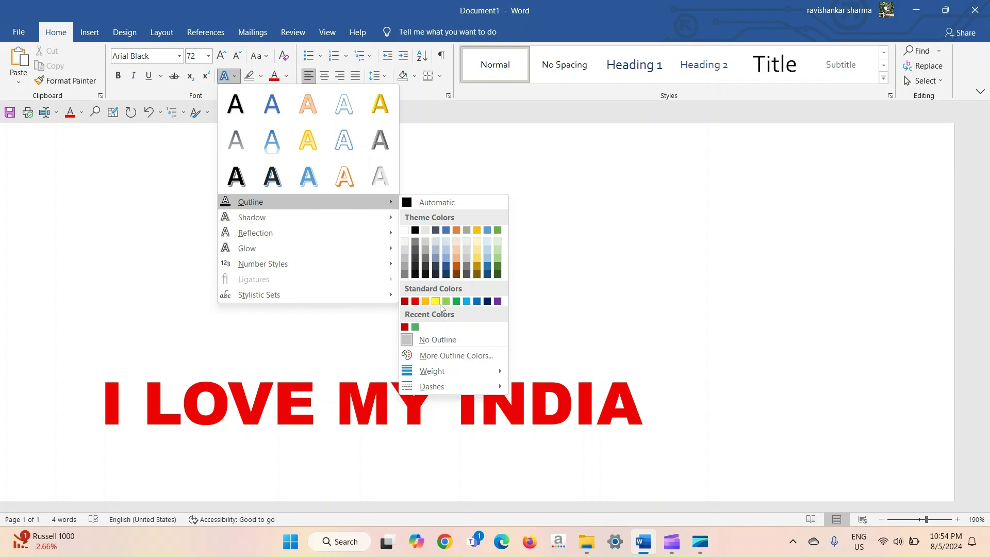
Try to apply a black text outline with nothing selected, and check the font settings
{"action": "left_click", "coordinate": [415, 230]}
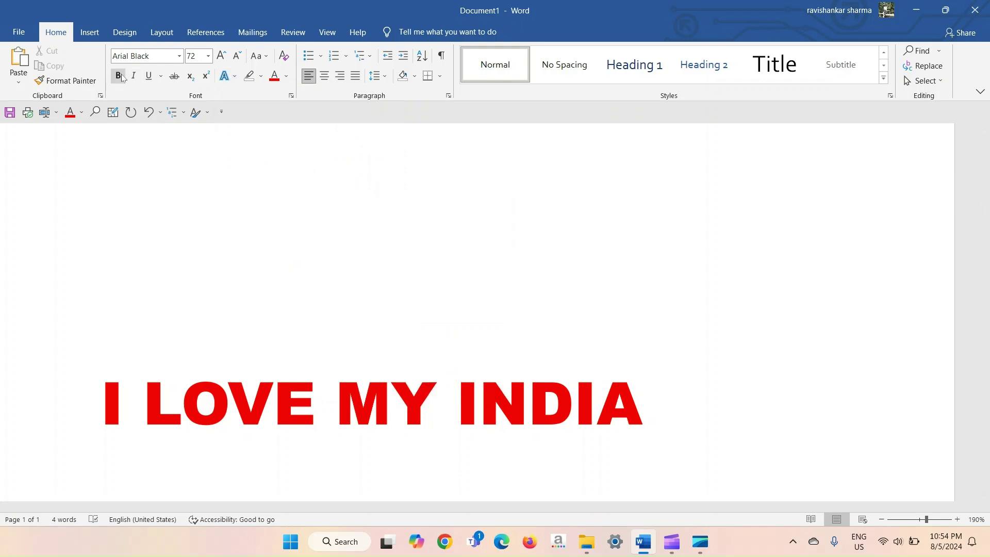
{"action": "left_click", "coordinate": [294, 96]}
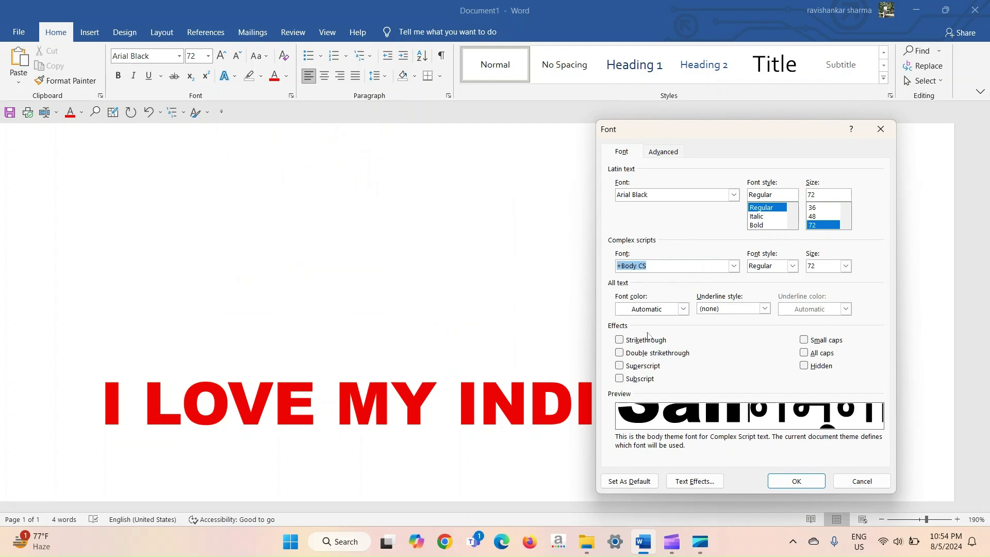
{"action": "left_click", "coordinate": [875, 139]}
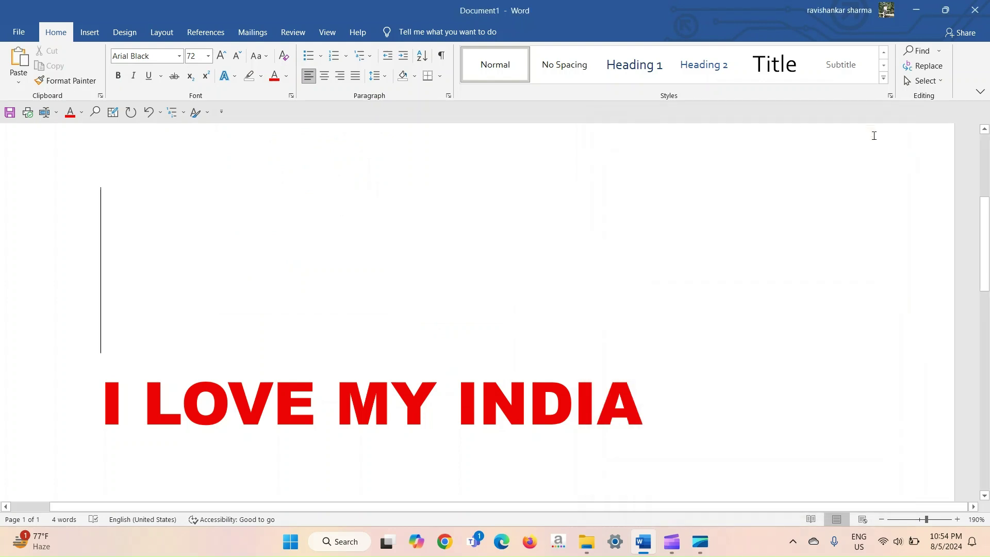
{"action": "left_click", "coordinate": [233, 75]}
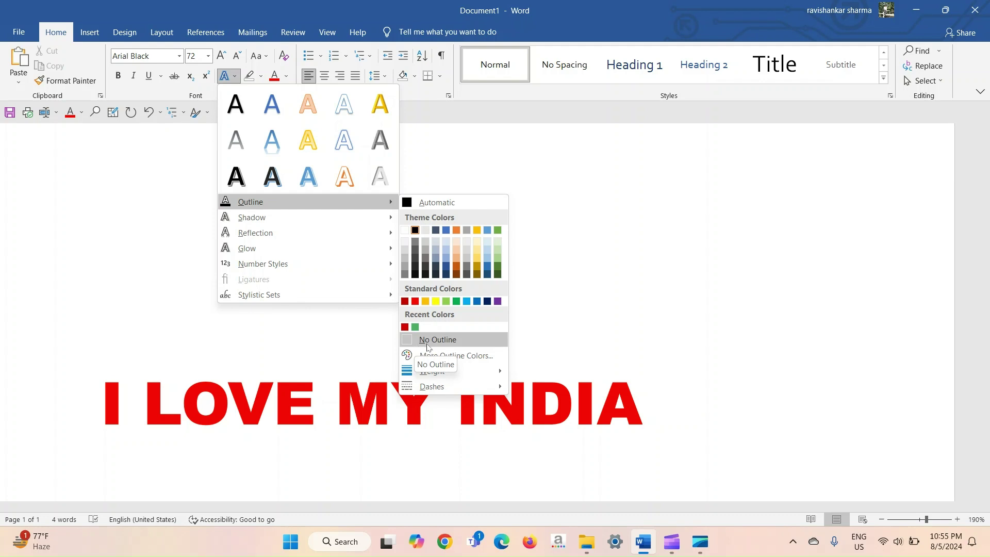
{"action": "left_click", "coordinate": [552, 139]}
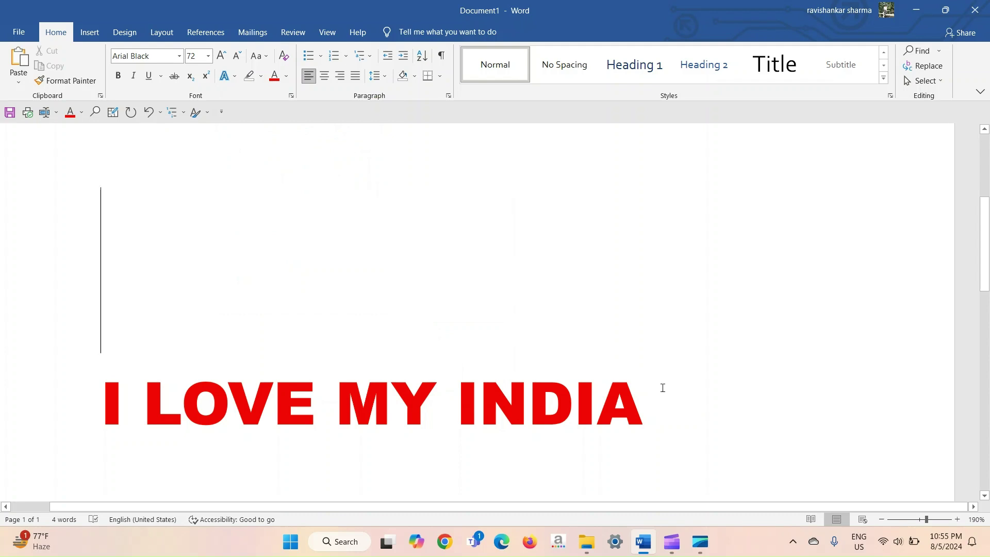
Select the text "I LOVE MY INDIA" and give it a 1 pt text outline
{"action": "left_click_drag", "start_coordinate": [644, 386], "coordinate": [155, 352]}
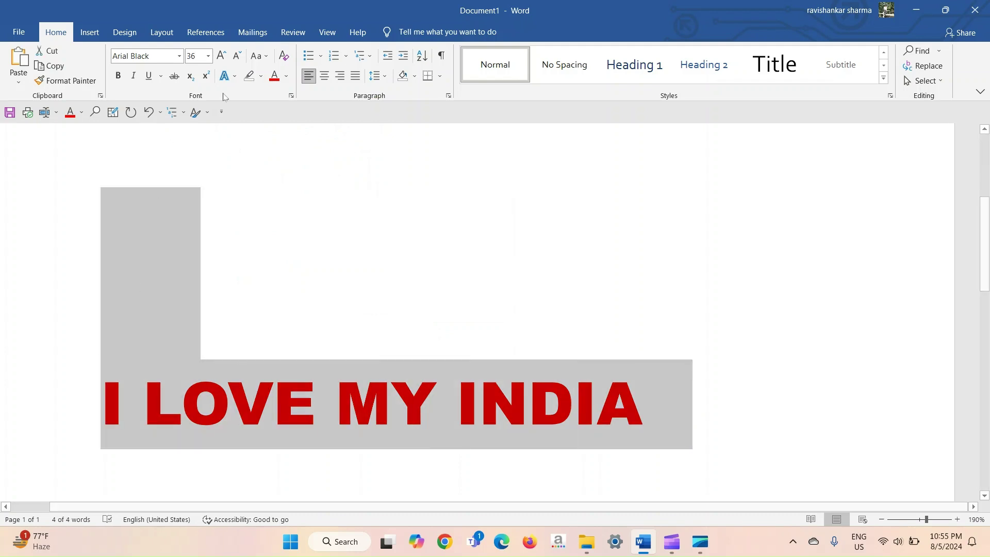
{"action": "left_click", "coordinate": [236, 77]}
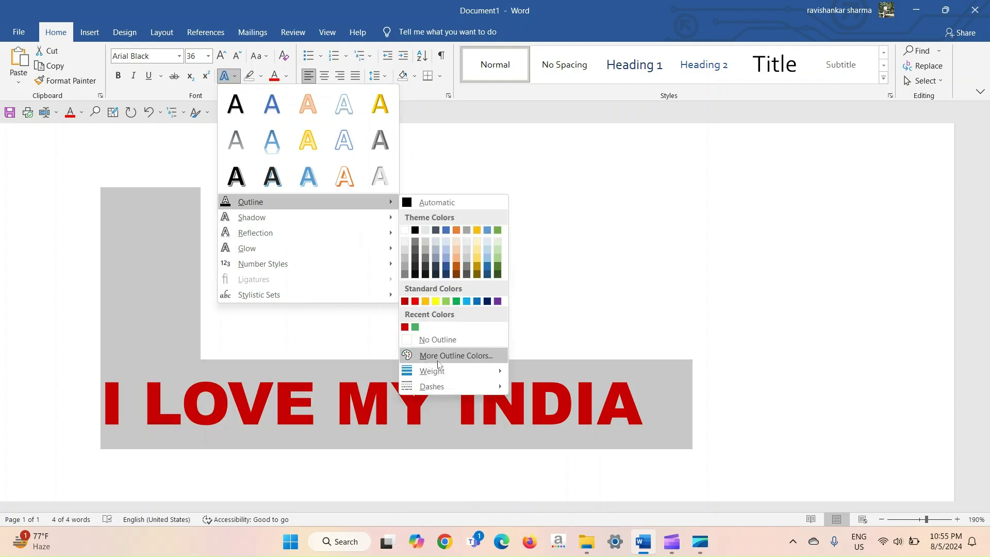
{"action": "mouse_move", "coordinate": [441, 369]}
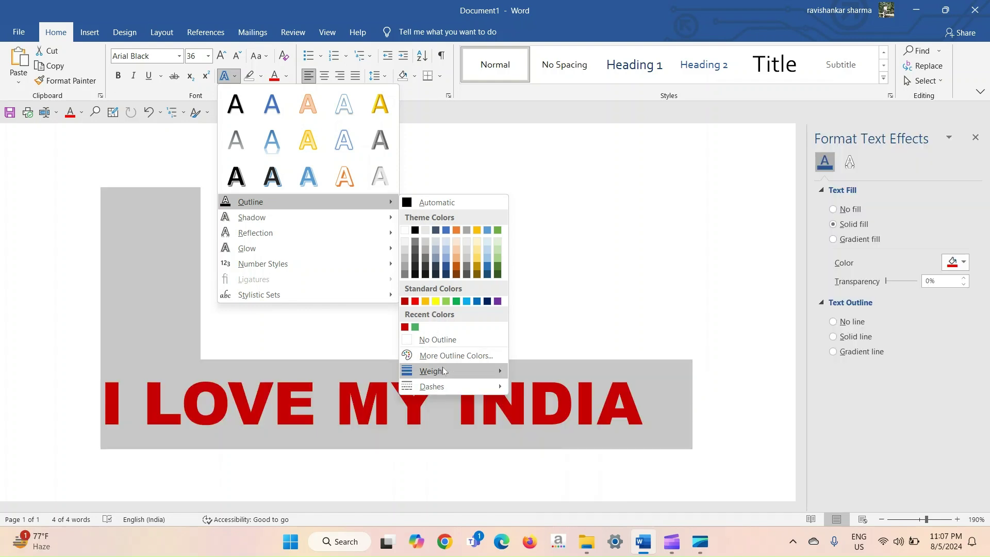
{"action": "mouse_move", "coordinate": [446, 383]}
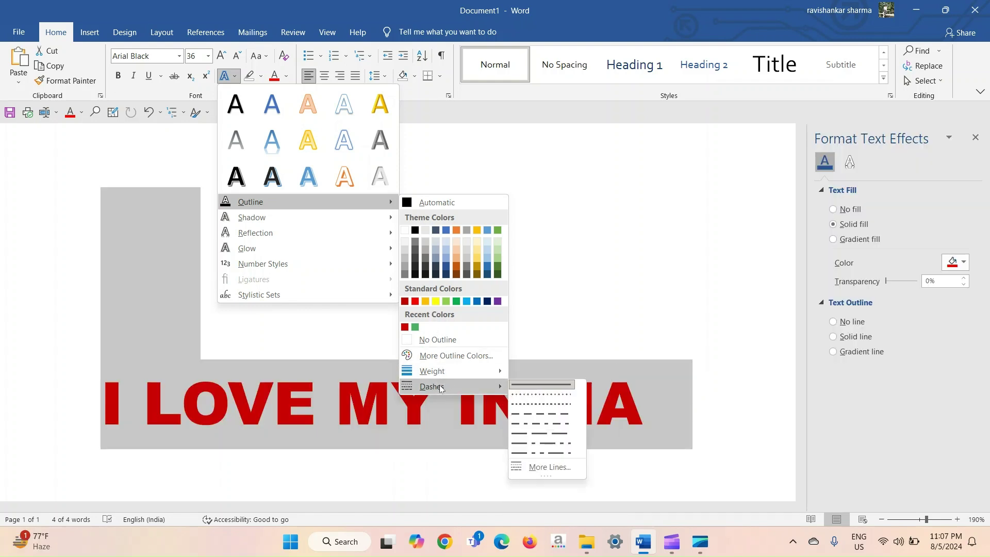
{"action": "mouse_move", "coordinate": [438, 371]}
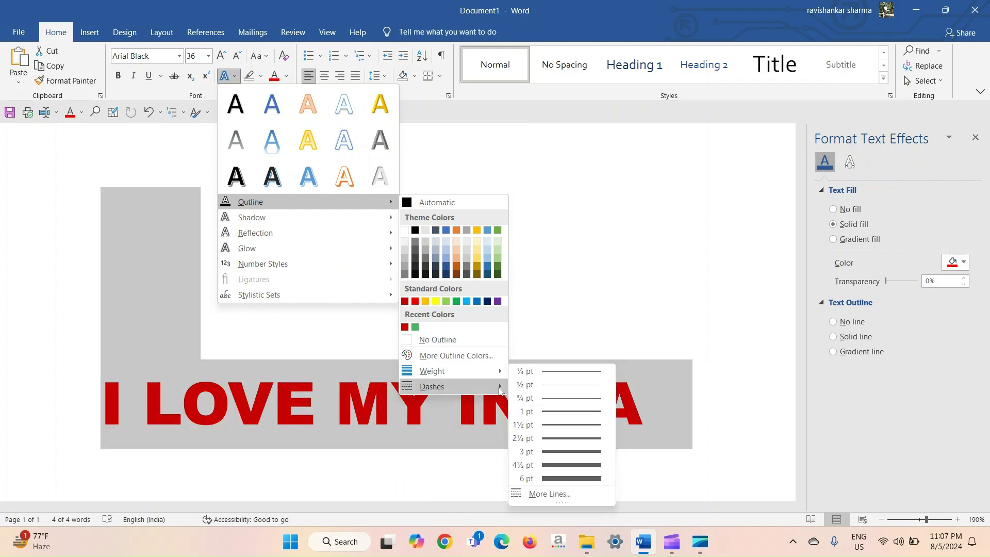
{"action": "mouse_move", "coordinate": [489, 387]}
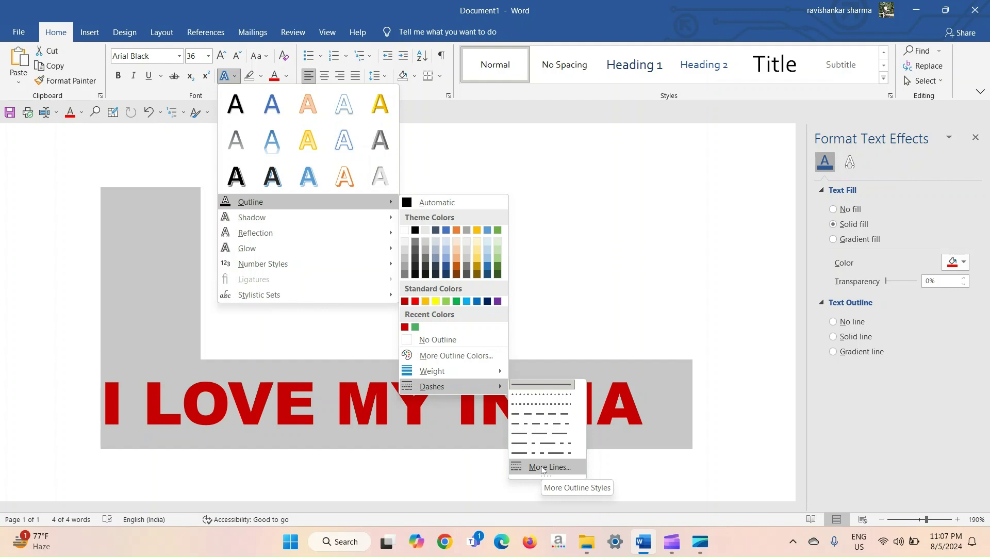
{"action": "left_click", "coordinate": [576, 332]}
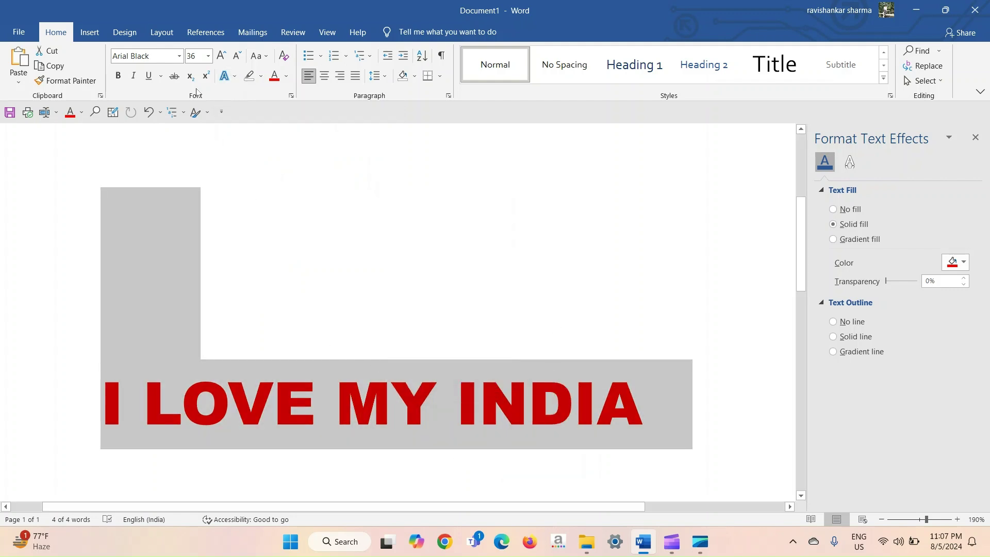
{"action": "left_click", "coordinate": [236, 80]}
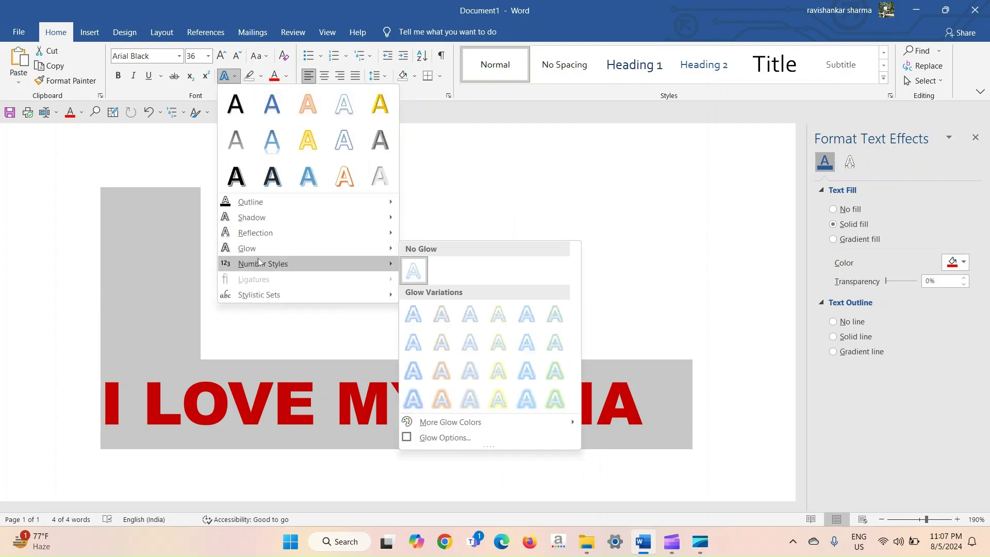
{"action": "mouse_move", "coordinate": [279, 200]}
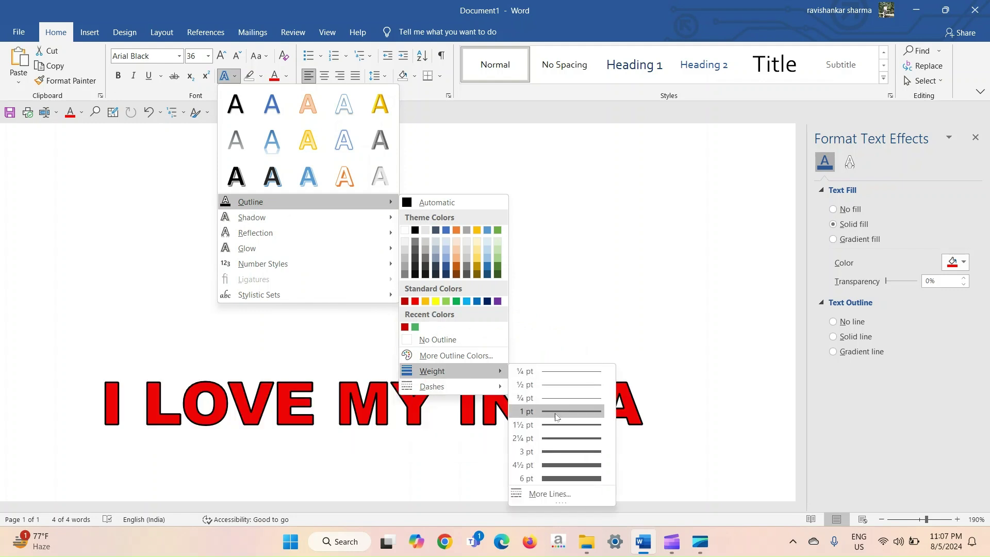
{"action": "left_click", "coordinate": [556, 411]}
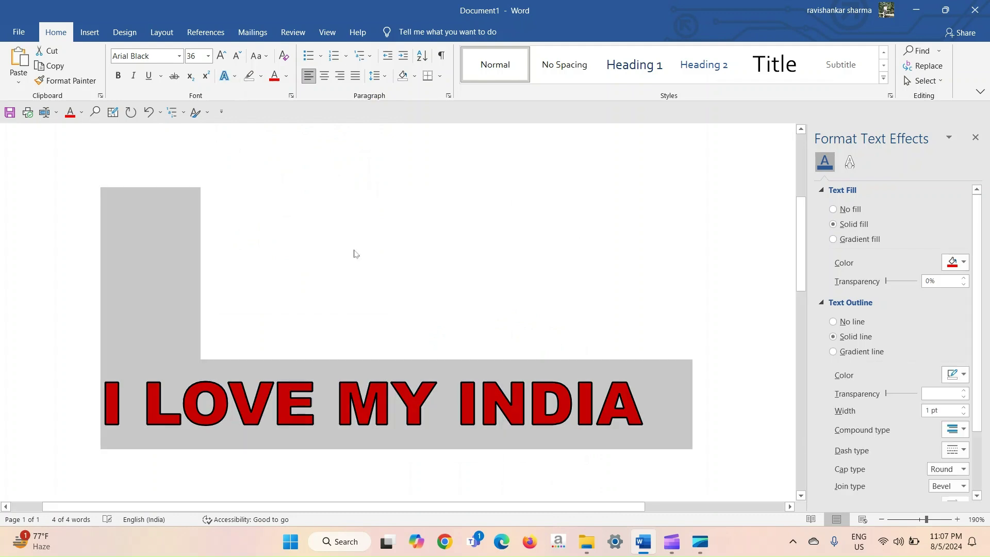
{"action": "left_click", "coordinate": [235, 77]}
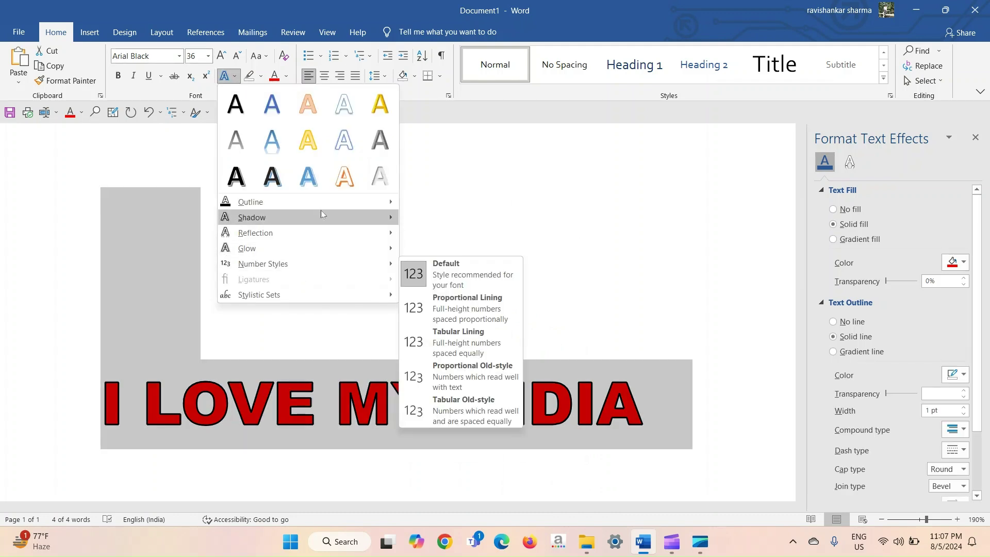
{"action": "mouse_move", "coordinate": [333, 204]}
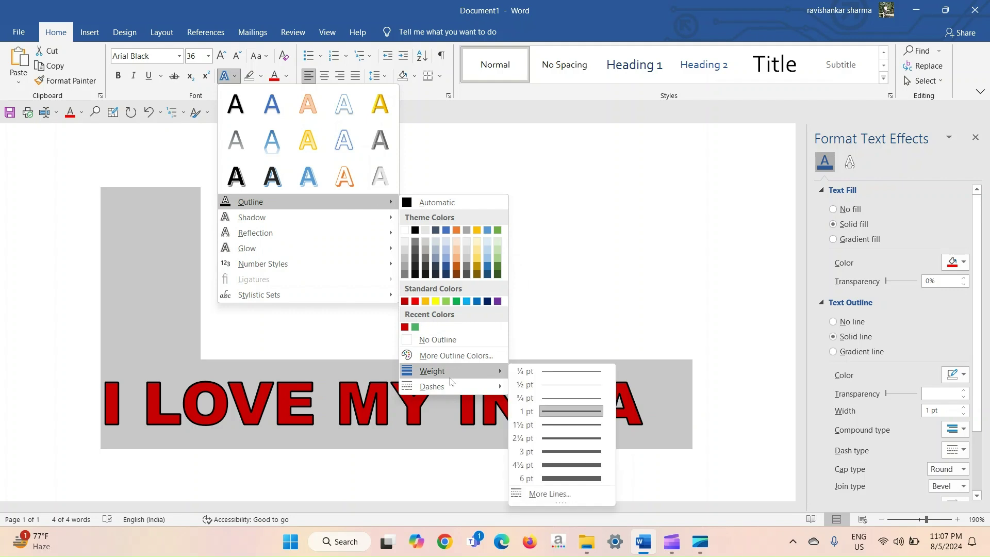
{"action": "mouse_move", "coordinate": [450, 382]}
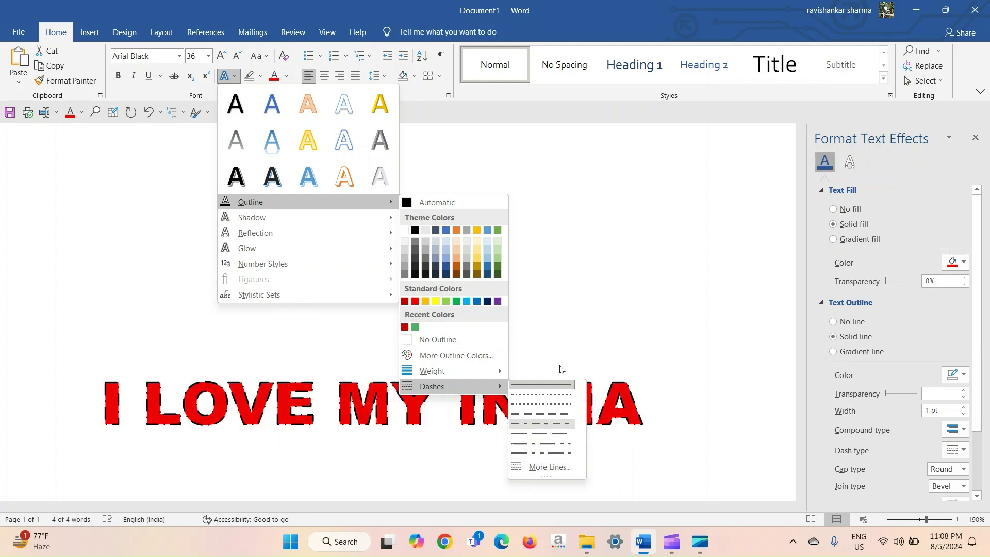
{"action": "left_click", "coordinate": [561, 320]}
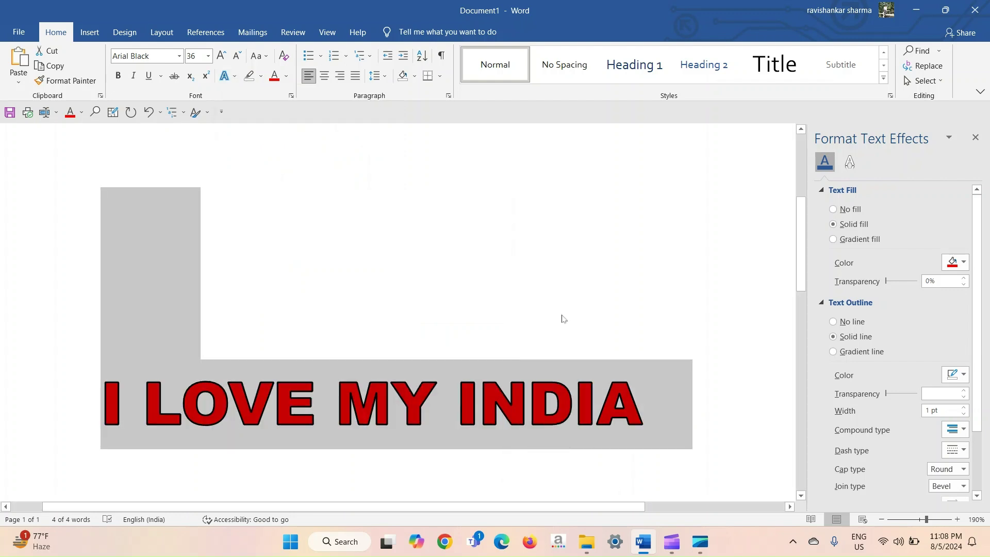
Apply the outer shadow "Offset: Center" to the selected text and deselect it
{"action": "left_click", "coordinate": [235, 77]}
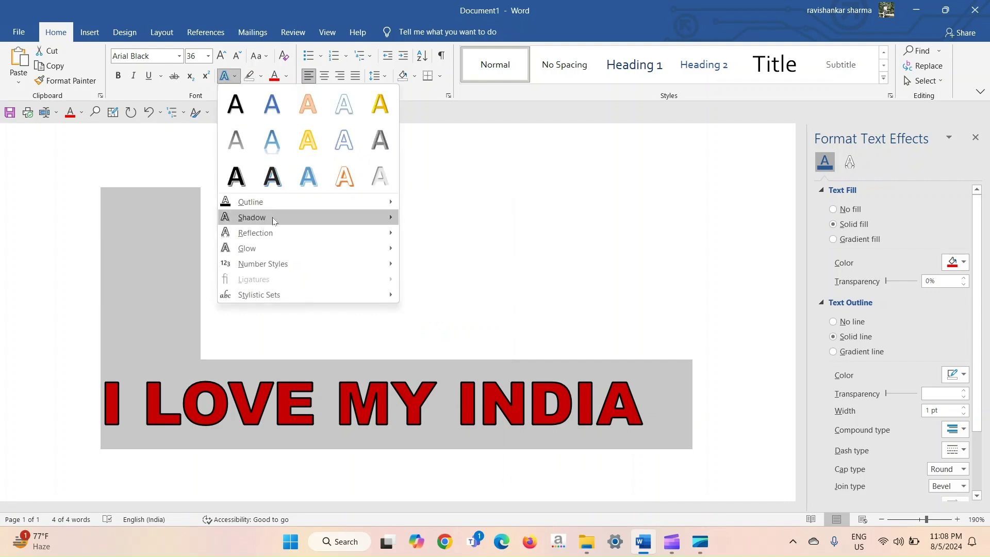
{"action": "mouse_move", "coordinate": [286, 206]}
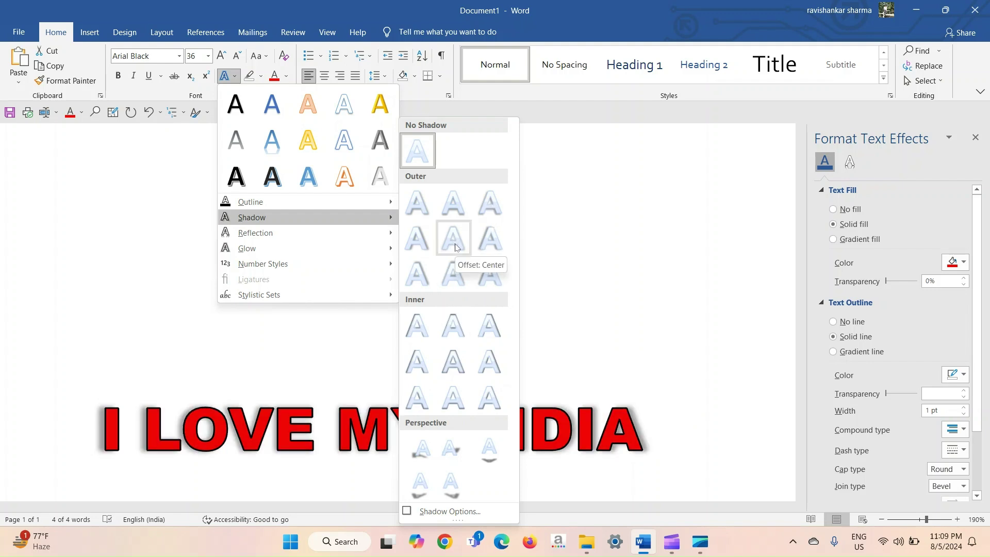
{"action": "left_click", "coordinate": [455, 248]}
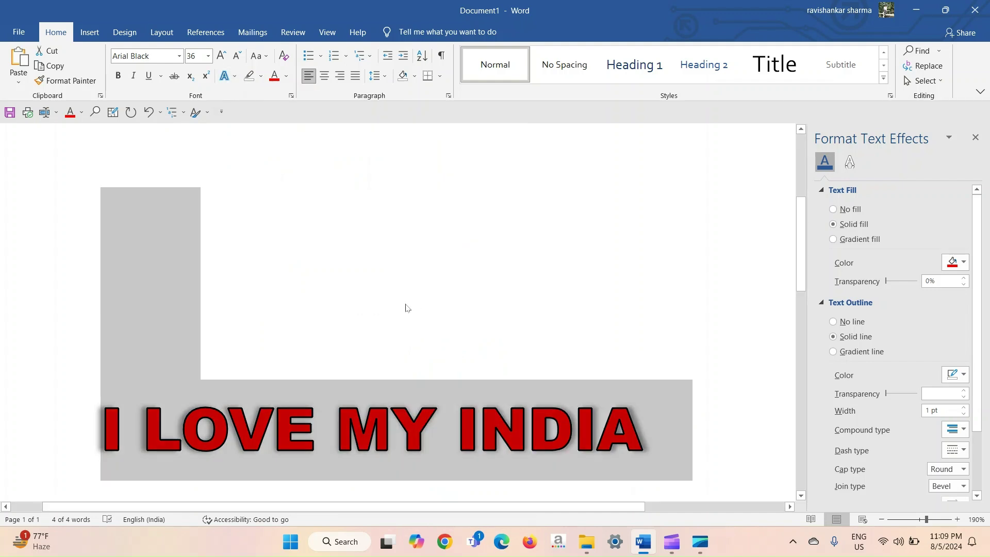
{"action": "left_click", "coordinate": [406, 308]}
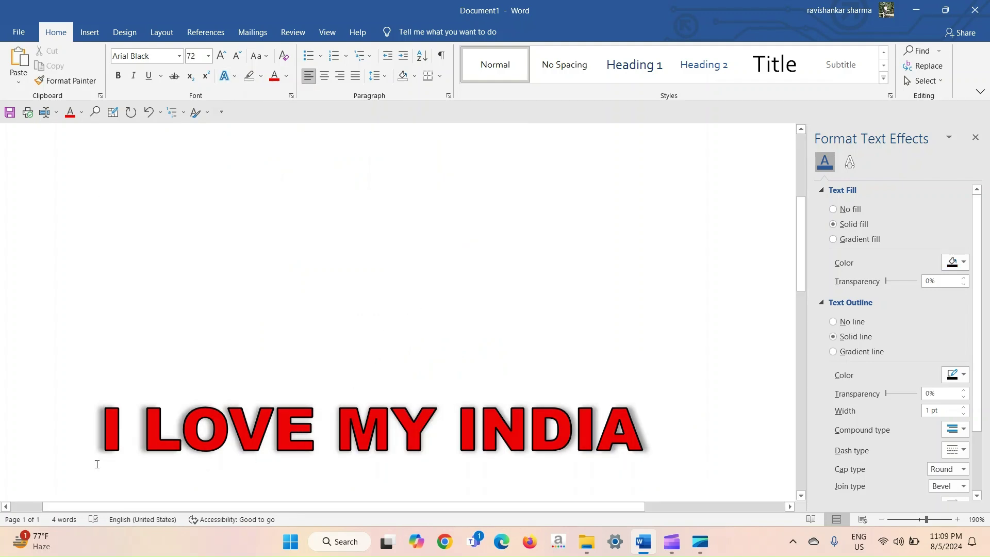
Open the shadow options and set the shadow transparency to 0% at the insertion point
{"action": "left_click", "coordinate": [239, 78]}
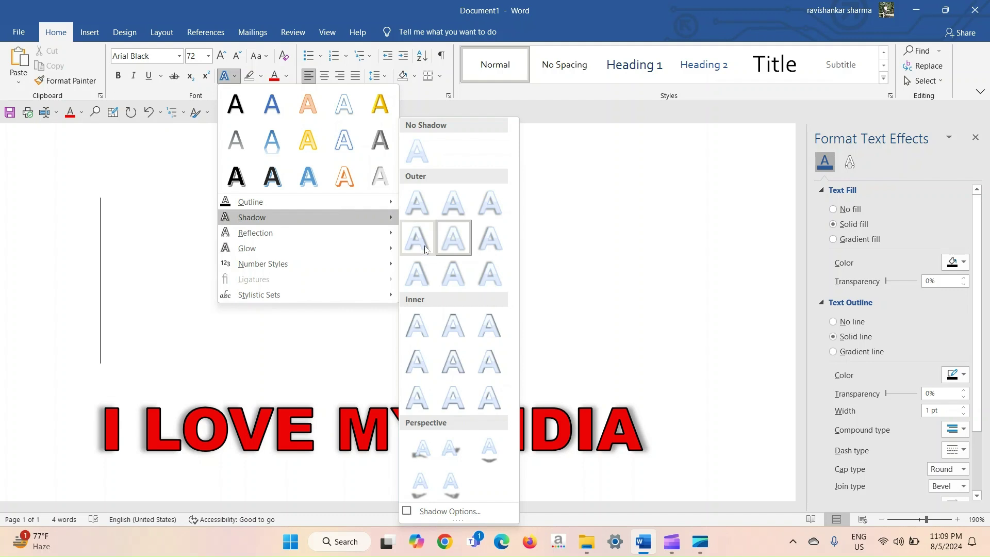
{"action": "left_click", "coordinate": [432, 512]}
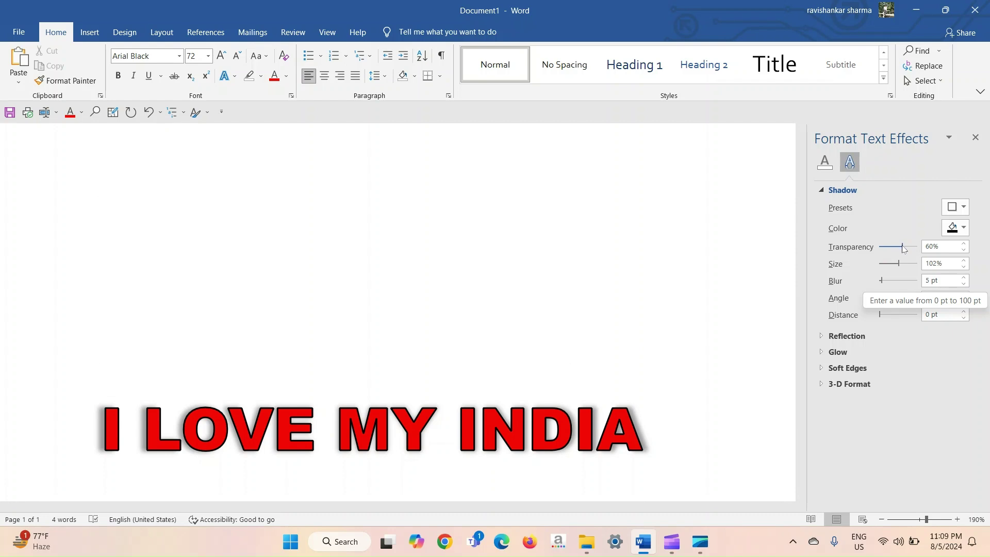
{"action": "left_click_drag", "start_coordinate": [903, 248], "coordinate": [879, 249]}
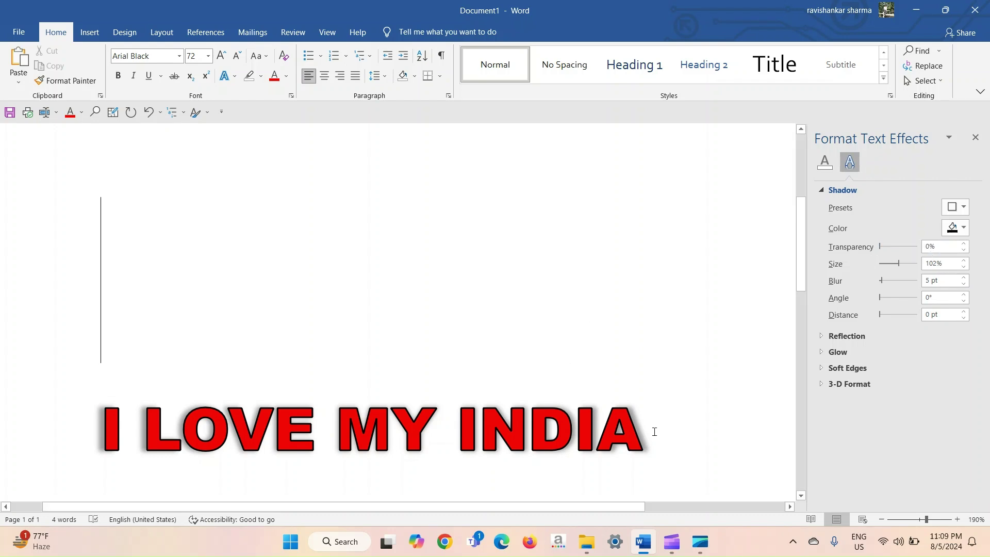
Select only the first letter "I" of the sentence and enlarge it to 170 pt
{"action": "left_click_drag", "start_coordinate": [654, 430], "coordinate": [132, 448]}
{"action": "left_click", "coordinate": [266, 330]}
{"action": "left_click", "coordinate": [132, 415]}
{"action": "left_click_drag", "start_coordinate": [107, 416], "coordinate": [103, 415]}
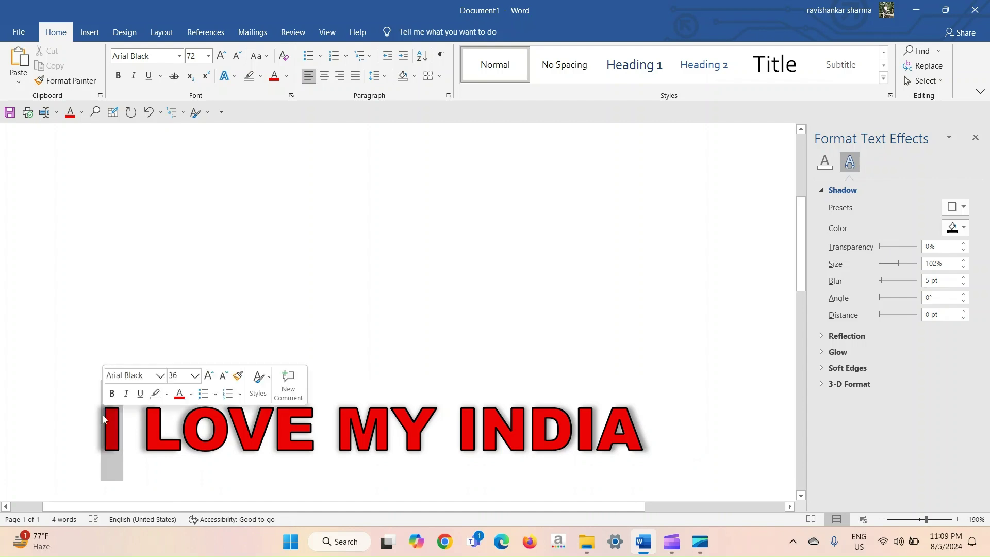
{"action": "key", "text": "ctrl+shift+period"}
{"action": "key", "text": "ctrl+shift+period"}
{"action": "key", "text": "ctrl+shift+period"}
{"action": "key", "text": "ctrl+shift+period"}
{"action": "key", "text": "ctrl+shift+period"}
{"action": "key", "text": "ctrl+shift+period"}
{"action": "key", "text": "ctrl+shift+period"}
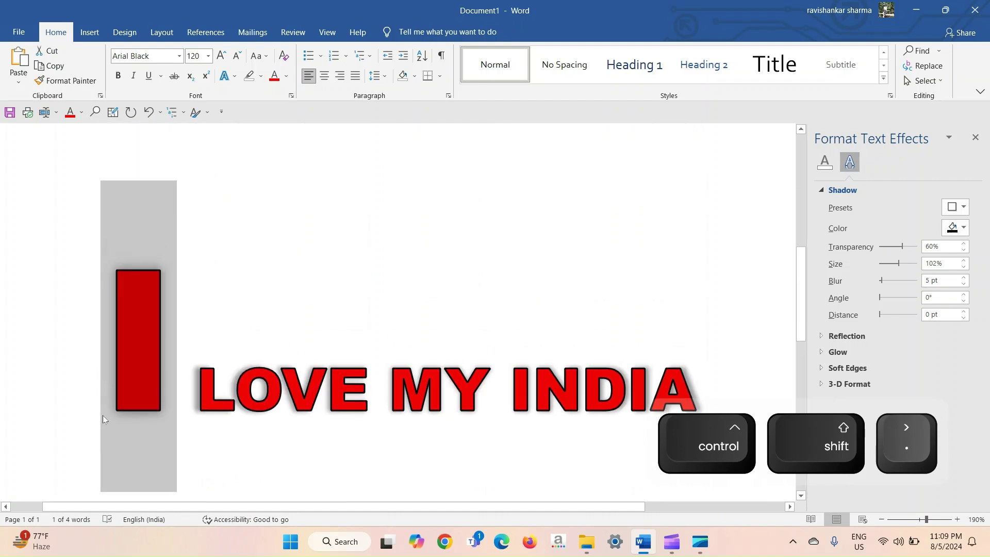
{"action": "key", "text": "ctrl+shift+period"}
{"action": "key", "text": "ctrl+shift+period"}
{"action": "key", "text": "ctrl+shift+period"}
{"action": "key", "text": "ctrl+shift+period"}
{"action": "key", "text": "ctrl+shift+period"}
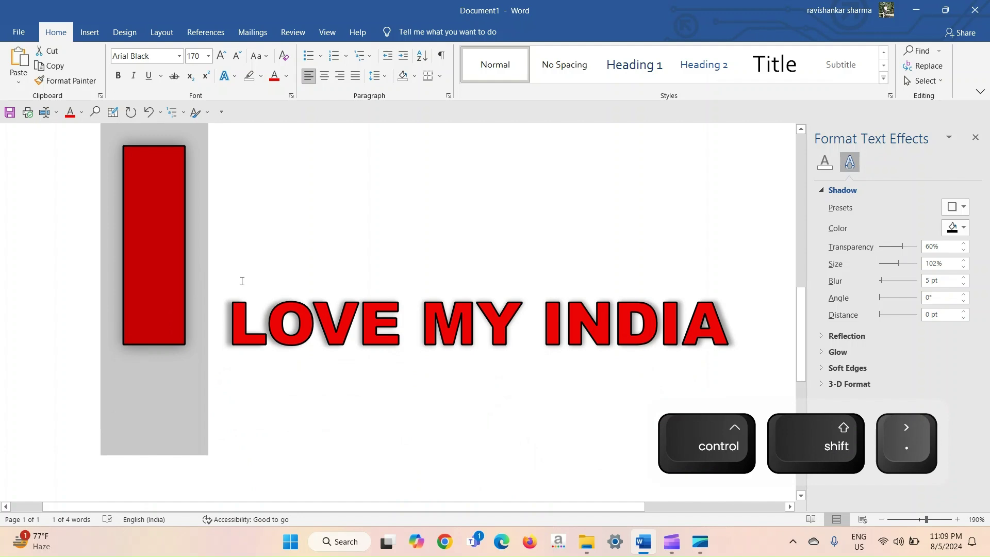
{"action": "left_click", "coordinate": [242, 281]}
Try to set the shadow color to green with the insertion point before "LOVE"
{"action": "scroll", "coordinate": [252, 250], "scroll_direction": "left", "scroll_amount": 2}
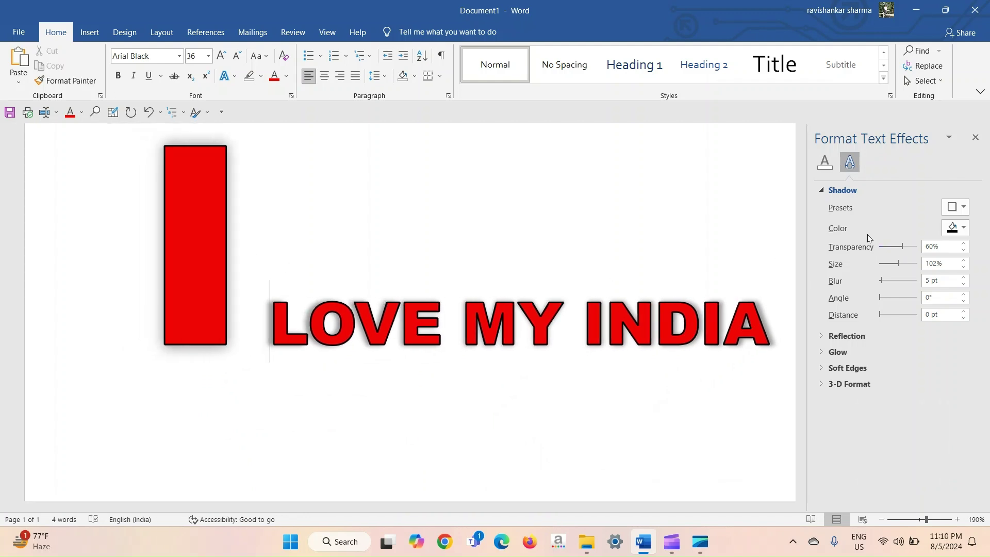
{"action": "left_click", "coordinate": [963, 230]}
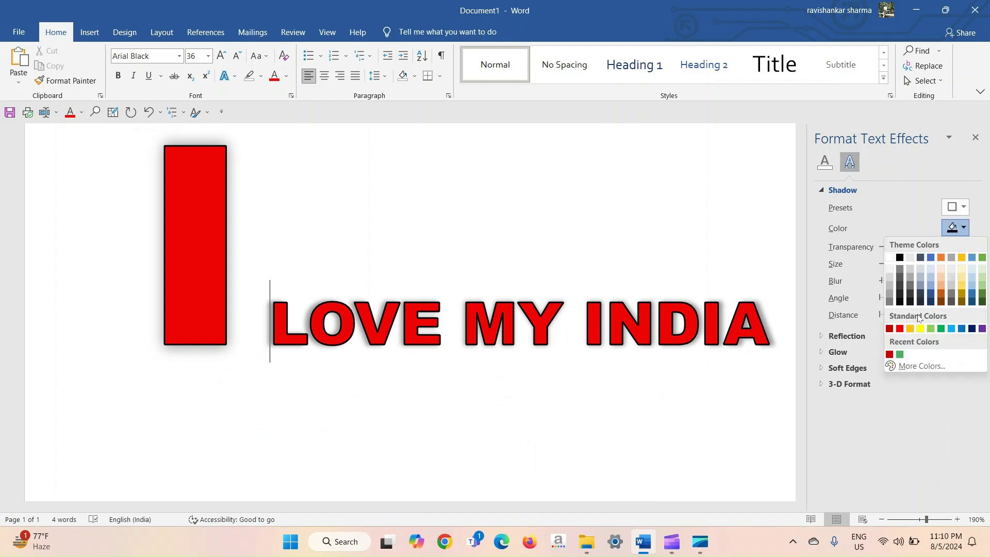
{"action": "left_click", "coordinate": [900, 354]}
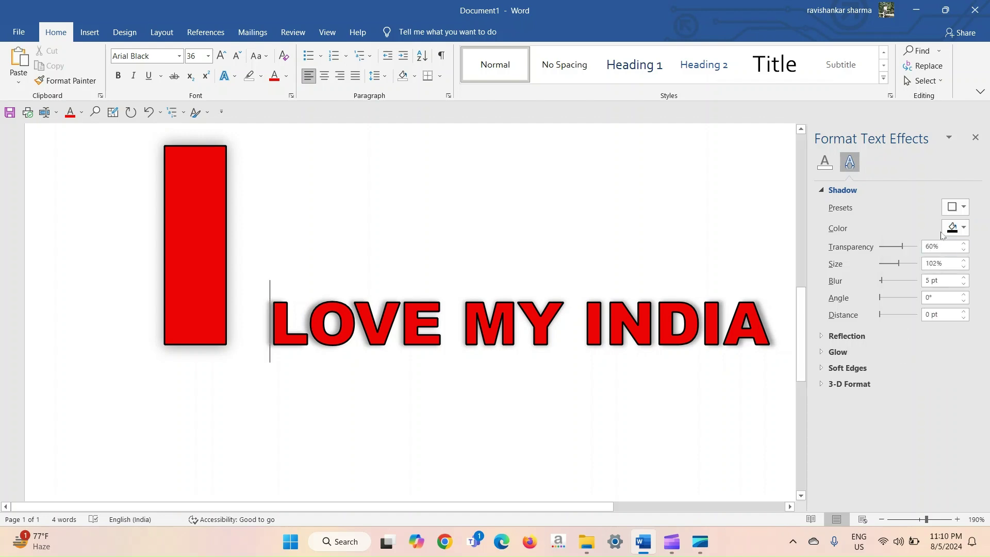
{"action": "left_click", "coordinate": [962, 232]}
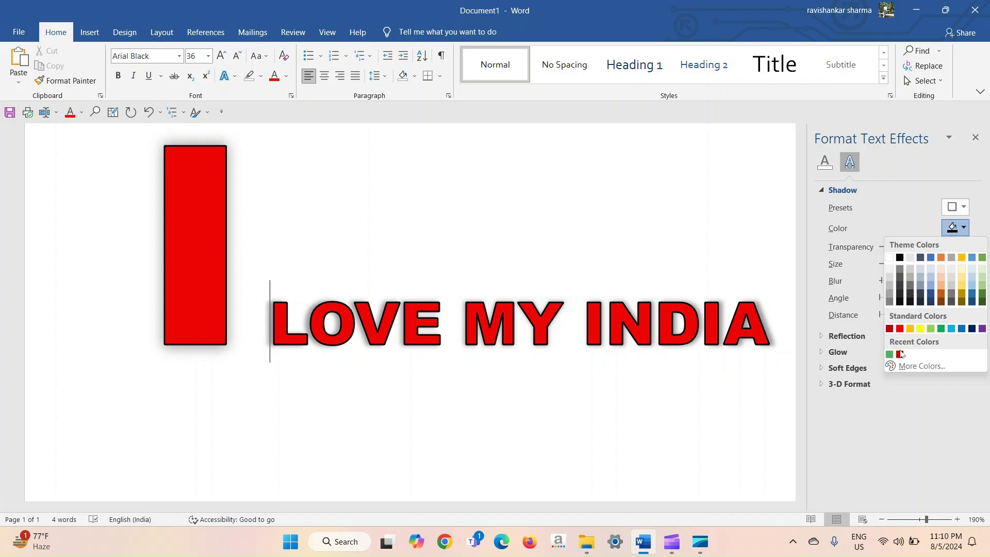
{"action": "left_click", "coordinate": [984, 263]}
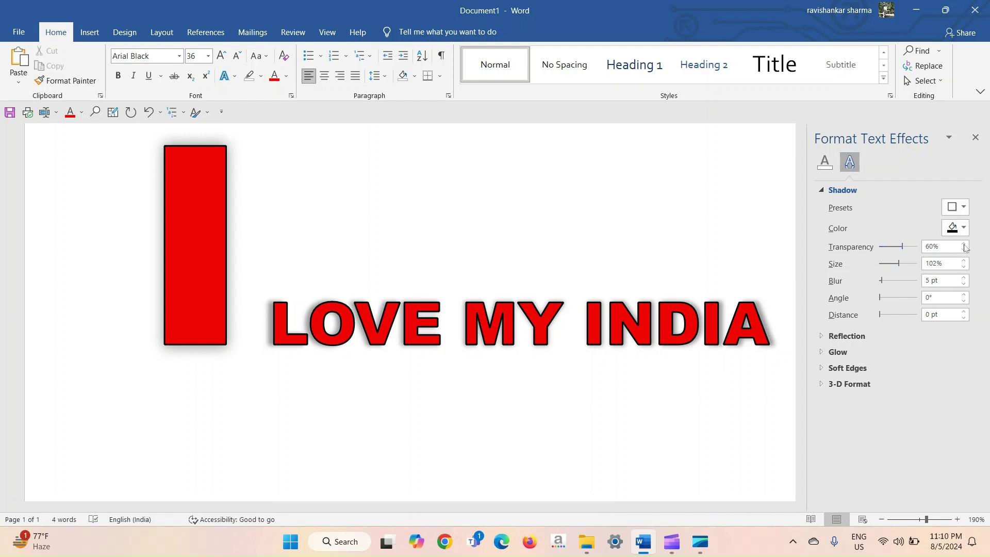
{"action": "left_click", "coordinate": [946, 244]}
{"action": "key", "text": "BackSpace"}
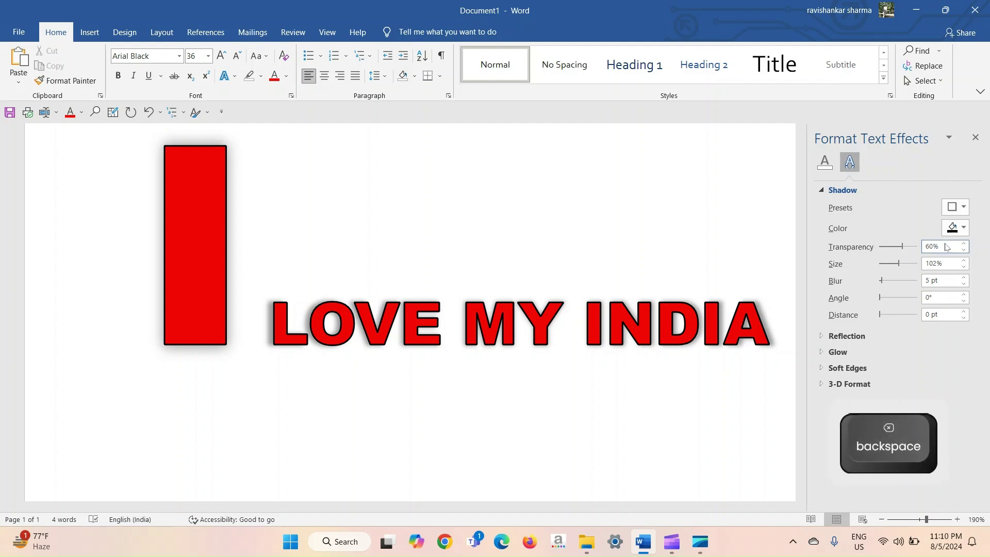
{"action": "type", "text": "100"}
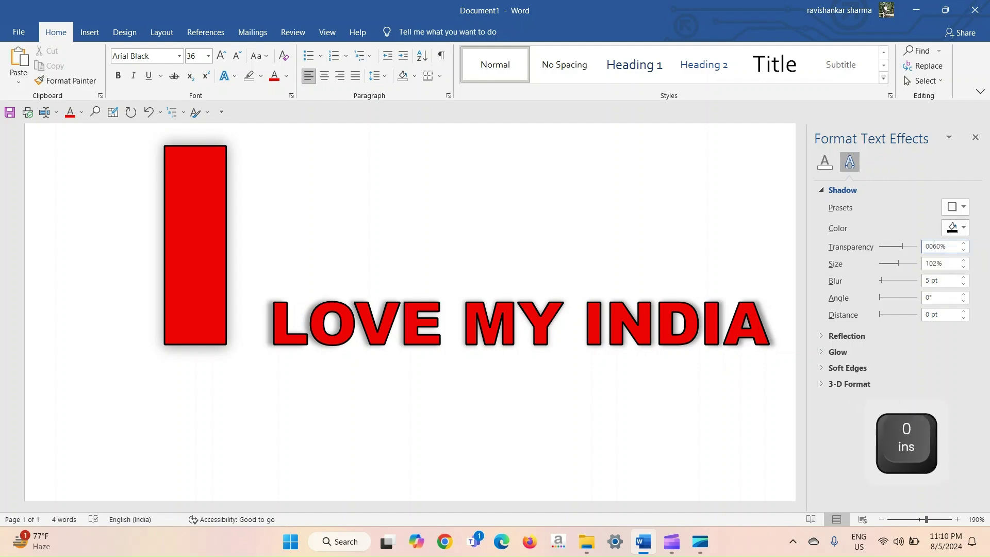
{"action": "key", "text": "Right"}
{"action": "key", "text": "BackSpace"}
{"action": "key", "text": "BackSpace"}
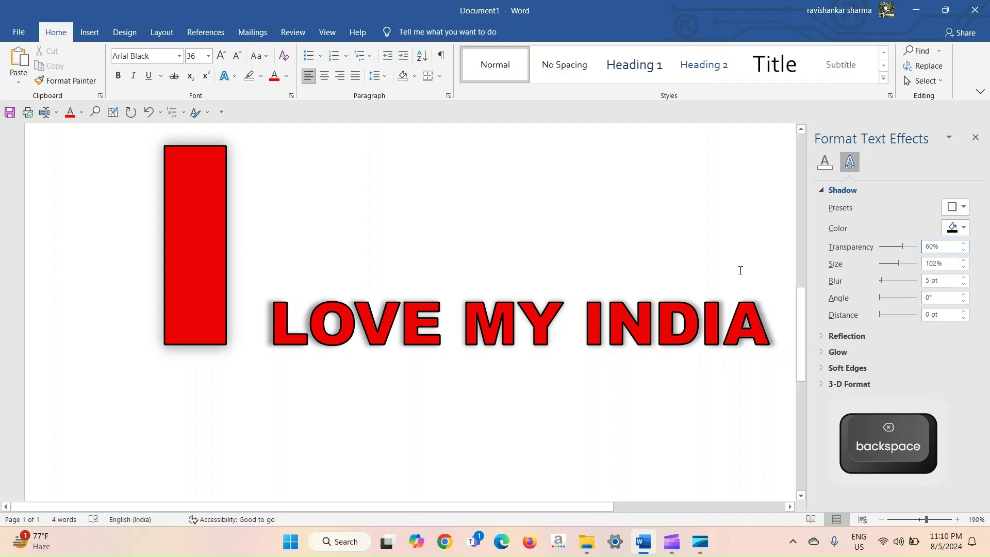
Set the shadow color of the large first letter "I" to the theme green and deselect it
{"action": "left_click_drag", "start_coordinate": [236, 239], "coordinate": [177, 229]}
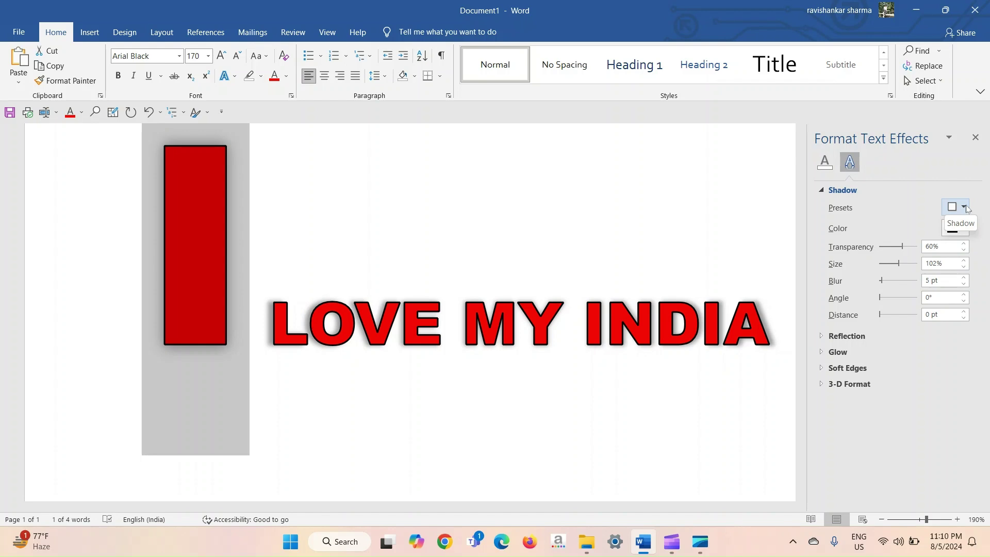
{"action": "left_click", "coordinate": [962, 228]}
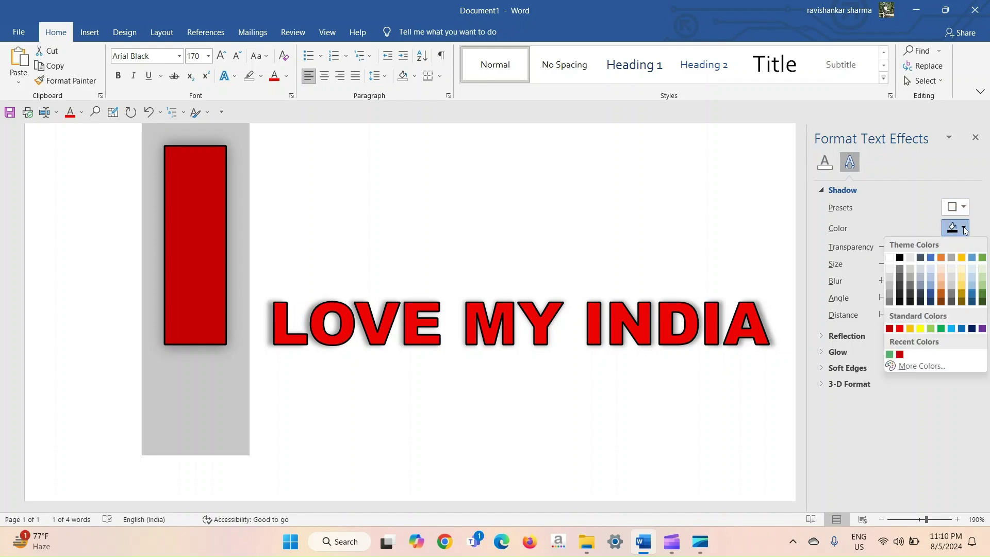
{"action": "left_click", "coordinate": [982, 257]}
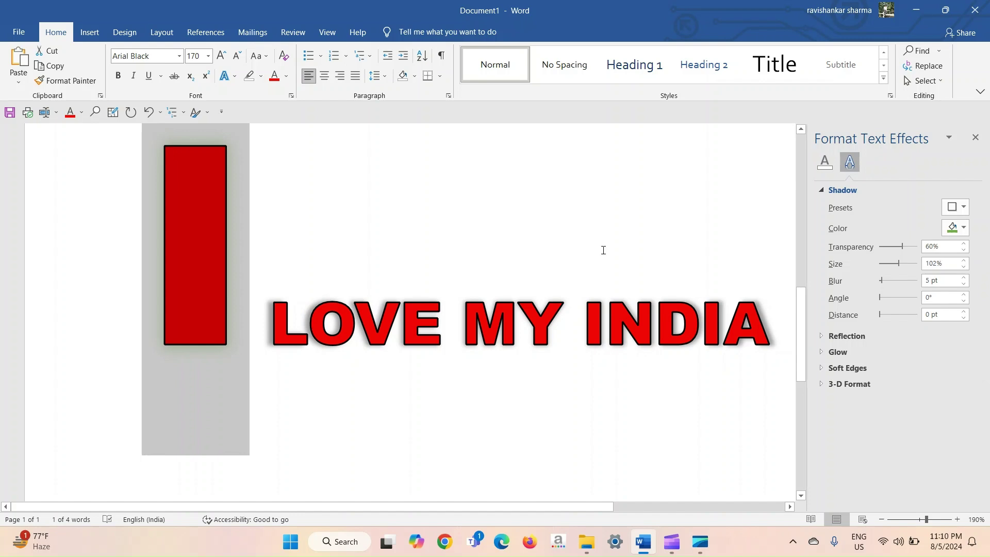
{"action": "left_click", "coordinate": [467, 226]}
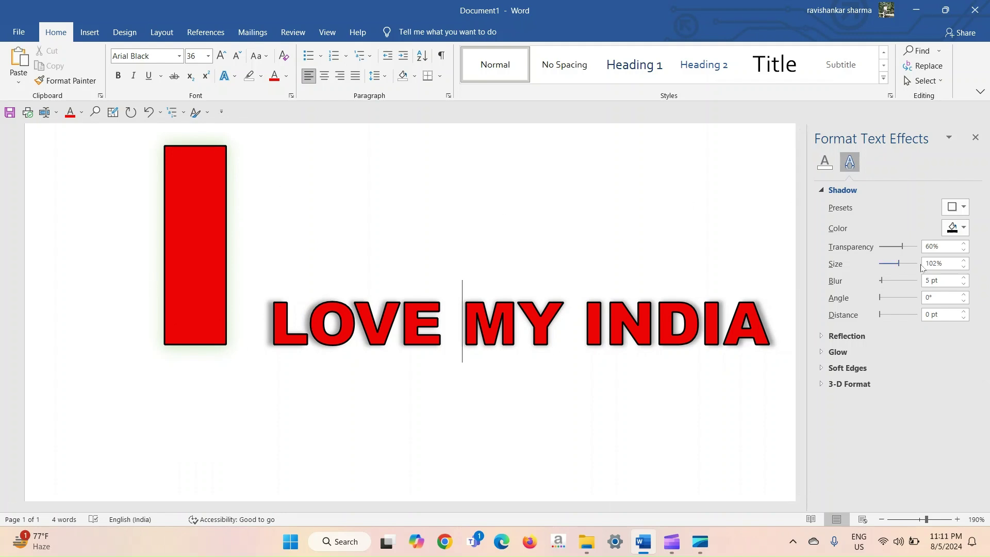
Select the large "I" with its trailing space and set its shadow transparency to 46%
{"action": "left_click_drag", "start_coordinate": [264, 287], "coordinate": [157, 282]}
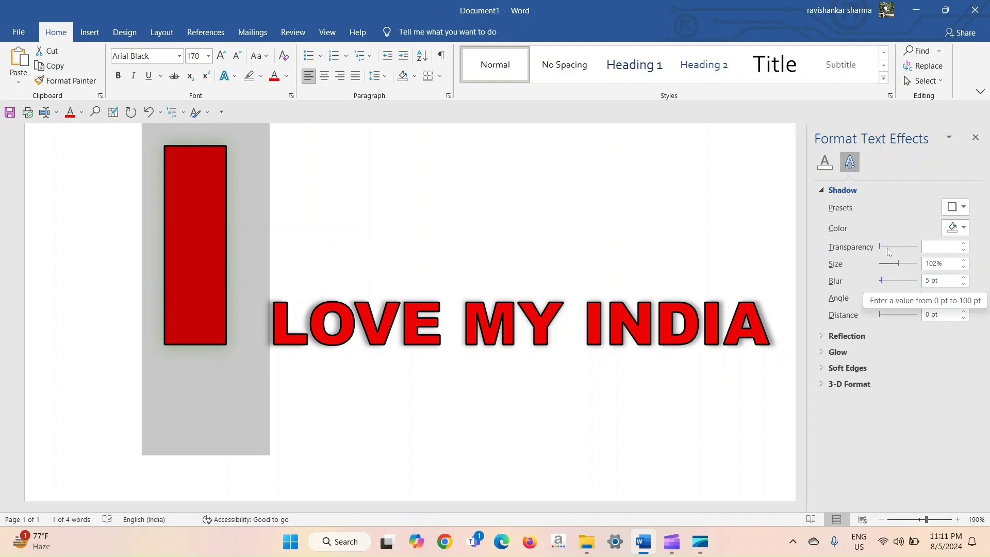
{"action": "left_click_drag", "start_coordinate": [881, 248], "coordinate": [917, 249]}
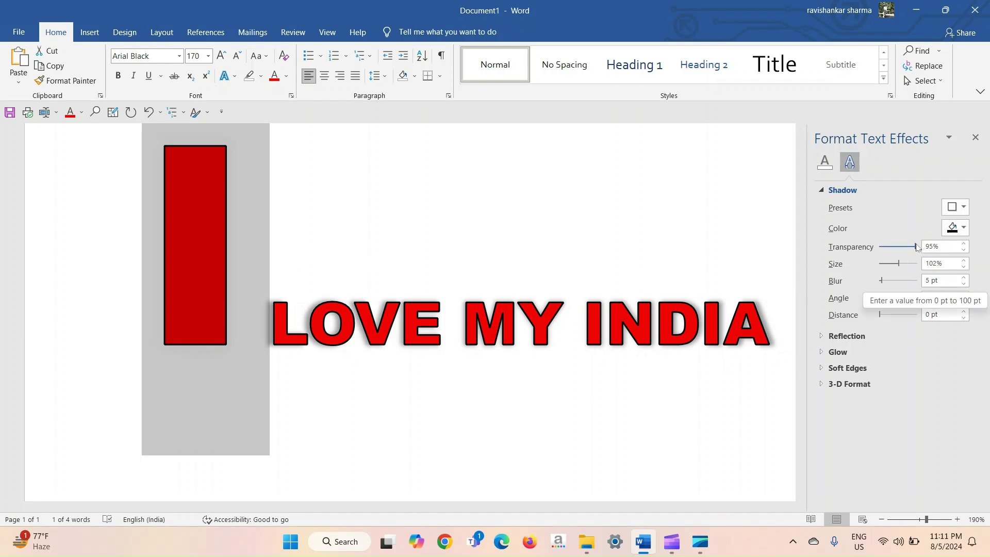
{"action": "mouse_move", "coordinate": [917, 248]}
{"action": "left_mouse_down"}
{"action": "mouse_move", "coordinate": [875, 252]}
{"action": "mouse_move", "coordinate": [898, 249]}
{"action": "left_mouse_up"}
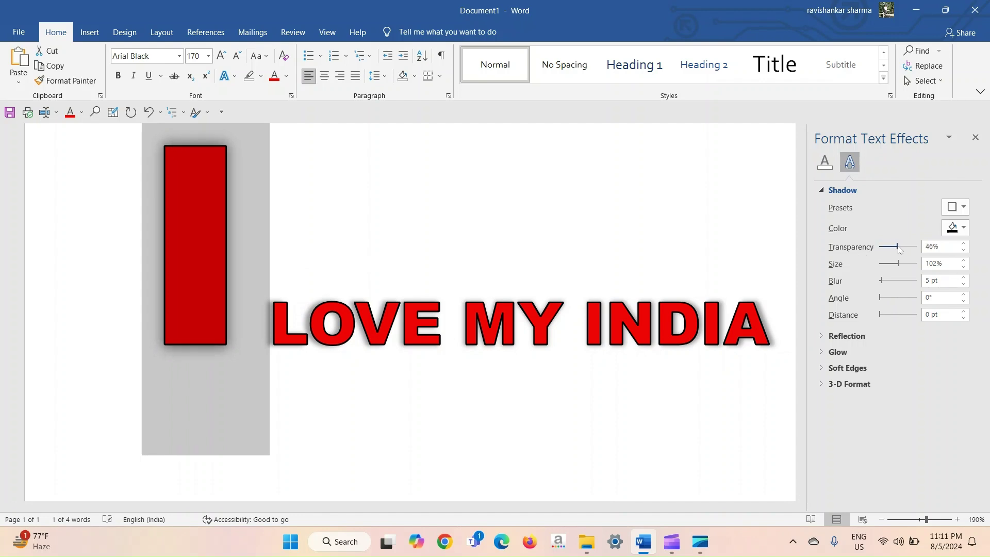
Place the insertion point inside the word "LOVE" and raise its shadow transparency to 82%
{"action": "left_click", "coordinate": [377, 257]}
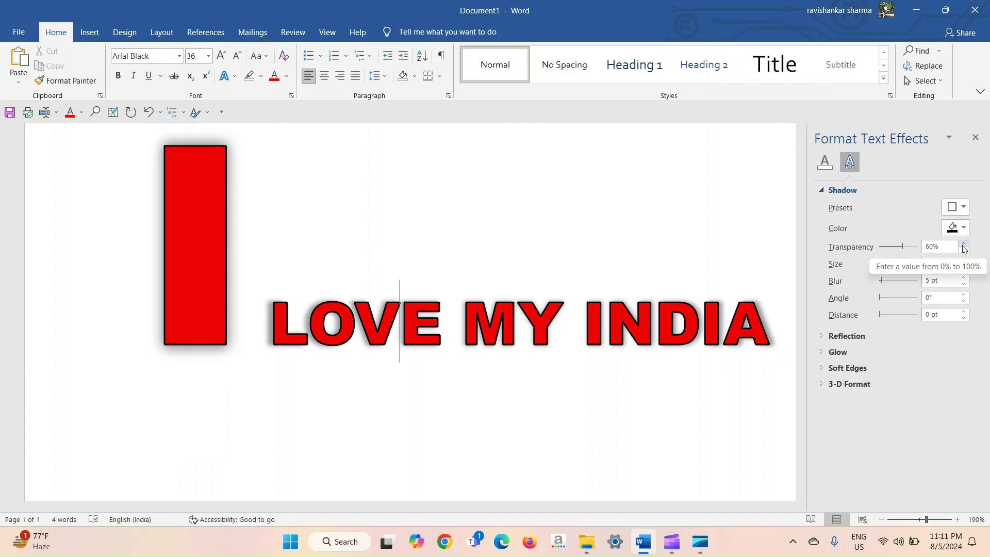
{"action": "left_click", "coordinate": [962, 244]}
{"action": "left_click", "coordinate": [963, 244]}
{"action": "left_click", "coordinate": [963, 245]}
{"action": "left_click", "coordinate": [963, 244]}
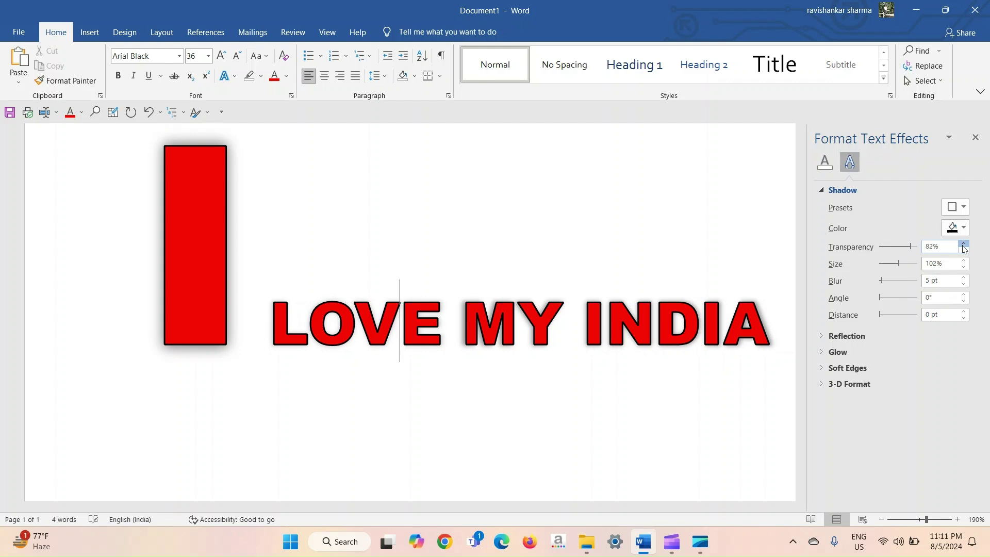
Select the large "I", raise its shadow transparency to 73% and deselect it
{"action": "left_click", "coordinate": [196, 265]}
{"action": "double_click", "coordinate": [195, 265]}
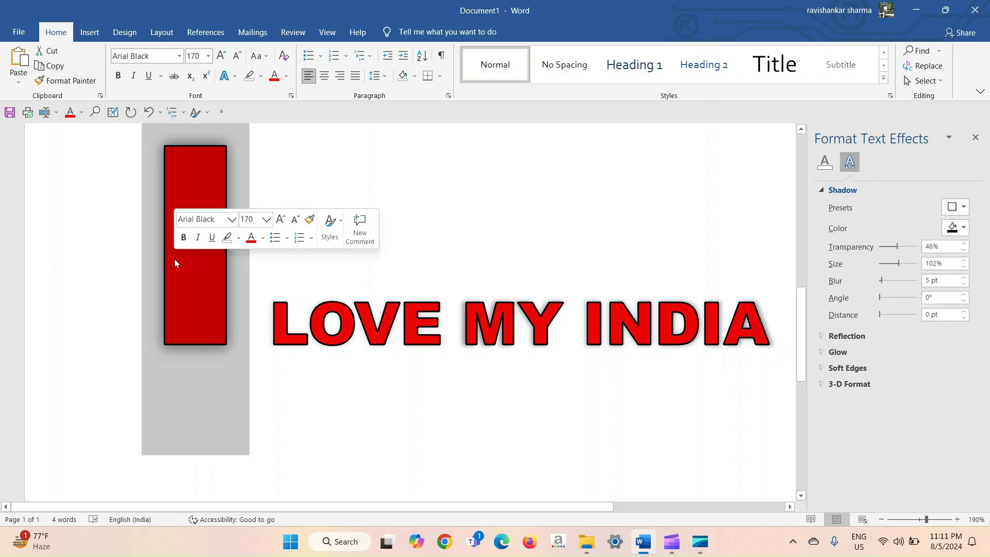
{"action": "left_click", "coordinate": [963, 244]}
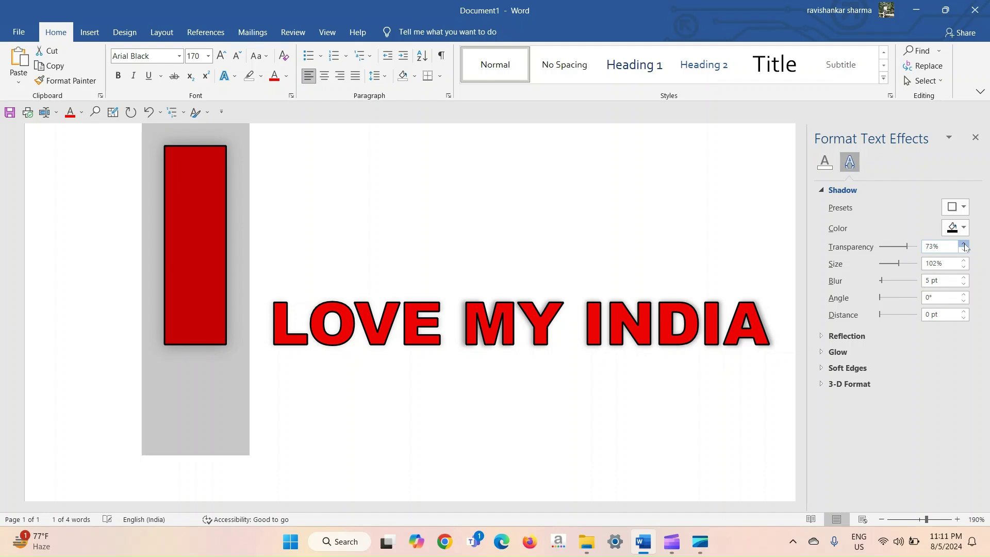
{"action": "left_click", "coordinate": [429, 247]}
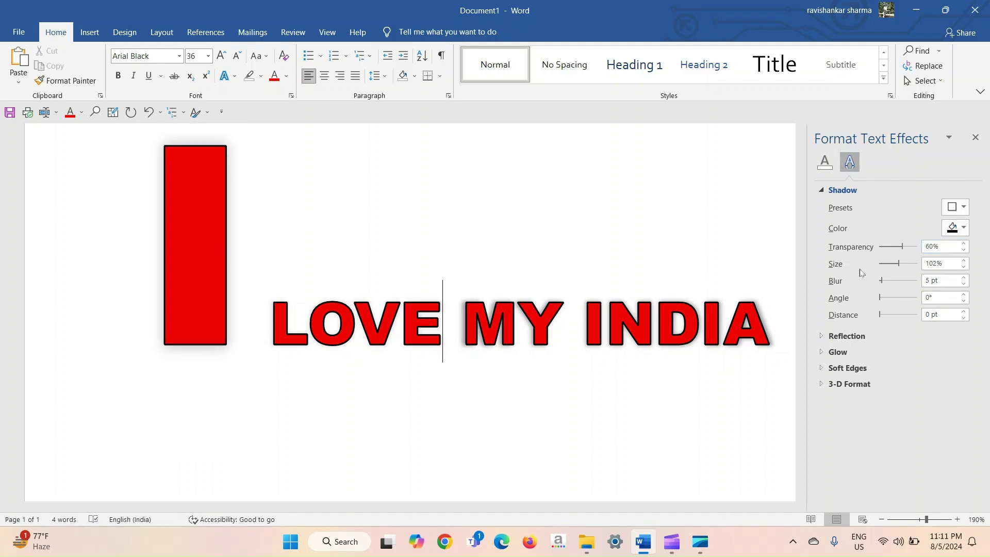
Select the large "I" again, lower its shadow transparency to 0% and deselect it
{"action": "double_click", "coordinate": [153, 243]}
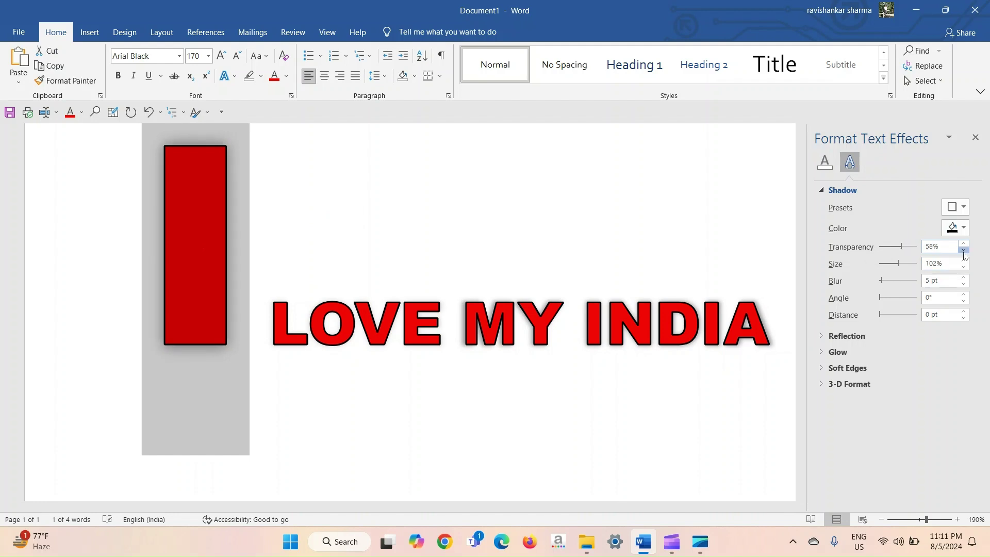
{"action": "left_click", "coordinate": [963, 251]}
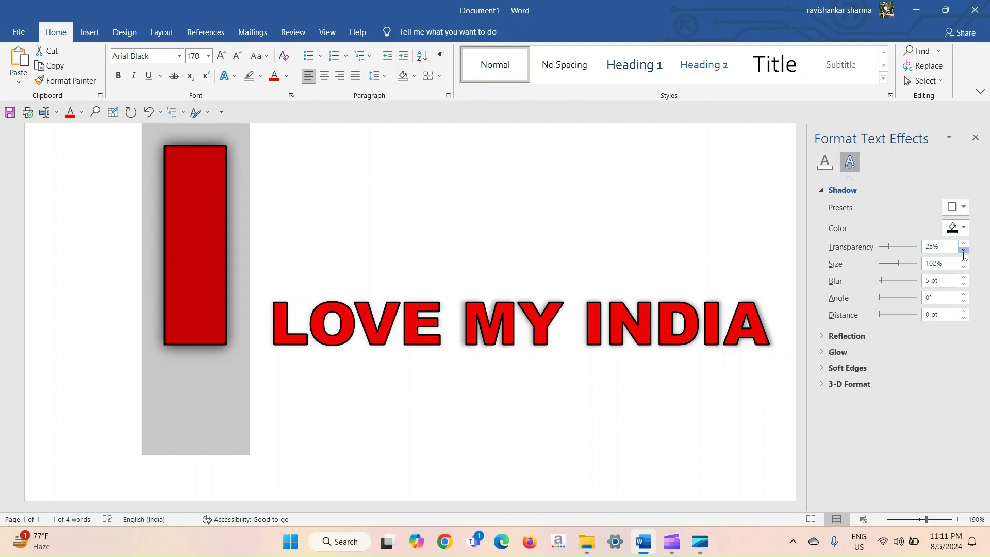
{"action": "left_click", "coordinate": [963, 251]}
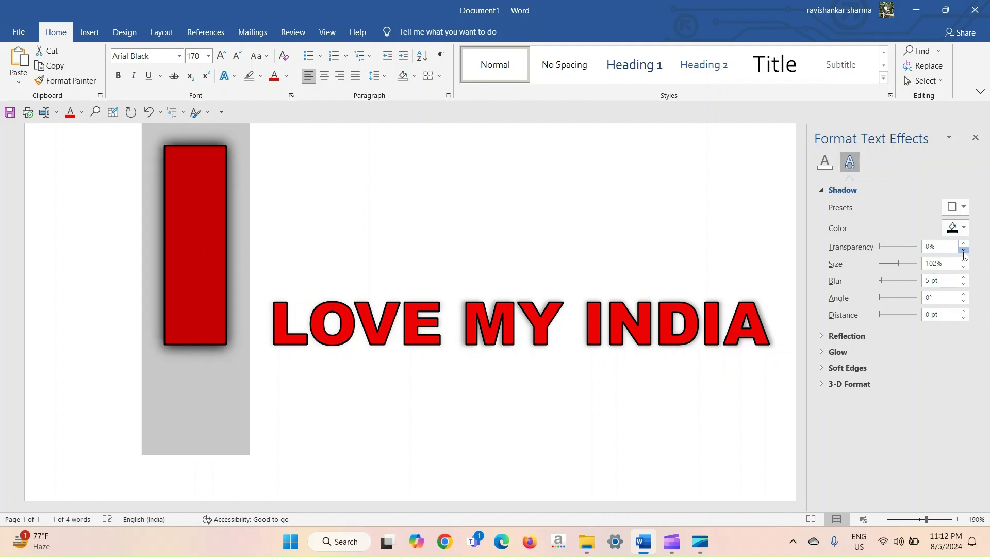
{"action": "left_click", "coordinate": [295, 211]}
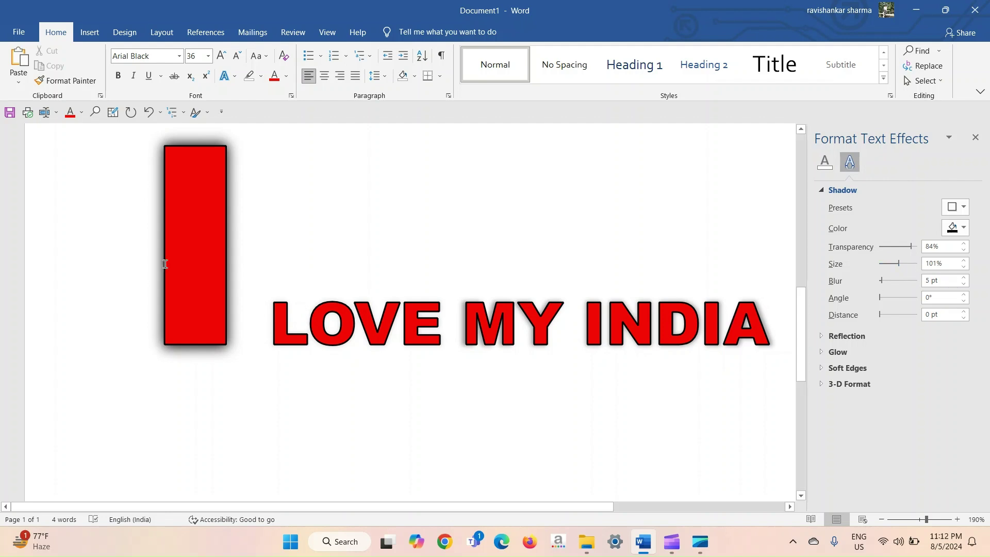
Select the large "I" and increase its shadow size to 130%
{"action": "left_click_drag", "start_coordinate": [234, 274], "coordinate": [197, 276]}
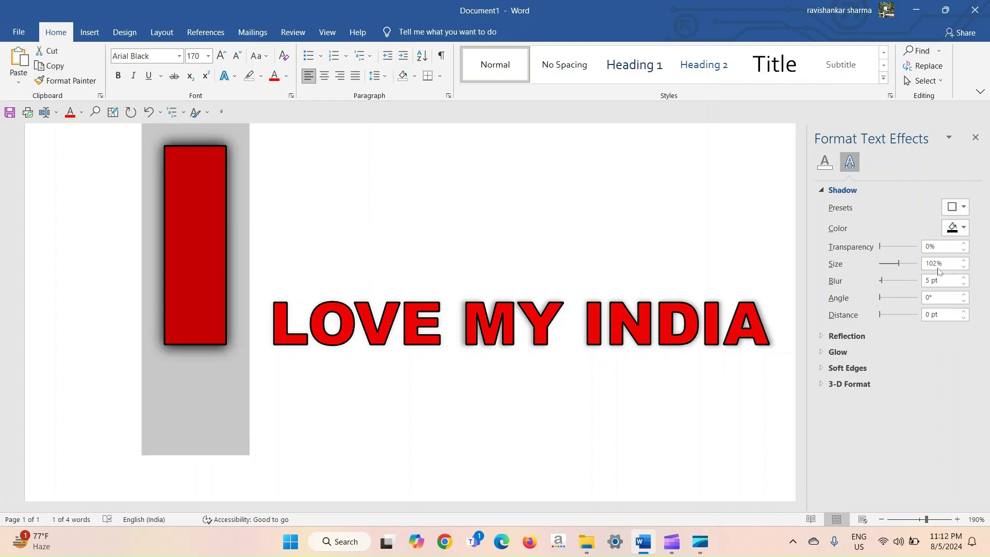
{"action": "left_click", "coordinate": [964, 262]}
{"action": "left_click", "coordinate": [964, 262]}
{"action": "left_click", "coordinate": [964, 262]}
{"action": "left_click", "coordinate": [964, 262]}
{"action": "left_click", "coordinate": [964, 262]}
{"action": "left_click", "coordinate": [964, 261]}
{"action": "left_click", "coordinate": [964, 262]}
{"action": "left_click", "coordinate": [964, 262]}
{"action": "left_click", "coordinate": [964, 262]}
{"action": "left_click", "coordinate": [963, 262]}
{"action": "left_click", "coordinate": [964, 262]}
{"action": "left_click", "coordinate": [964, 261]}
{"action": "left_click", "coordinate": [964, 262]}
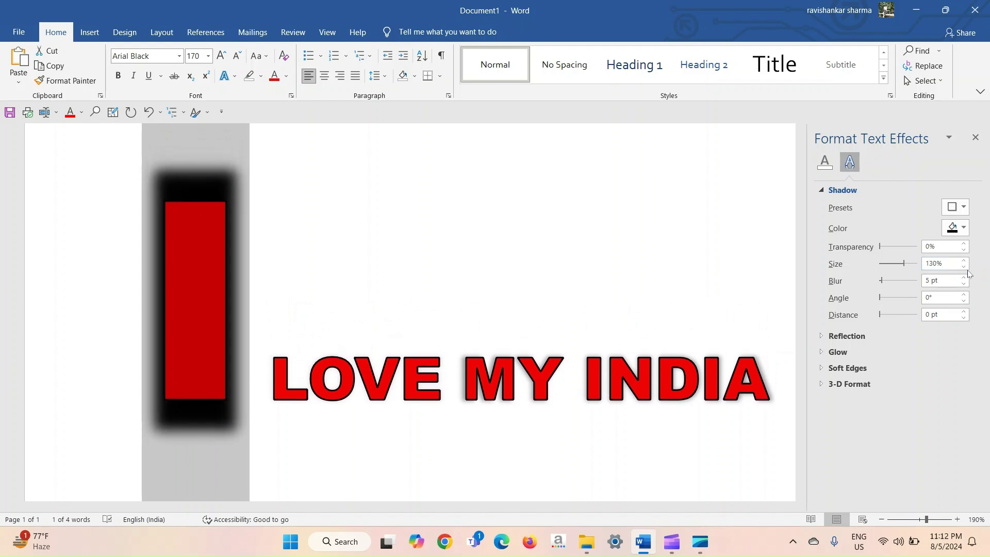
Reduce the shadow size of the selected "I" to 102%
{"action": "left_click", "coordinate": [963, 267]}
{"action": "left_click", "coordinate": [963, 267]}
{"action": "left_click", "coordinate": [963, 267]}
{"action": "left_click", "coordinate": [963, 267]}
{"action": "left_click", "coordinate": [963, 267]}
{"action": "left_click", "coordinate": [964, 266]}
{"action": "left_click", "coordinate": [964, 267]}
{"action": "left_click", "coordinate": [963, 267]}
{"action": "left_click", "coordinate": [964, 267]}
{"action": "left_click", "coordinate": [963, 267]}
{"action": "left_click", "coordinate": [963, 267]}
{"action": "left_click", "coordinate": [964, 267]}
{"action": "left_click", "coordinate": [963, 267]}
{"action": "left_click", "coordinate": [963, 267]}
{"action": "left_click", "coordinate": [963, 267]}
{"action": "left_click", "coordinate": [963, 267]}
{"action": "left_click", "coordinate": [963, 267]}
{"action": "left_click", "coordinate": [963, 267]}
{"action": "left_click", "coordinate": [963, 267]}
{"action": "left_click", "coordinate": [963, 267]}
{"action": "left_click", "coordinate": [963, 267]}
{"action": "left_click", "coordinate": [963, 267]}
{"action": "left_click", "coordinate": [964, 267]}
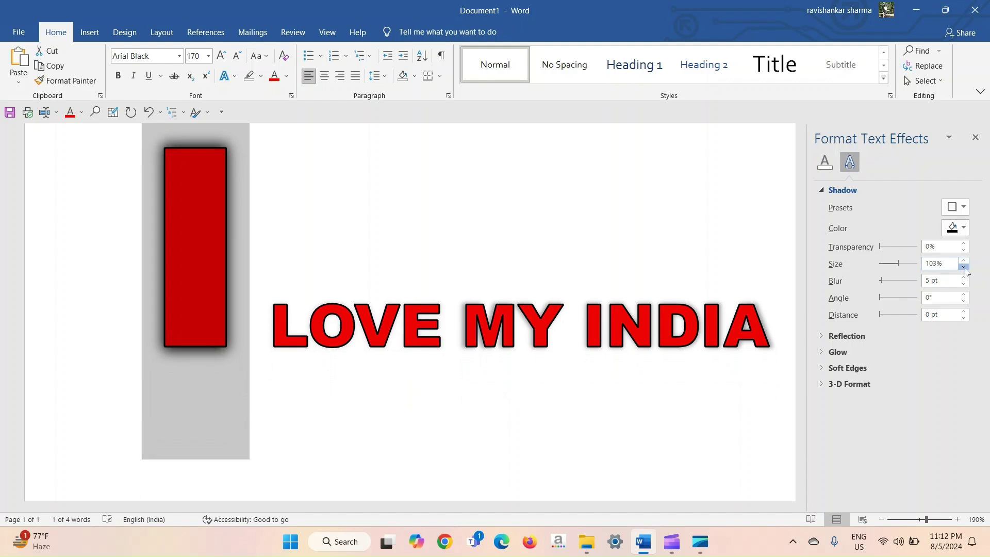
{"action": "left_click", "coordinate": [964, 267]}
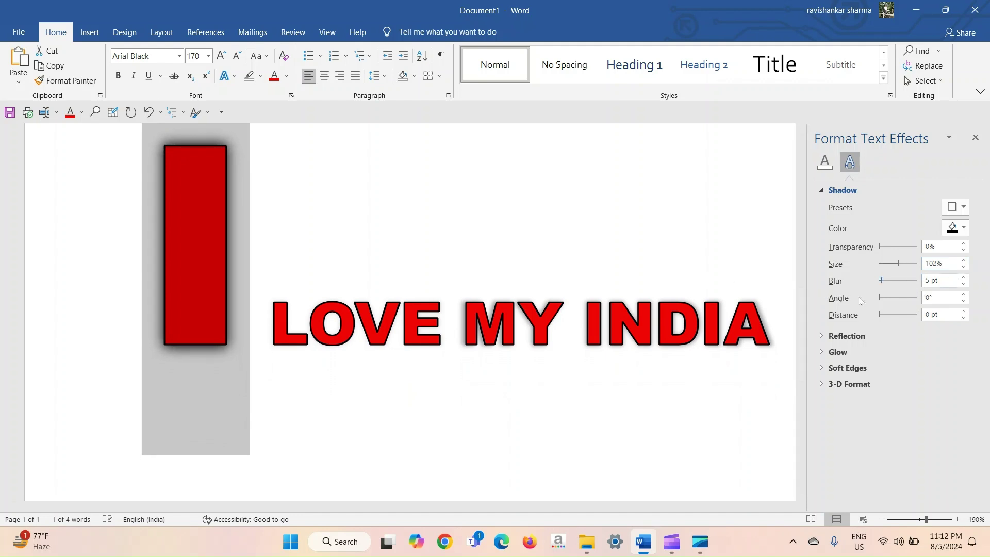
Configure the shadow of the selected "I" with 7 pt blur, 24° angle and 4 pt distance, and close the effect settings
{"action": "left_click", "coordinate": [882, 285]}
{"action": "mouse_move", "coordinate": [883, 284]}
{"action": "left_mouse_down"}
{"action": "mouse_move", "coordinate": [900, 284]}
{"action": "mouse_move", "coordinate": [884, 284]}
{"action": "left_mouse_up"}
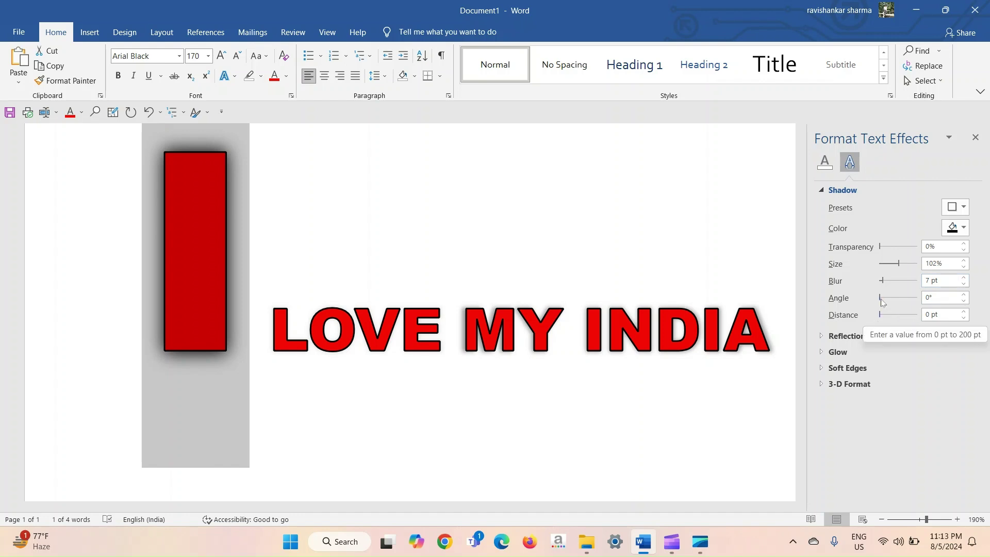
{"action": "mouse_move", "coordinate": [881, 301]}
{"action": "left_mouse_down"}
{"action": "mouse_move", "coordinate": [942, 299]}
{"action": "mouse_move", "coordinate": [869, 305]}
{"action": "mouse_move", "coordinate": [883, 305]}
{"action": "left_mouse_up"}
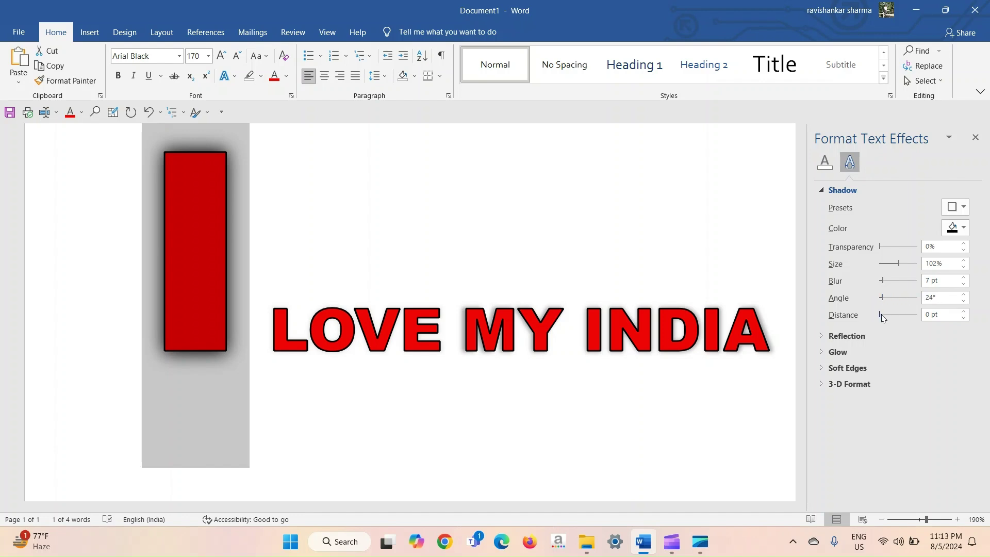
{"action": "mouse_move", "coordinate": [882, 317]}
{"action": "left_mouse_down"}
{"action": "mouse_move", "coordinate": [896, 316]}
{"action": "mouse_move", "coordinate": [882, 318]}
{"action": "left_mouse_up"}
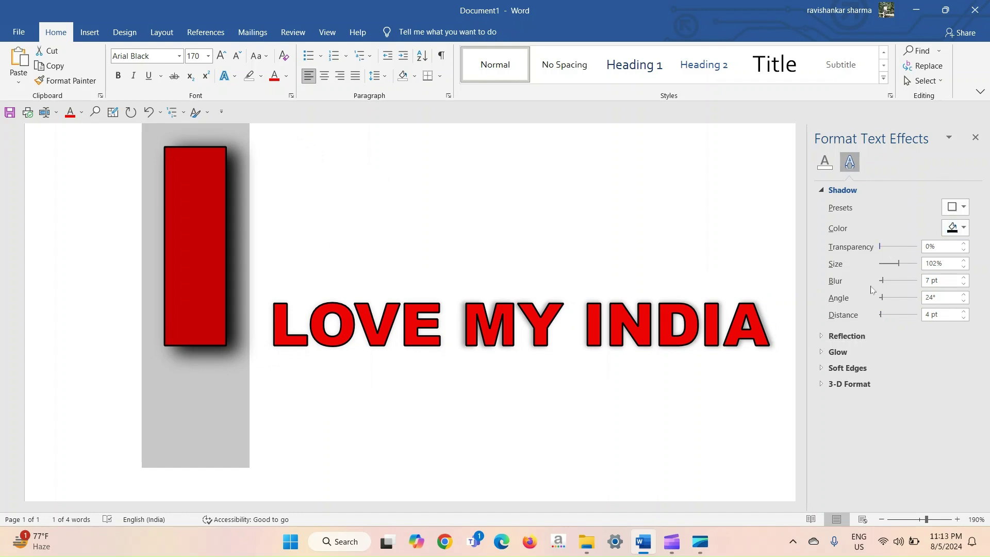
{"action": "left_click", "coordinate": [975, 138]}
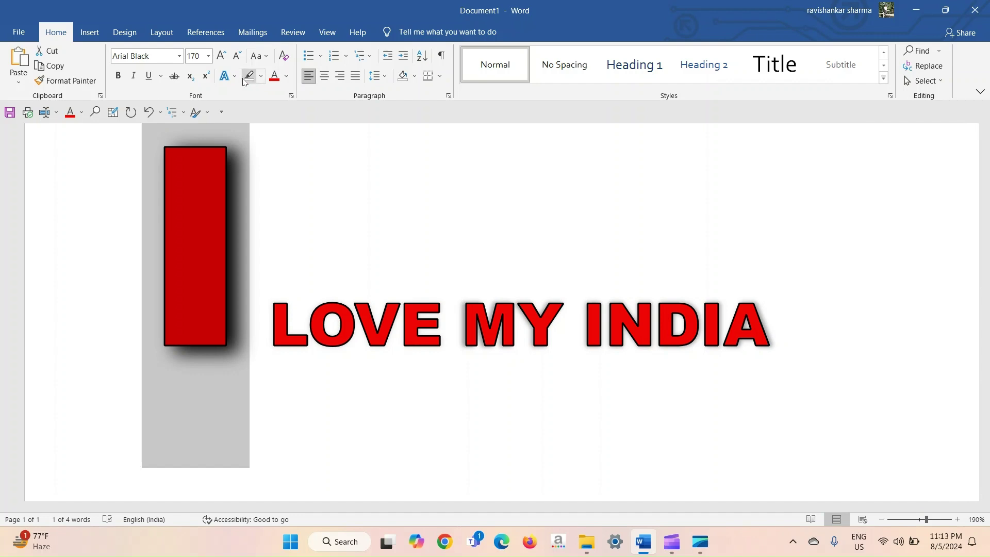
Open the detailed reflection options for the selected "I" from the text effects
{"action": "left_click", "coordinate": [227, 76]}
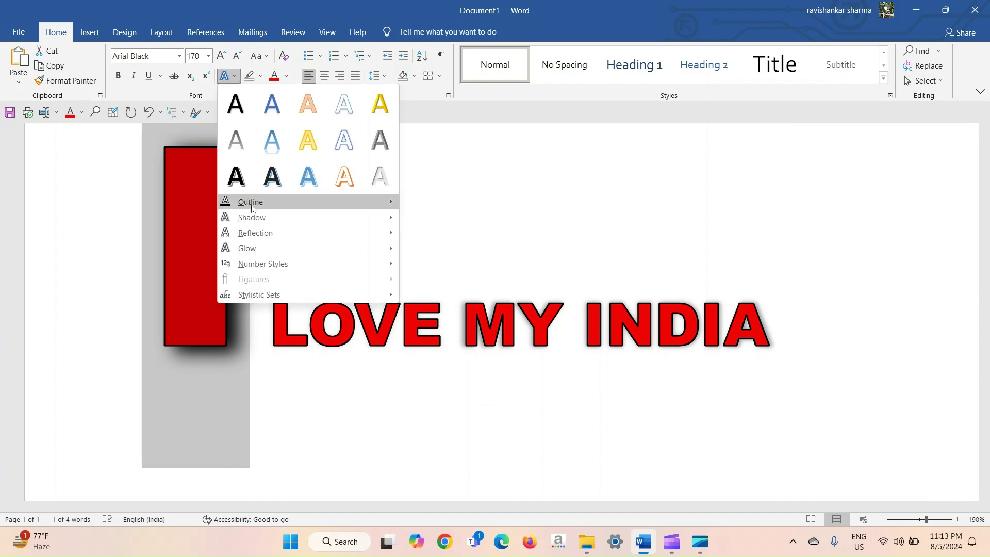
{"action": "mouse_move", "coordinate": [259, 208]}
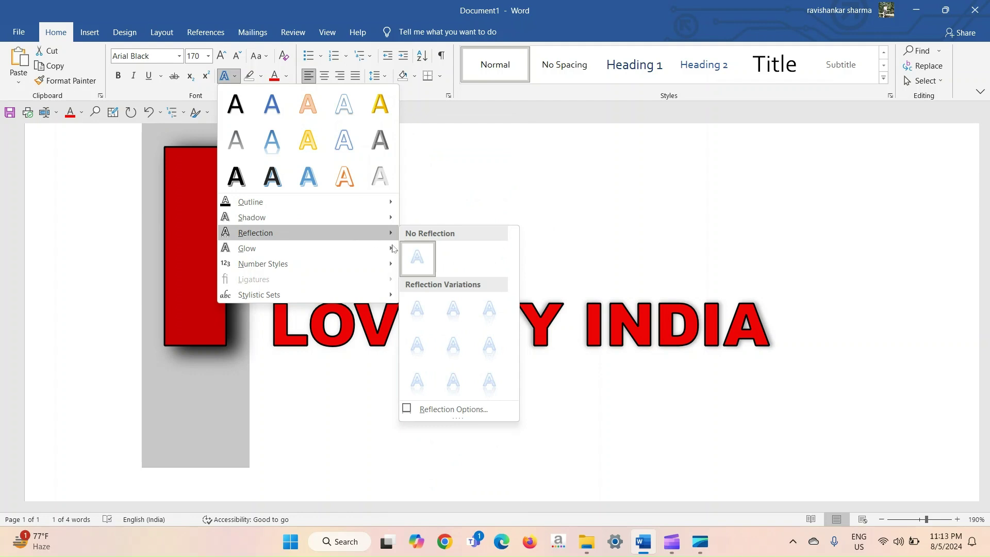
{"action": "left_click", "coordinate": [441, 409]}
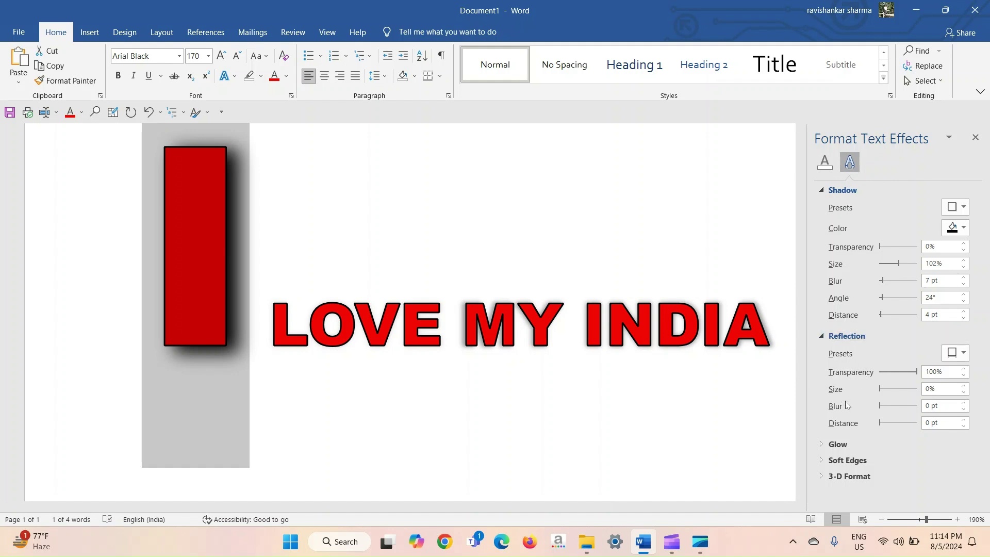
Reselect only the large "I" and reduce its shadow size to 28%
{"action": "left_click", "coordinate": [583, 263]}
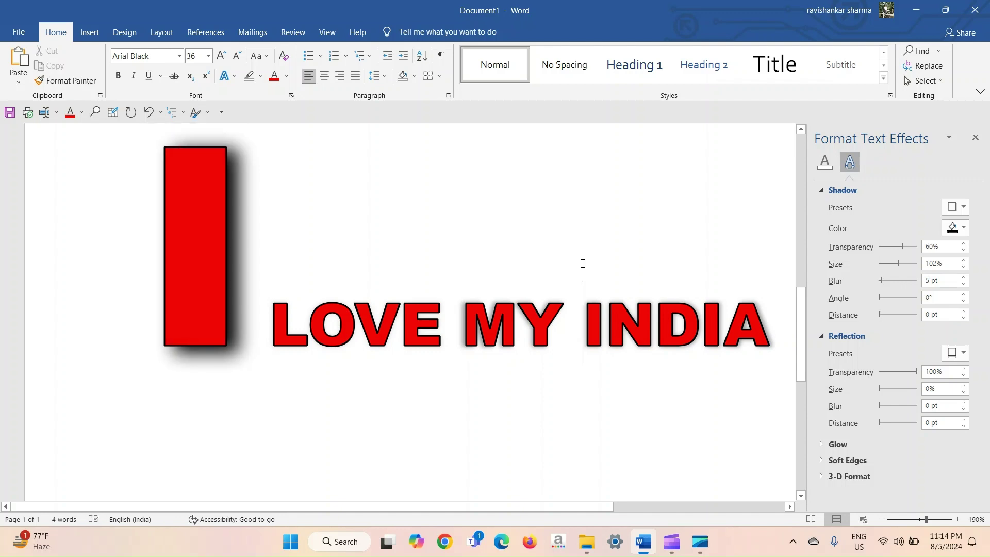
{"action": "left_click", "coordinate": [205, 264]}
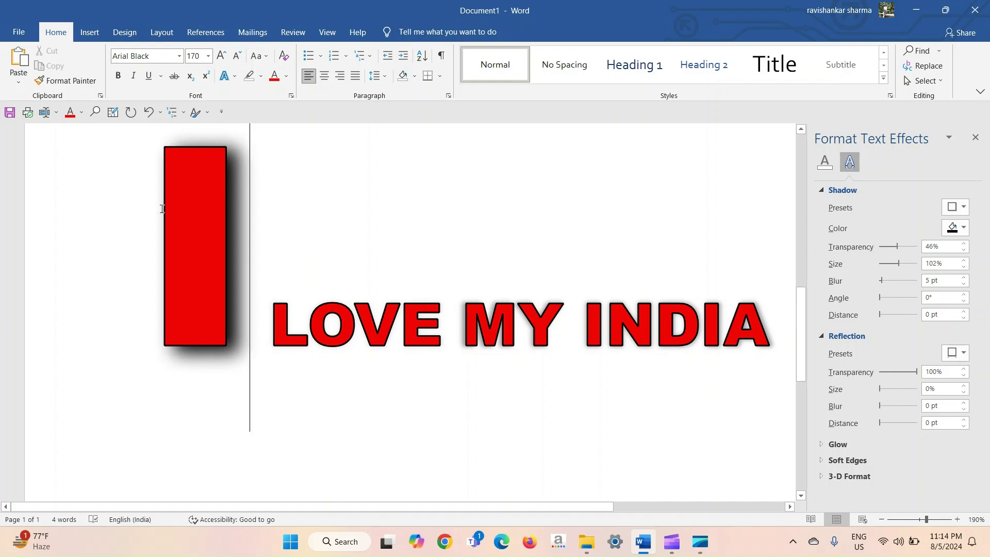
{"action": "left_click_drag", "start_coordinate": [188, 214], "coordinate": [217, 222]}
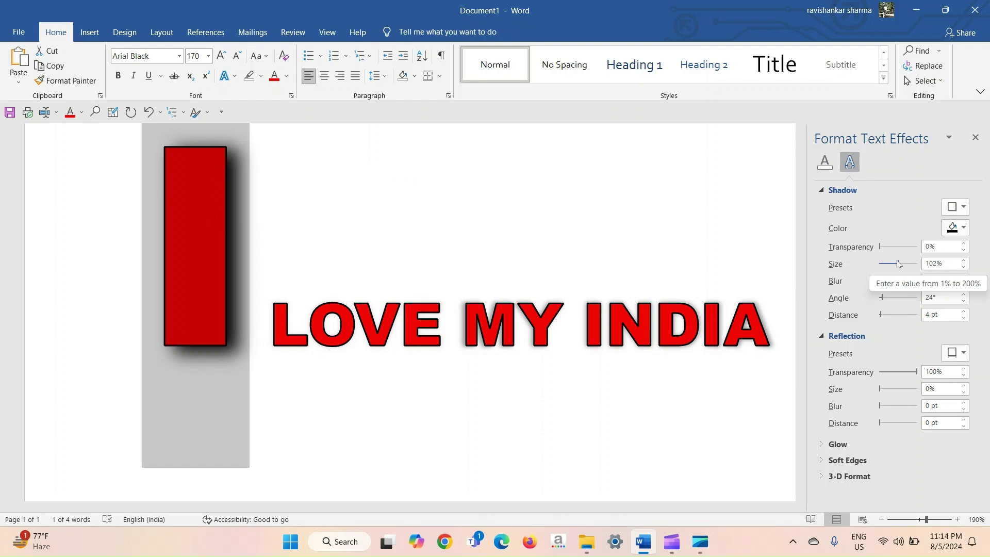
{"action": "left_click_drag", "start_coordinate": [897, 264], "coordinate": [885, 264]}
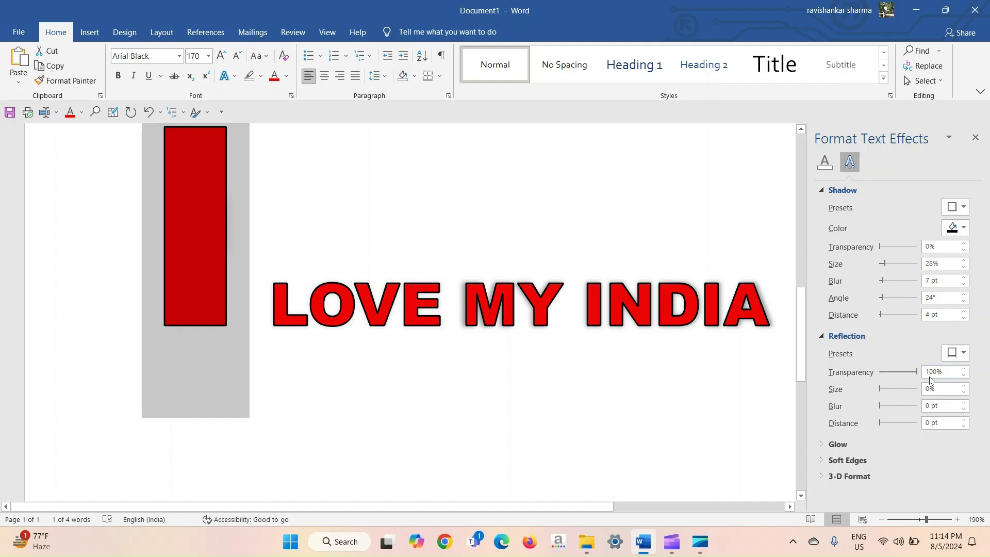
Try the reflection variation with 40% transparency, 58% size and 0.5 pt blur on the large "I", and undo it
{"action": "left_click", "coordinate": [962, 354]}
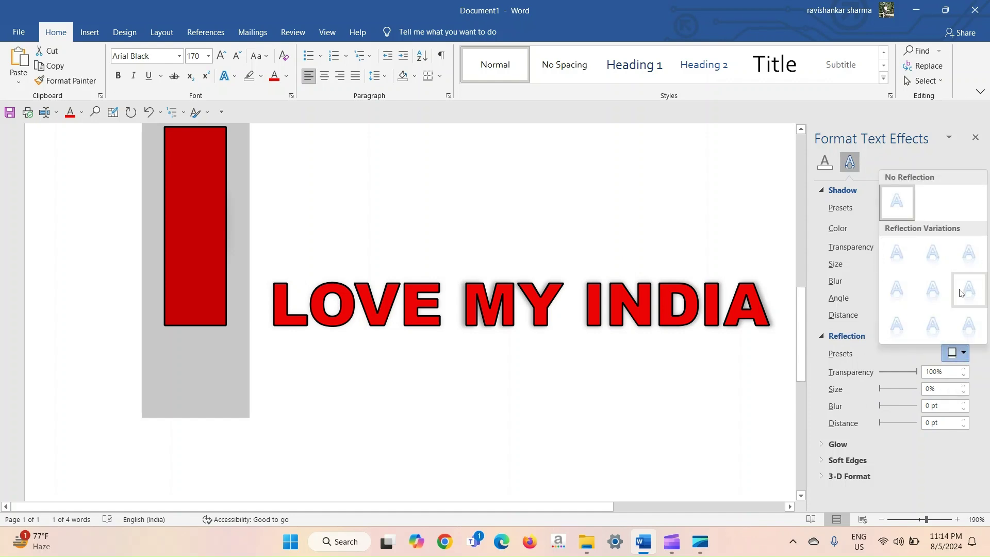
{"action": "left_click", "coordinate": [934, 260]}
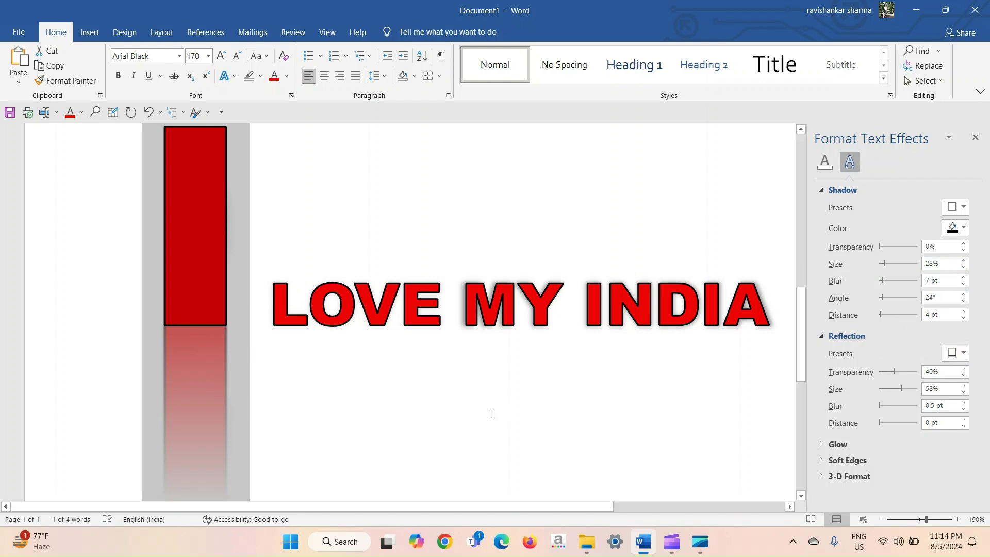
{"action": "key", "text": "ctrl"}
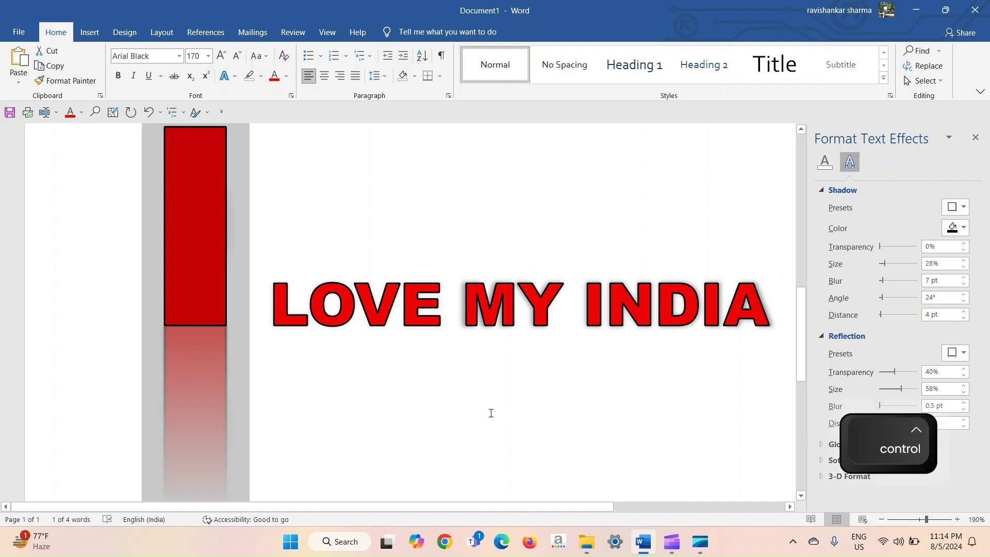
{"action": "key", "text": "ctrl+z"}
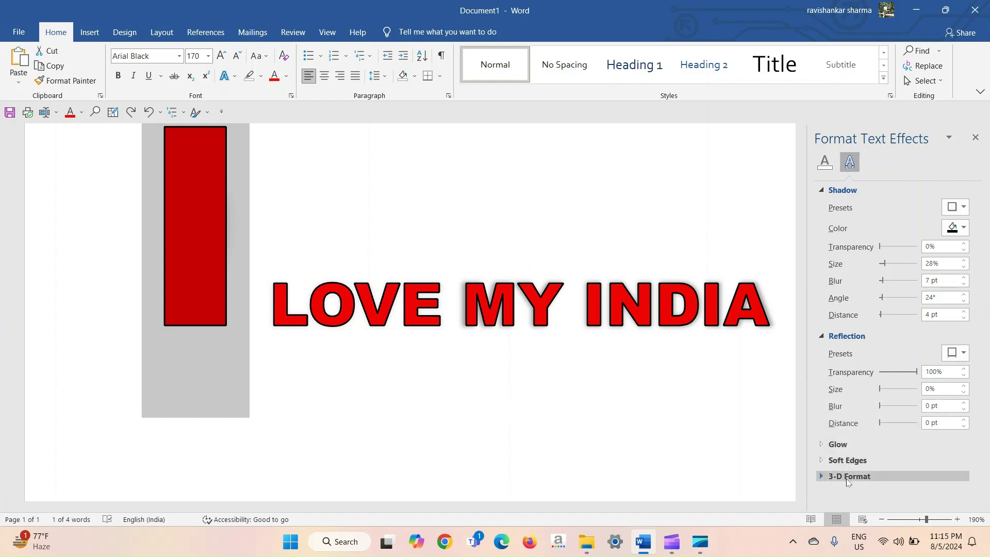
Apply the orange glow variation with 11 pt size and 60% transparency to the large "I", and deselect it
{"action": "left_click", "coordinate": [838, 444]}
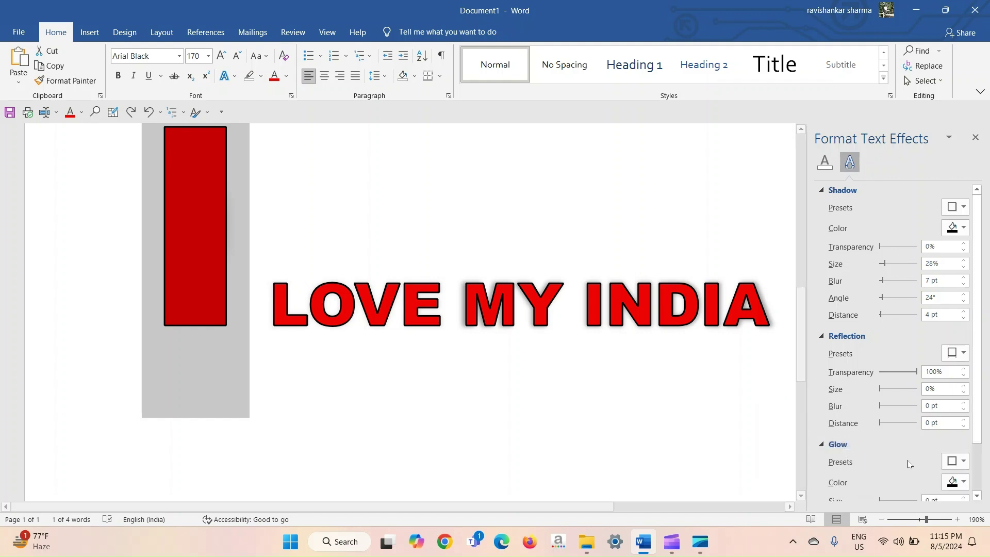
{"action": "scroll", "coordinate": [429, 369], "scroll_direction": "up", "scroll_amount": 2}
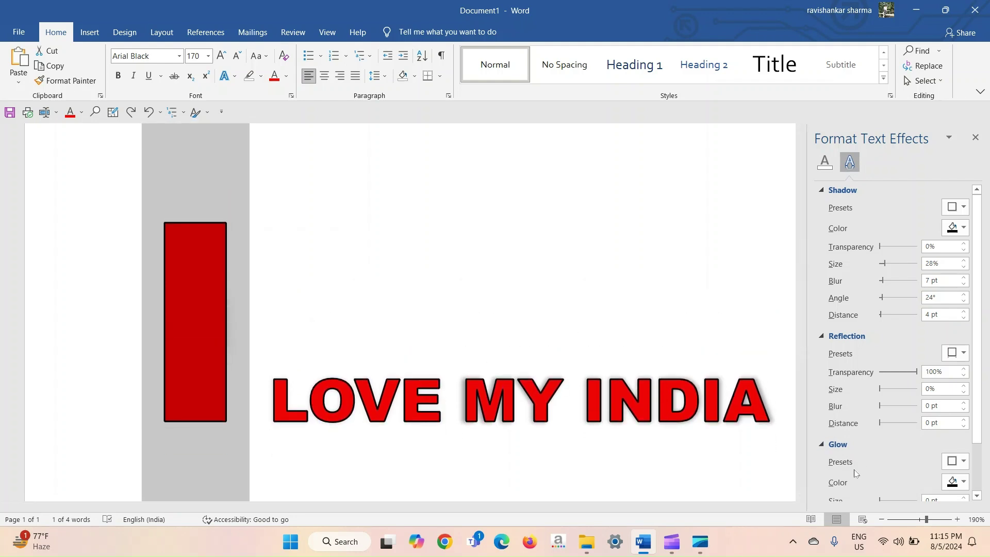
{"action": "scroll", "coordinate": [853, 469], "scroll_direction": "down", "scroll_amount": 3}
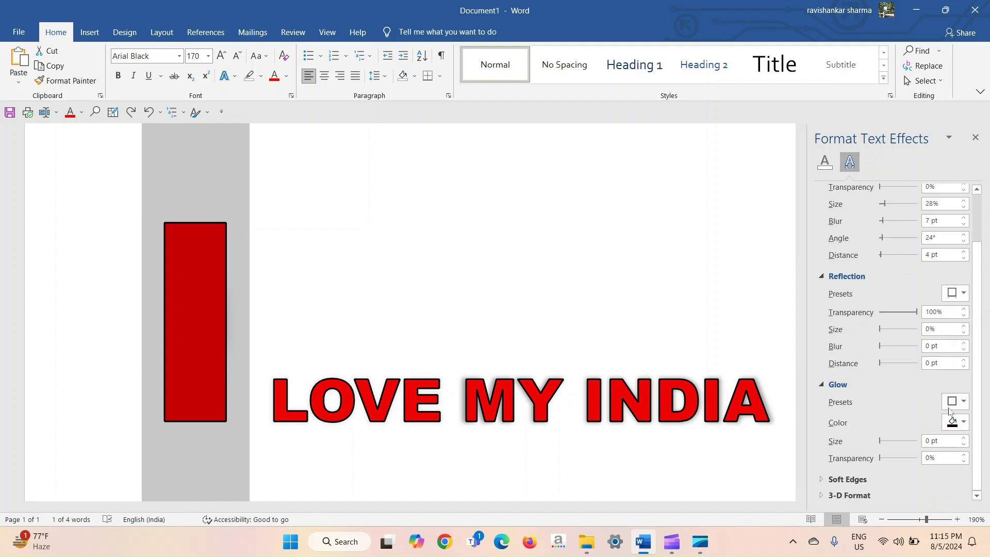
{"action": "left_click", "coordinate": [963, 402]}
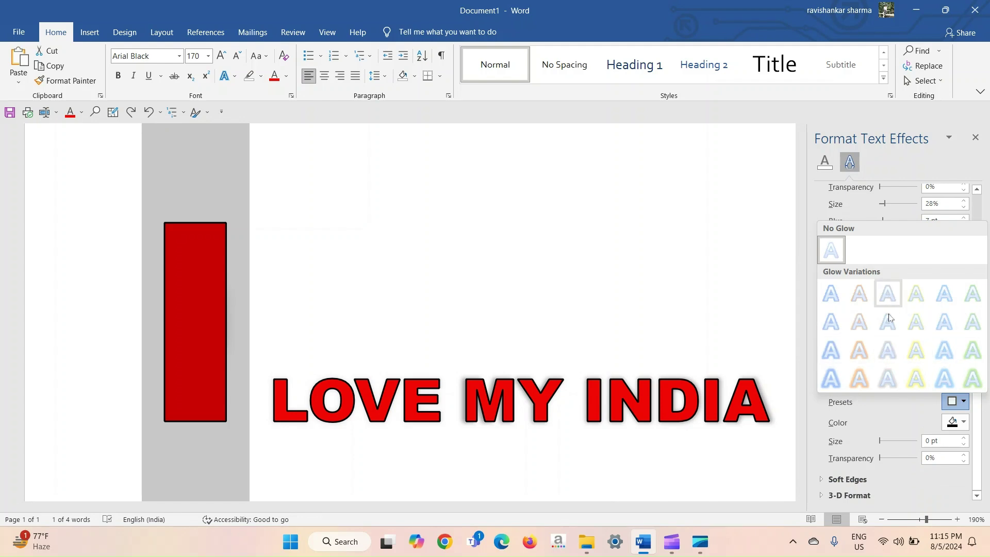
{"action": "left_click", "coordinate": [859, 350]}
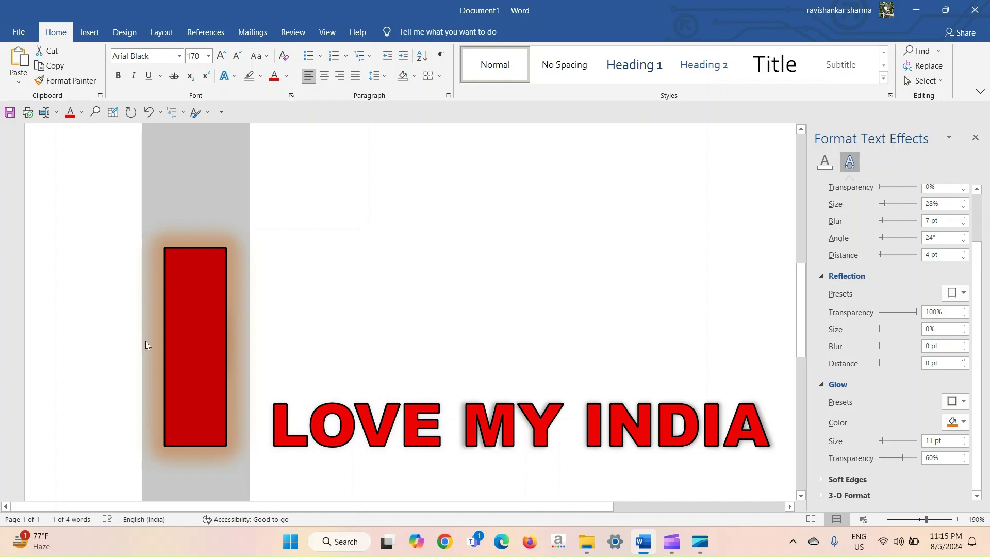
{"action": "left_click", "coordinate": [298, 331]}
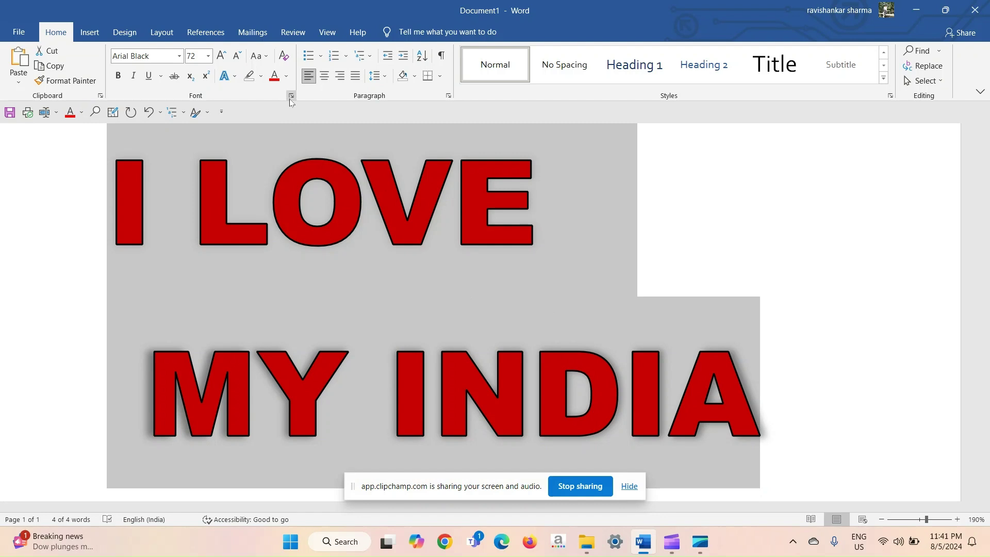
Open the detailed text effects of the selected sentence from the font settings and examine the text fill and text outline options
{"action": "left_click", "coordinate": [291, 95]}
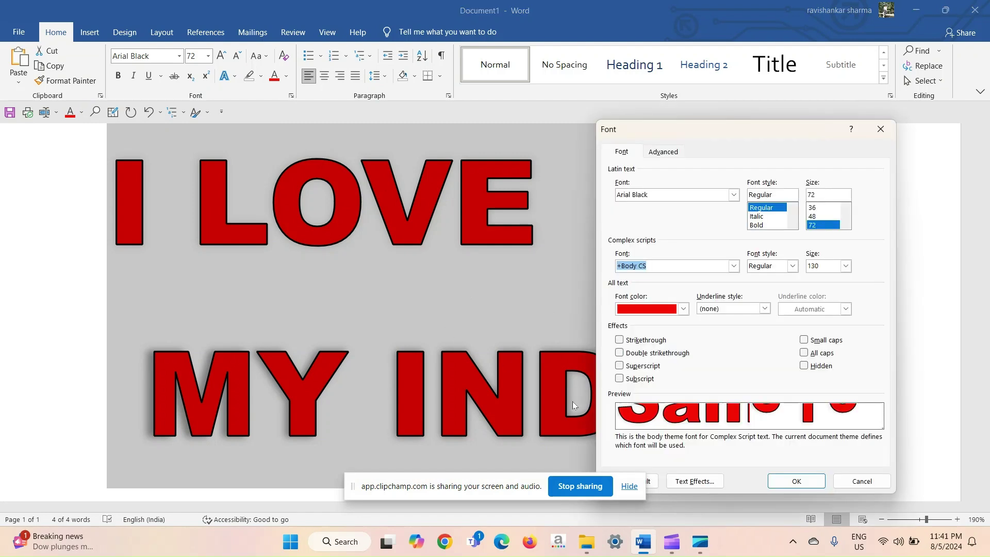
{"action": "left_click", "coordinate": [692, 482]}
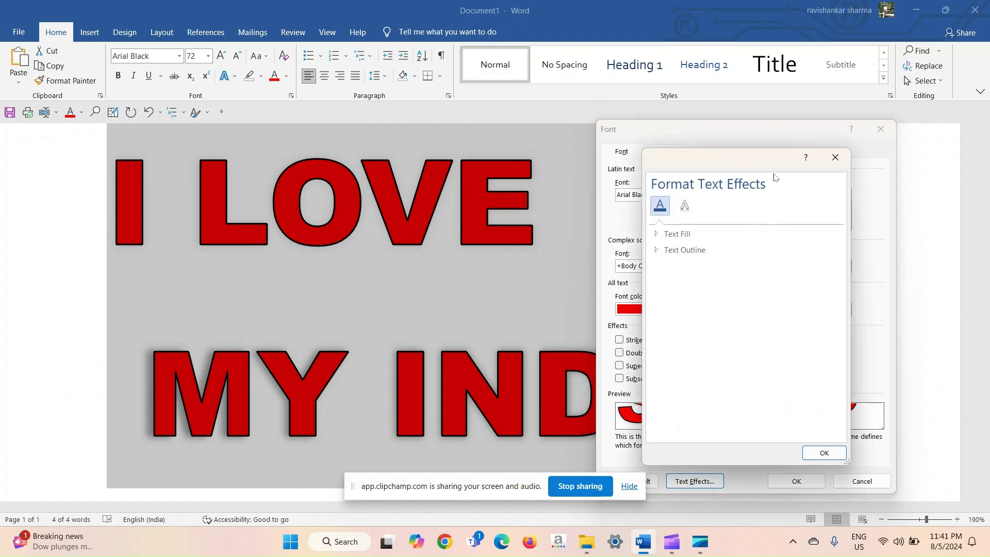
{"action": "left_click_drag", "start_coordinate": [752, 164], "coordinate": [794, 51]}
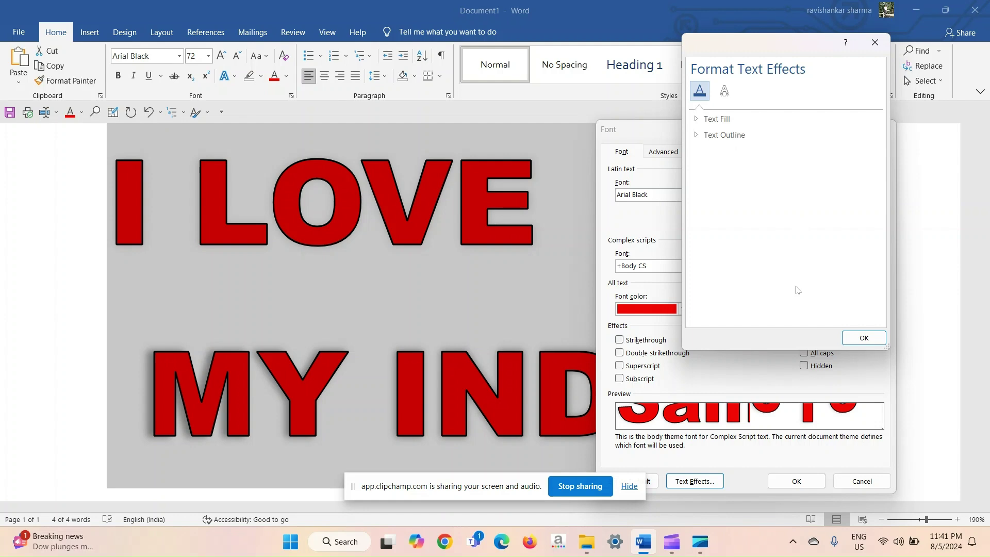
{"action": "left_click_drag", "start_coordinate": [796, 349], "coordinate": [813, 493]}
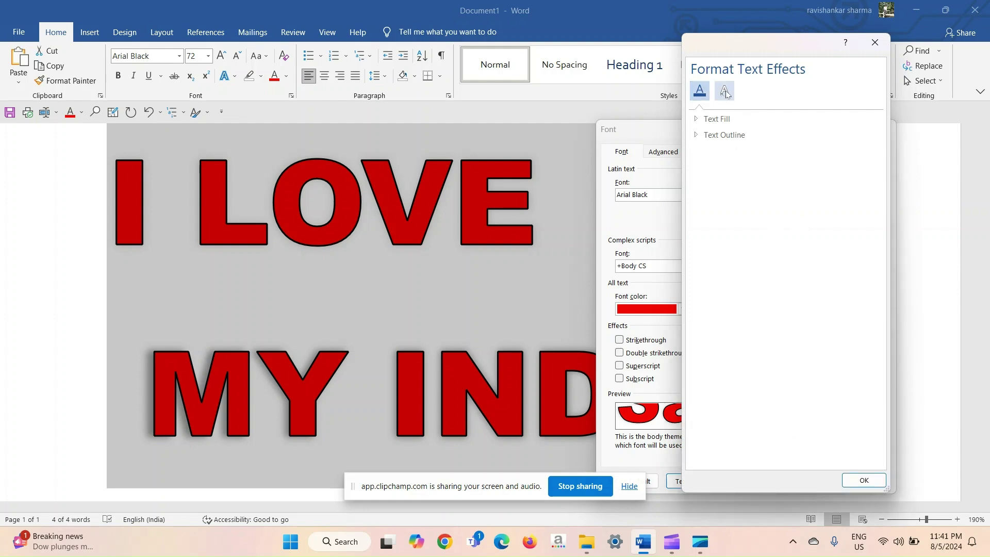
{"action": "left_click", "coordinate": [713, 121]}
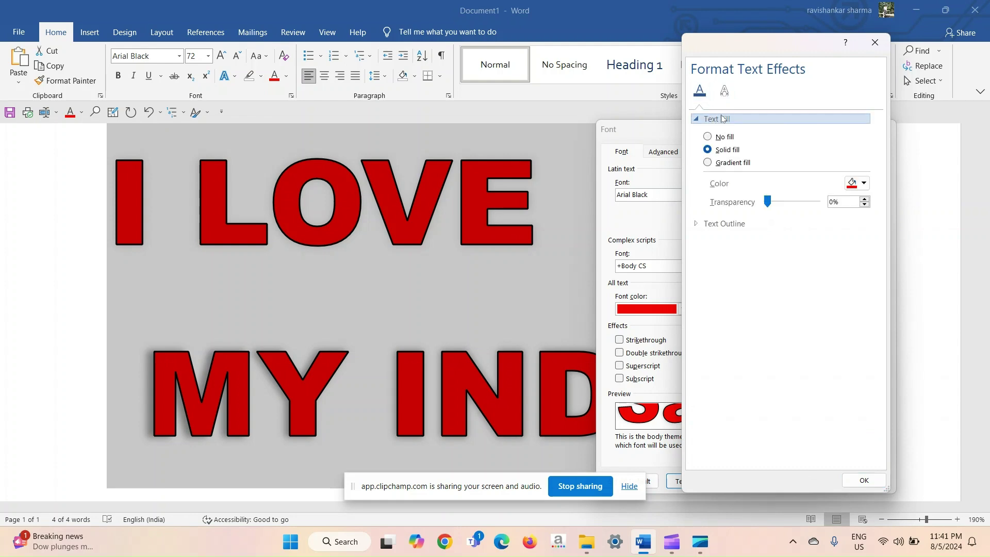
{"action": "left_click", "coordinate": [722, 120]}
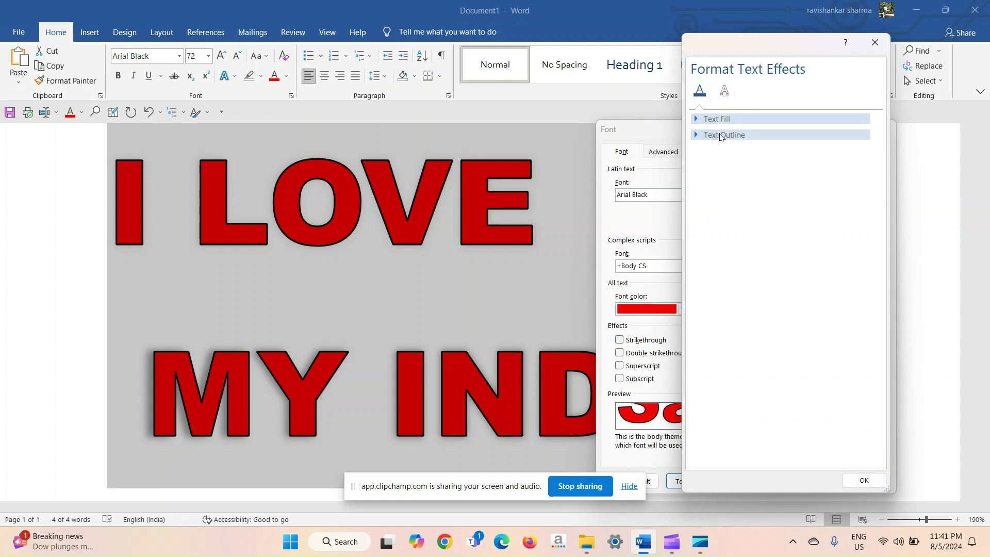
{"action": "left_click", "coordinate": [720, 136]}
{"action": "left_click", "coordinate": [721, 136]}
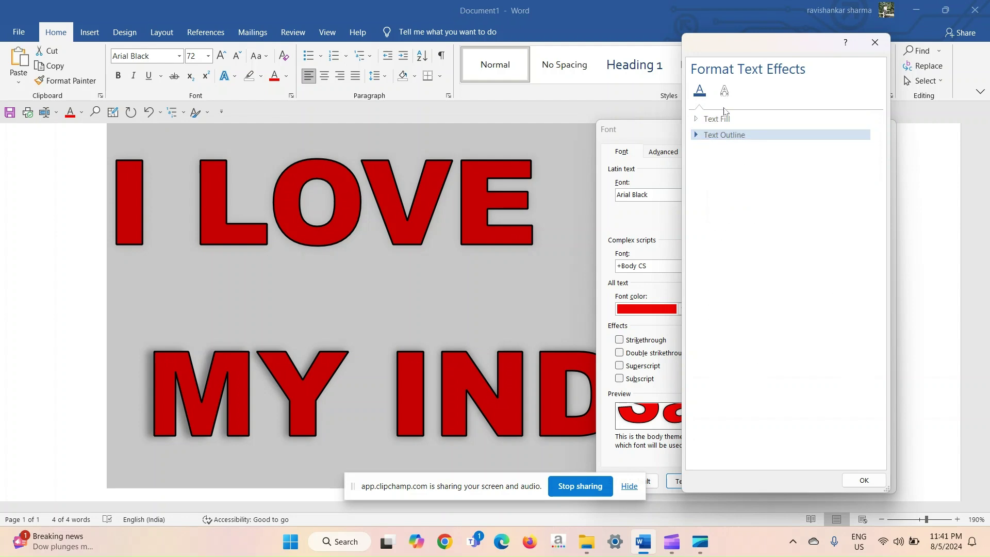
Examine the 3-D Format options for the selected sentence, and close the text effects and font settings
{"action": "left_click", "coordinate": [724, 91]}
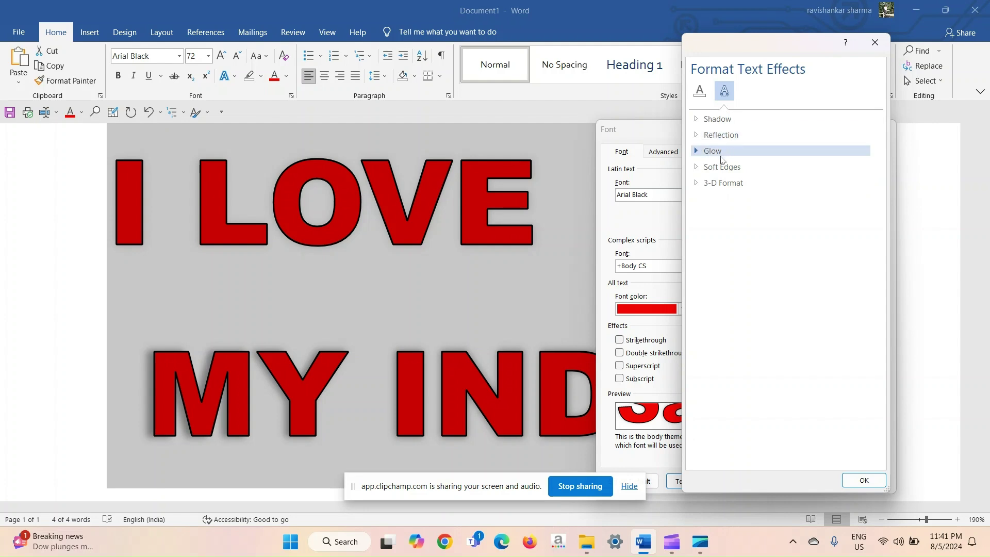
{"action": "left_click", "coordinate": [735, 183]}
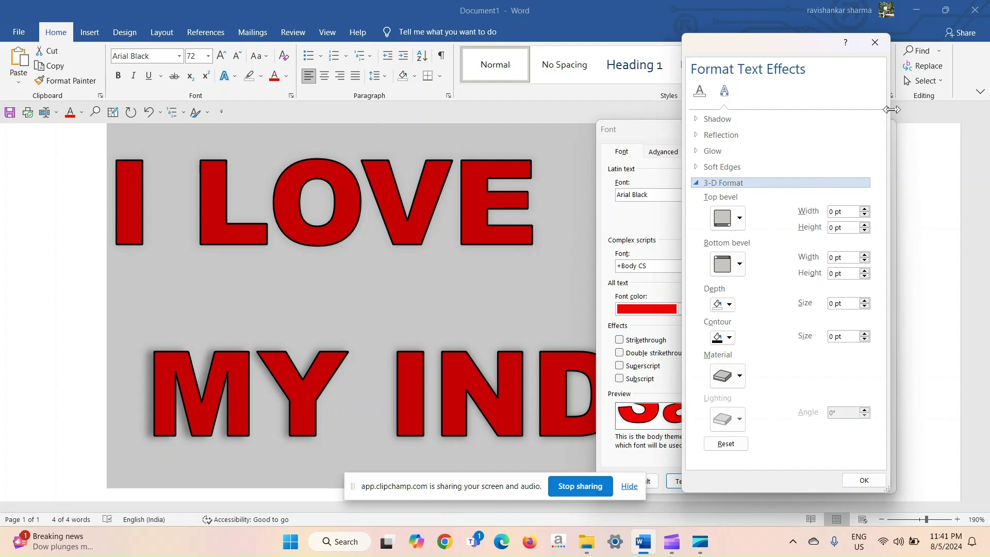
{"action": "left_click_drag", "start_coordinate": [892, 108], "coordinate": [985, 123]}
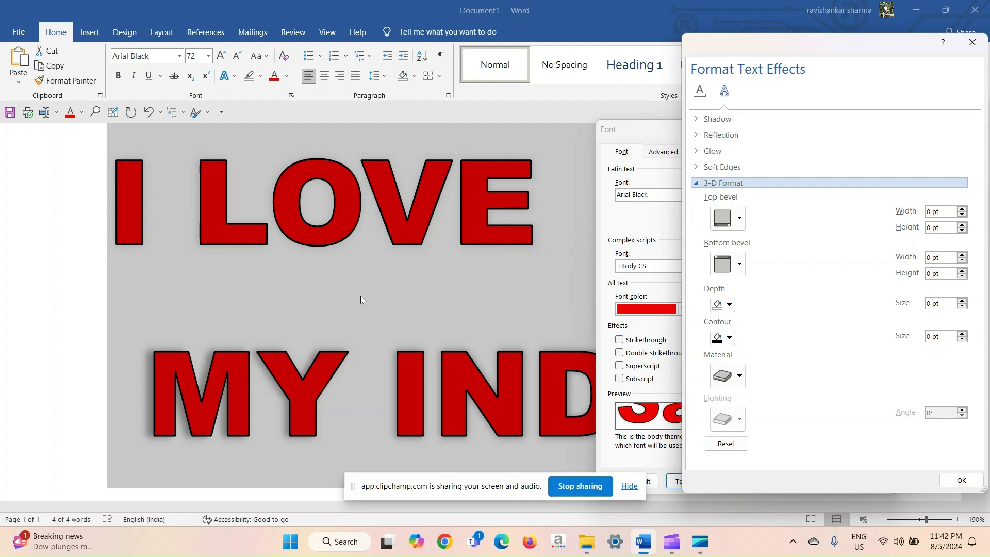
{"action": "left_click", "coordinate": [976, 46]}
{"action": "left_click", "coordinate": [880, 129]}
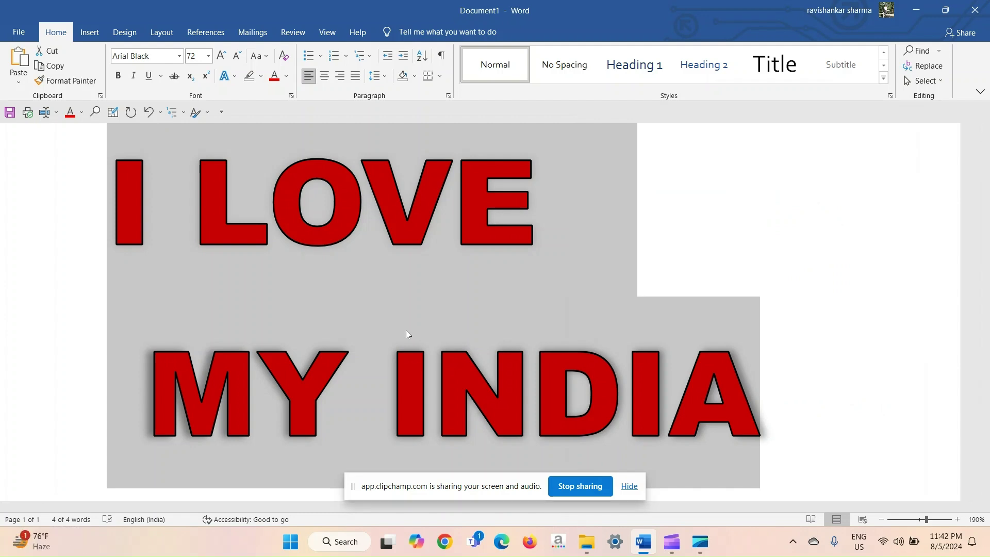
Copy the selected sentence "I LOVE MY INDIA" and delete it from the page
{"action": "key", "text": "ctrl+c"}
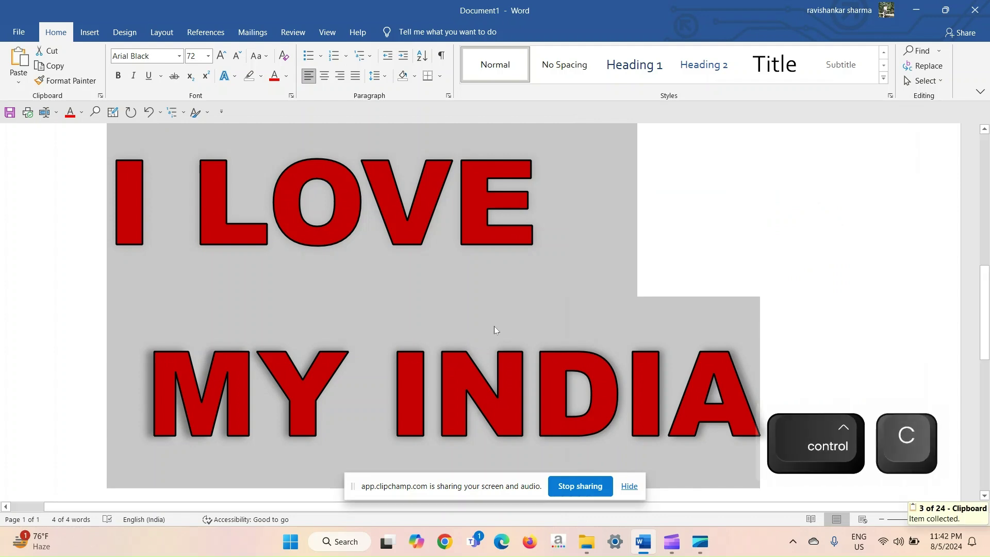
{"action": "scroll", "coordinate": [534, 241], "scroll_direction": "up", "scroll_amount": 1}
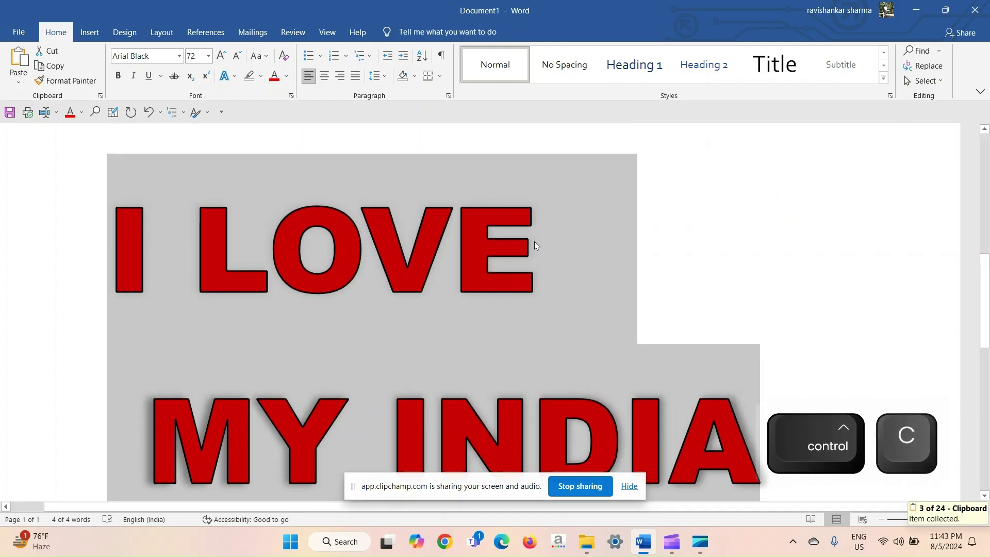
{"action": "key", "text": "Delete"}
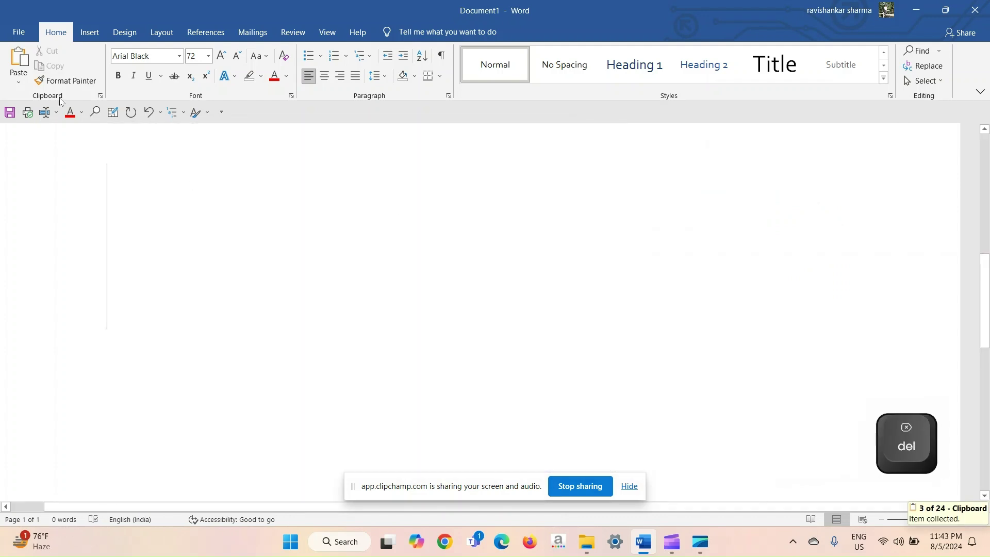
Draw a text box about 5.42" wide and 2.56" high on the empty page
{"action": "left_click", "coordinate": [89, 32]}
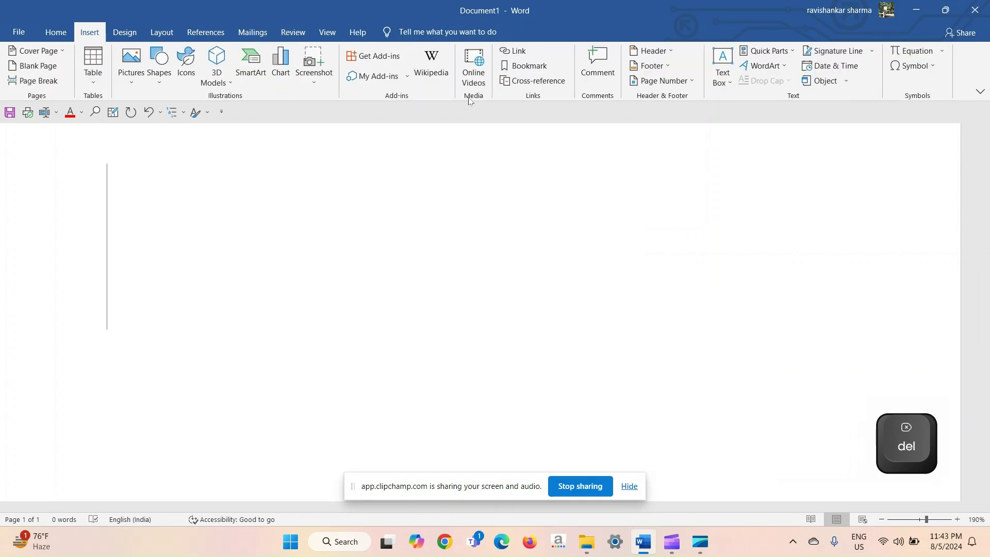
{"action": "left_click", "coordinate": [722, 67]}
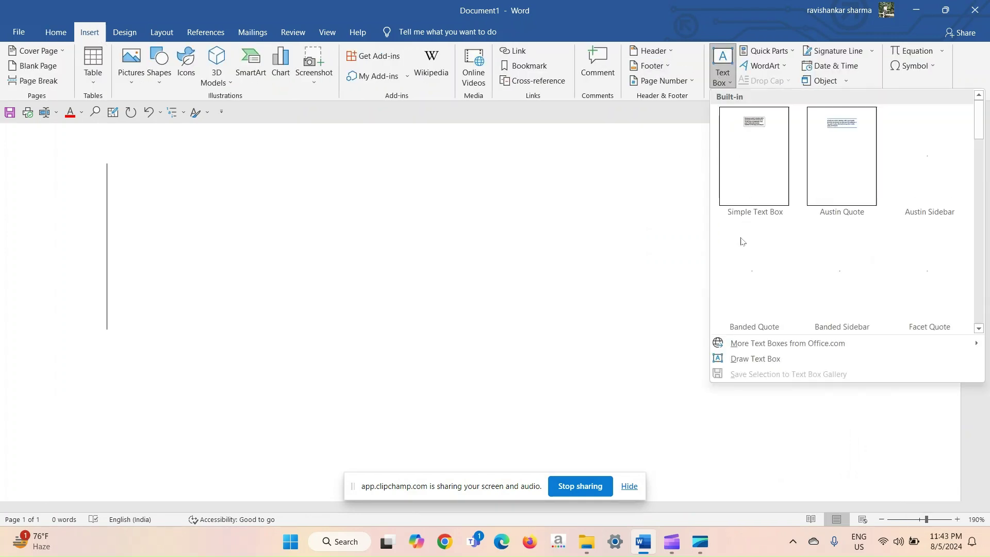
{"action": "left_click", "coordinate": [749, 359]}
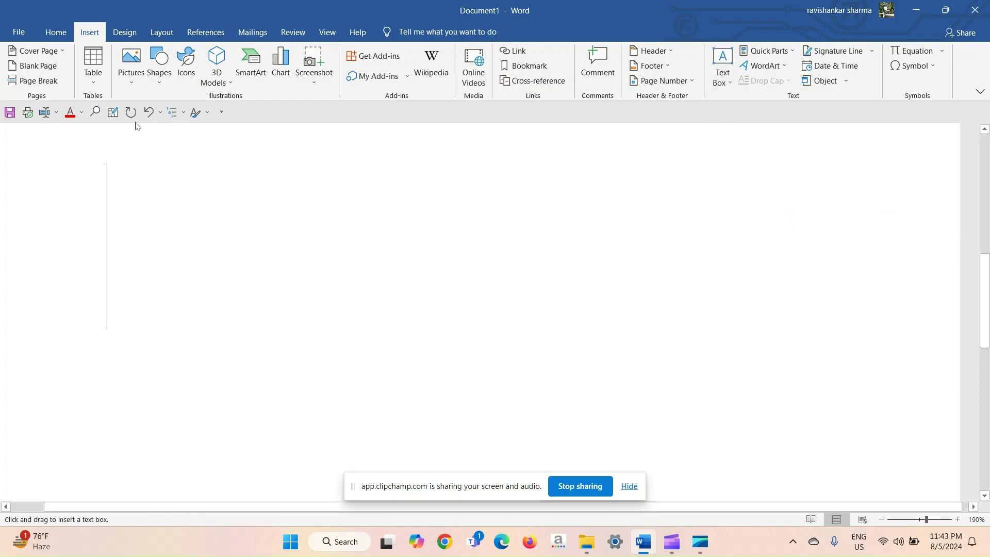
{"action": "mouse_move", "coordinate": [132, 137]}
{"action": "left_mouse_down"}
{"action": "mouse_move", "coordinate": [473, 352]}
{"action": "mouse_move", "coordinate": [680, 422]}
{"action": "mouse_move", "coordinate": [768, 439]}
{"action": "left_mouse_up"}
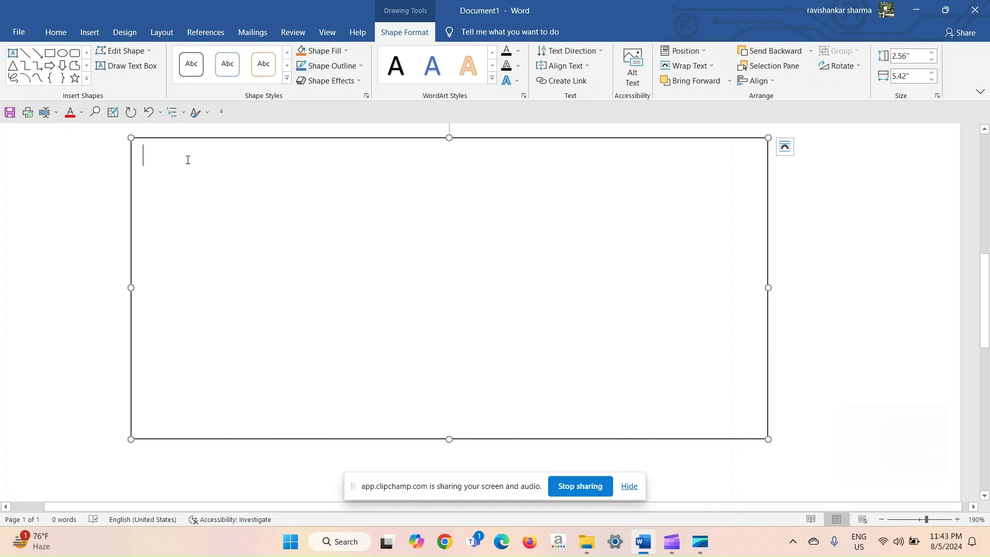
Paste the copied sentence into the text box, enlarge the box to about 3.52" high, and deselect it
{"action": "key", "text": "ctrl+v"}
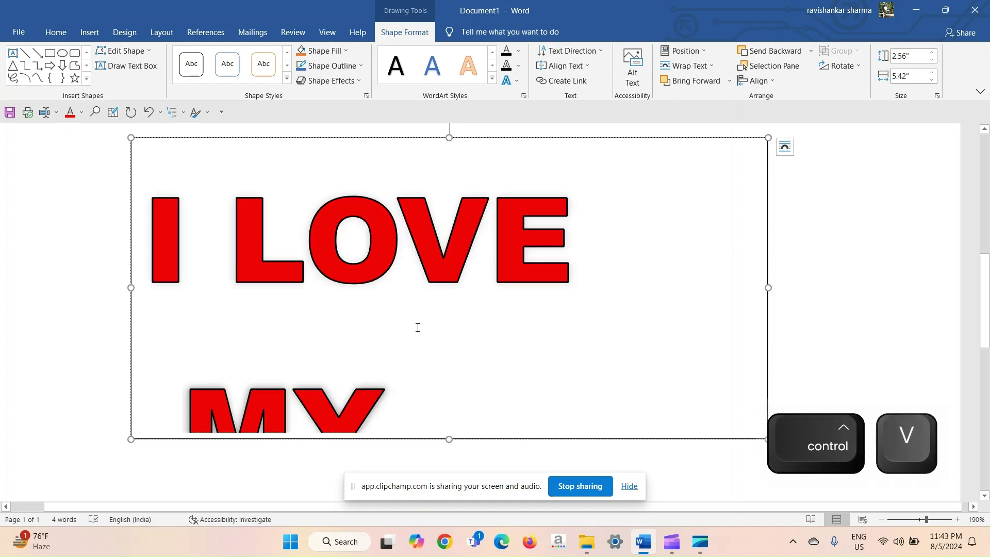
{"action": "left_click_drag", "start_coordinate": [448, 440], "coordinate": [455, 504]}
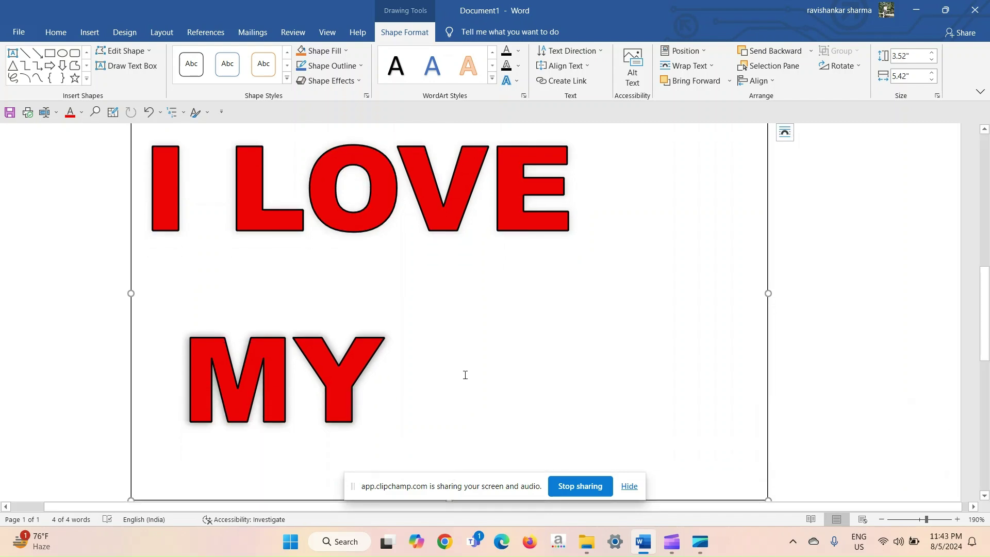
{"action": "scroll", "coordinate": [464, 374], "scroll_direction": "up", "scroll_amount": 3}
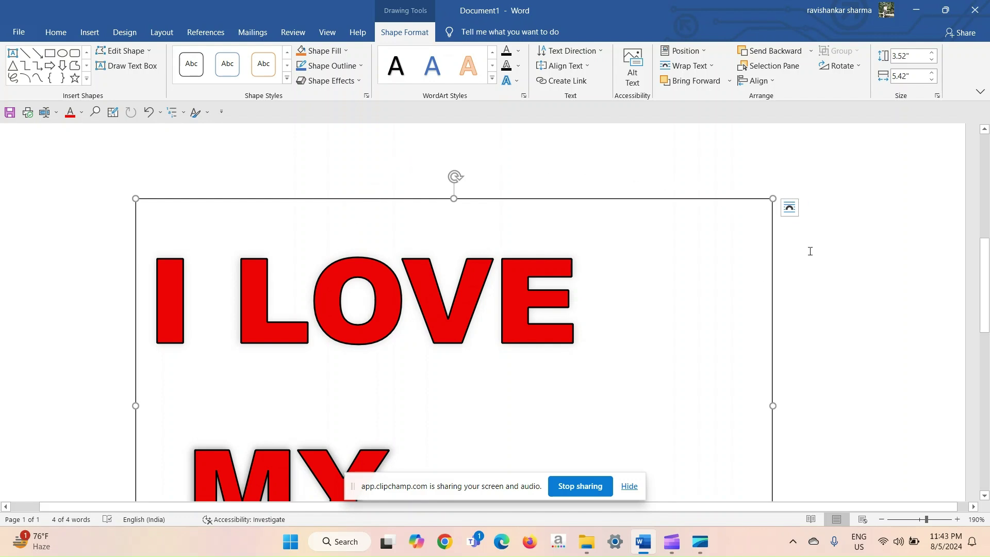
{"action": "left_click", "coordinate": [860, 248]}
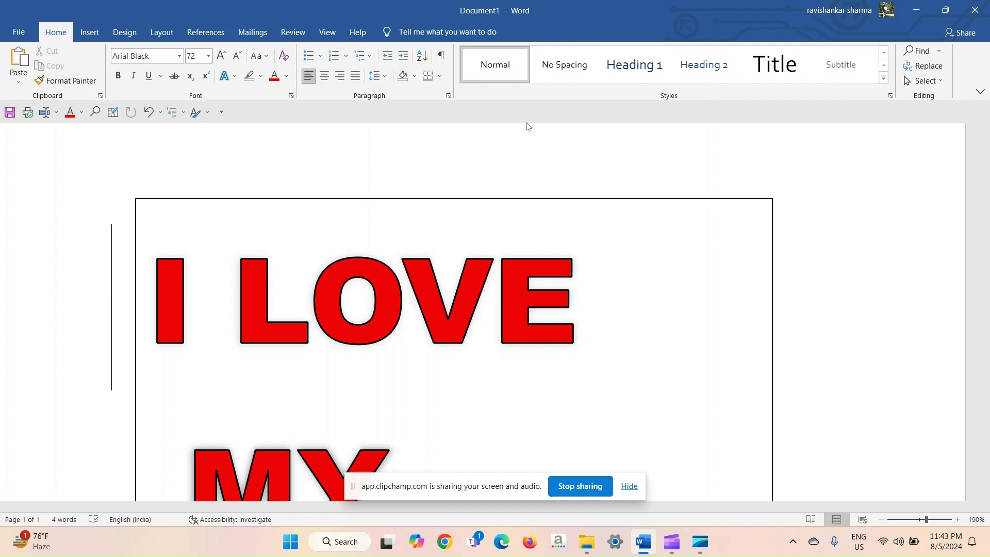
Apply the second preset in the second row of Parallel 3-D rotations to the text in the text box
{"action": "left_click", "coordinate": [626, 314]}
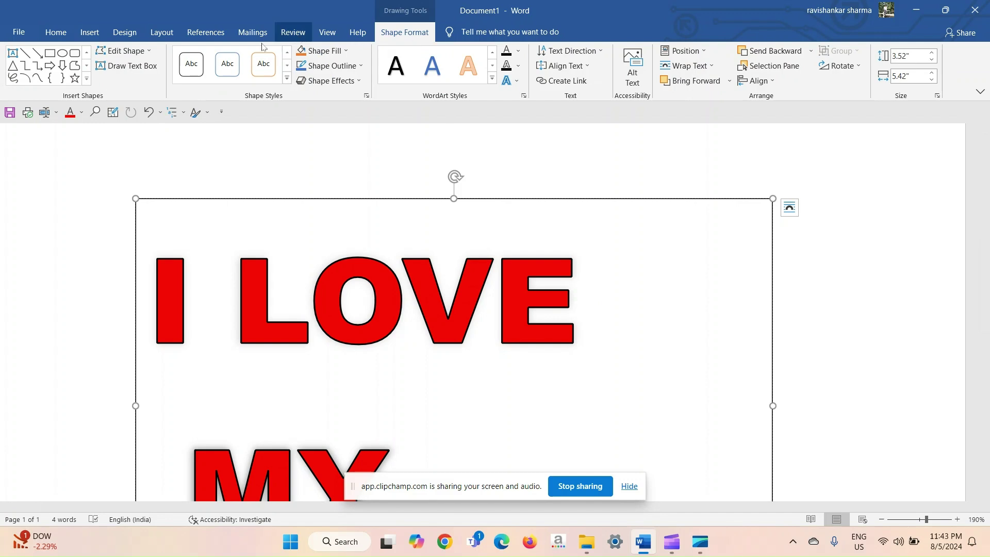
{"action": "left_click", "coordinate": [518, 85]}
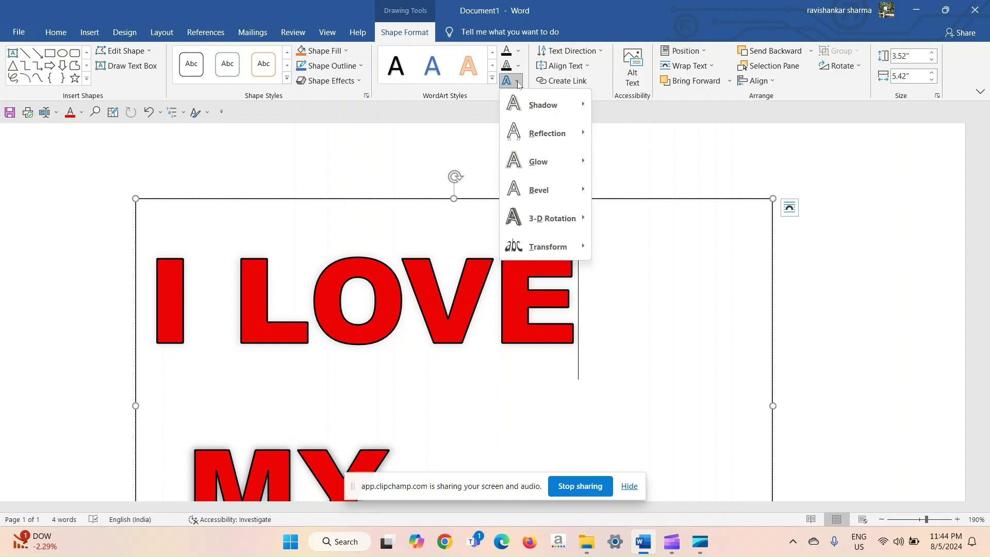
{"action": "mouse_move", "coordinate": [553, 218]}
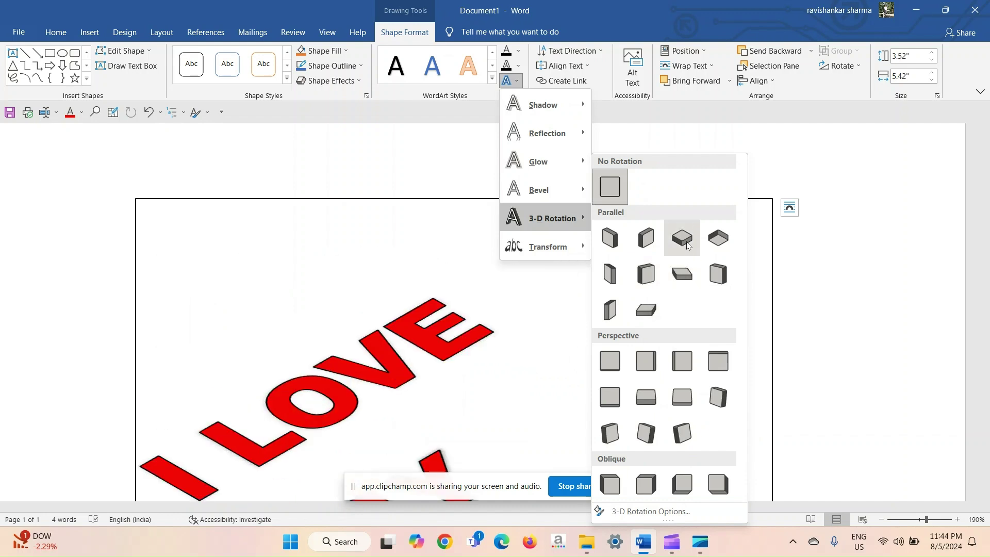
{"action": "left_click", "coordinate": [643, 278]}
Enlarge the text box downward to a height of about 4.43"
{"action": "scroll", "coordinate": [507, 338], "scroll_direction": "down", "scroll_amount": 3}
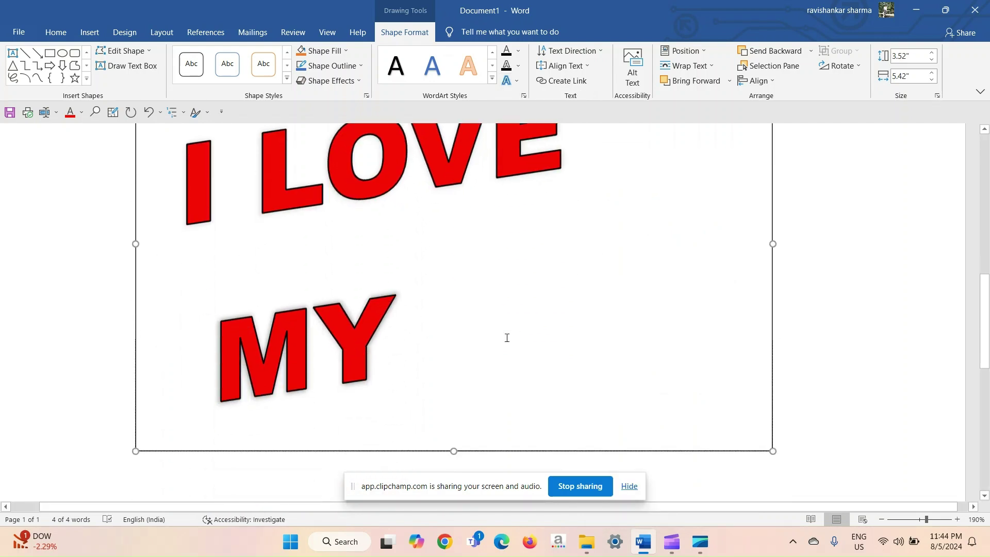
{"action": "left_click", "coordinate": [464, 364]}
{"action": "left_click_drag", "start_coordinate": [455, 342], "coordinate": [459, 448]}
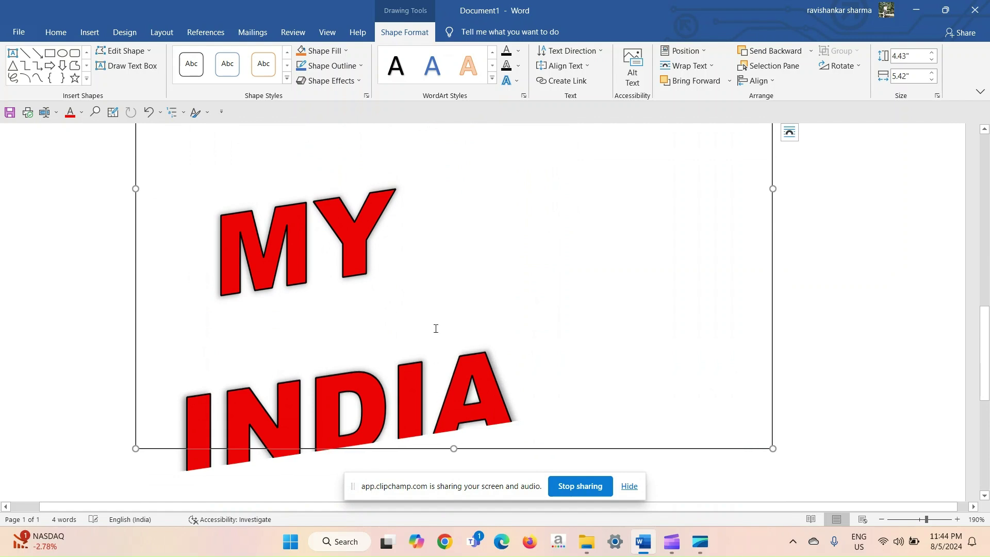
Reduce all the text in the text box to 48 pt and deselect the box
{"action": "left_click", "coordinate": [398, 282]}
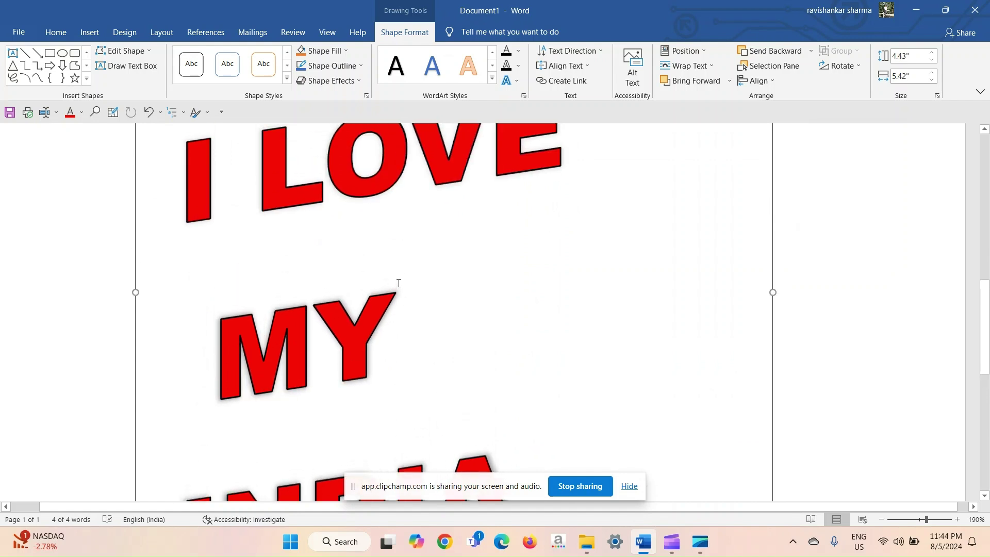
{"action": "key", "text": "ctrl+a"}
{"action": "key", "text": "ctrl+shift+comma"}
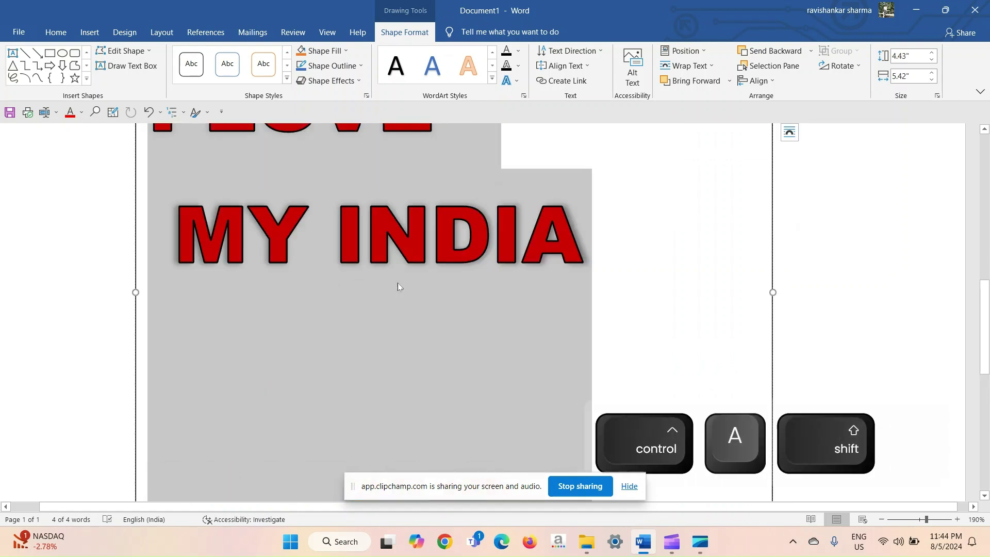
{"action": "scroll", "coordinate": [398, 286], "scroll_direction": "up", "scroll_amount": 3}
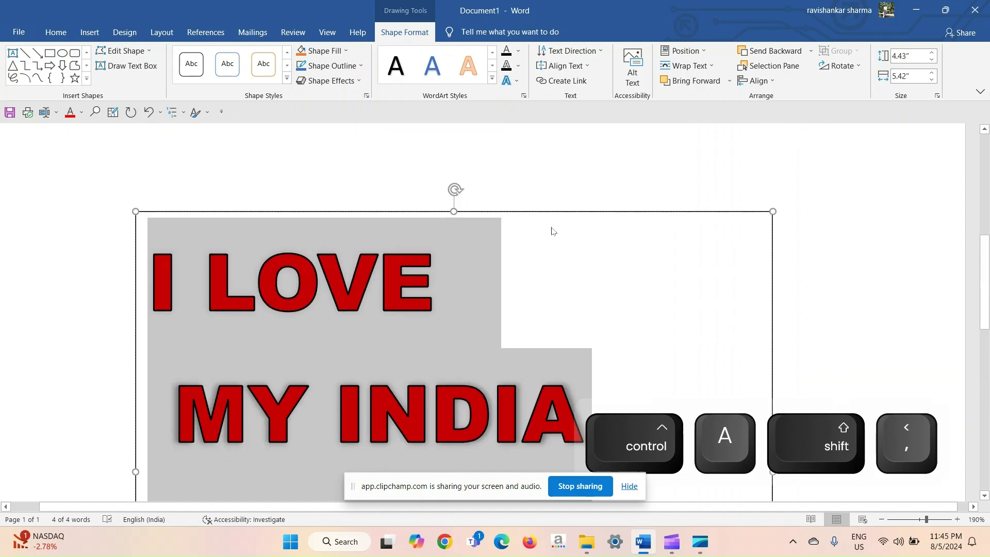
{"action": "left_click", "coordinate": [556, 187]}
{"action": "scroll", "coordinate": [623, 247], "scroll_direction": "down", "scroll_amount": 4}
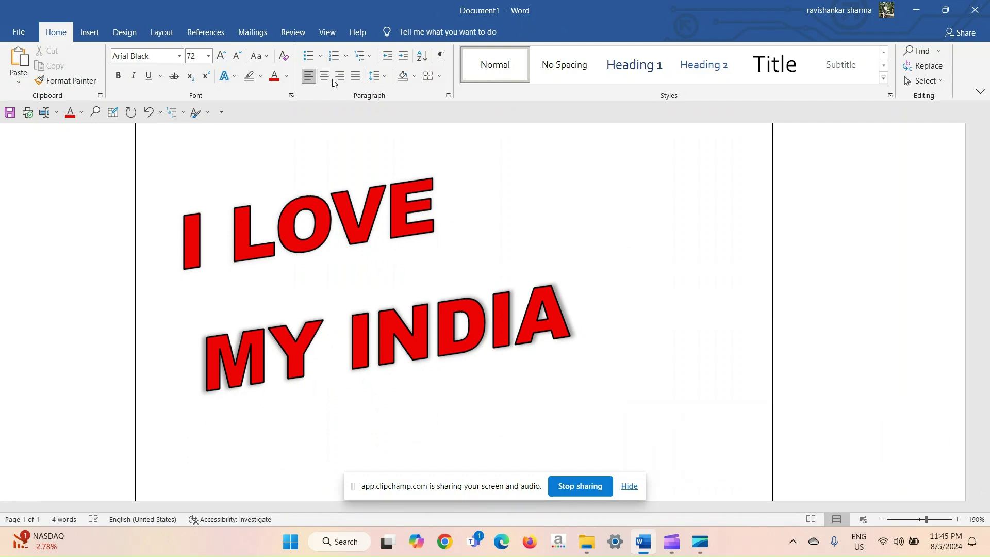
Examine the fill, outline, 3-D rotation and shadow options available for the text in the text box
{"action": "left_click", "coordinate": [419, 206]}
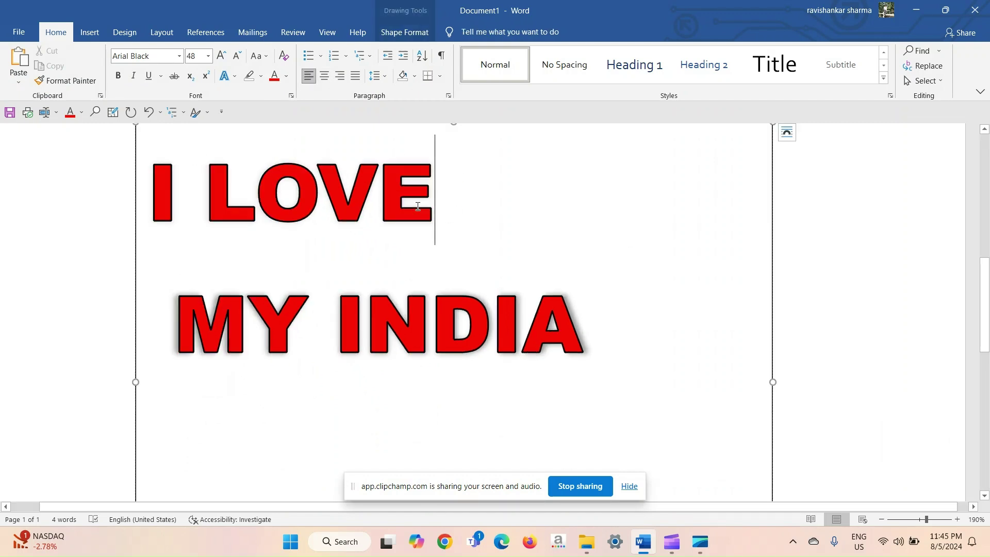
{"action": "left_click", "coordinate": [412, 32]}
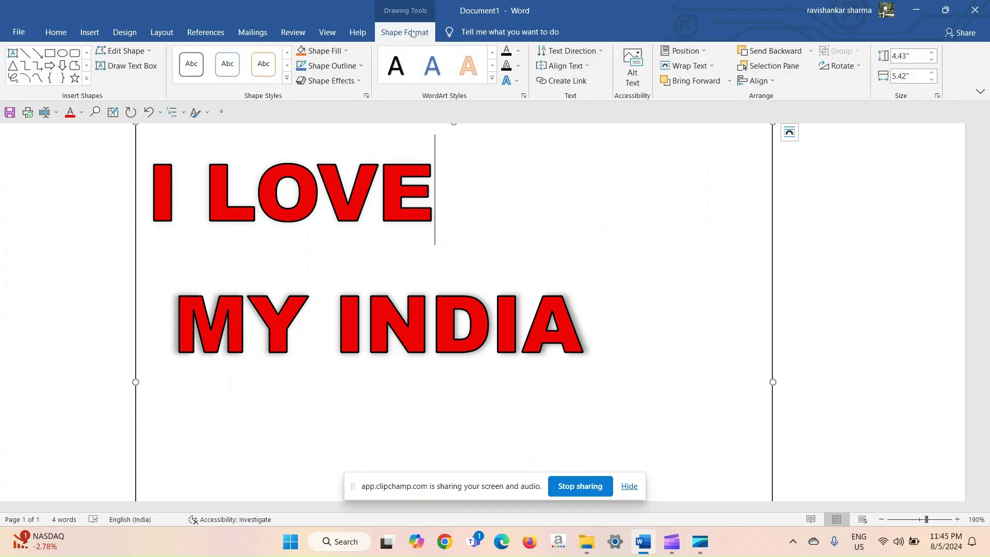
{"action": "left_click", "coordinate": [517, 82]}
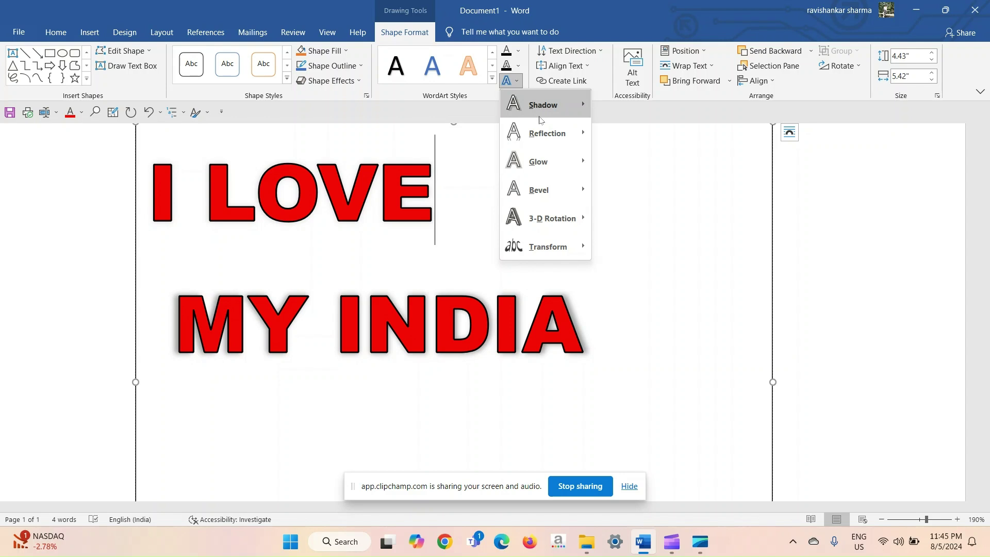
{"action": "mouse_move", "coordinate": [533, 220]}
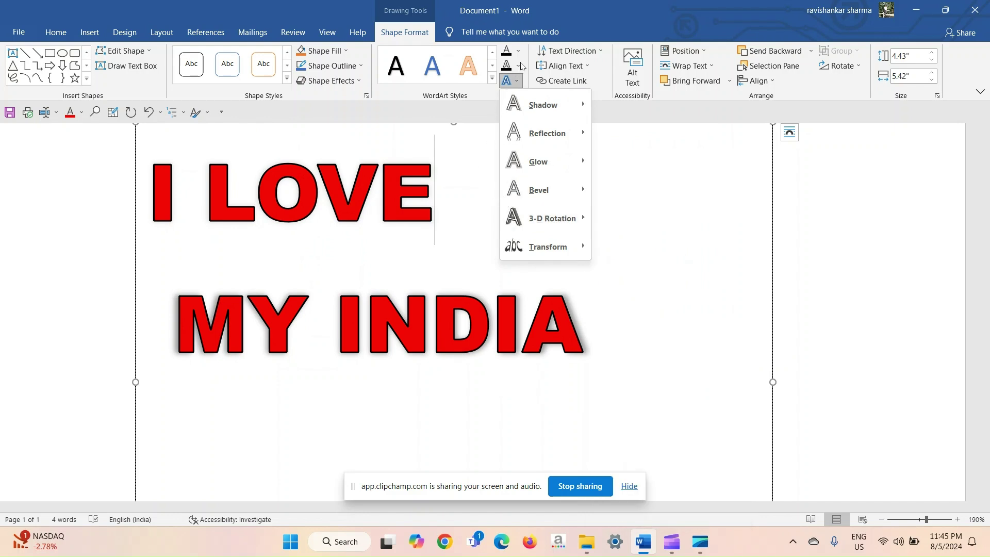
{"action": "left_click", "coordinate": [520, 66]}
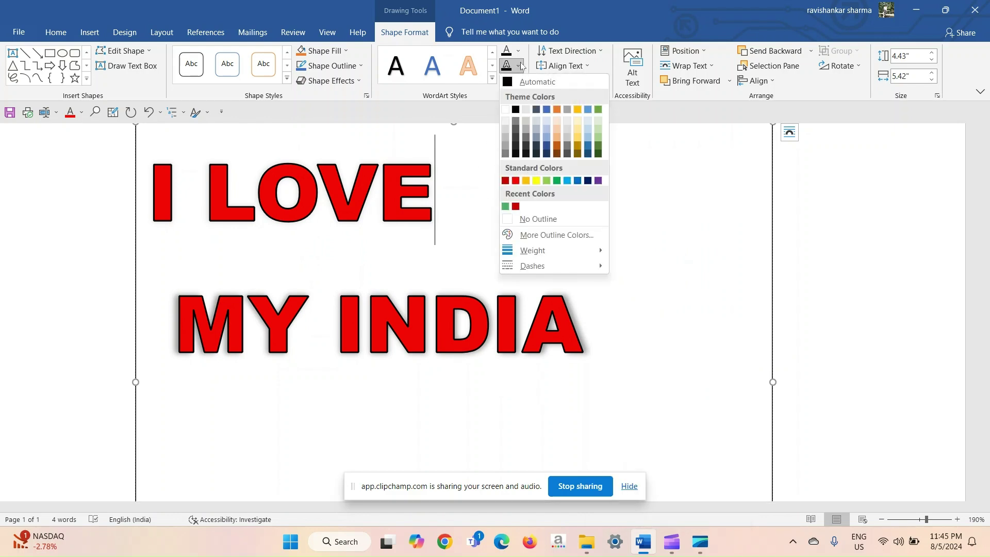
{"action": "left_click", "coordinate": [519, 52]}
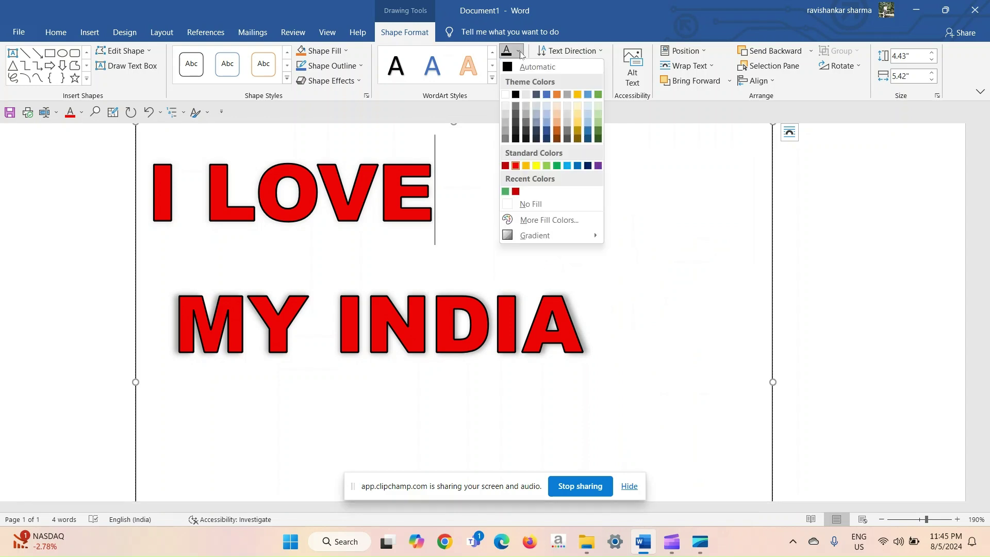
{"action": "left_click", "coordinate": [519, 52]}
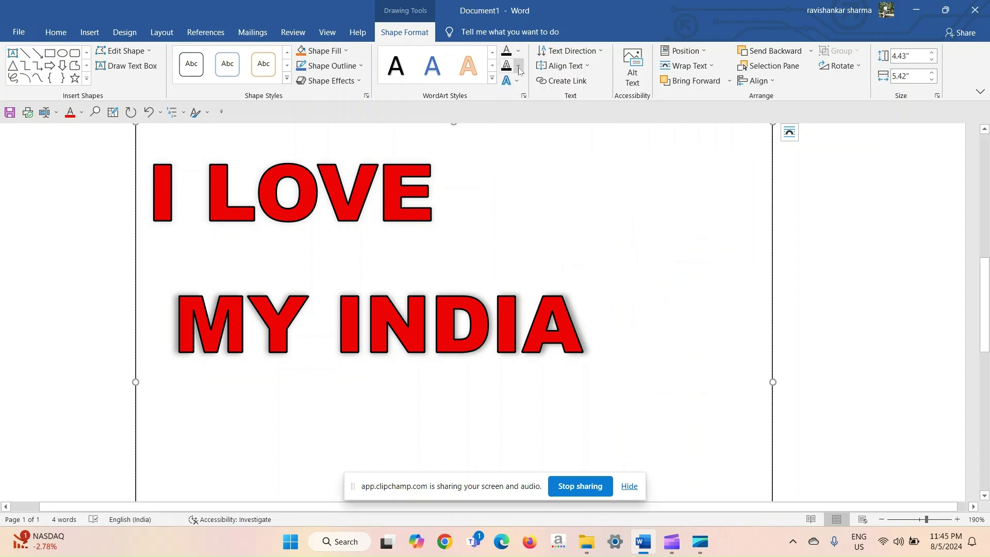
{"action": "left_click", "coordinate": [520, 67]}
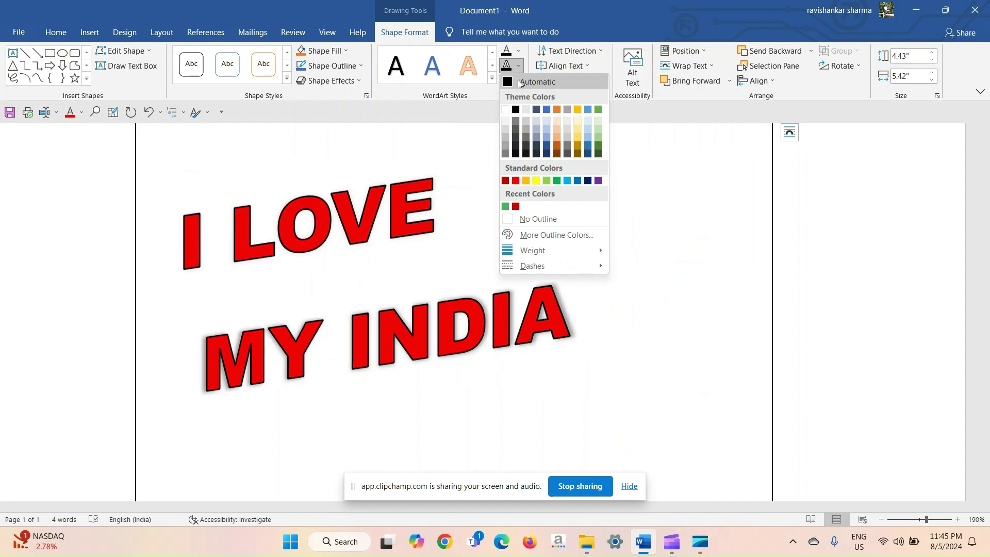
{"action": "left_click", "coordinate": [477, 137]}
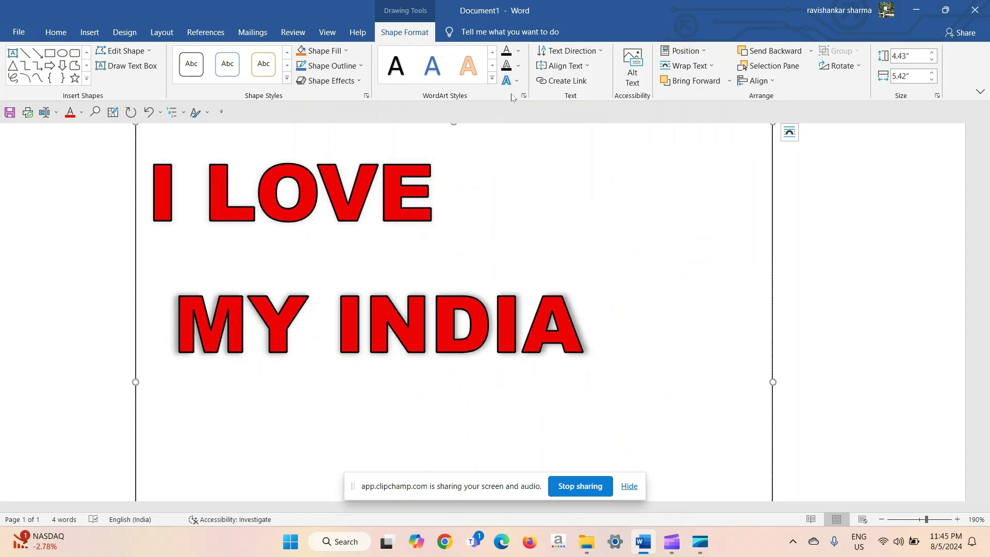
{"action": "left_click", "coordinate": [518, 81]}
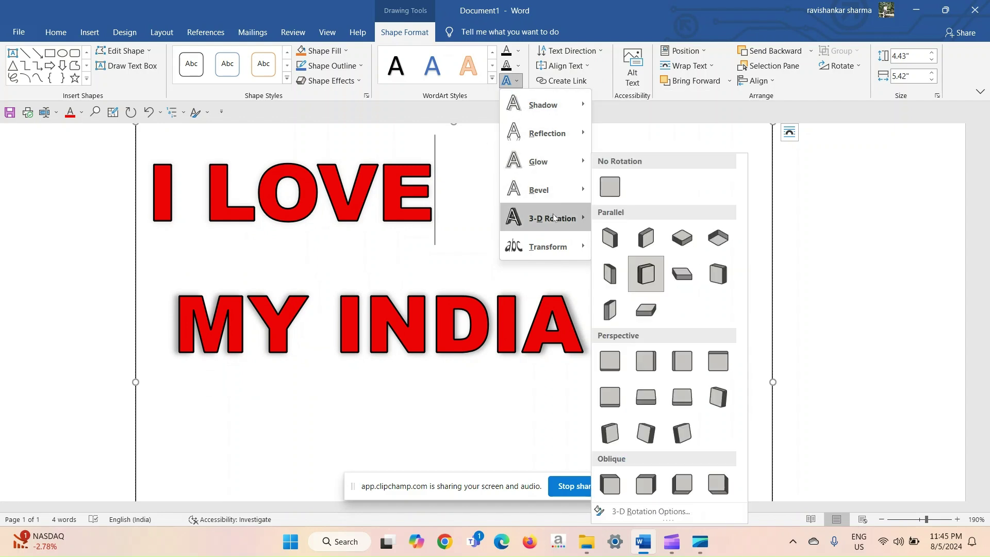
{"action": "mouse_move", "coordinate": [544, 104]}
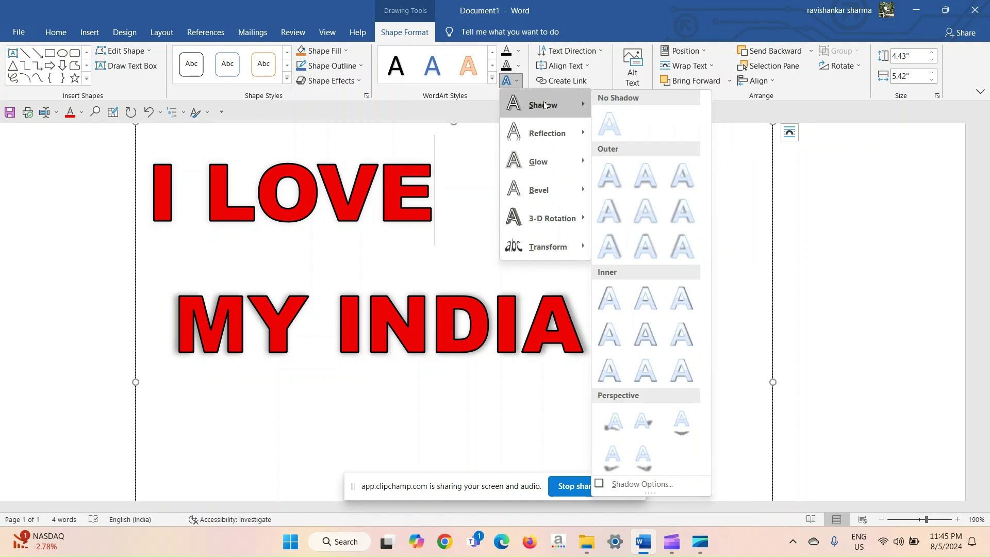
{"action": "left_click", "coordinate": [478, 158]}
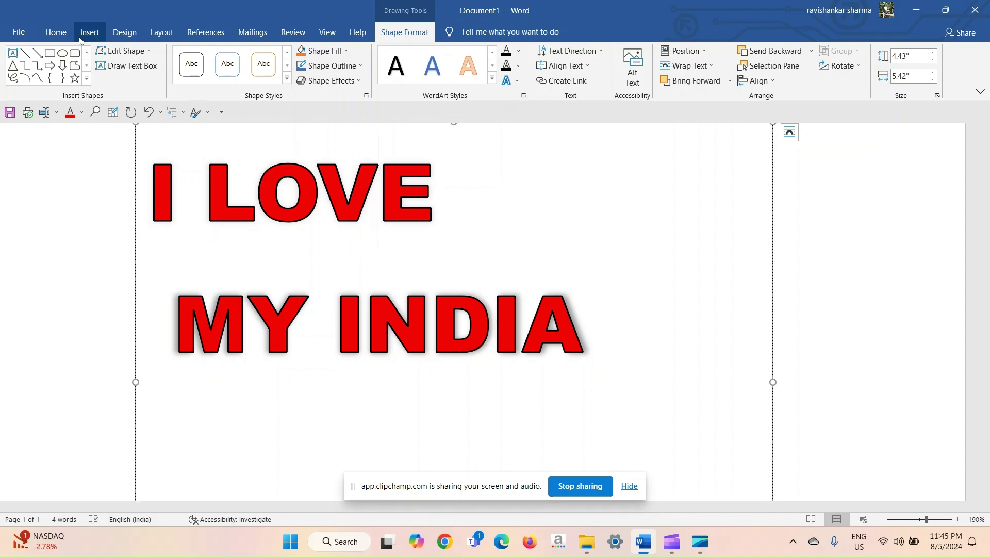
{"action": "left_click", "coordinate": [56, 32]}
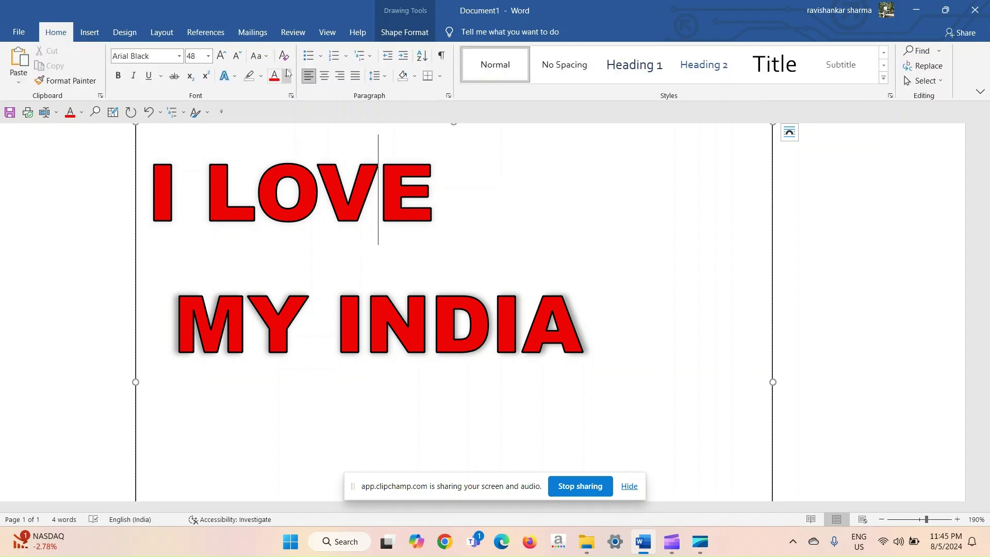
{"action": "left_click", "coordinate": [236, 78]}
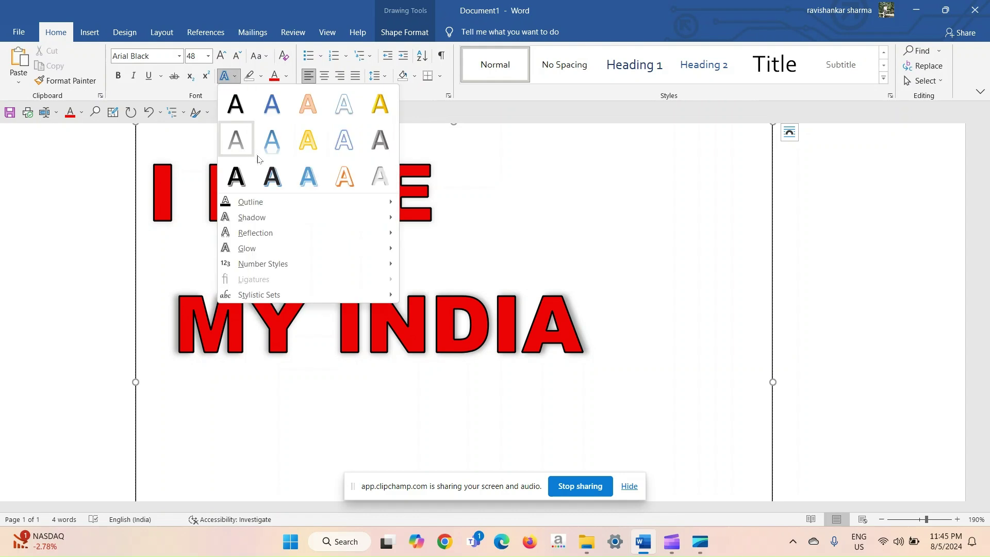
{"action": "left_click", "coordinate": [180, 89]}
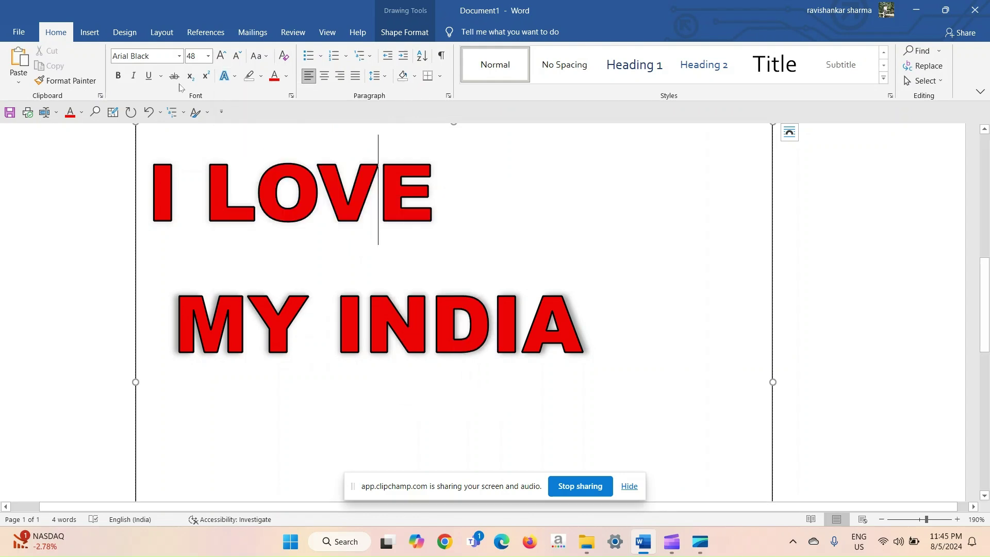
{"action": "left_click", "coordinate": [292, 97]}
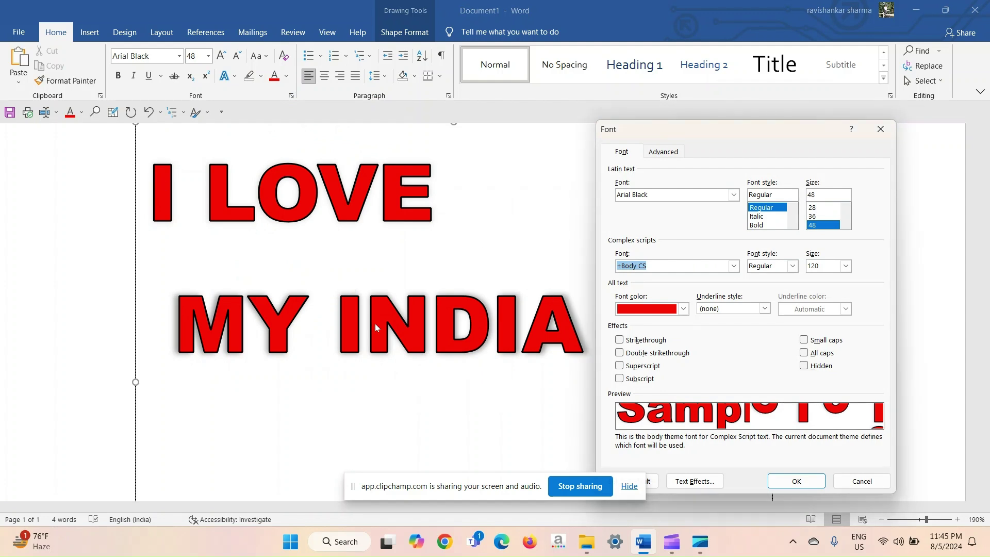
{"action": "key", "text": "ctrl+a"}
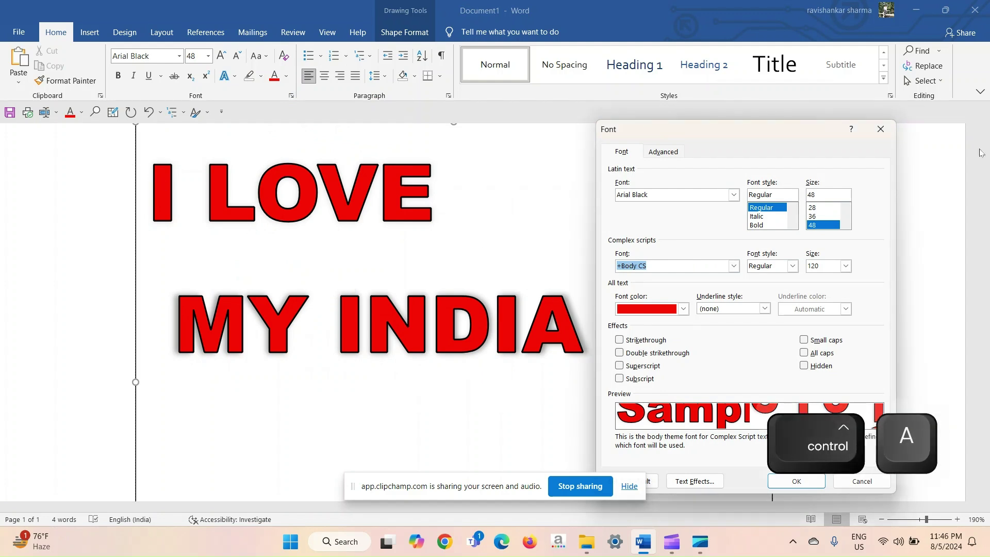
{"action": "left_click", "coordinate": [880, 129]}
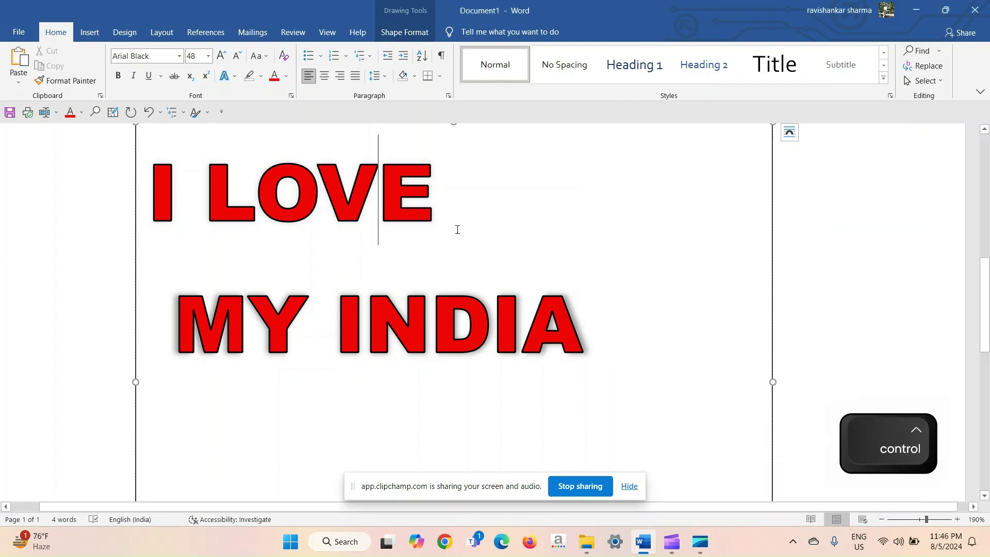
Apply the first bevel preset in the first row as the 3-D top bevel of all the text in the text box
{"action": "key", "text": "ctrl+a"}
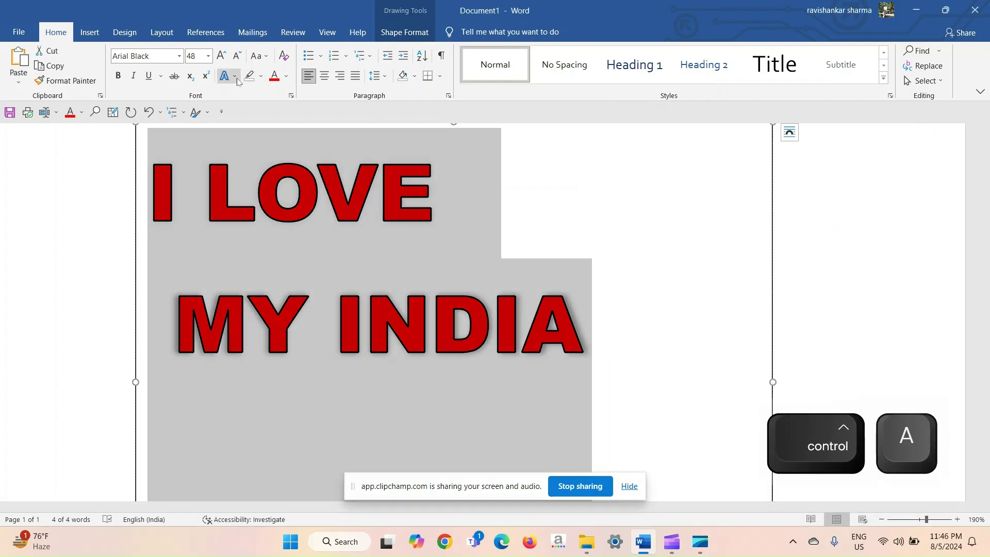
{"action": "left_click", "coordinate": [236, 78]}
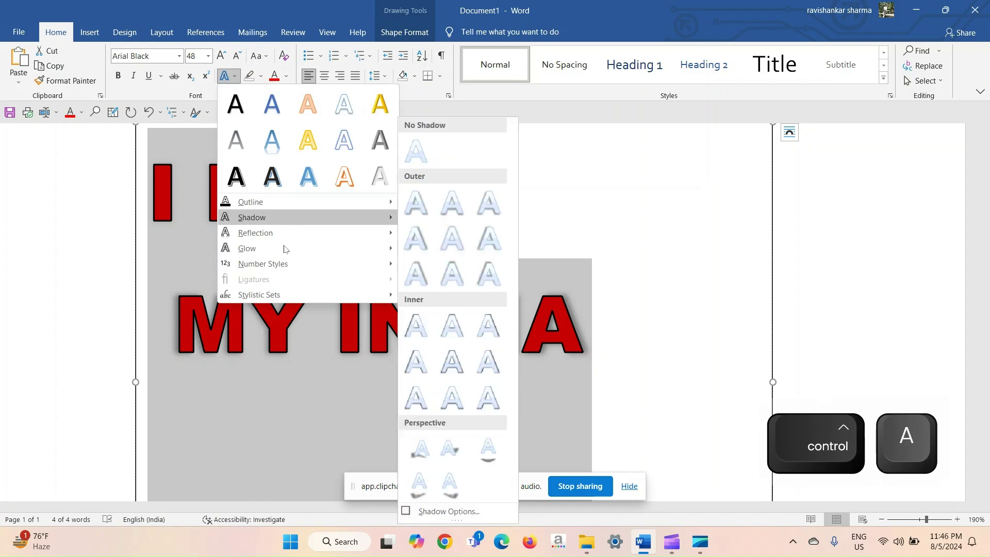
{"action": "left_click", "coordinate": [450, 157]}
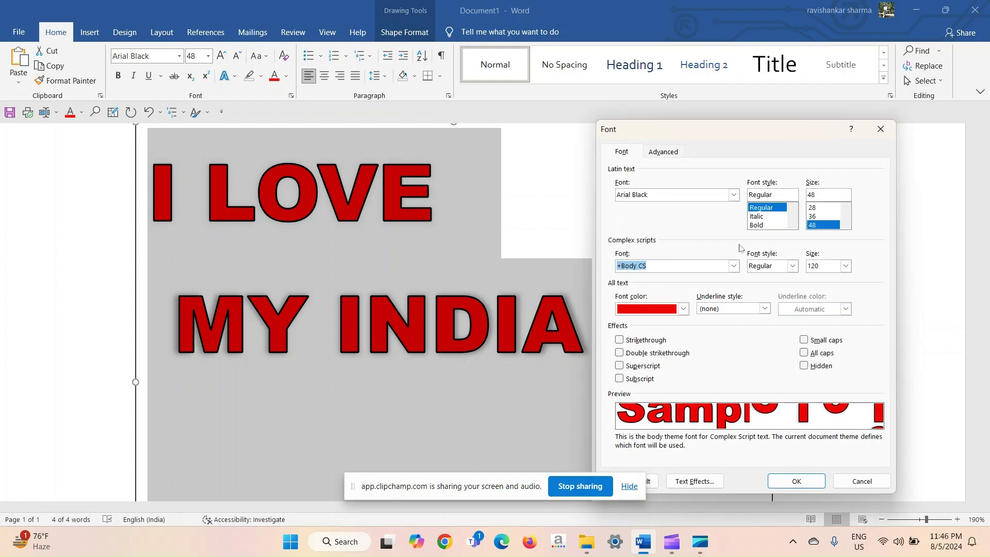
{"action": "left_click", "coordinate": [700, 486]}
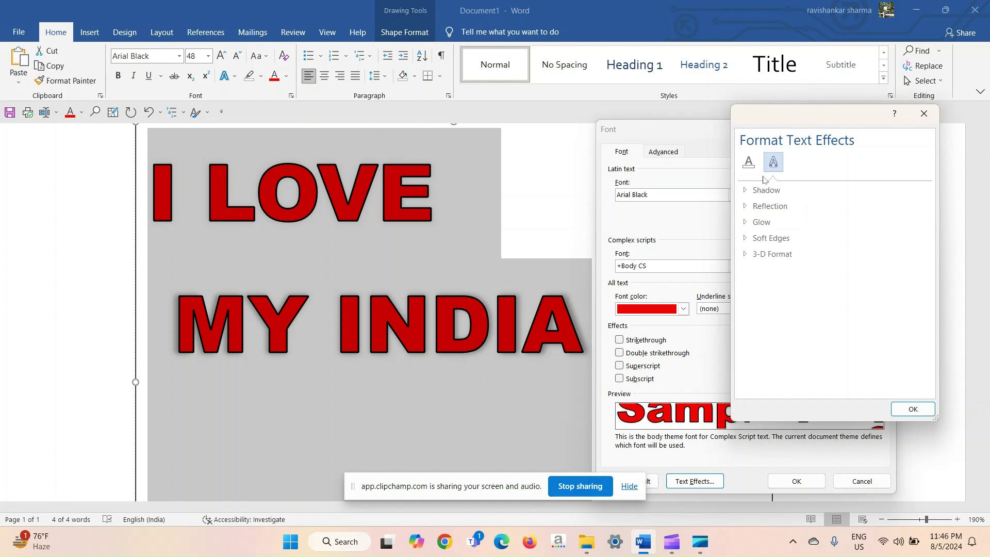
{"action": "left_click", "coordinate": [759, 255]}
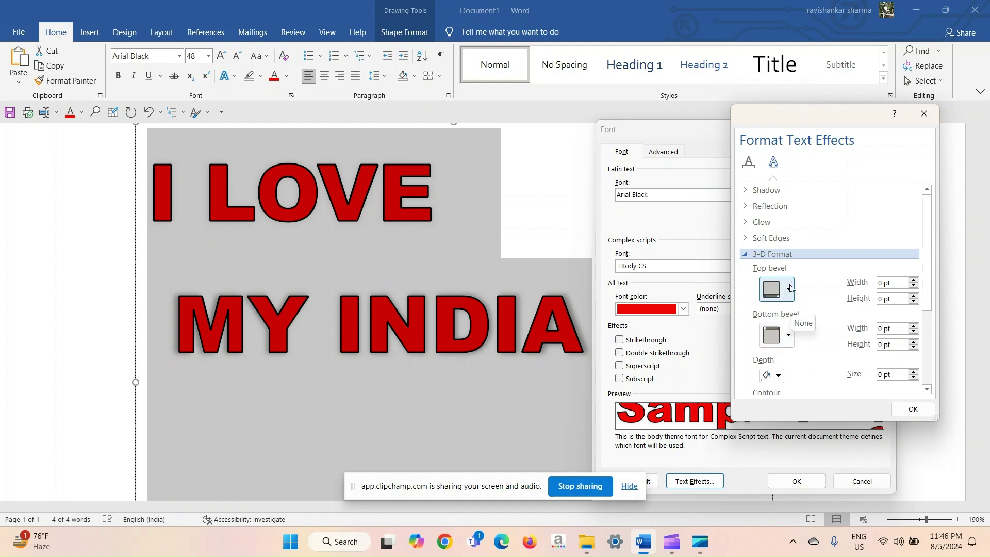
{"action": "left_click", "coordinate": [789, 288]}
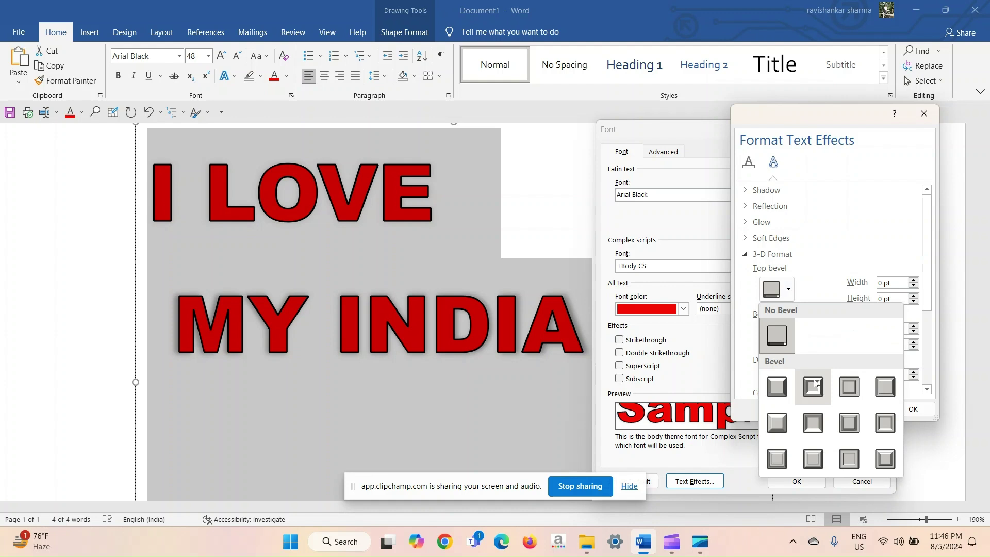
{"action": "left_click", "coordinate": [774, 384]}
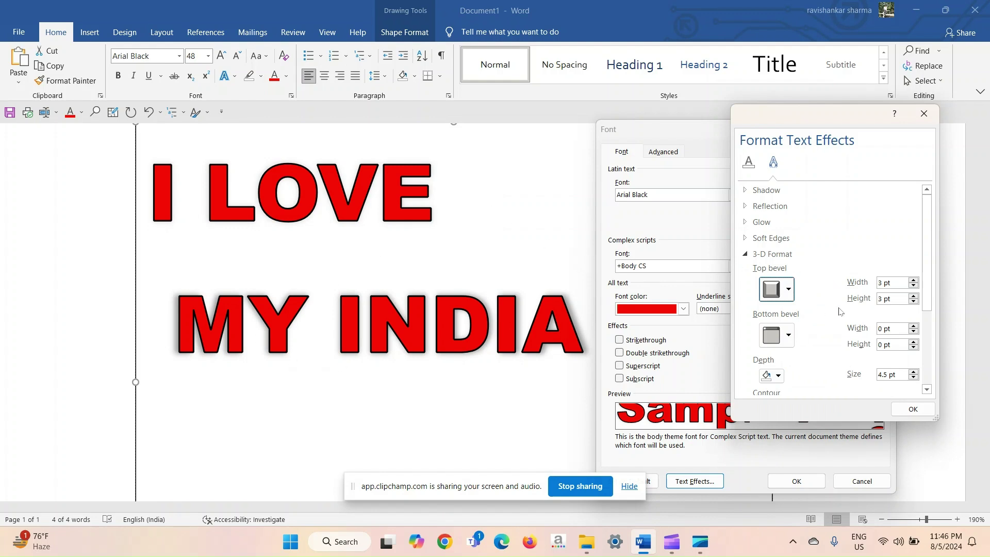
Give the text's 3-D depth the darkest shade of the blue theme colour and a size of 10 pt, and close the formatting dialogs
{"action": "scroll", "coordinate": [839, 311], "scroll_direction": "down", "scroll_amount": 5}
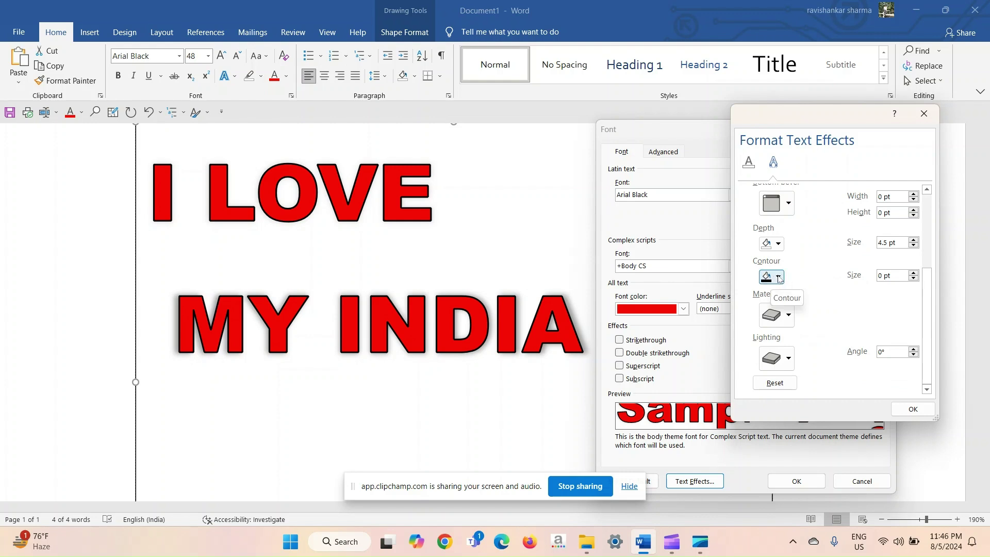
{"action": "left_click", "coordinate": [779, 244]}
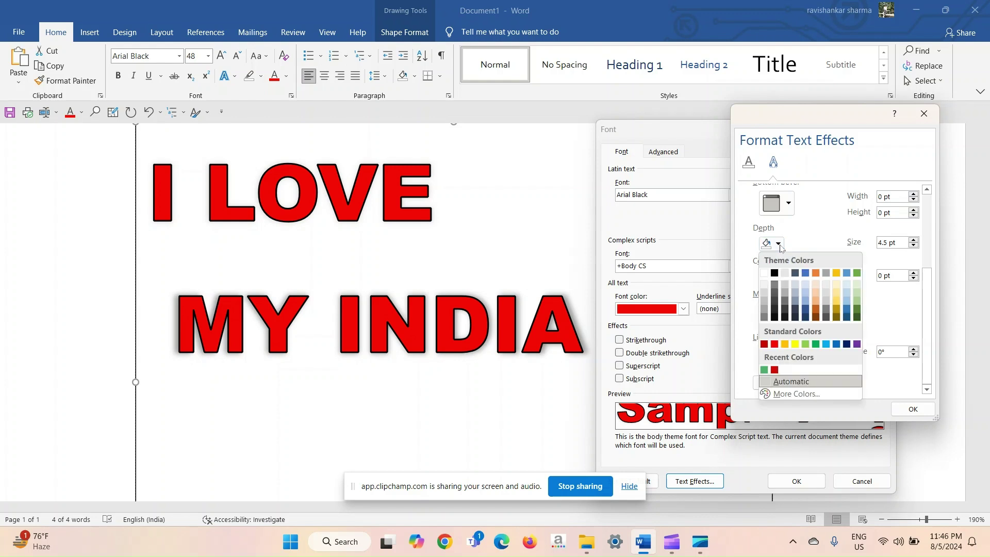
{"action": "left_click", "coordinate": [806, 314]}
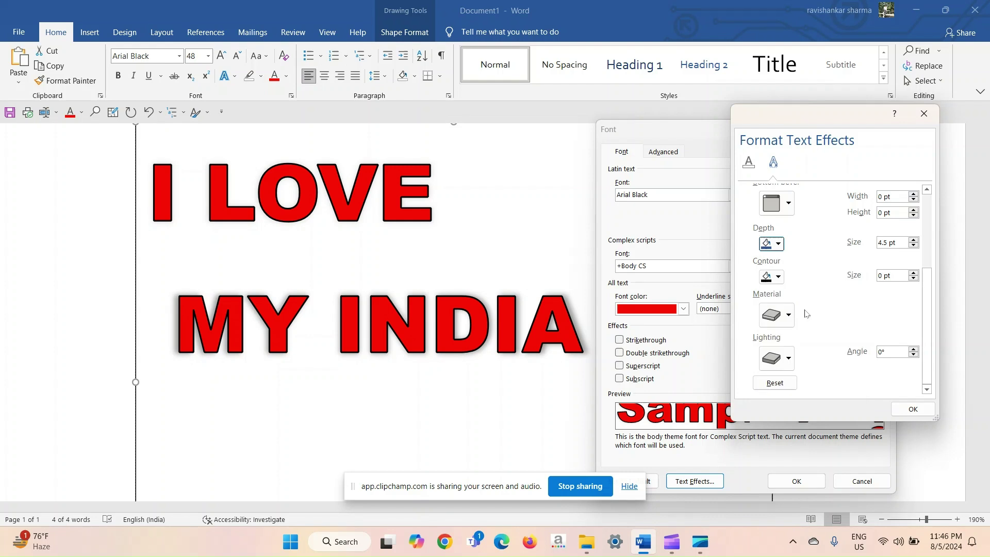
{"action": "left_click", "coordinate": [913, 239]}
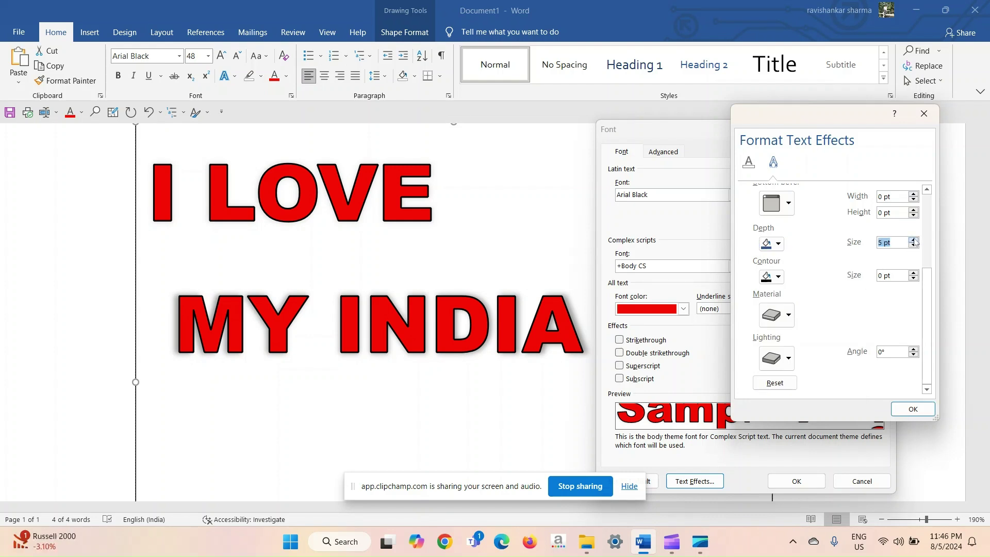
{"action": "left_click", "coordinate": [914, 239]}
{"action": "left_click", "coordinate": [914, 240]}
{"action": "left_click", "coordinate": [914, 240]}
{"action": "left_click", "coordinate": [914, 239]}
{"action": "left_click", "coordinate": [914, 240]}
{"action": "left_click", "coordinate": [913, 240]}
{"action": "left_click", "coordinate": [914, 240]}
{"action": "left_click", "coordinate": [913, 240]}
{"action": "left_click_drag", "start_coordinate": [808, 116], "coordinate": [988, 125]}
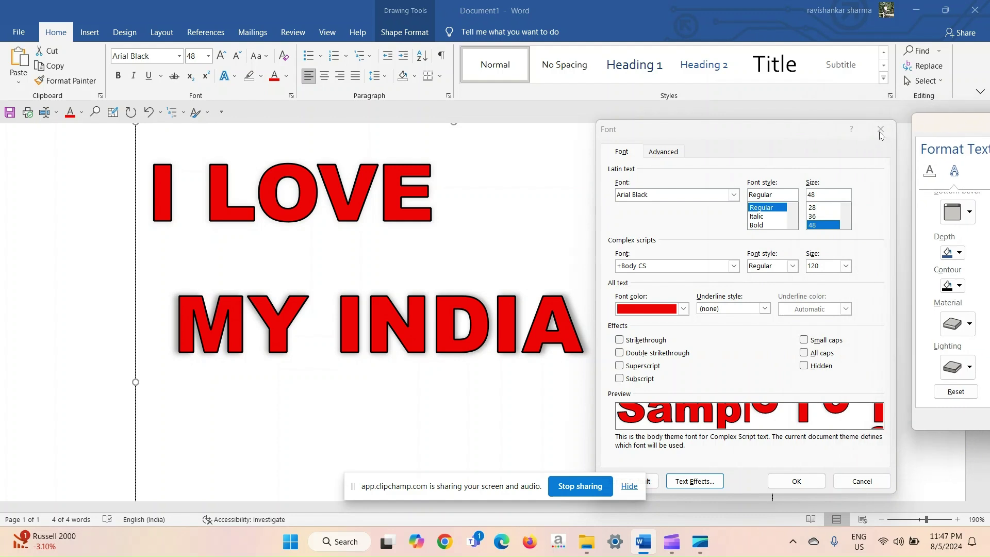
{"action": "left_click_drag", "start_coordinate": [938, 131], "coordinate": [802, 144]}
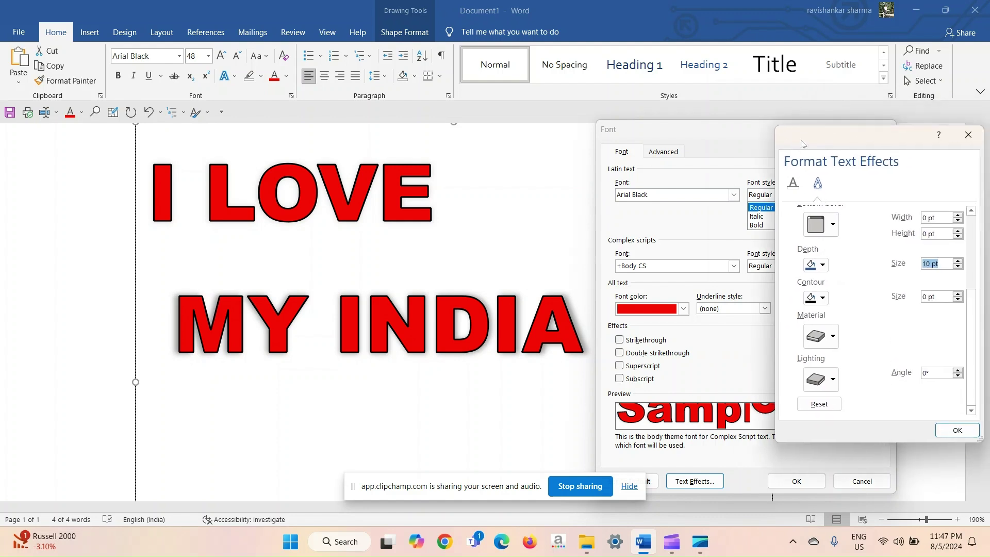
{"action": "left_click", "coordinate": [975, 133]}
{"action": "key", "text": "Return"}
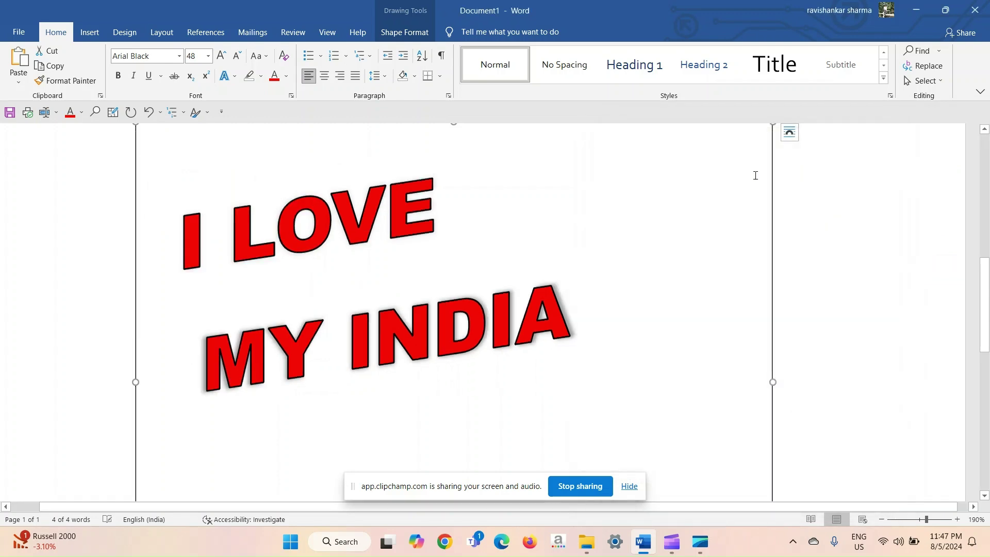
Select all the text in the text box and look through the text effects available for it
{"action": "key", "text": "ctrl+a"}
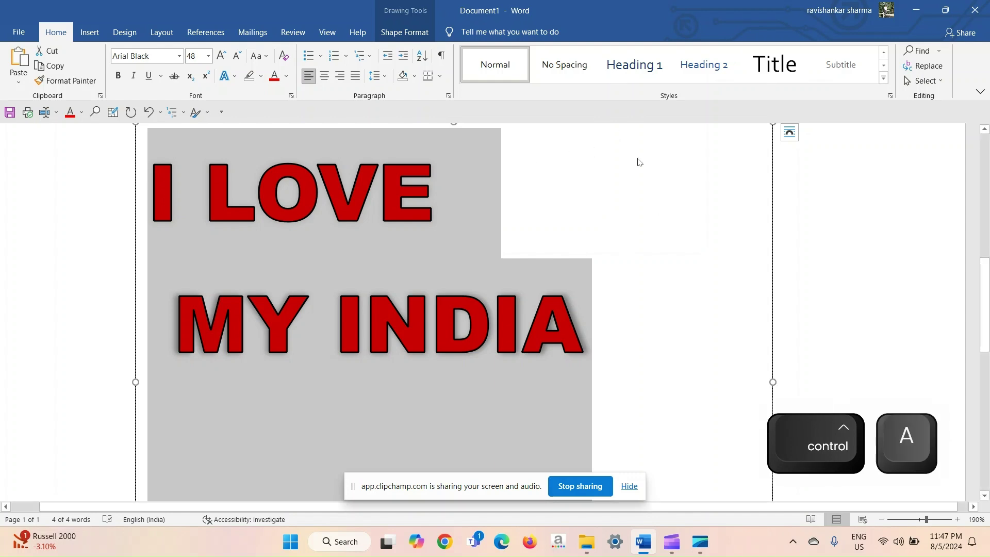
{"action": "left_click", "coordinate": [405, 32]}
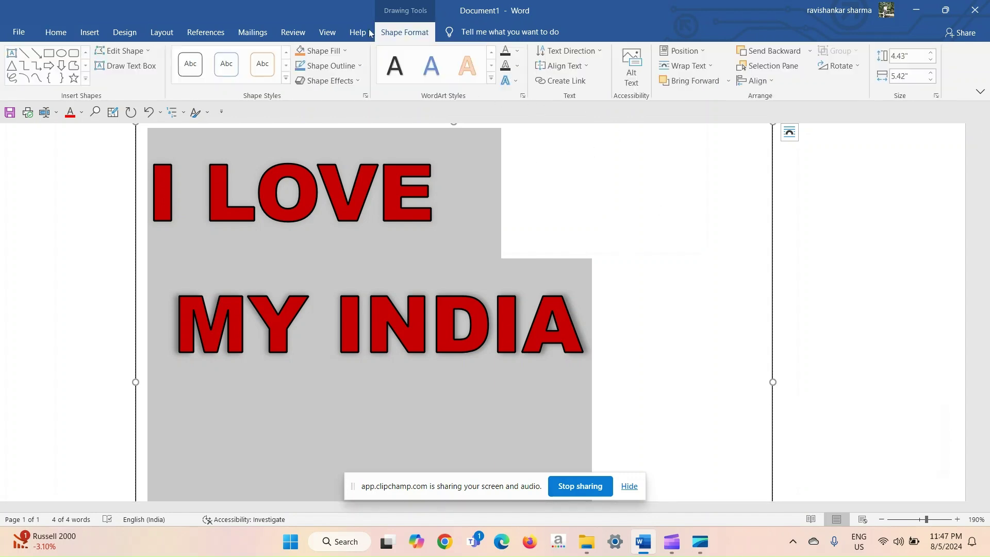
{"action": "left_click", "coordinate": [63, 32]}
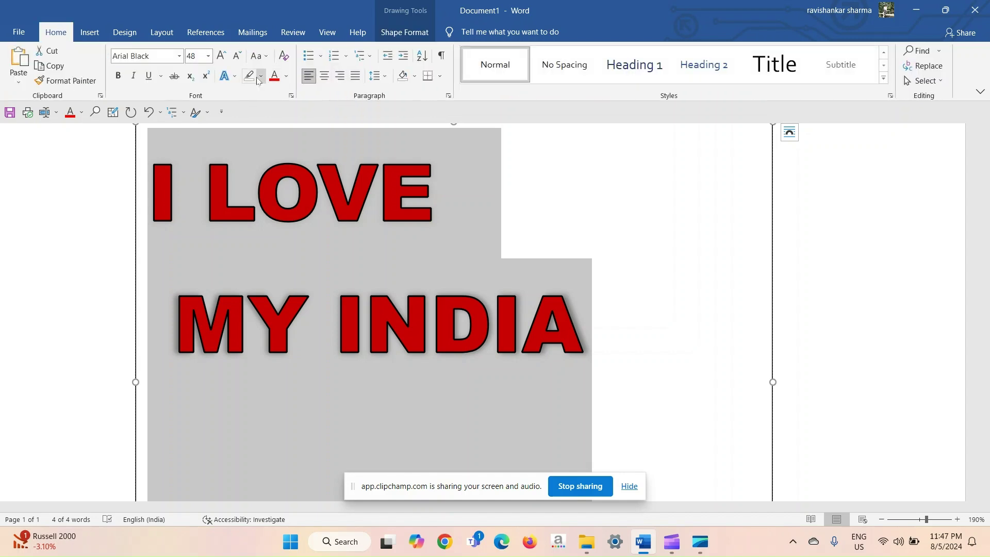
{"action": "left_click", "coordinate": [229, 76]}
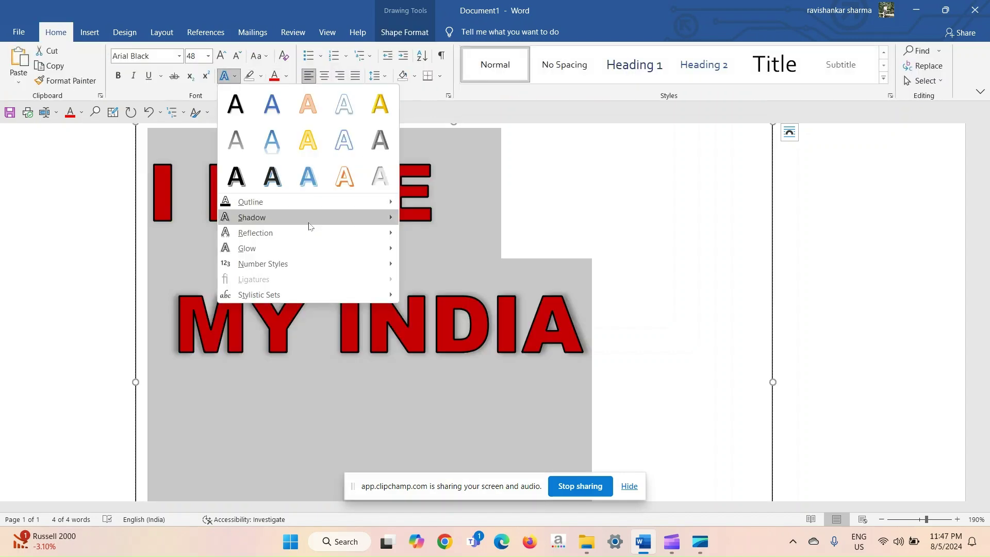
{"action": "mouse_move", "coordinate": [305, 251]}
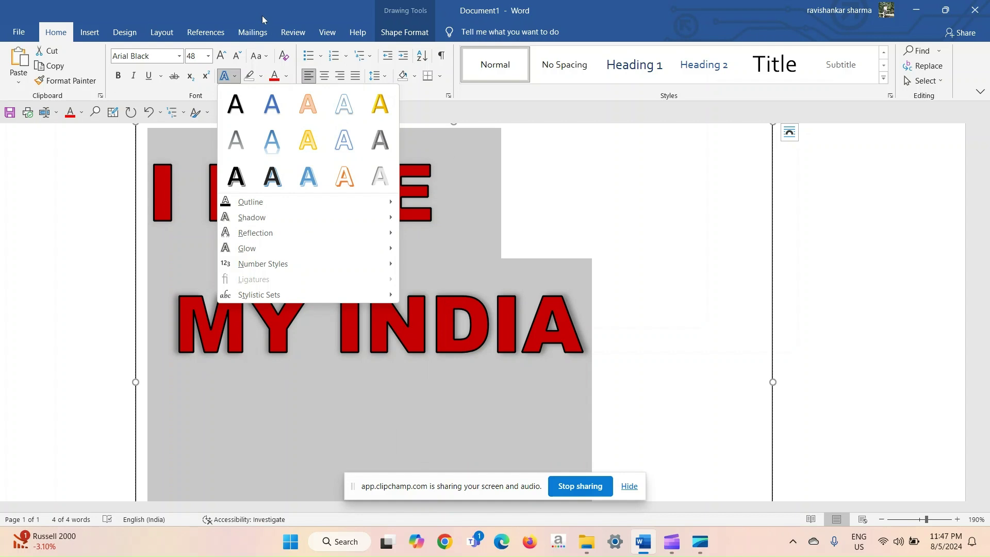
{"action": "left_click", "coordinate": [230, 75]}
Increase the 3-D depth size of all the selected text and close the formatting dialogs
{"action": "left_click", "coordinate": [292, 97]}
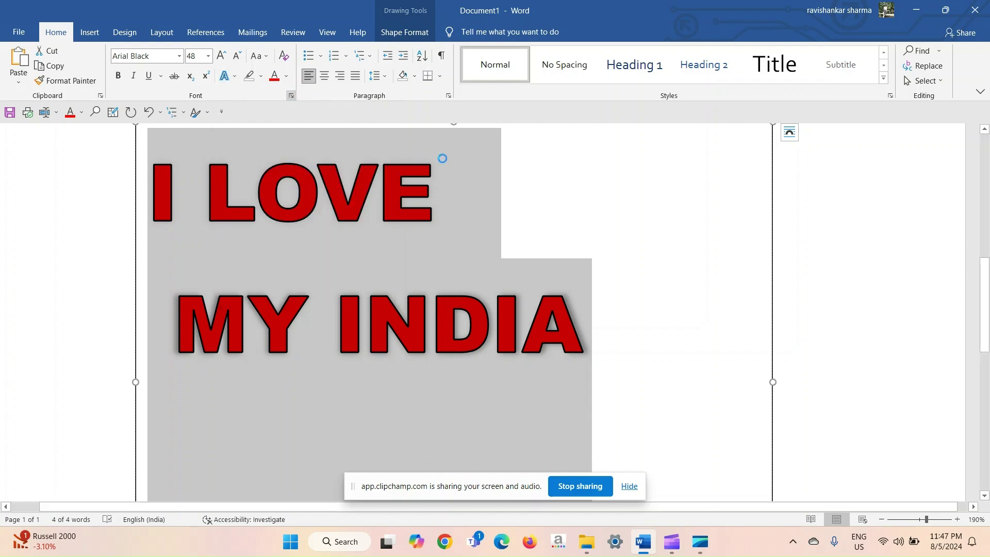
{"action": "left_click", "coordinate": [711, 487]}
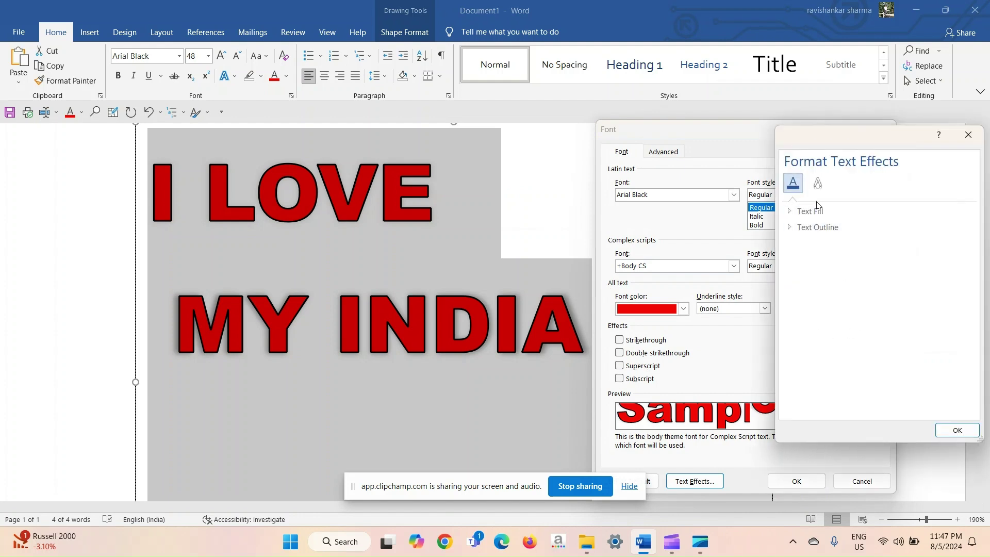
{"action": "left_click", "coordinate": [820, 188]}
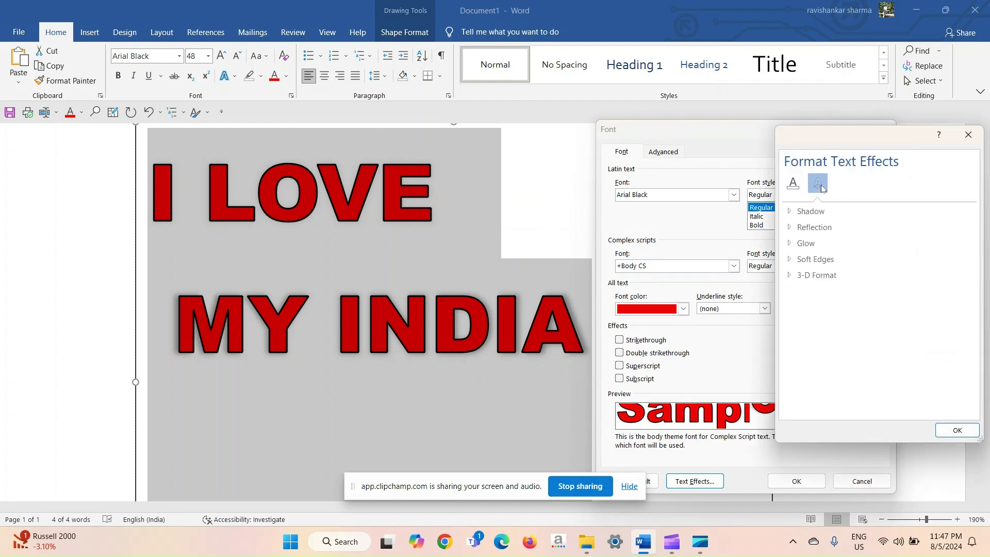
{"action": "left_click", "coordinate": [813, 275]}
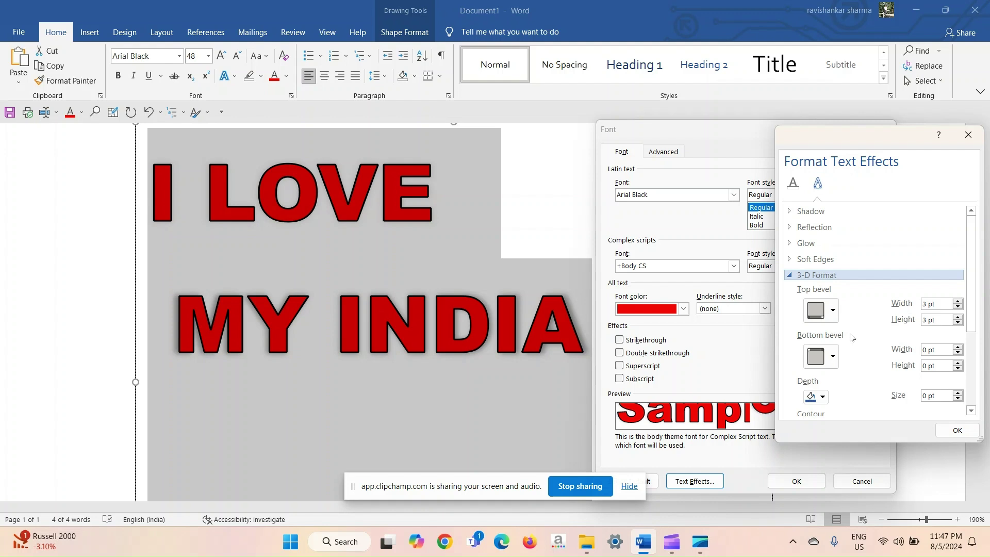
{"action": "scroll", "coordinate": [851, 338], "scroll_direction": "down", "scroll_amount": 4}
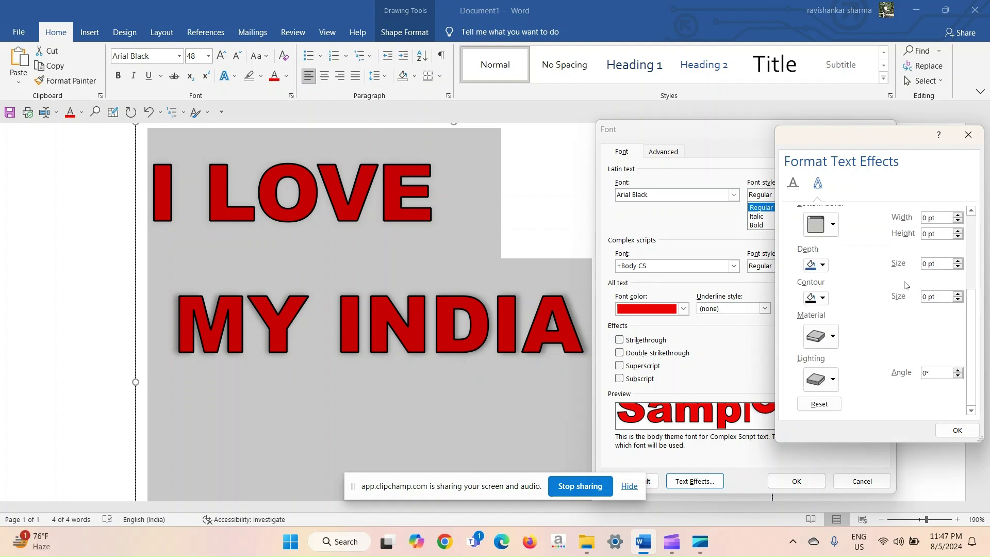
{"action": "left_click", "coordinate": [958, 262]}
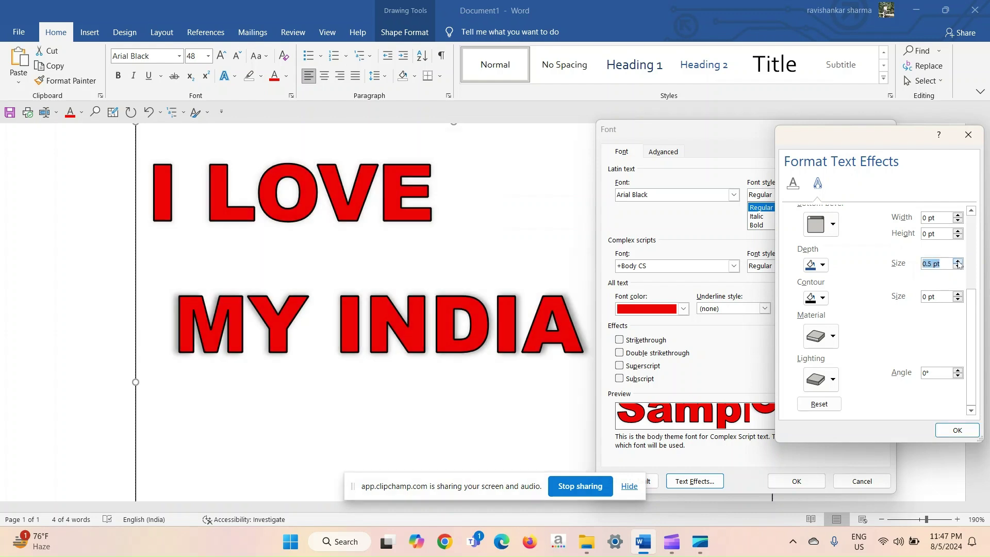
{"action": "left_click", "coordinate": [957, 262]}
{"action": "left_click", "coordinate": [958, 261]}
{"action": "left_click", "coordinate": [958, 261]}
{"action": "left_click", "coordinate": [958, 261]}
{"action": "left_click", "coordinate": [957, 261]}
{"action": "left_click", "coordinate": [967, 135]}
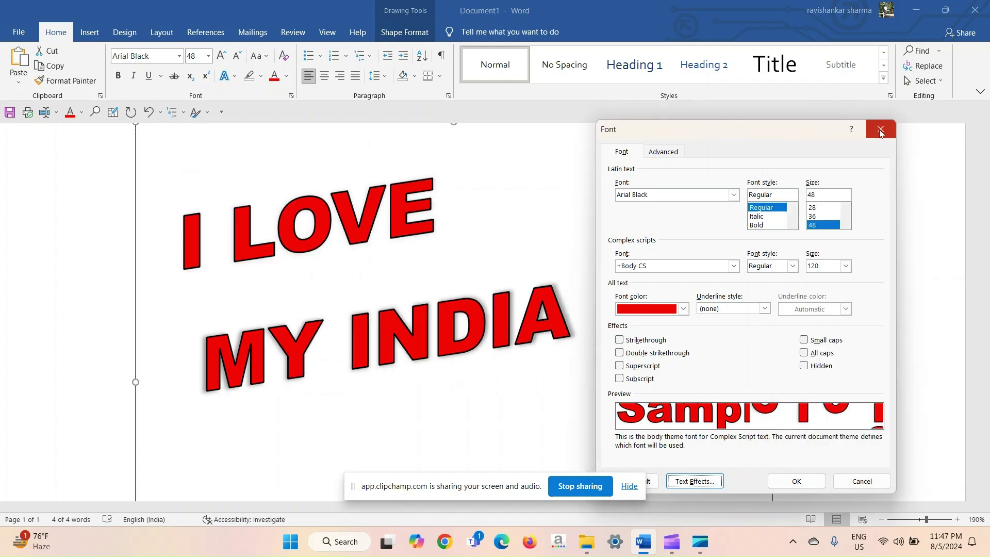
{"action": "left_click", "coordinate": [880, 129]}
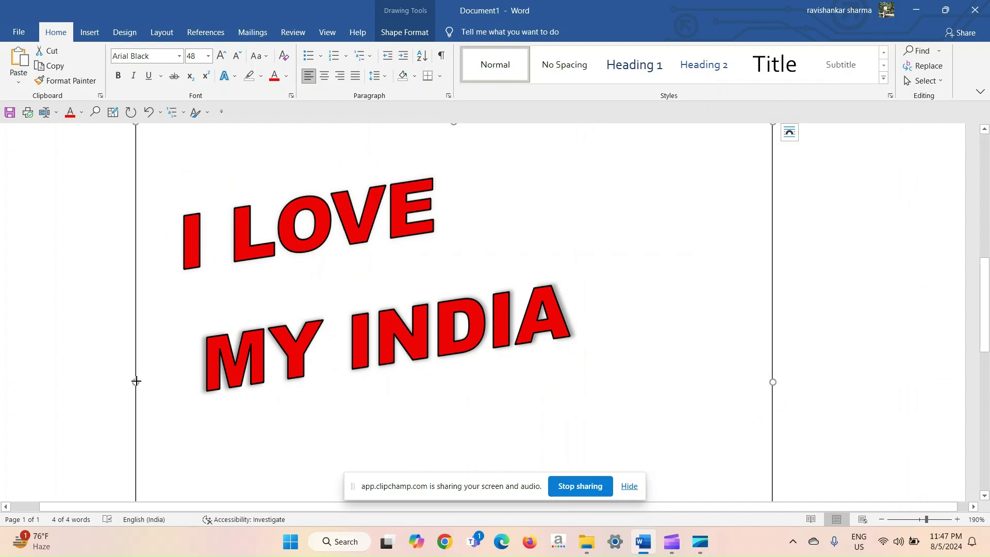
Look through the shape effects for the text box and the text effects for its text
{"action": "double_click", "coordinate": [136, 381]}
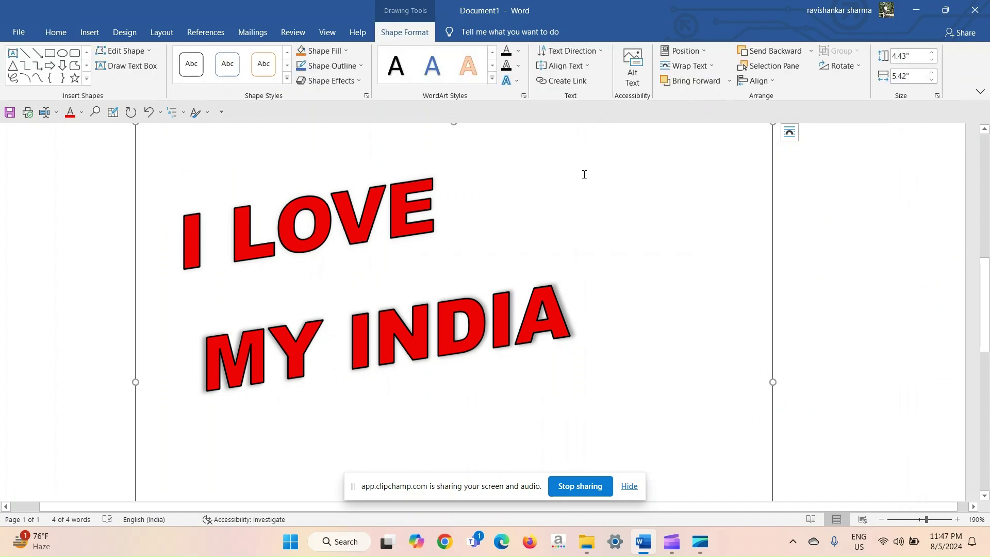
{"action": "left_click", "coordinate": [350, 82]}
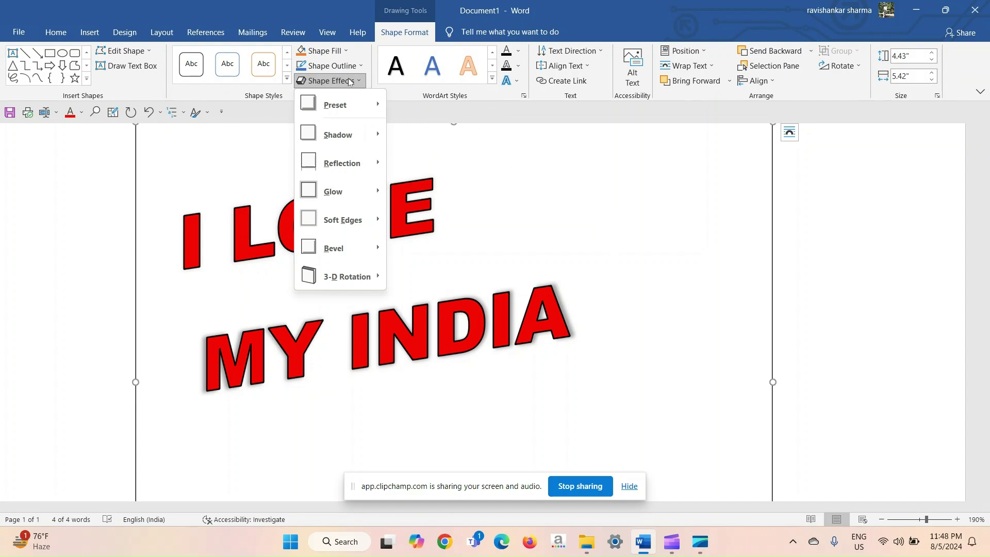
{"action": "left_click", "coordinate": [350, 82]}
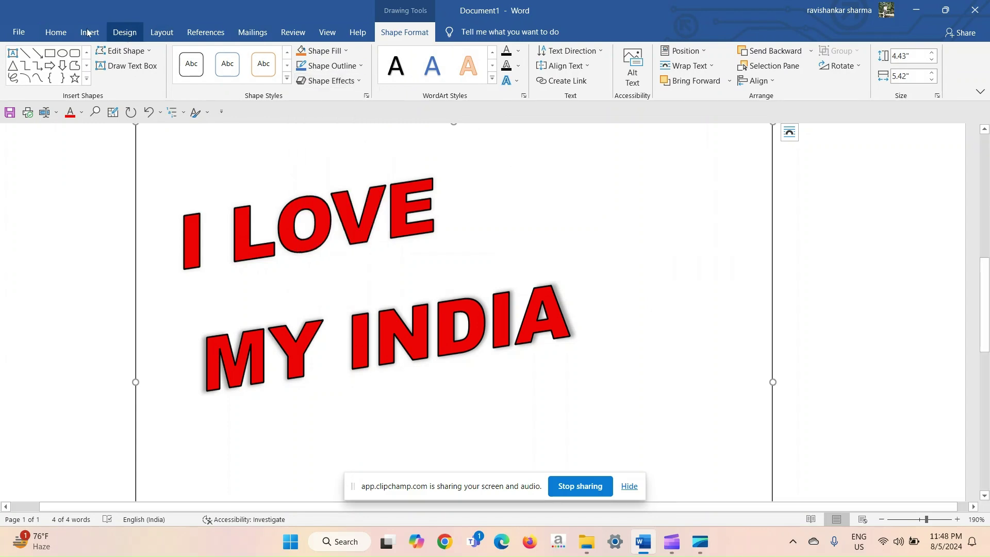
{"action": "left_click", "coordinate": [56, 37]}
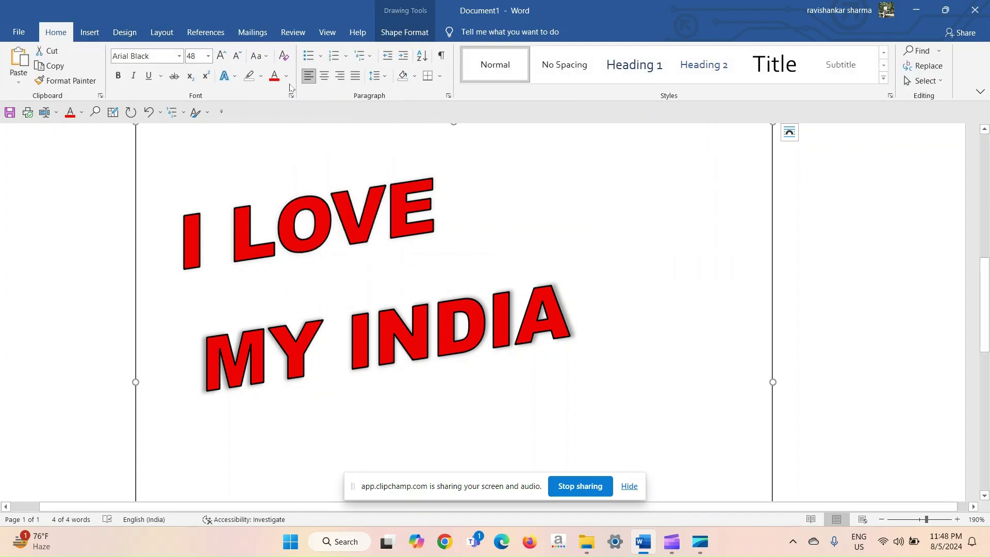
{"action": "left_click", "coordinate": [226, 77]}
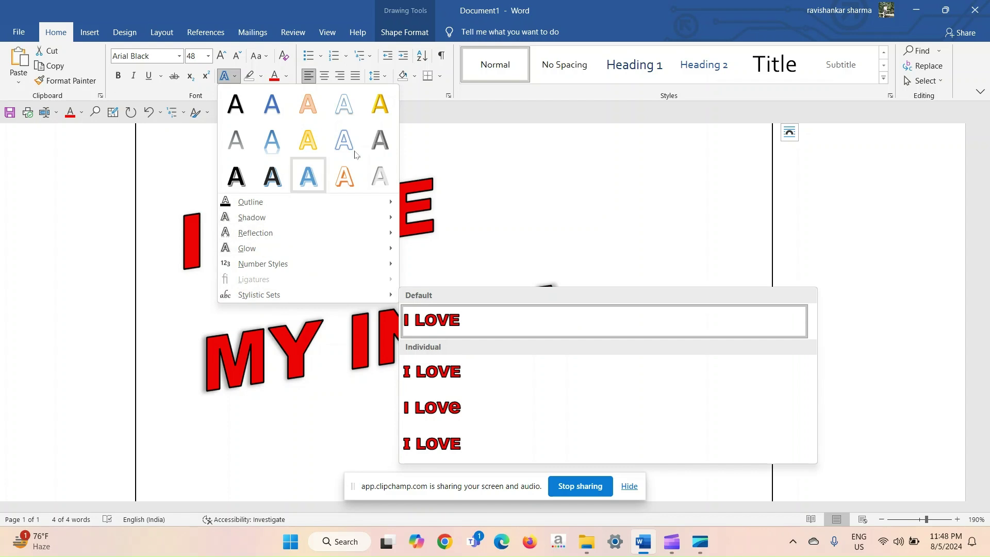
{"action": "left_click", "coordinate": [432, 147]}
{"action": "left_click", "coordinate": [432, 147]}
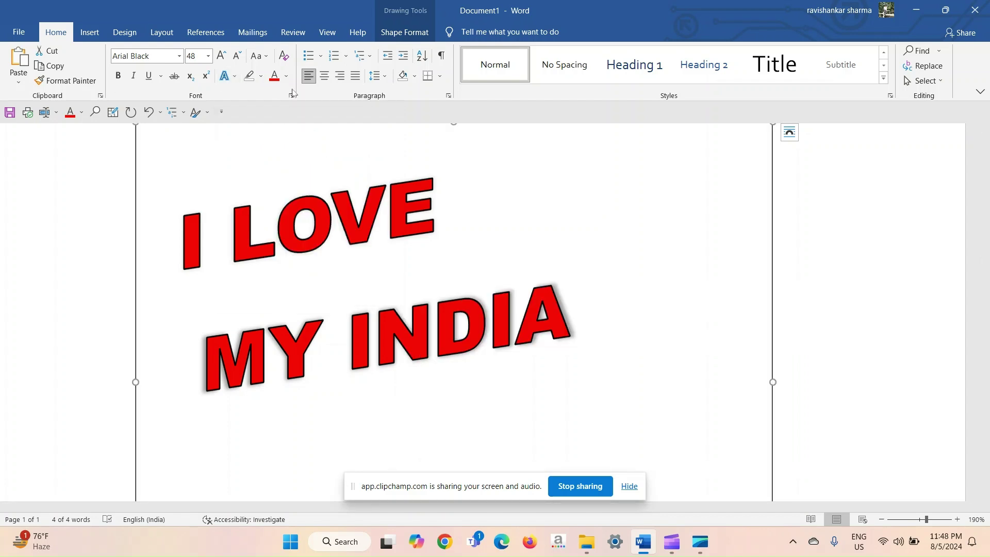
Set the 3-D depth size of the "I LOVE MY INDIA" text to 7.5 pt and close the formatting dialogs
{"action": "left_click", "coordinate": [291, 97]}
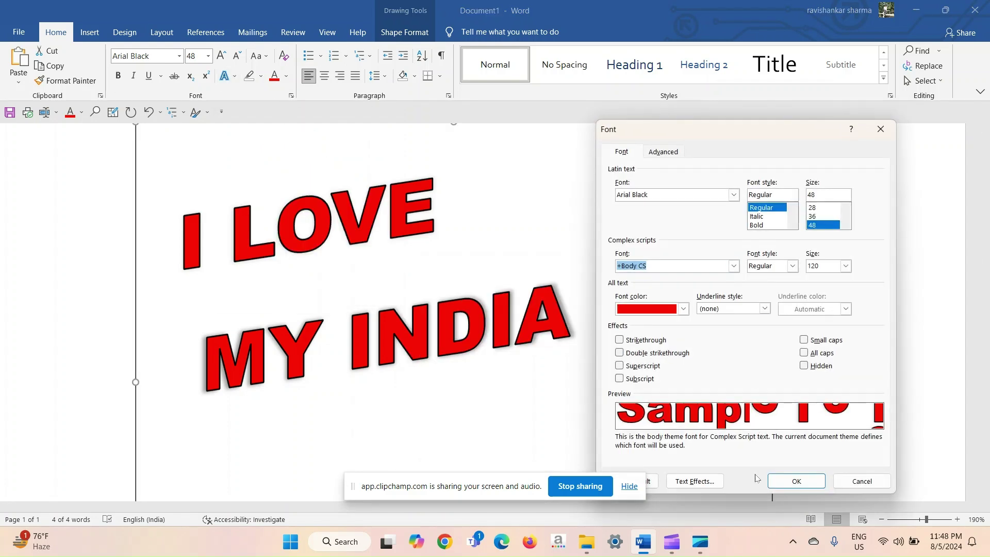
{"action": "left_click", "coordinate": [715, 485]}
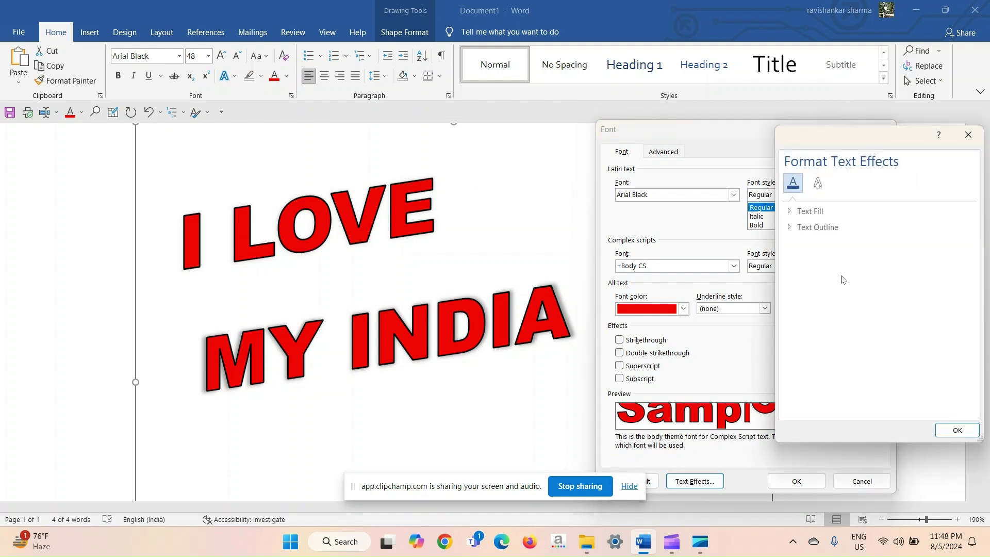
{"action": "left_click", "coordinate": [817, 182]}
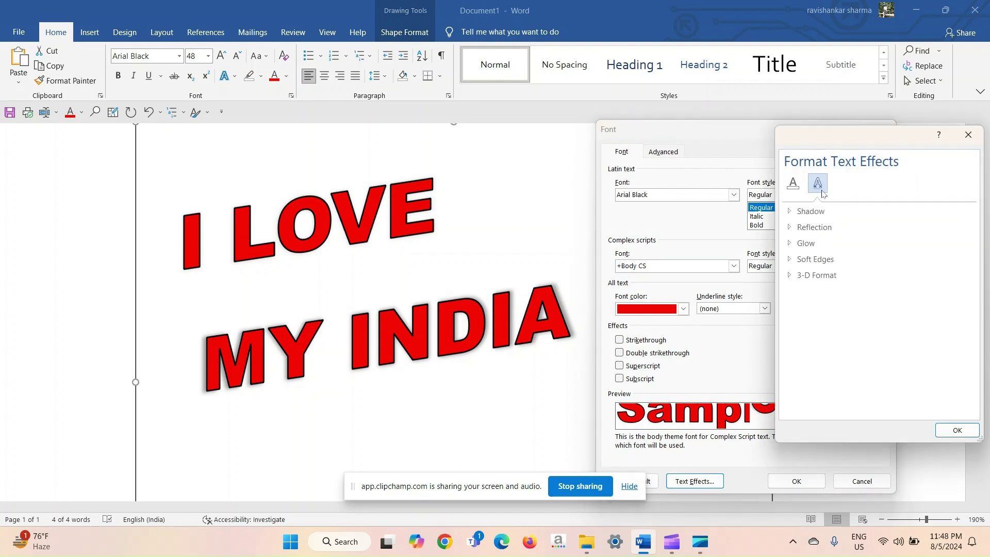
{"action": "left_click", "coordinate": [820, 277]}
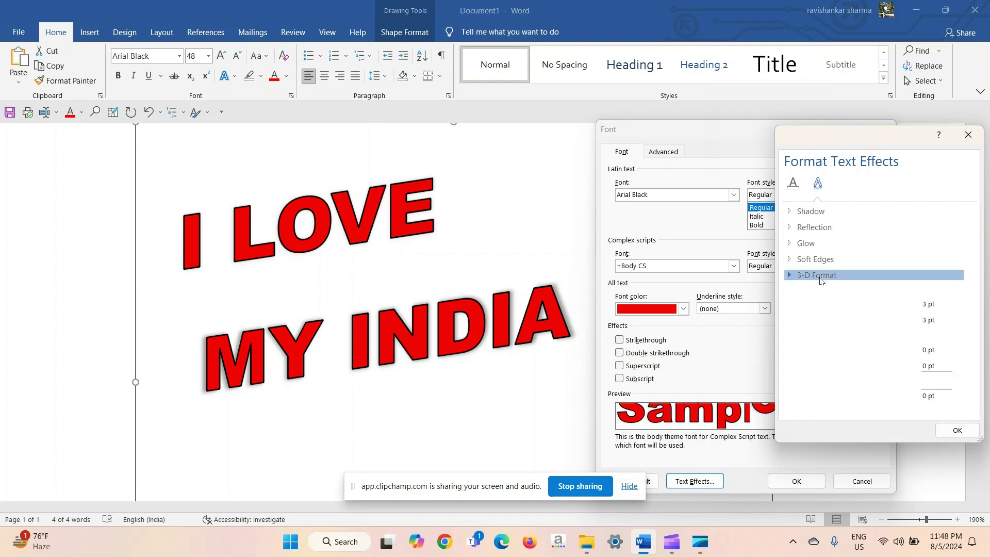
{"action": "scroll", "coordinate": [885, 331], "scroll_direction": "down", "scroll_amount": 4}
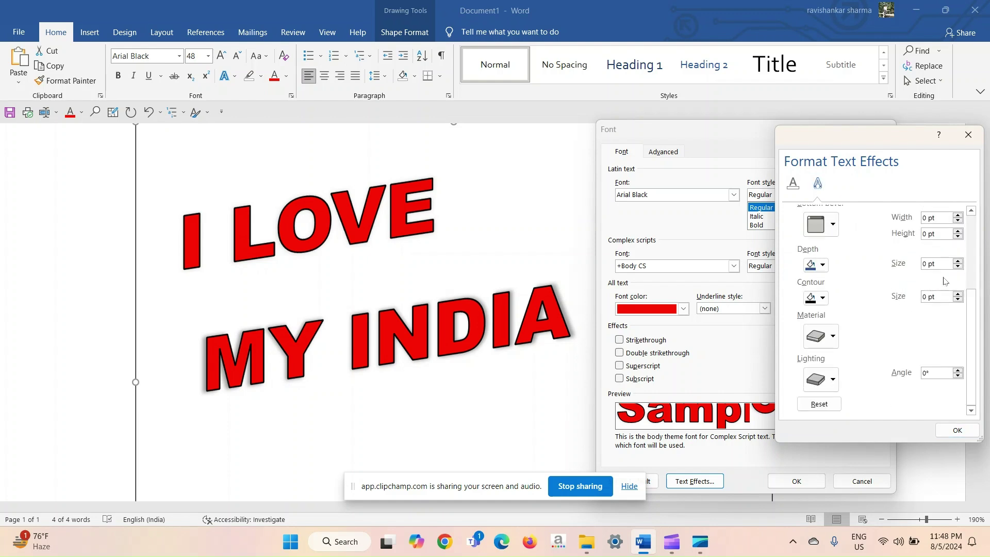
{"action": "left_click", "coordinate": [957, 260]}
{"action": "left_click", "coordinate": [957, 261]}
{"action": "left_click", "coordinate": [957, 261]}
{"action": "left_click", "coordinate": [957, 261]}
{"action": "left_click", "coordinate": [957, 261]}
{"action": "left_click", "coordinate": [957, 261]}
{"action": "left_click", "coordinate": [957, 260]}
{"action": "left_click", "coordinate": [957, 260]}
{"action": "left_click", "coordinate": [958, 430]}
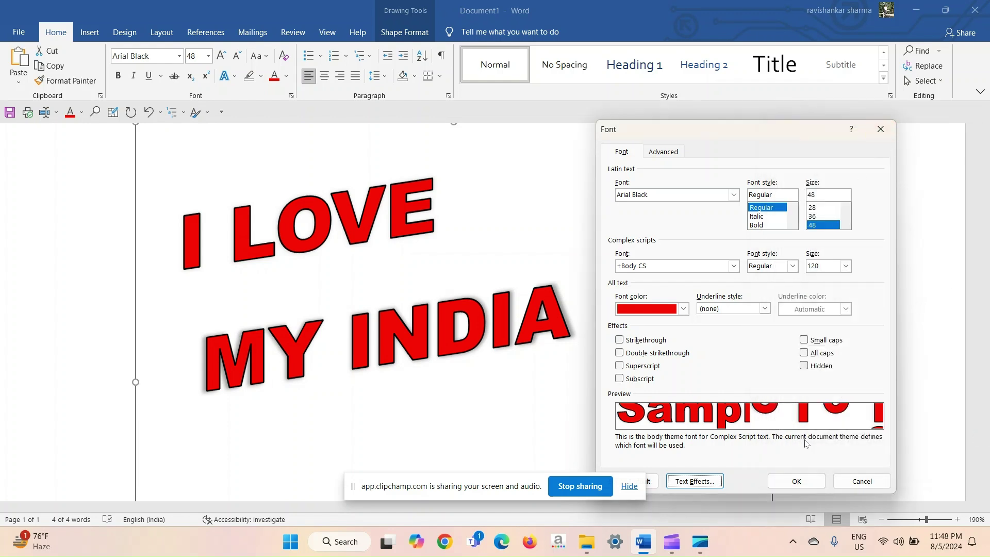
{"action": "left_click", "coordinate": [801, 476]}
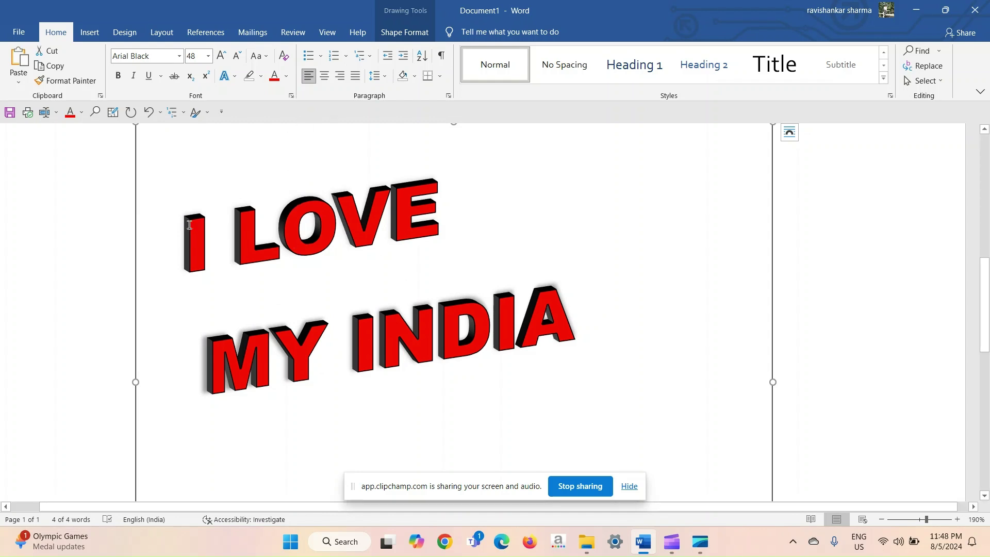
Select the whole "I LOVE MY INDIA" text box and increase its text's 3-D depth size further, closing the formatting dialogs
{"action": "left_click_drag", "start_coordinate": [184, 221], "coordinate": [232, 261]}
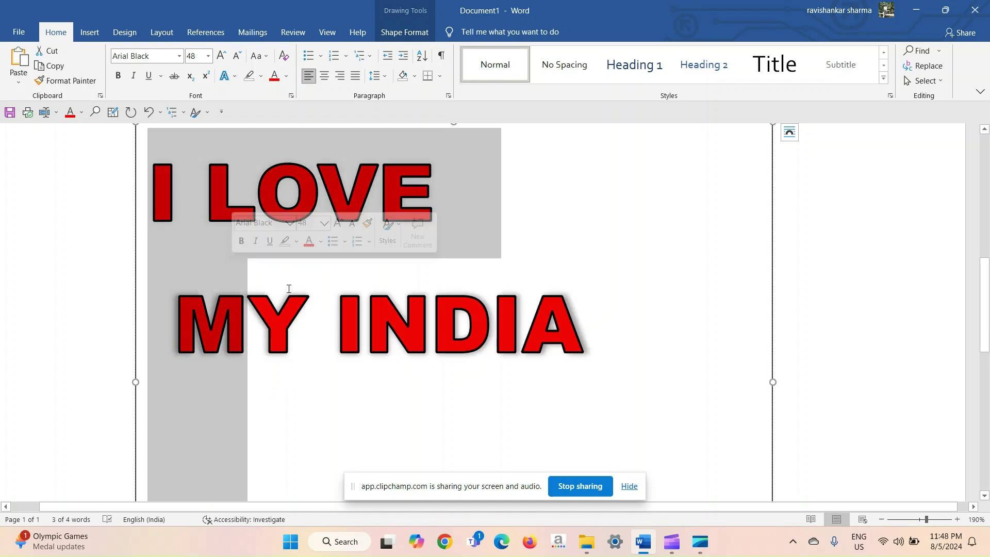
{"action": "left_click", "coordinate": [88, 272]}
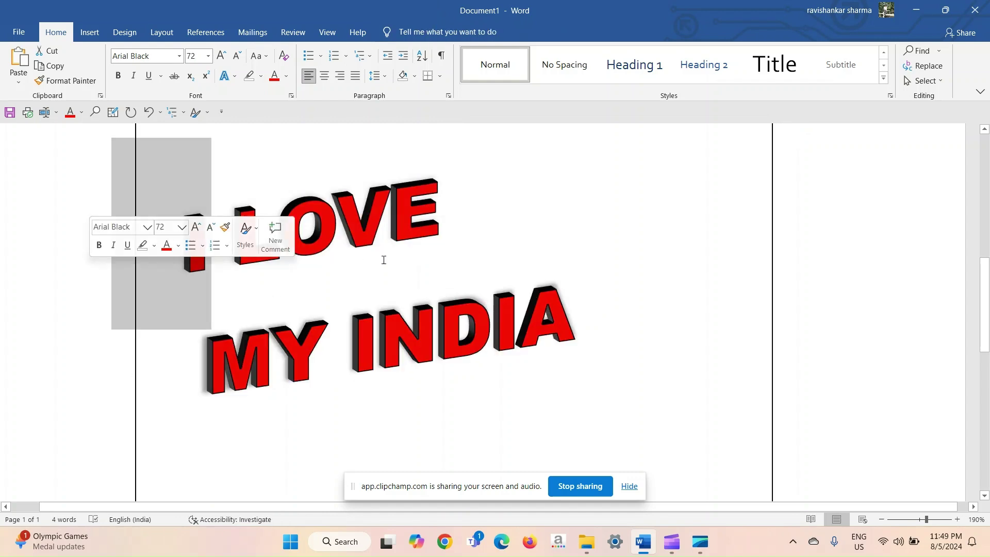
{"action": "scroll", "coordinate": [382, 259], "scroll_direction": "up", "scroll_amount": 3}
{"action": "left_click", "coordinate": [398, 342]}
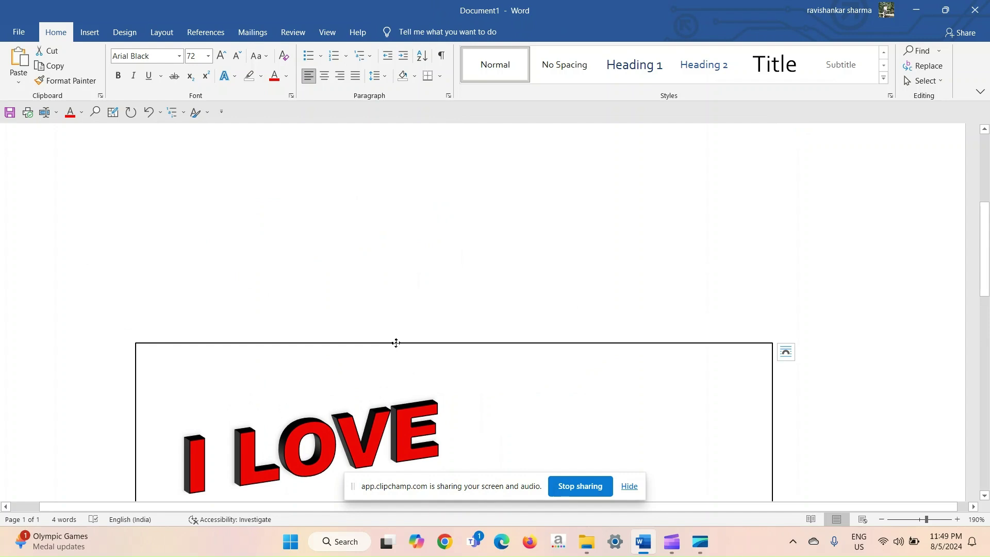
{"action": "scroll", "coordinate": [422, 326], "scroll_direction": "down", "scroll_amount": 2}
{"action": "scroll", "coordinate": [422, 325], "scroll_direction": "down", "scroll_amount": 2}
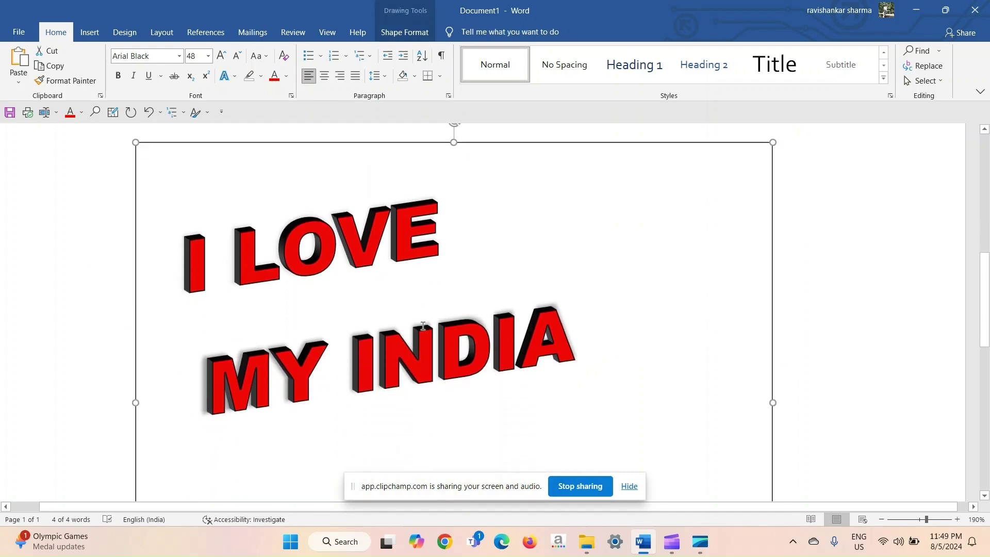
{"action": "left_click", "coordinate": [290, 96]}
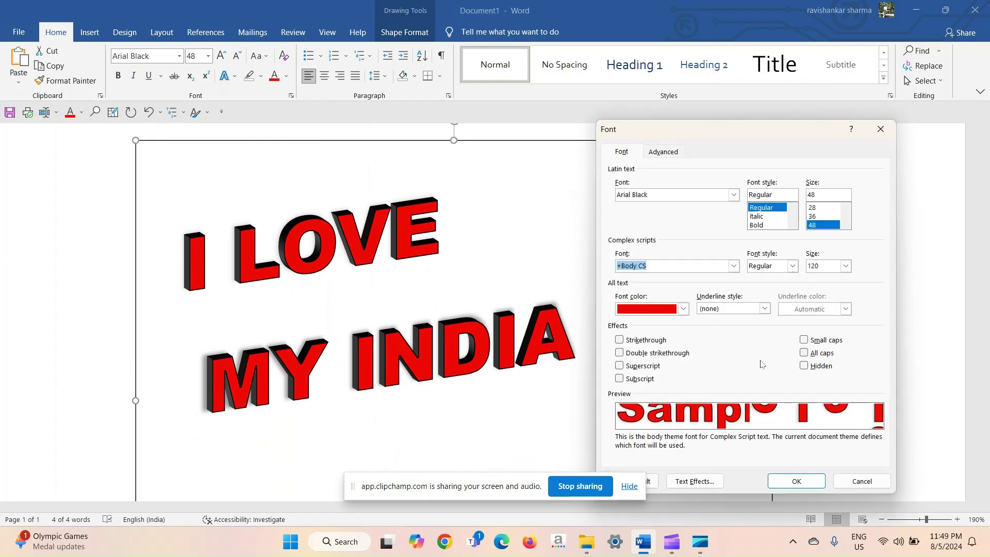
{"action": "left_click", "coordinate": [715, 482]}
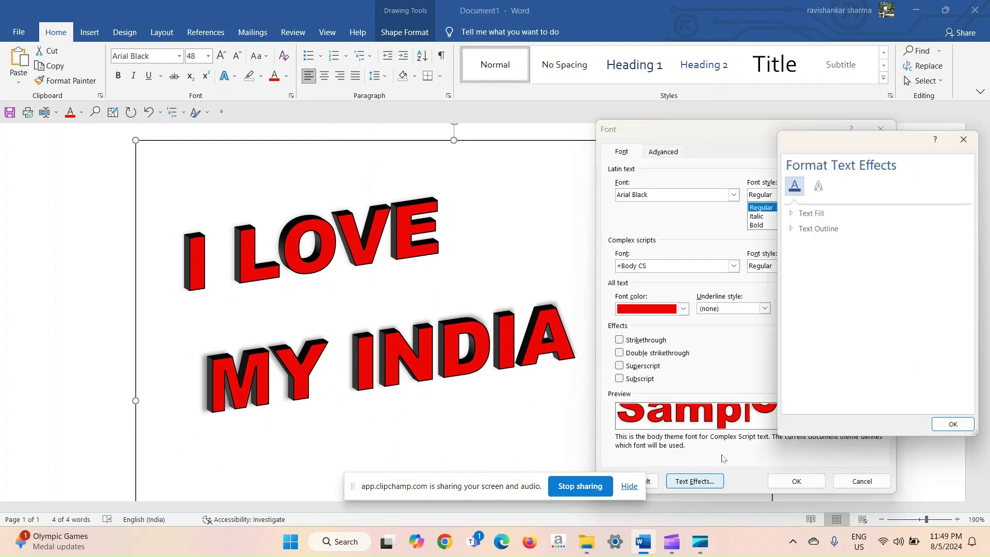
{"action": "left_click", "coordinate": [818, 184]}
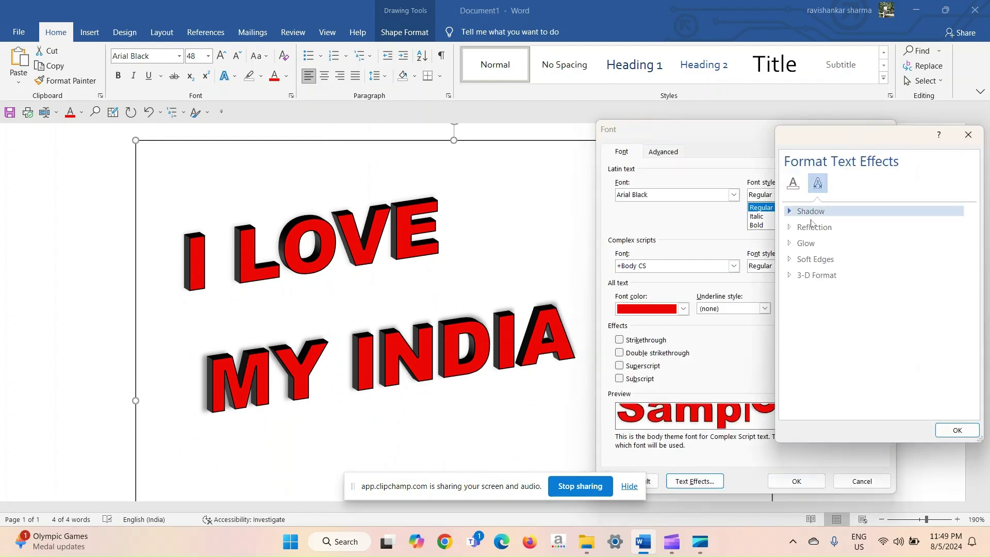
{"action": "left_click", "coordinate": [817, 276]}
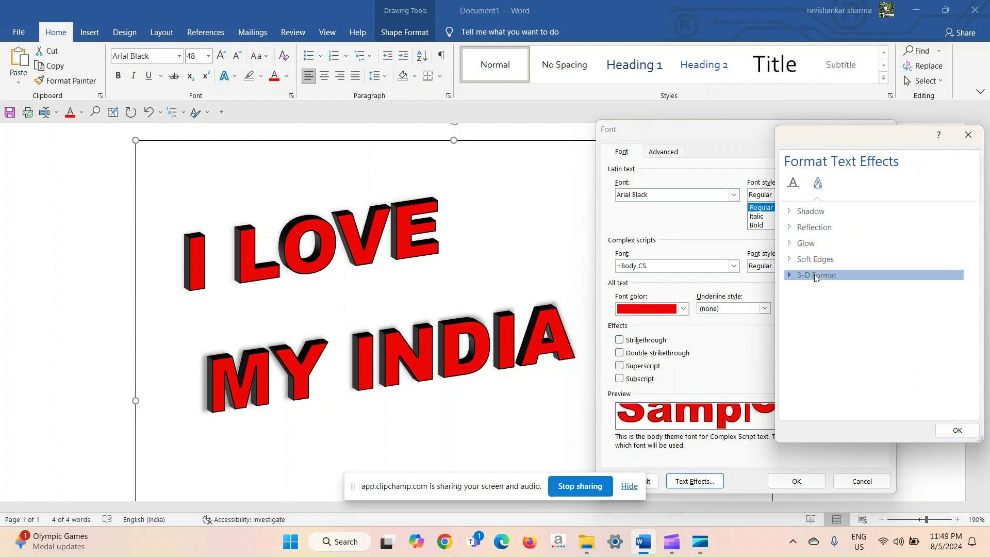
{"action": "scroll", "coordinate": [888, 344], "scroll_direction": "down", "scroll_amount": 4}
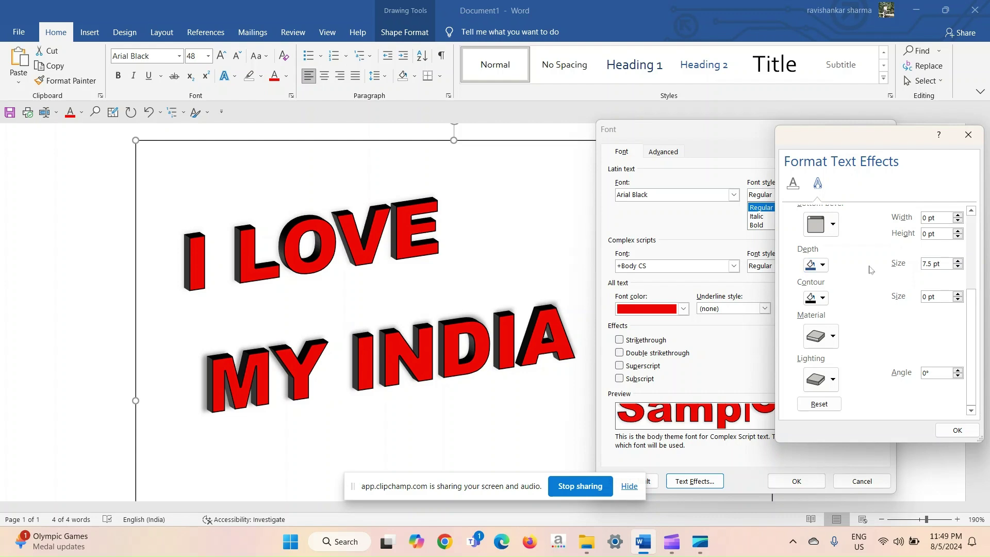
{"action": "left_click", "coordinate": [957, 261]}
{"action": "left_click", "coordinate": [957, 260]}
{"action": "left_click", "coordinate": [957, 261]}
{"action": "left_click", "coordinate": [957, 261]}
{"action": "left_click", "coordinate": [958, 431]}
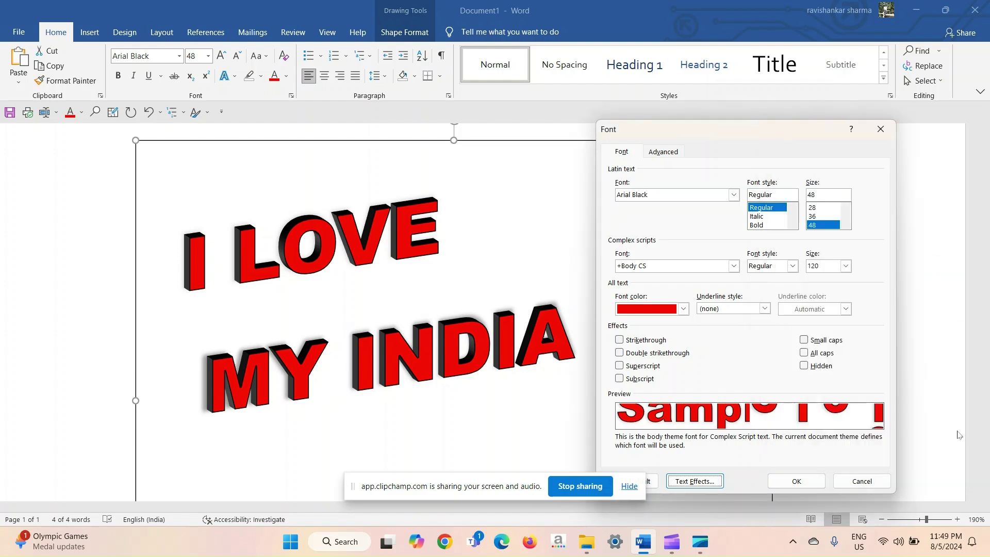
{"action": "left_click", "coordinate": [794, 481]}
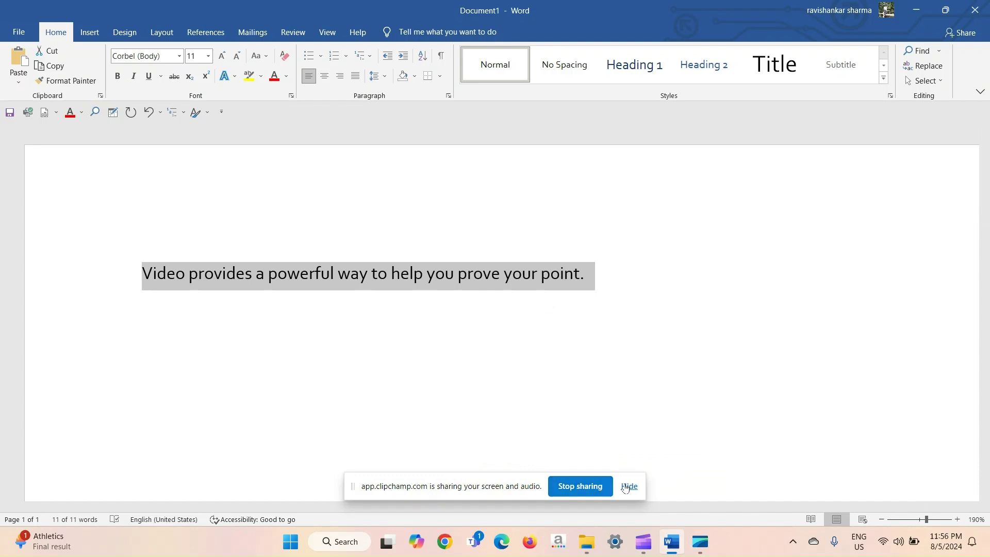
Copy the sentence "Video provides a powerful way to help you prove your point." and delete it from the page
{"action": "left_click", "coordinate": [628, 486]}
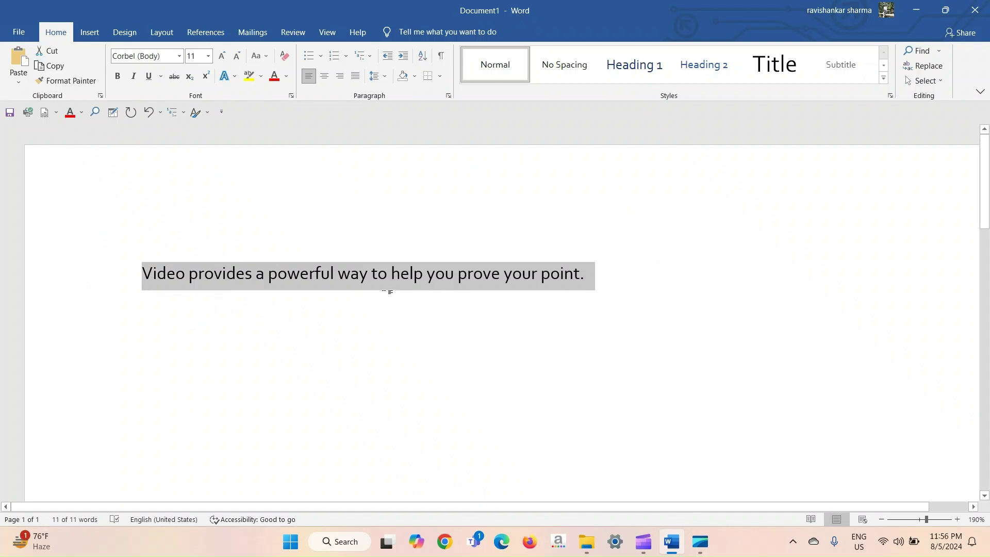
{"action": "key", "text": "ctrl+c"}
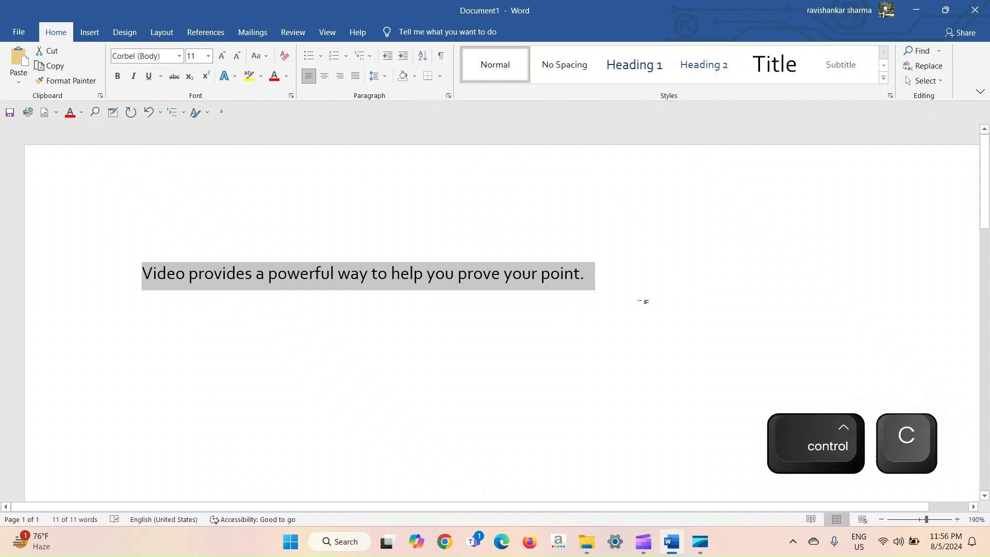
{"action": "left_click", "coordinate": [592, 289]}
{"action": "key", "text": "BackSpace"}
{"action": "key", "text": "BackSpace"}
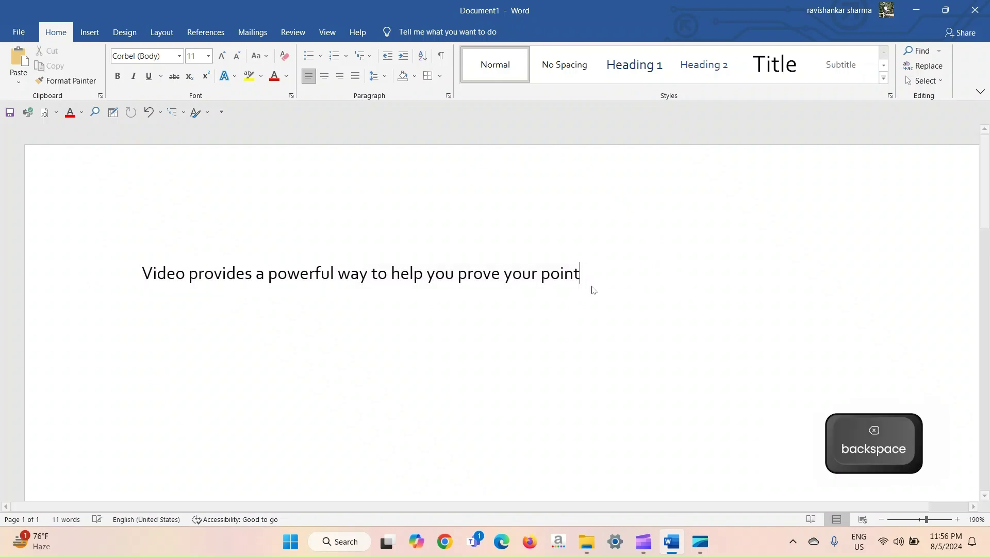
{"action": "key", "text": "BackSpace"}
{"action": "key", "text": "BackSpace"}
{"action": "key", "text": "BackSpace"}
{"action": "key", "text": "BackSpace"}
{"action": "key", "text": "BackSpace"}
{"action": "key", "text": "BackSpace"}
{"action": "key", "text": "BackSpace"}
{"action": "key", "text": "BackSpace"}
{"action": "key", "text": "BackSpace"}
{"action": "key", "text": "BackSpace"}
{"action": "key", "text": "BackSpace"}
{"action": "key", "text": "BackSpace"}
{"action": "key", "text": "BackSpace"}
{"action": "key", "text": "BackSpace"}
{"action": "key", "text": "BackSpace"}
{"action": "key", "text": "BackSpace"}
{"action": "key", "text": "BackSpace"}
{"action": "key", "text": "BackSpace"}
{"action": "key", "text": "BackSpace"}
{"action": "key", "text": "BackSpace"}
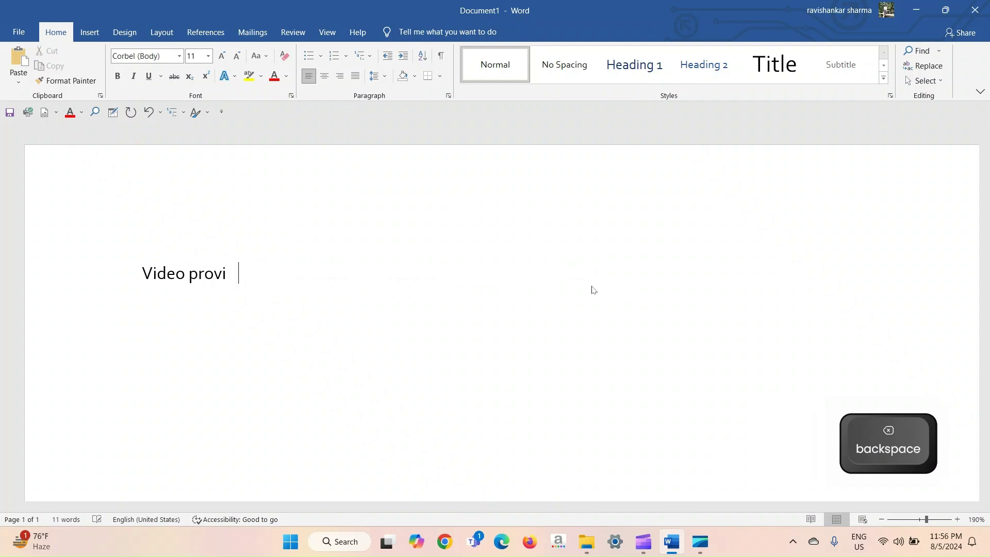
{"action": "key", "text": "BackSpace"}
{"action": "key", "text": "BackSpace"}
{"action": "key", "text": "BackSpace"}
{"action": "key", "text": "BackSpace"}
{"action": "key", "text": "BackSpace"}
{"action": "key", "text": "BackSpace"}
{"action": "key", "text": "BackSpace"}
{"action": "key", "text": "BackSpace"}
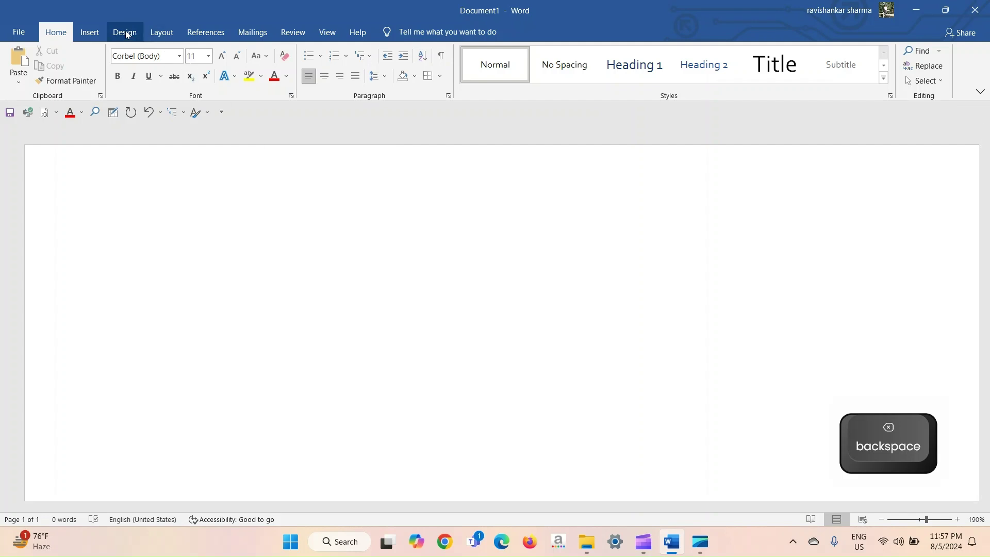
Draw a text box about 5.68" wide and 2.13" high near the page's top and paste the copied sentence into it
{"action": "left_click", "coordinate": [90, 33]}
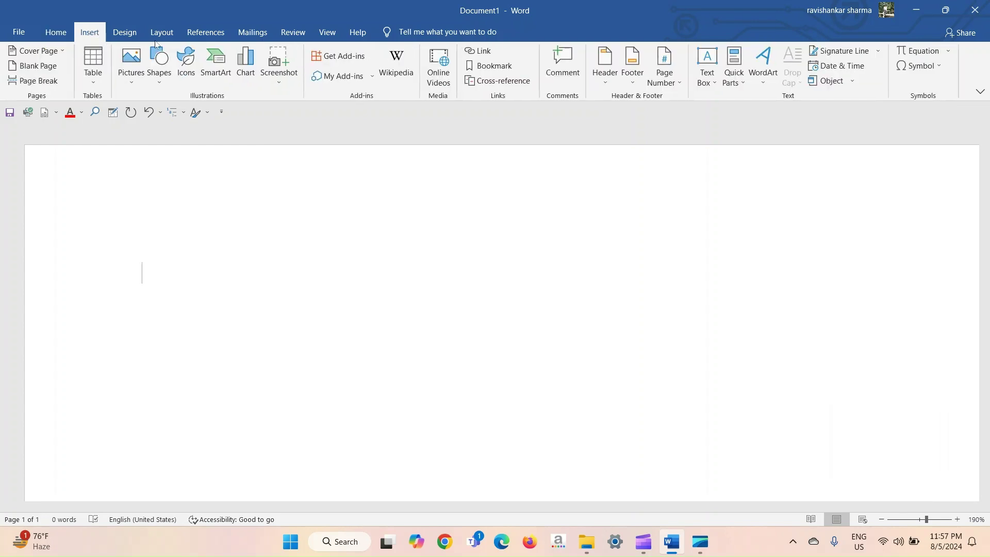
{"action": "left_click", "coordinate": [719, 64]}
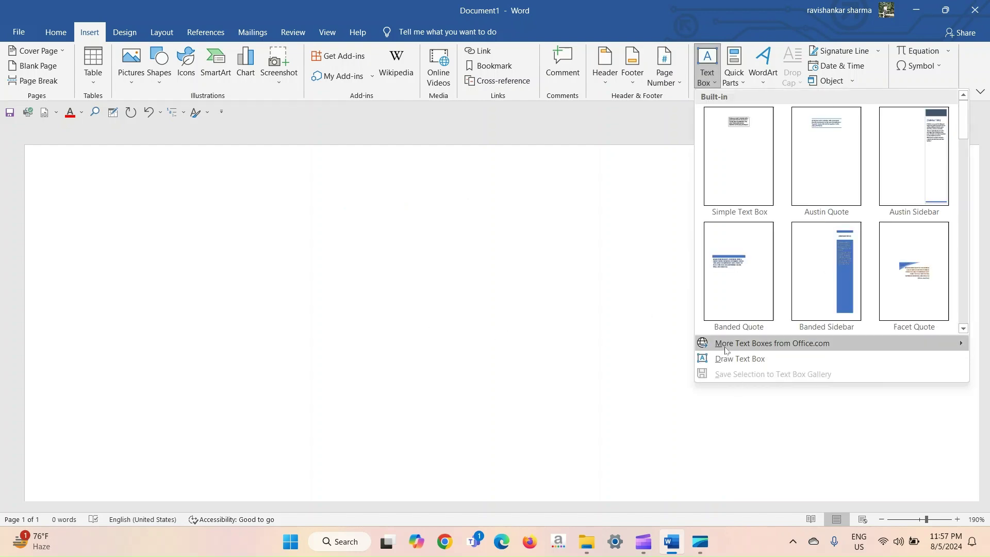
{"action": "left_click", "coordinate": [732, 359]}
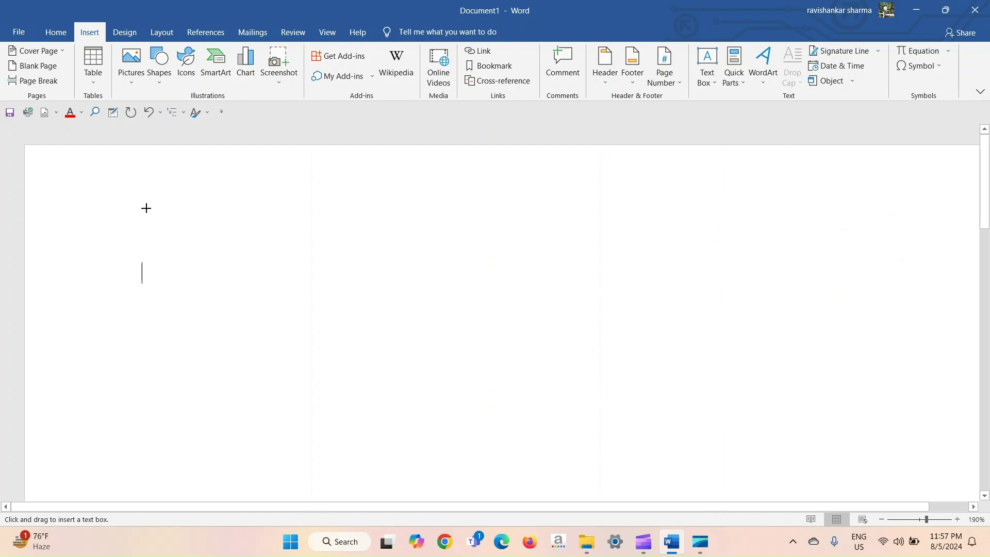
{"action": "left_click_drag", "start_coordinate": [131, 199], "coordinate": [799, 449]}
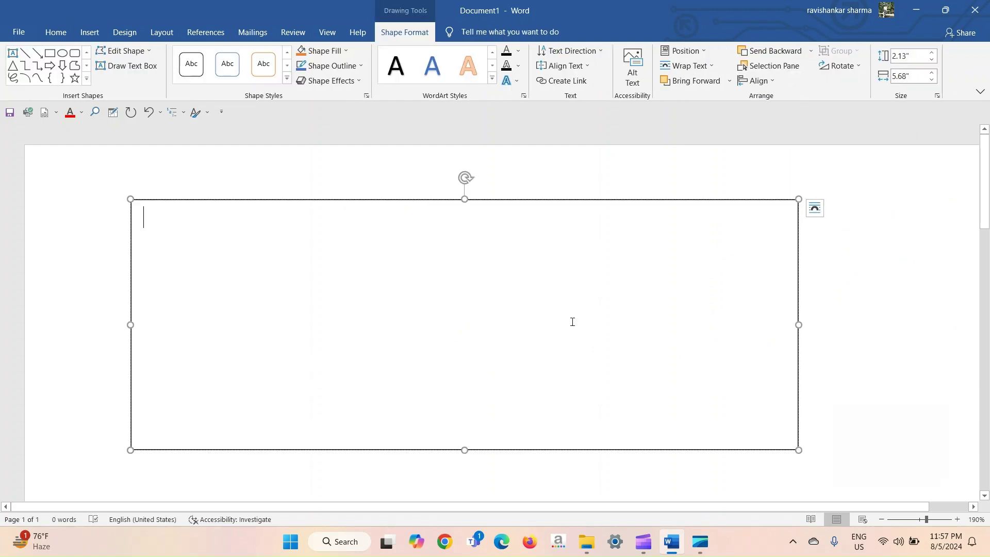
{"action": "key", "text": "ctrl+v"}
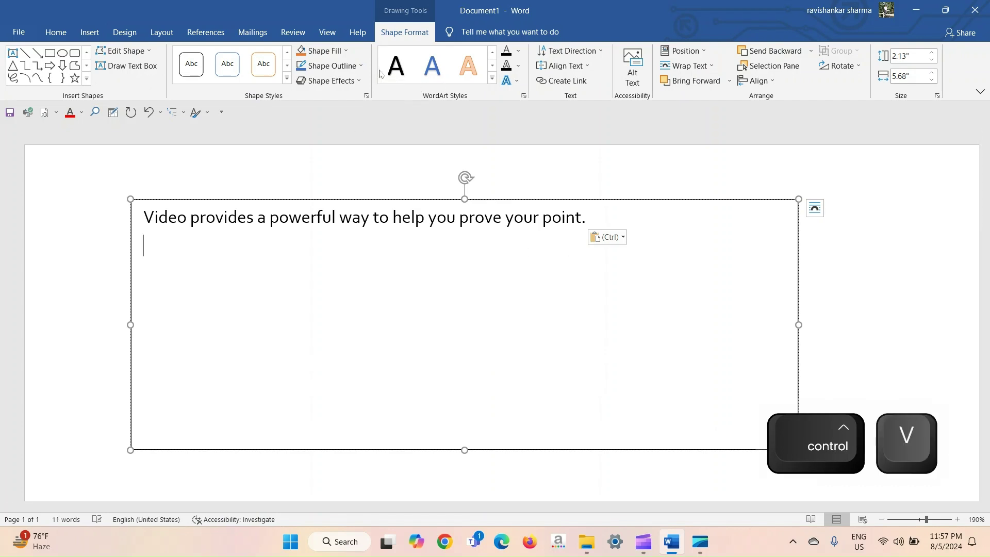
Apply the Arch follow-path transform to the sentence in the text box
{"action": "left_click", "coordinate": [515, 82]}
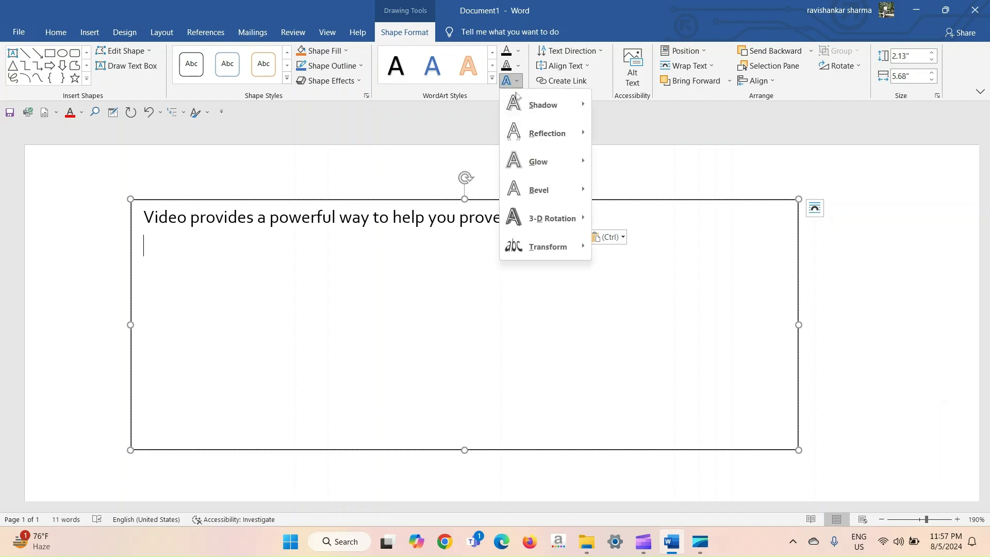
{"action": "mouse_move", "coordinate": [526, 241]}
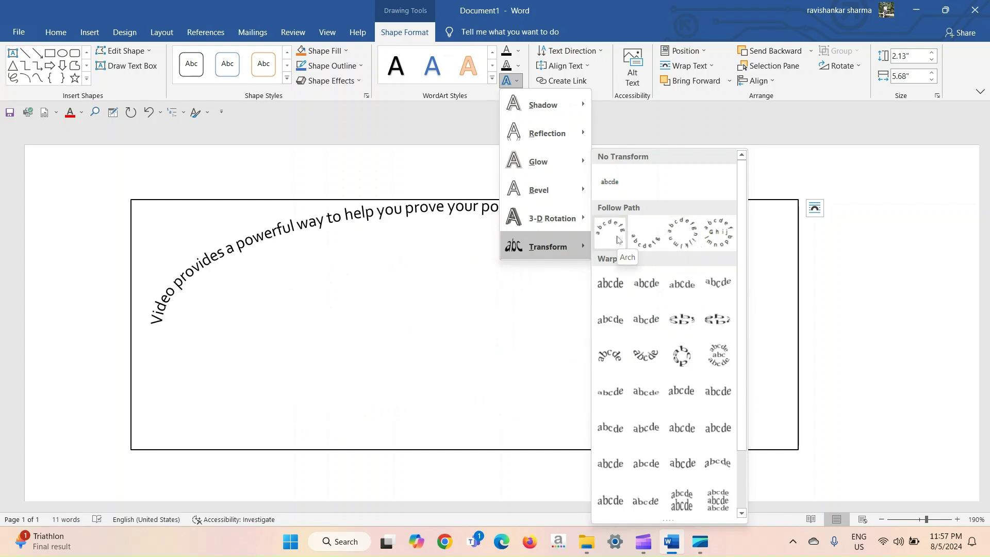
{"action": "left_click", "coordinate": [617, 239]}
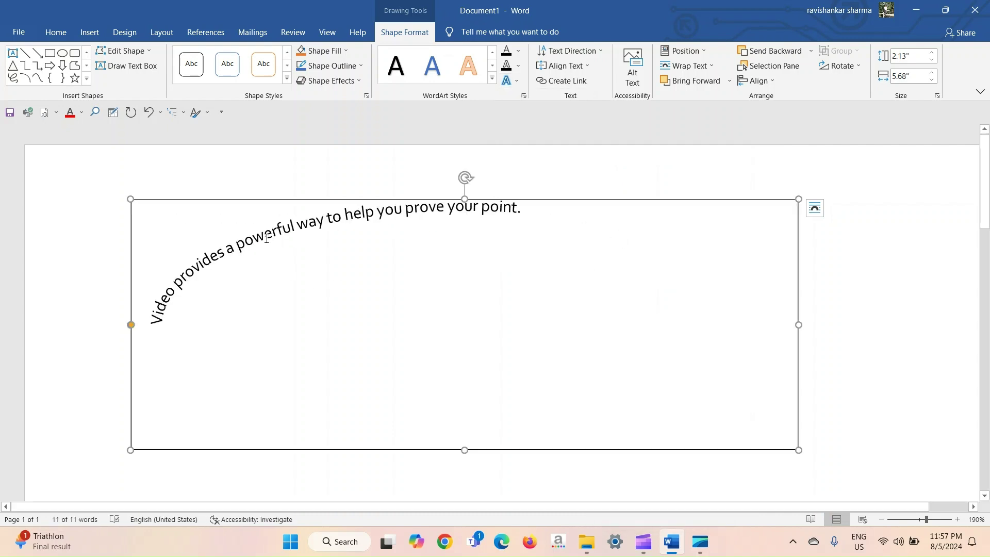
Shrink the arched sentence's text box to about 2.74" wide and 1.86" high
{"action": "key", "text": "ctrl+z"}
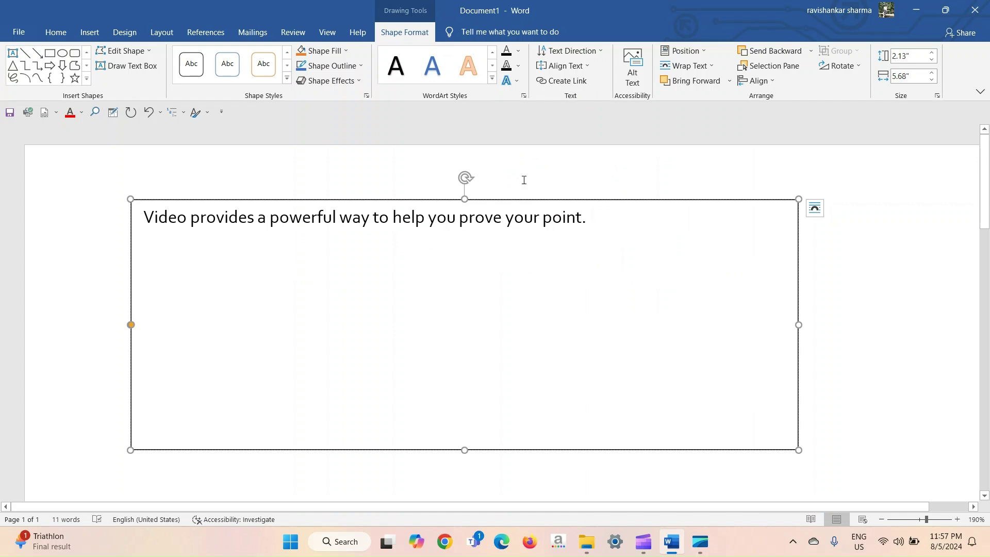
{"action": "key", "text": "ctrl+y"}
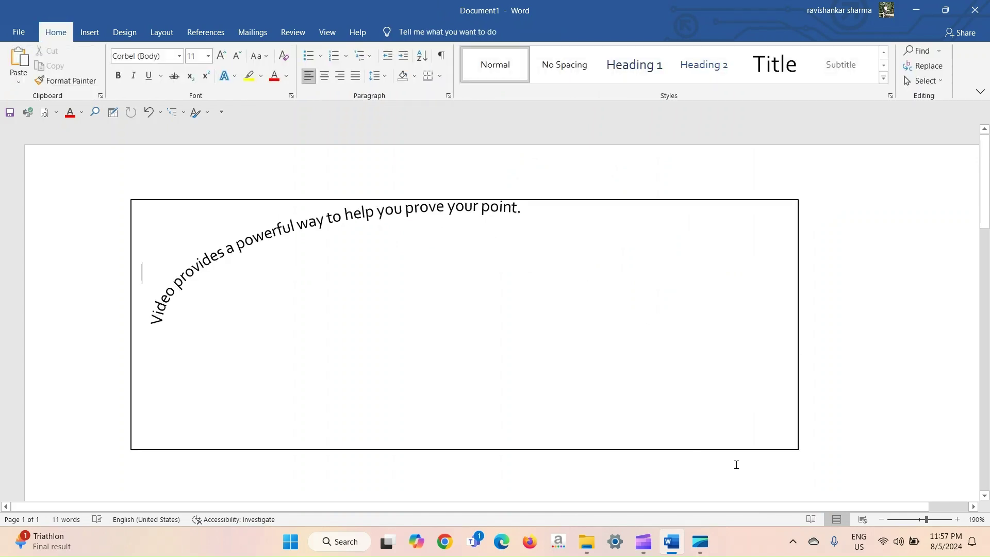
{"action": "key", "text": "ctrl+z"}
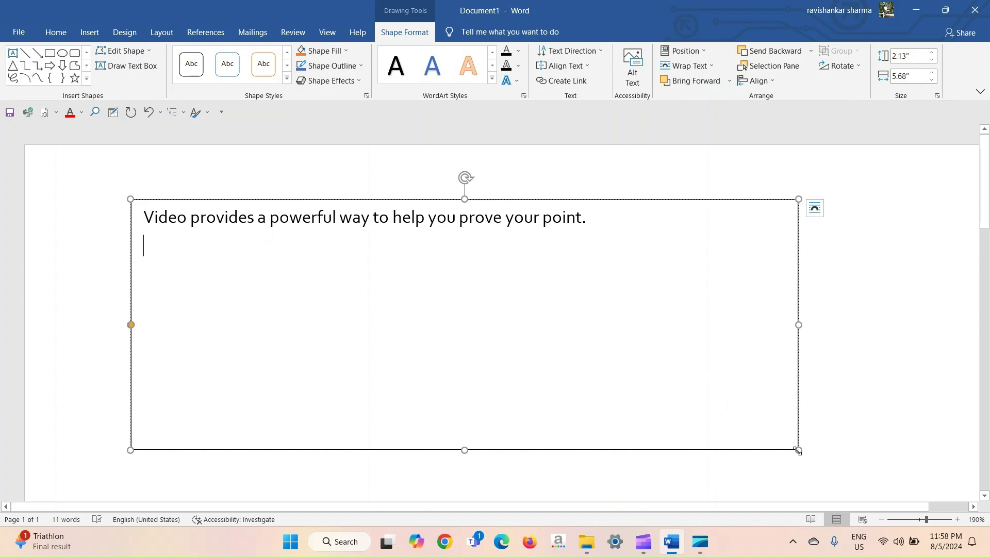
{"action": "left_click_drag", "start_coordinate": [798, 450], "coordinate": [452, 417]}
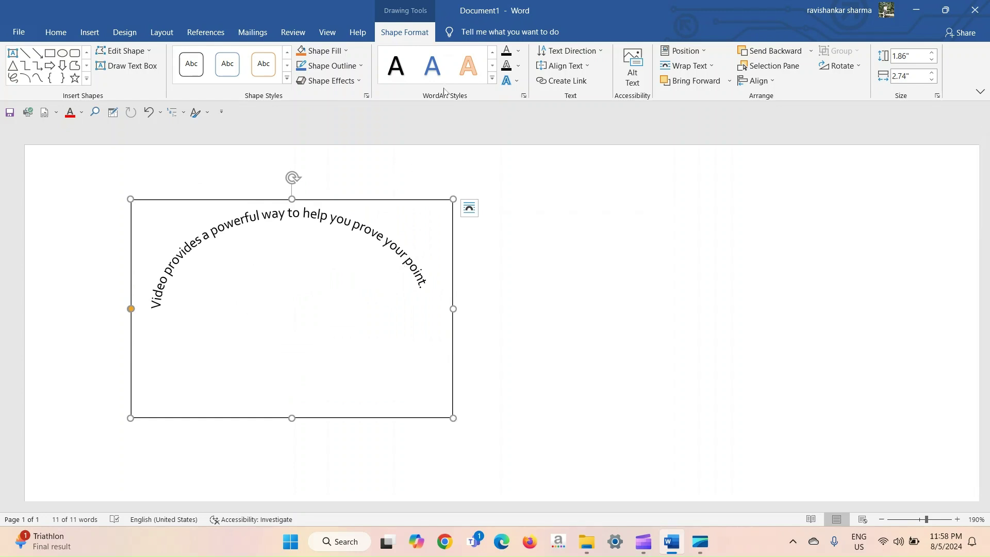
{"action": "left_click", "coordinate": [517, 82]}
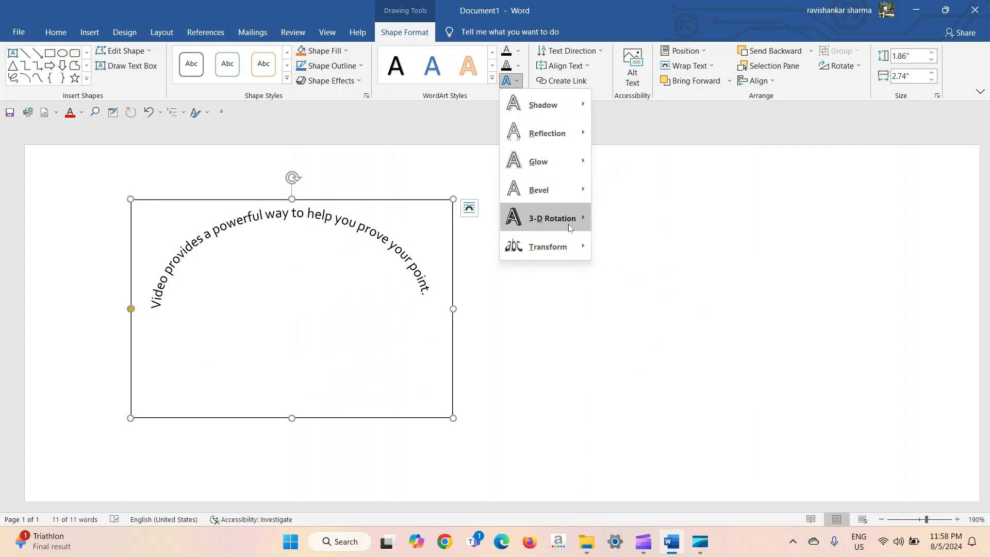
{"action": "mouse_move", "coordinate": [570, 227]}
{"action": "left_click", "coordinate": [526, 372]}
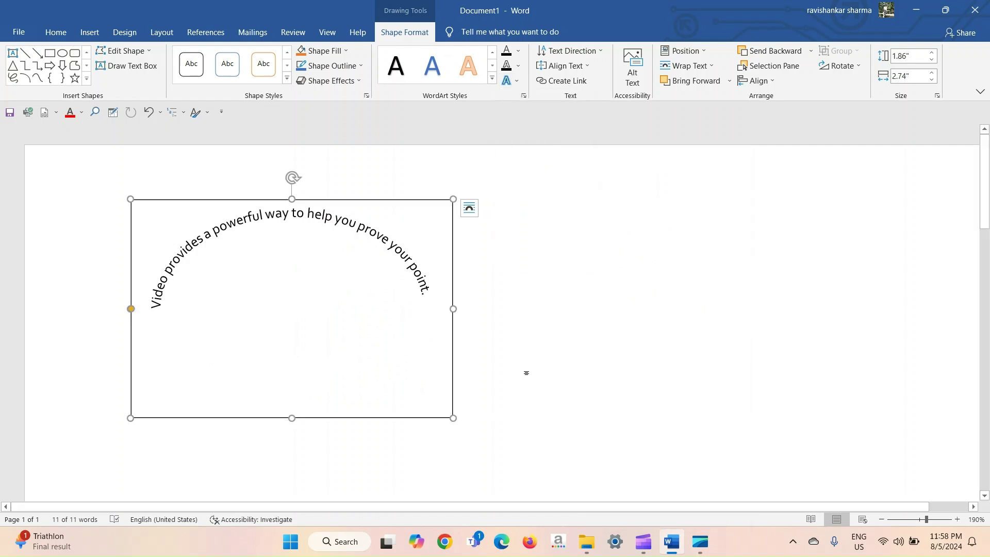
{"action": "left_click", "coordinate": [492, 258]}
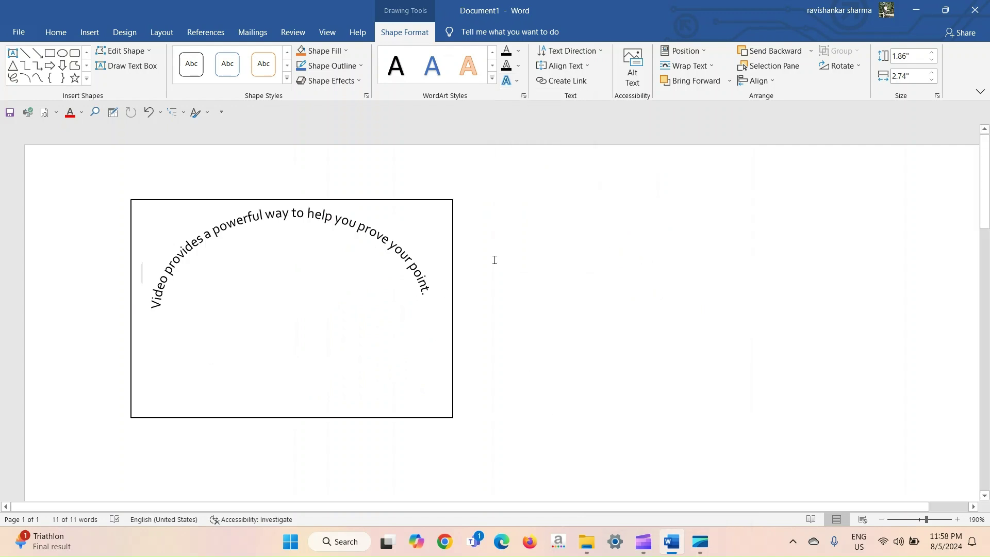
{"action": "left_click", "coordinate": [448, 206]}
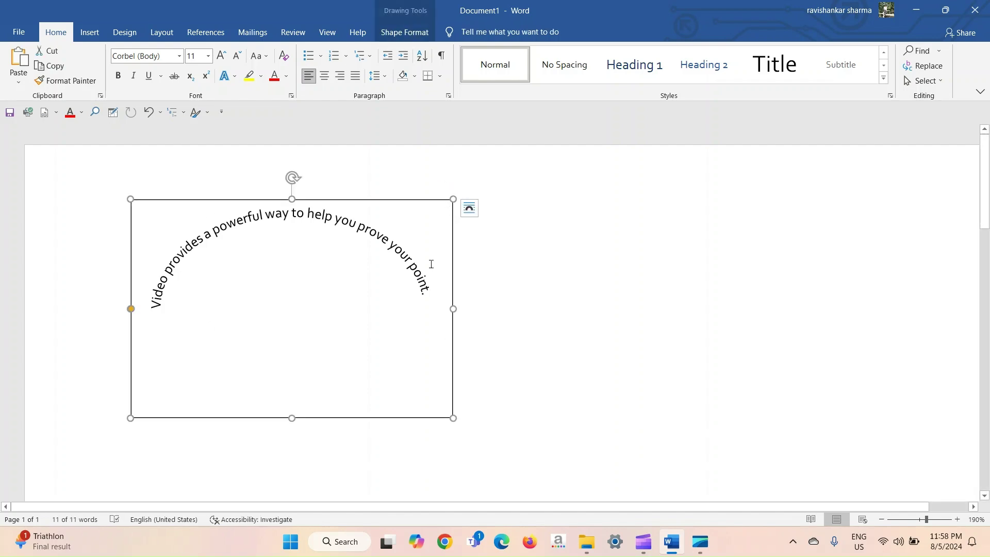
{"action": "left_click", "coordinate": [513, 281]}
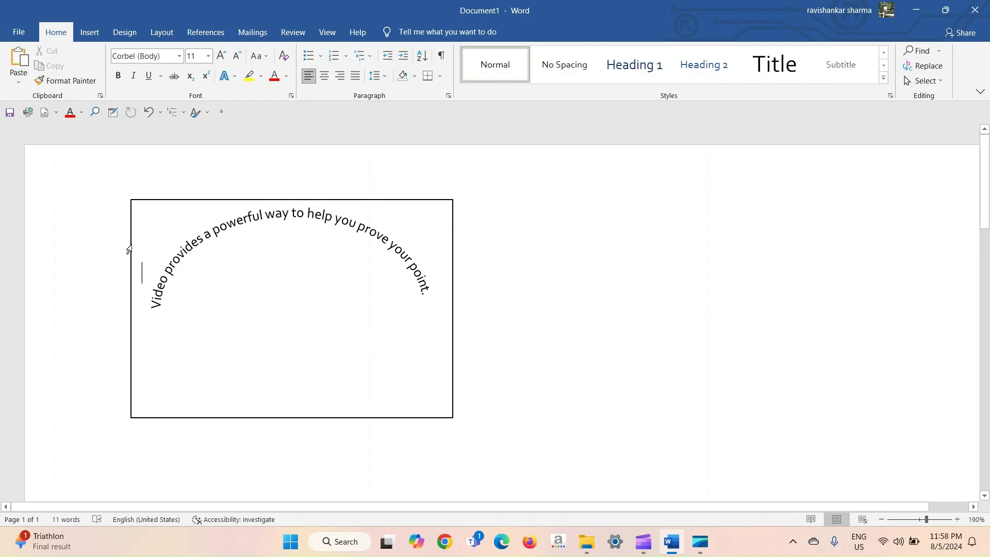
Remove the outline from the text box holding the arched sentence, setting it to No Outline, and deselect the box
{"action": "left_click", "coordinate": [133, 202]}
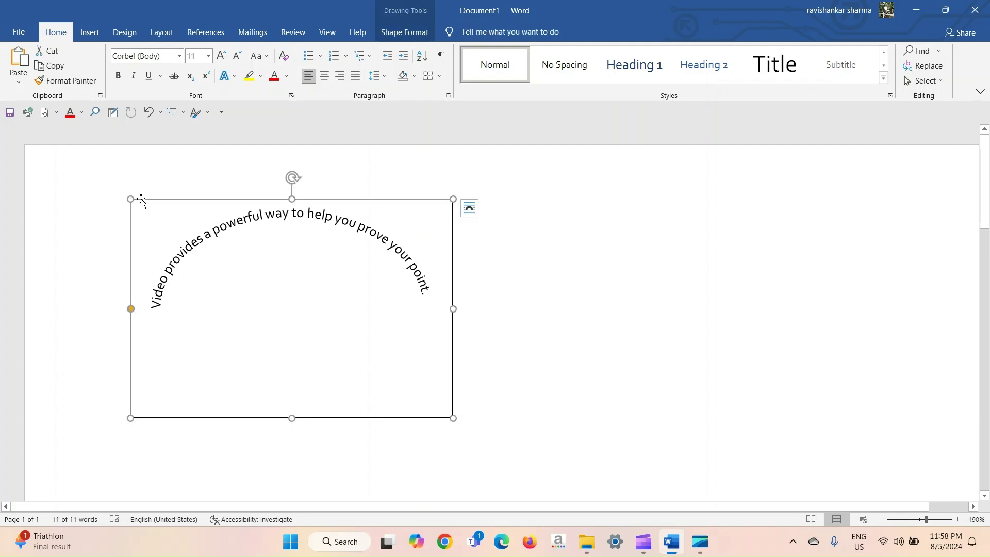
{"action": "left_click", "coordinate": [405, 32]}
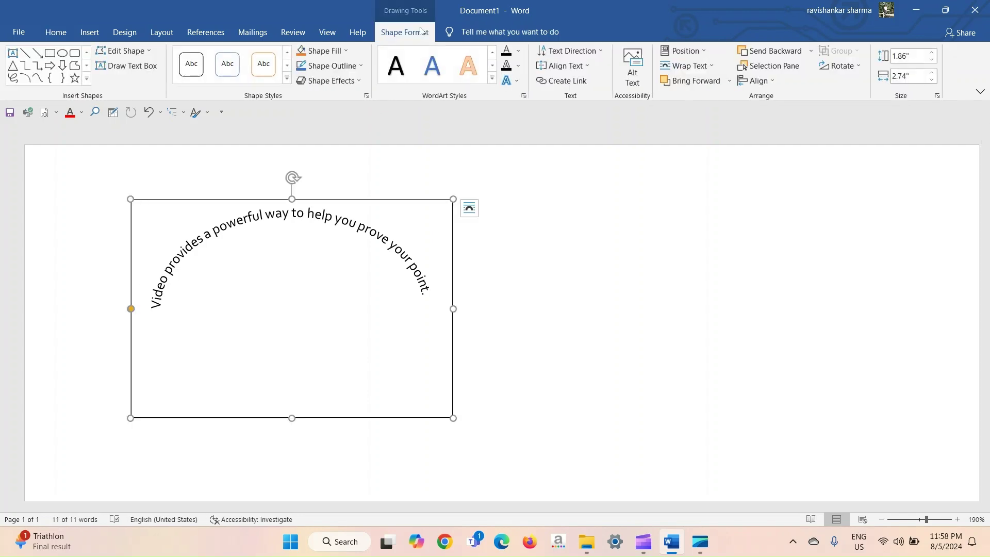
{"action": "left_click", "coordinate": [330, 66]}
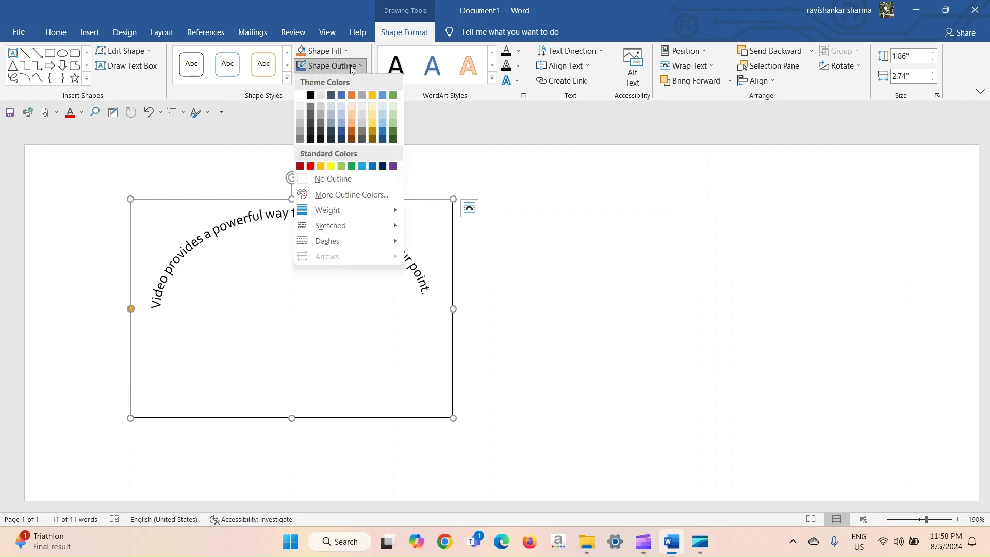
{"action": "left_click", "coordinate": [343, 181]}
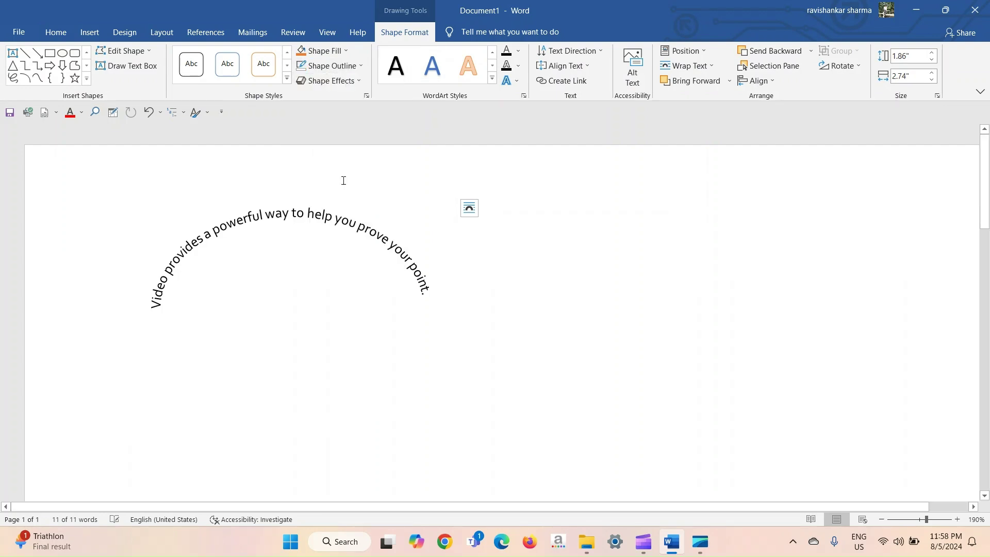
{"action": "left_click", "coordinate": [609, 281]}
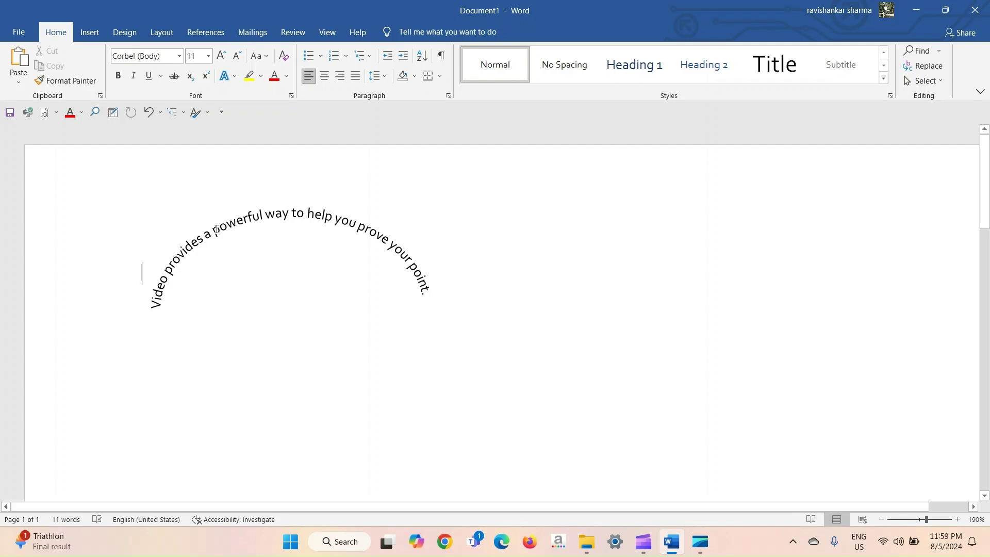
Open the arched sentence for editing inside its text box
{"action": "left_click_drag", "start_coordinate": [217, 229], "coordinate": [216, 232]}
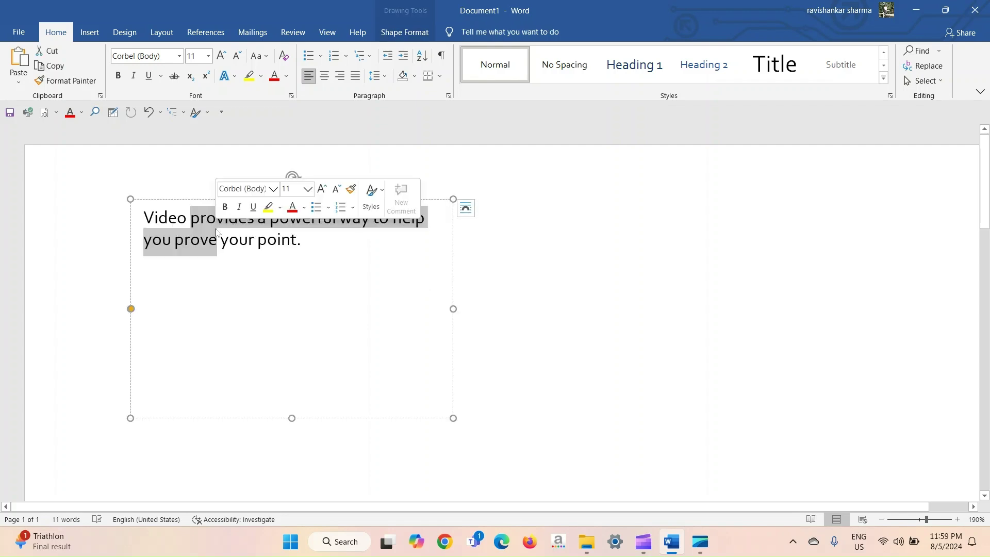
{"action": "left_click", "coordinate": [324, 261]}
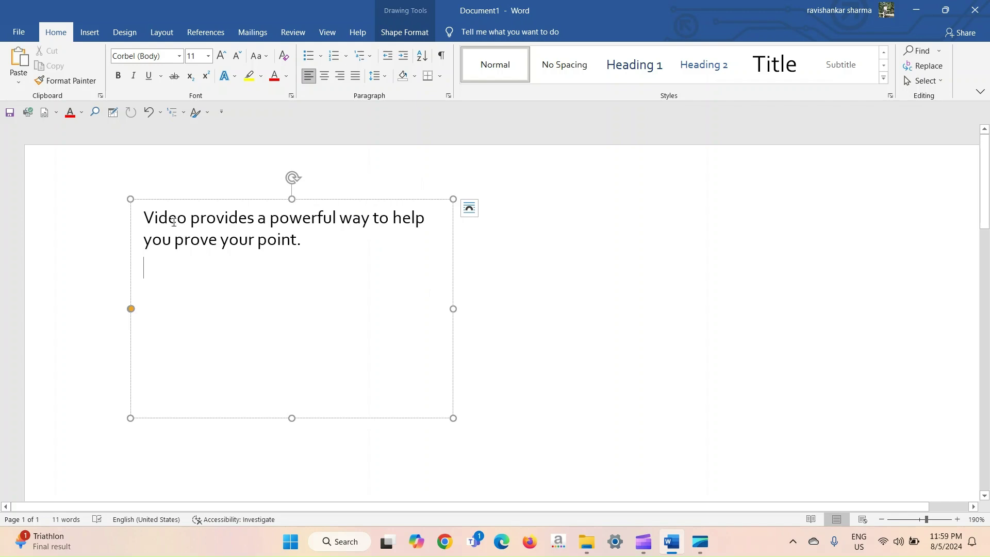